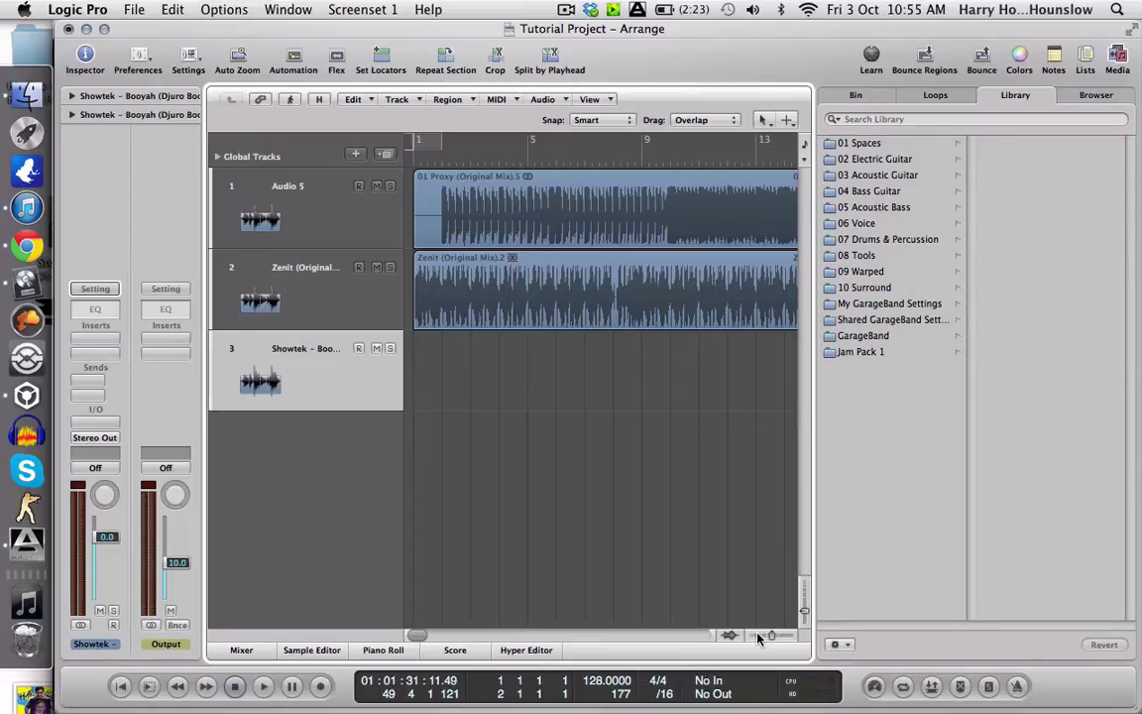
# - Deselect all regions and make the track rows two steps taller
pyautogui.click(679, 512)
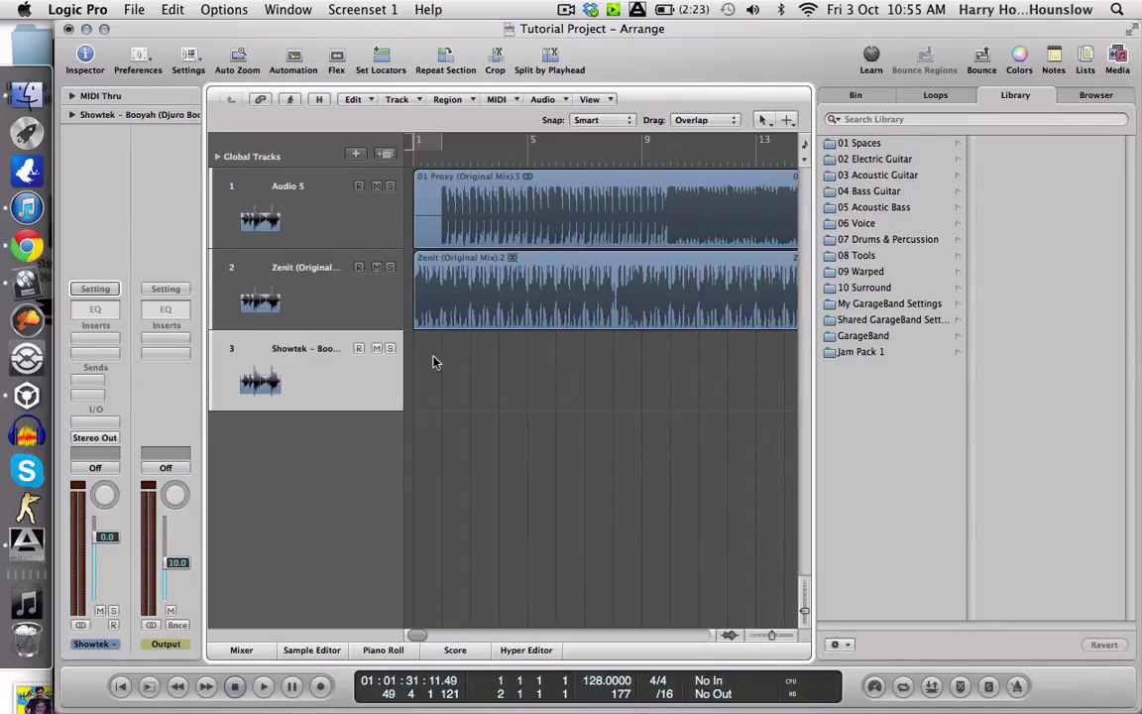
pyautogui.click(807, 626)
pyautogui.click(806, 626)
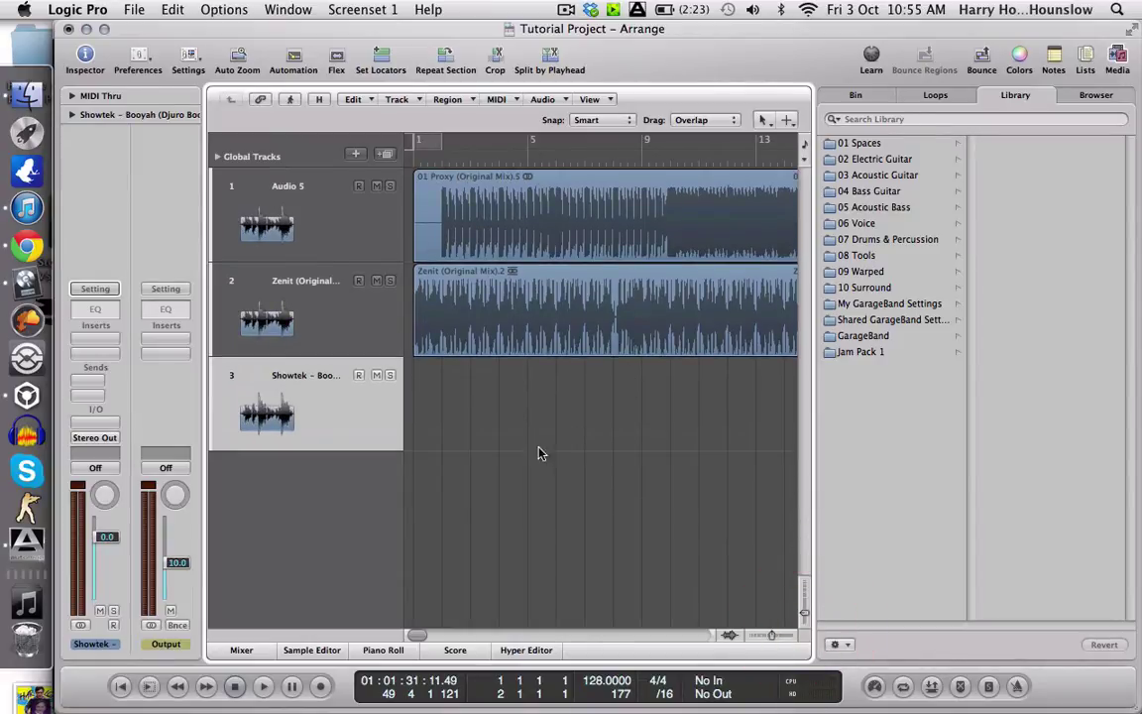
# - Select the Zenit, Audio 5 and Showtek tracks, then zoom out to bars 1–25
pyautogui.click(243, 382)
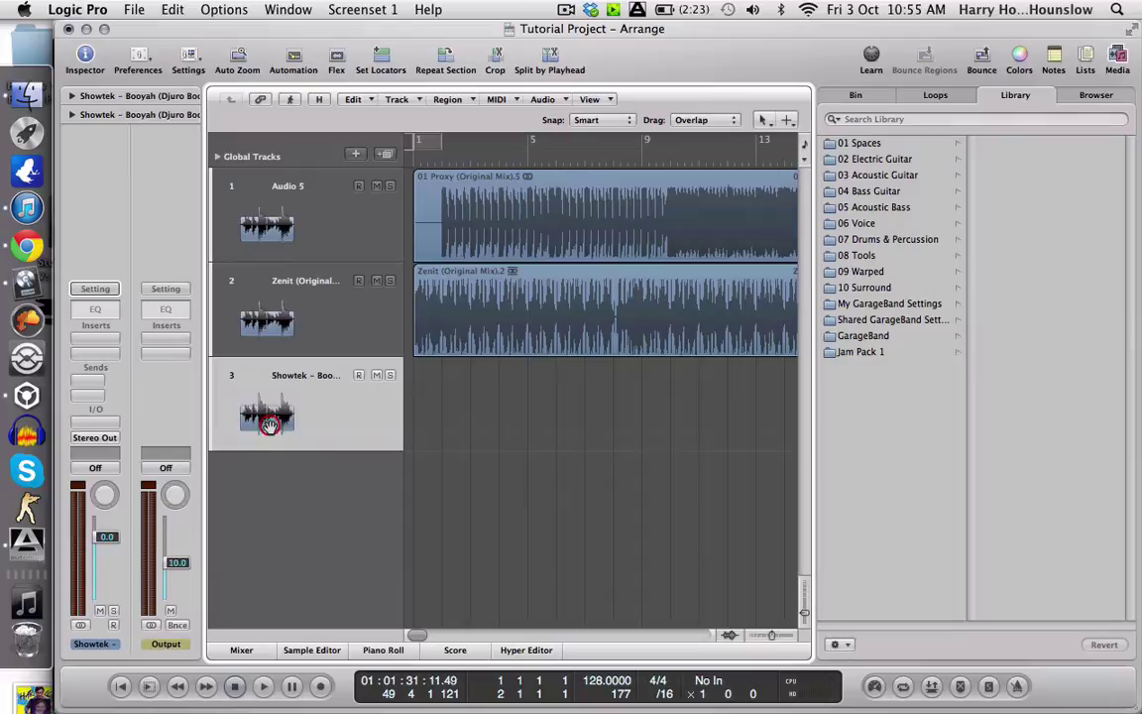
pyautogui.click(258, 292)
pyautogui.click(303, 245)
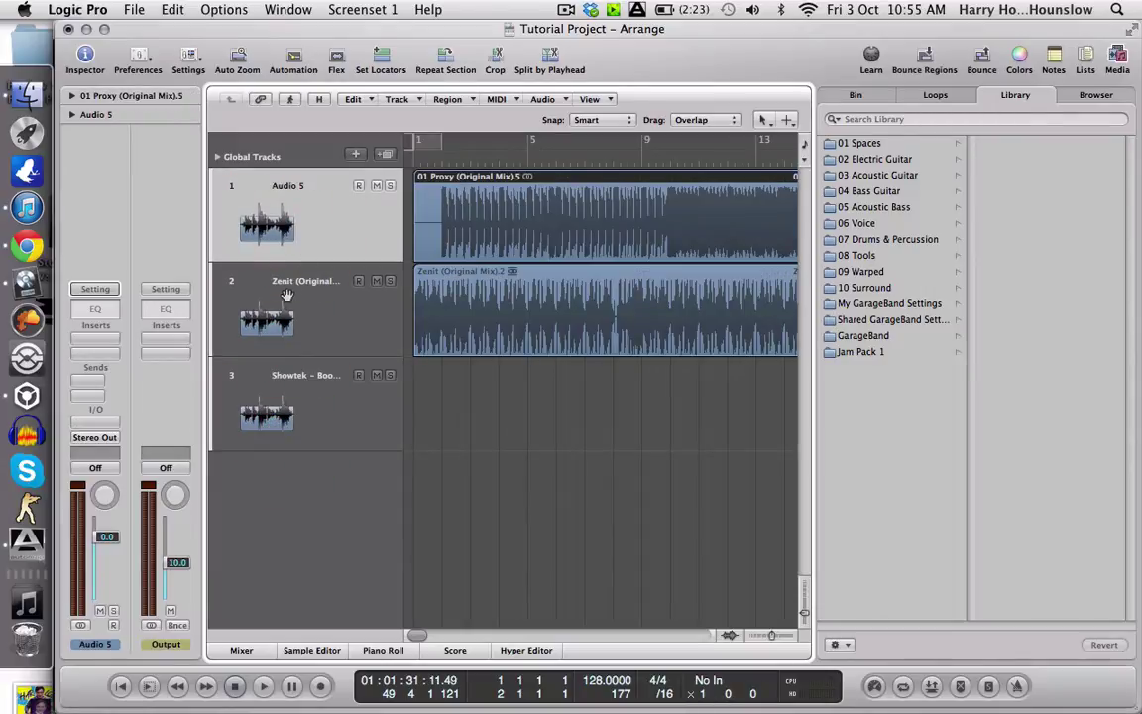
pyautogui.click(278, 303)
pyautogui.click(303, 399)
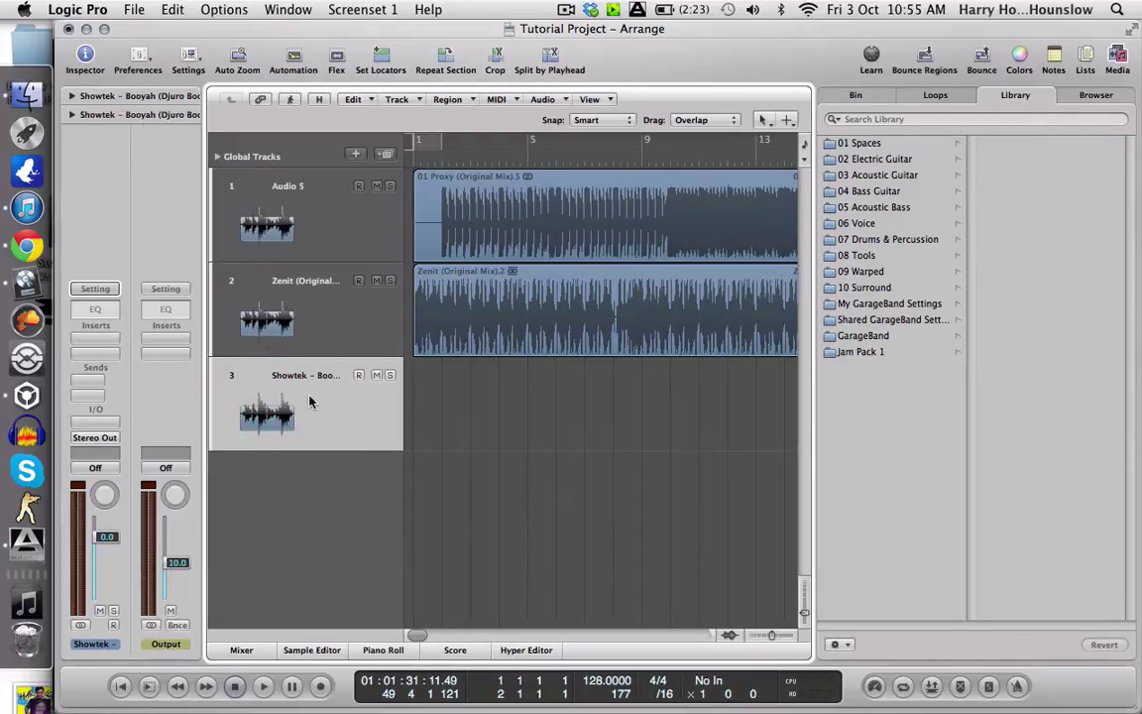
pyautogui.click(757, 635)
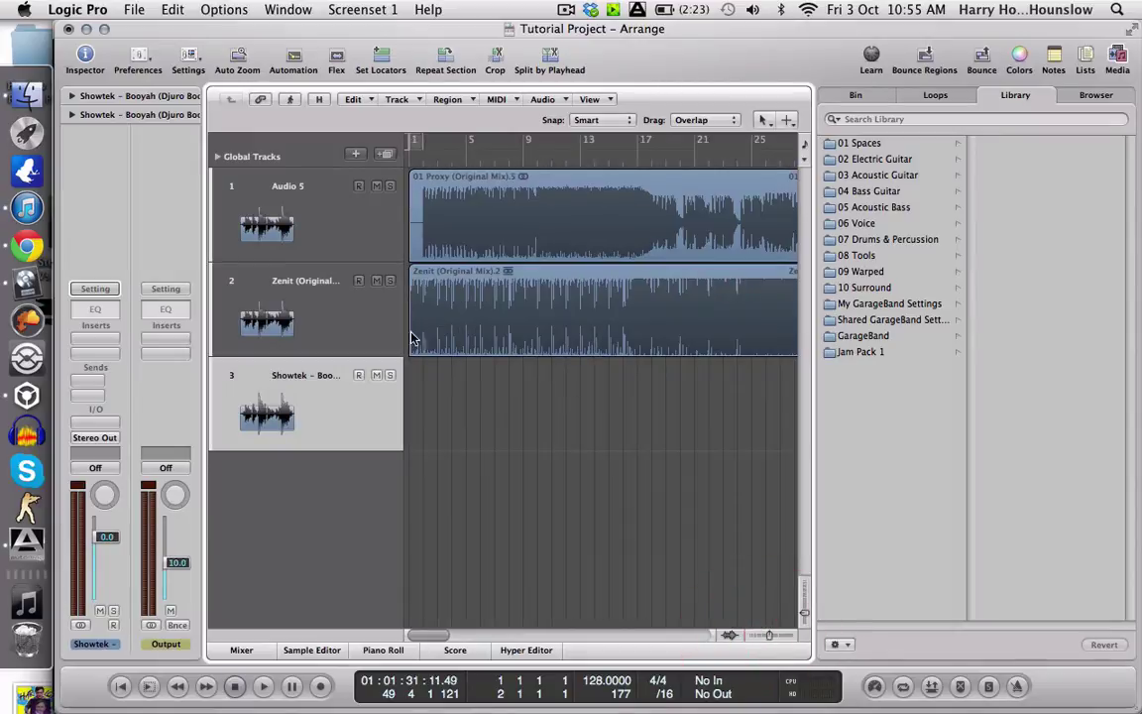
pyautogui.click(542, 462)
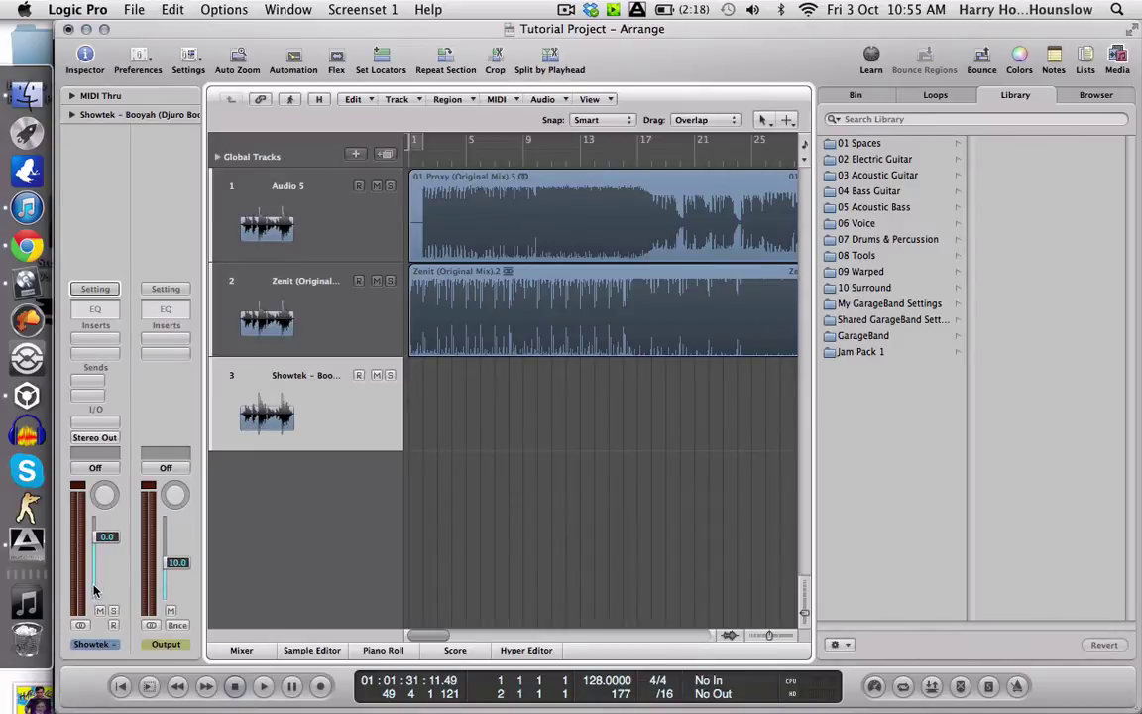
# - Solo the Zenit track and audition it from the song start
pyautogui.click(287, 309)
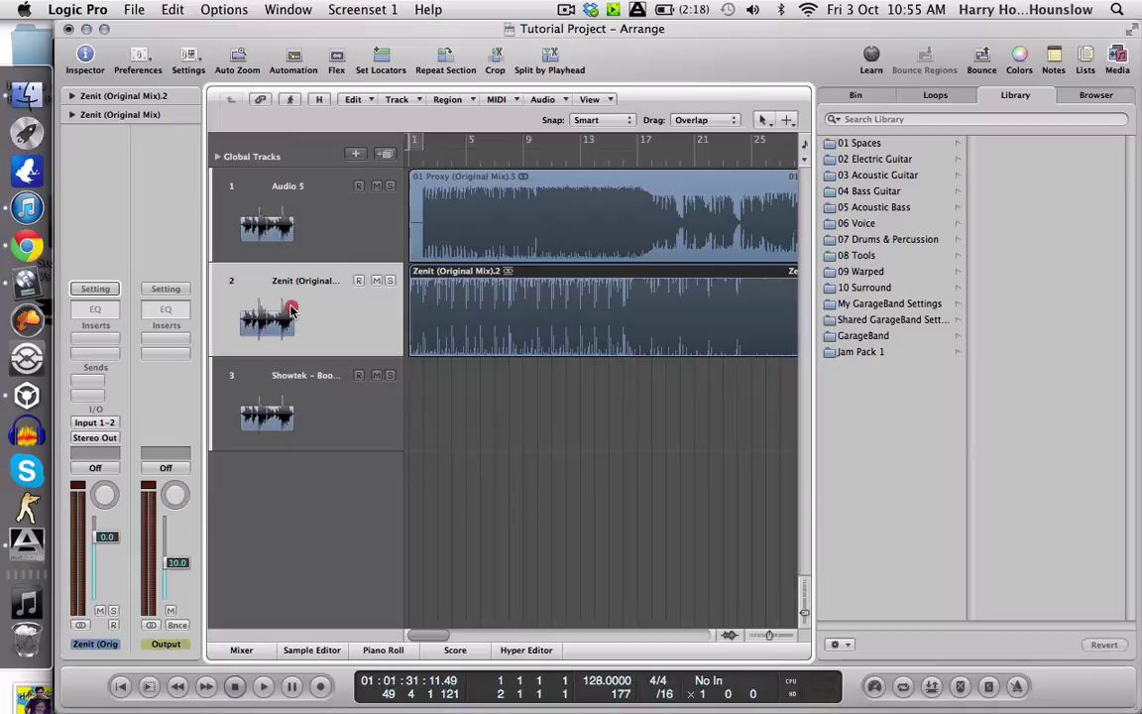
pyautogui.click(391, 281)
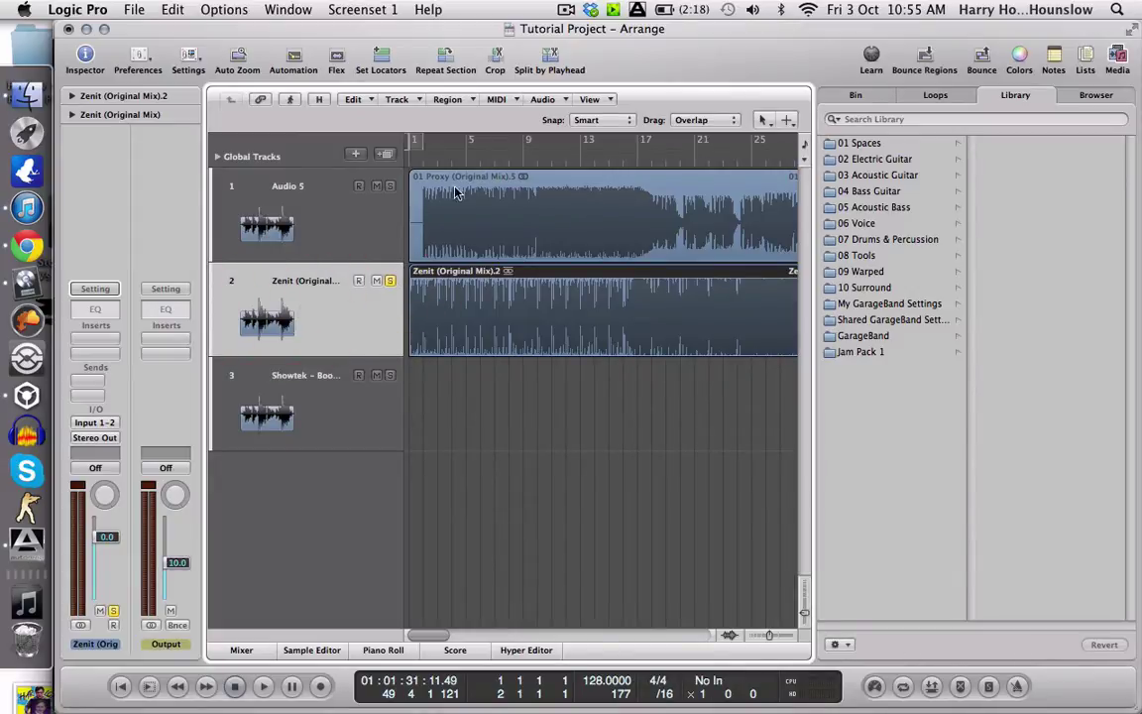
pyautogui.click(377, 282)
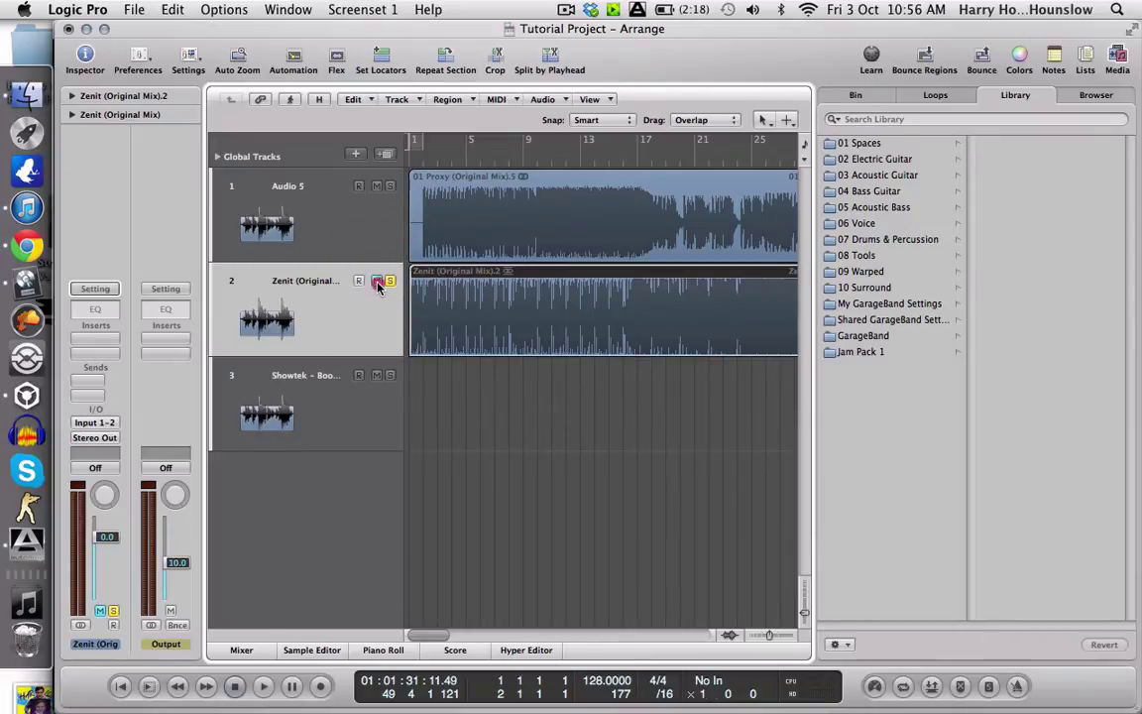
pyautogui.click(377, 282)
pyautogui.click(408, 159)
pyautogui.doubleClick(407, 159)
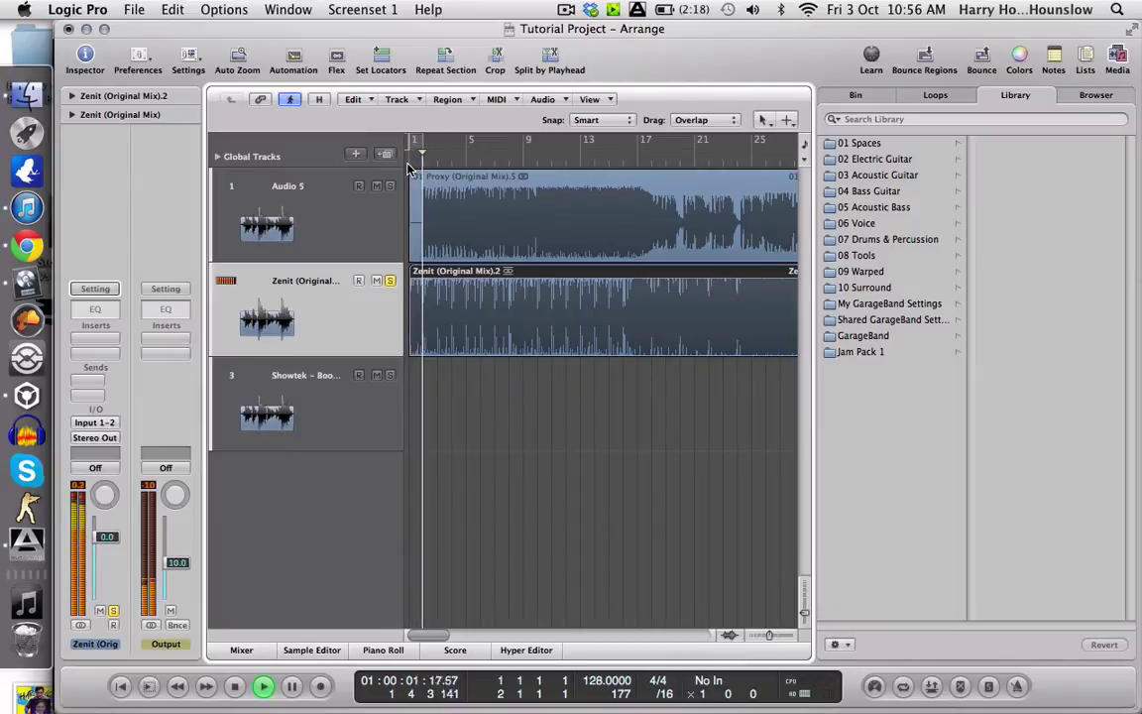
pyautogui.press('space')
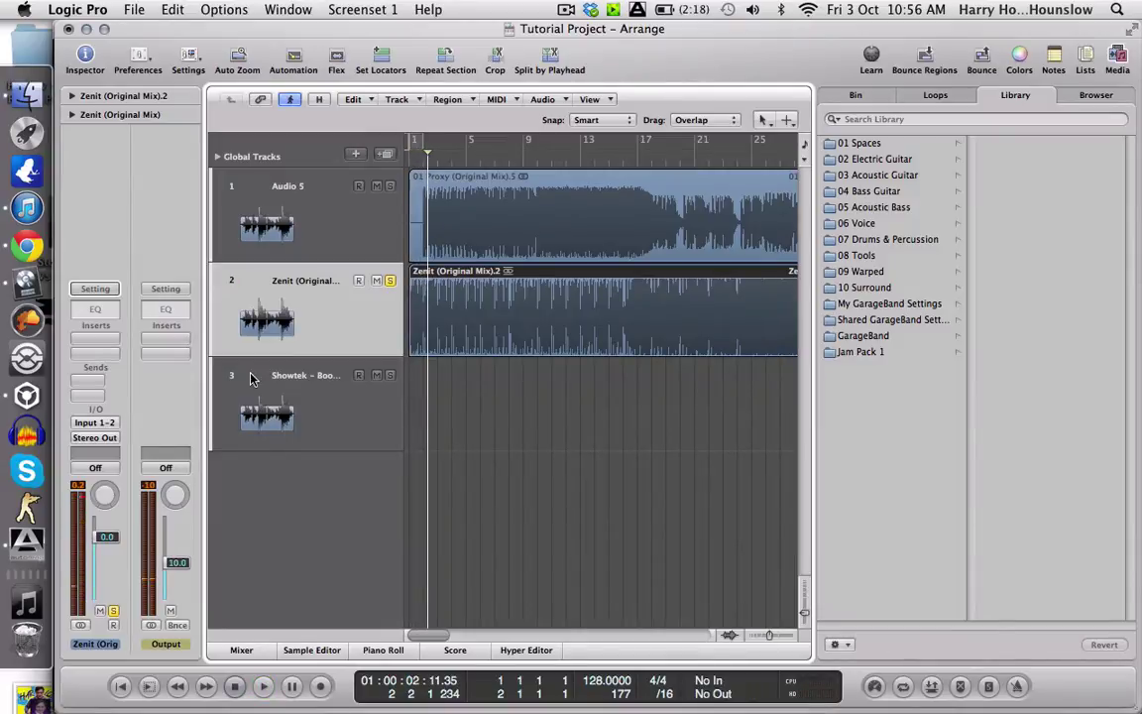
pyautogui.press('space')
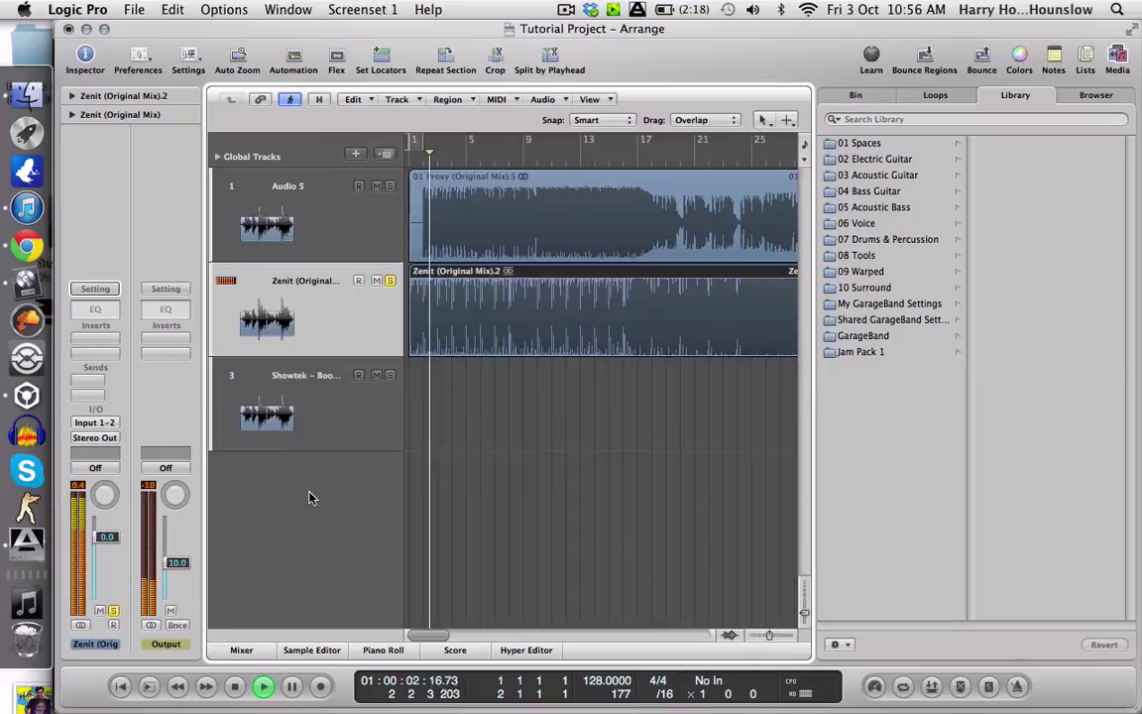
pyautogui.press('space')
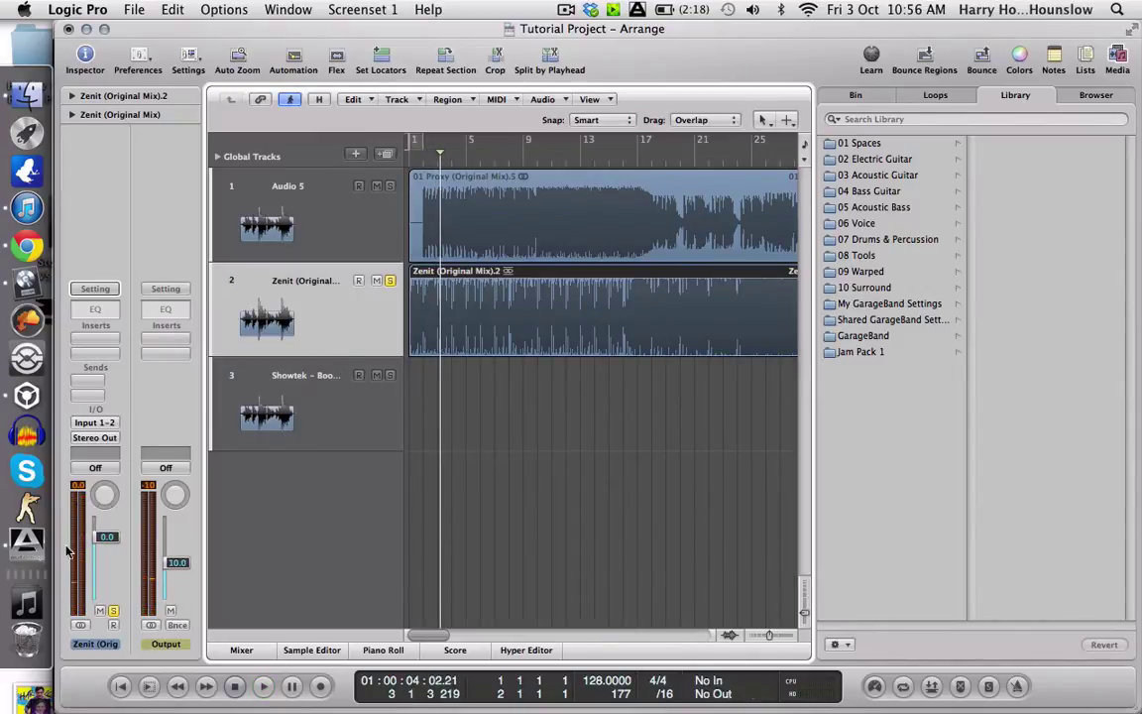
# - Lower the Zenit volume to -1.6 dB while listening, then raise it back to -2.3 dB
pyautogui.moveTo(102, 544); pyautogui.dragTo(85, 595)
pyautogui.press('space')
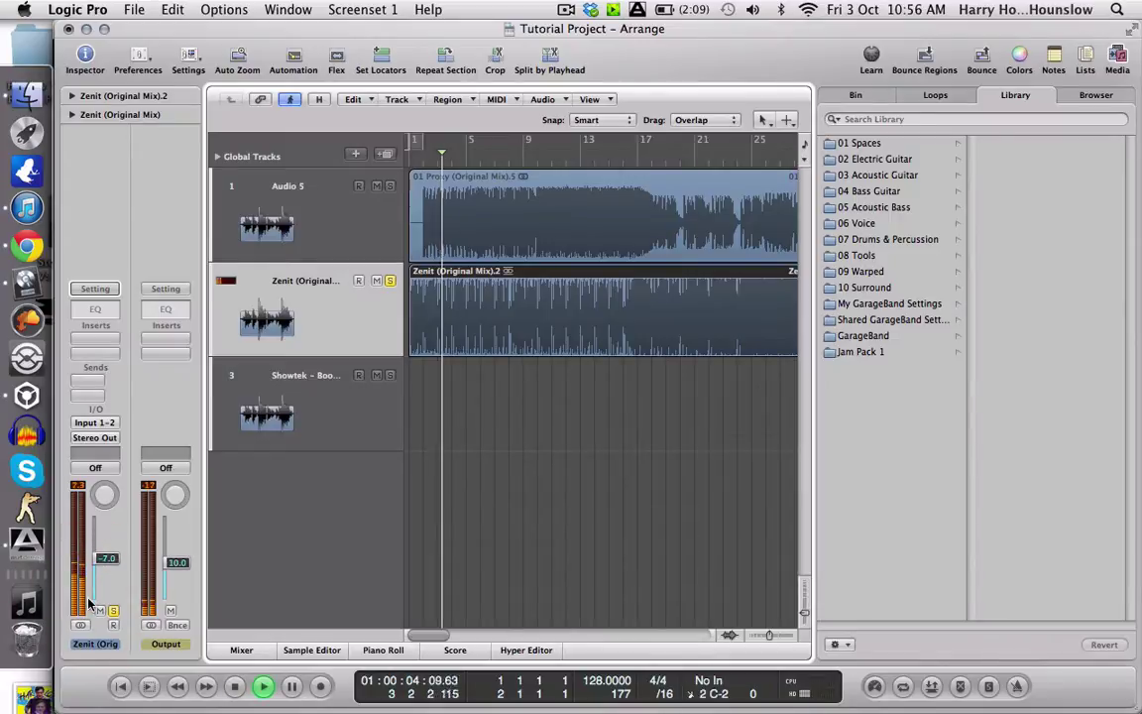
pyautogui.moveTo(96, 544); pyautogui.dragTo(99, 483)
pyautogui.press('space')
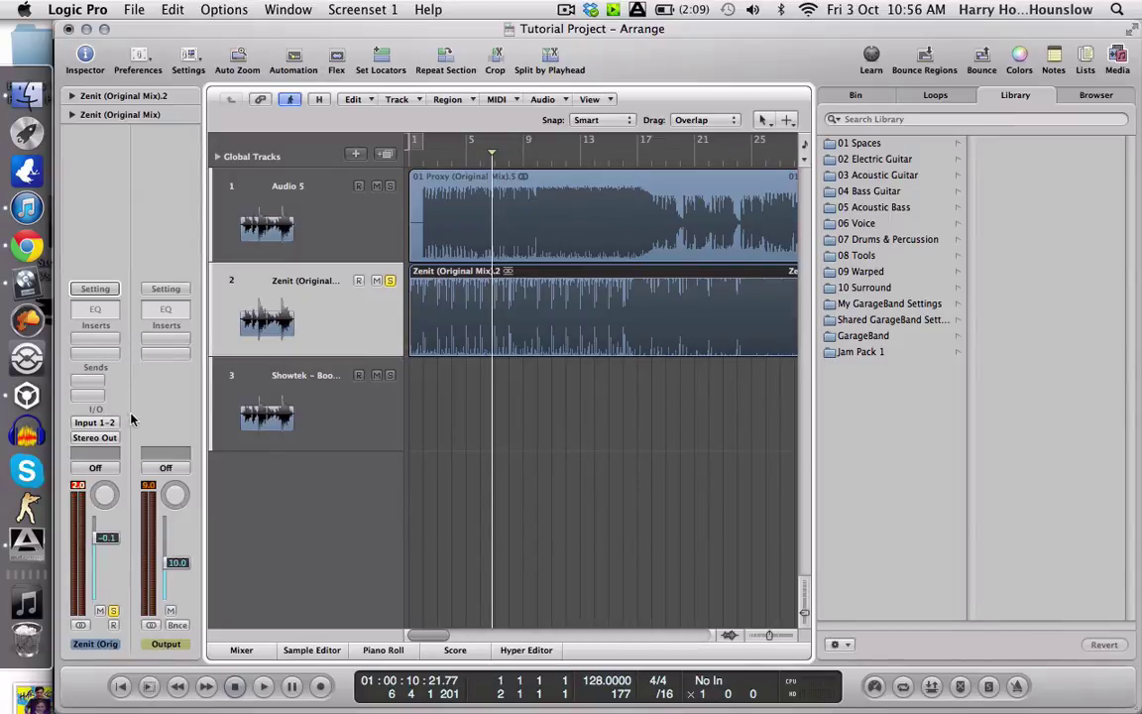
# - Set the Zenit input to Input 1-2, clear peaks, unsolo it, and bring rekordbox forward
pyautogui.click(103, 424)
pyautogui.click(95, 423)
pyautogui.click(78, 485)
pyautogui.click(393, 283)
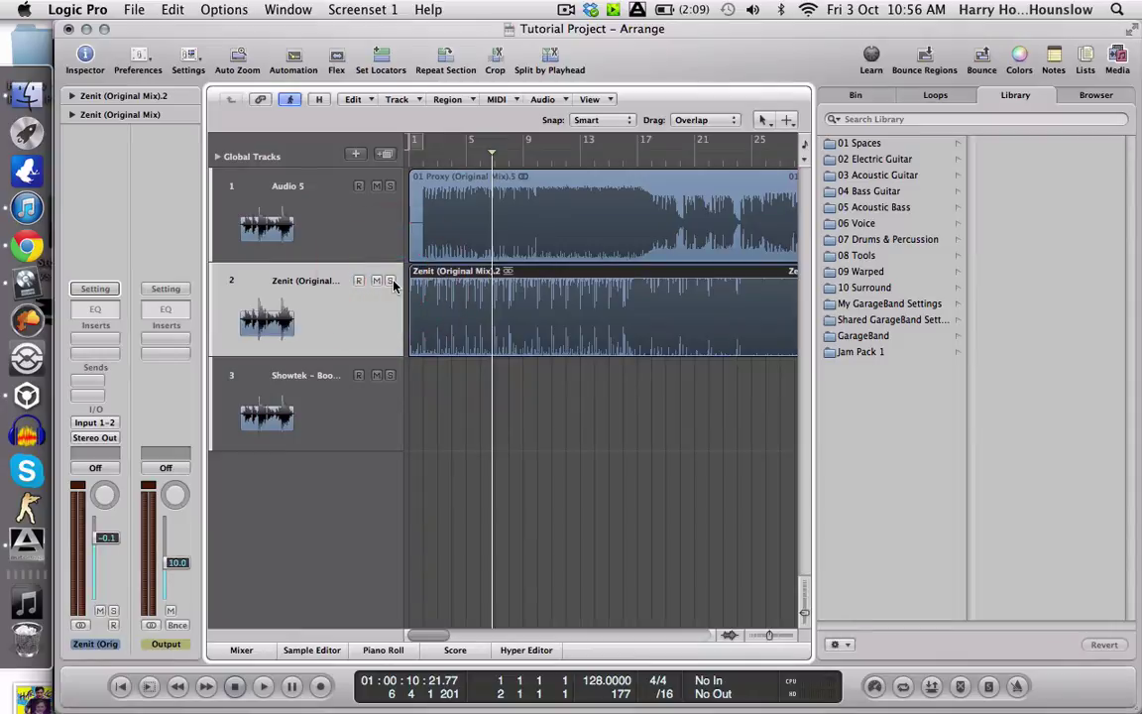
pyautogui.click(373, 441)
pyautogui.click(457, 446)
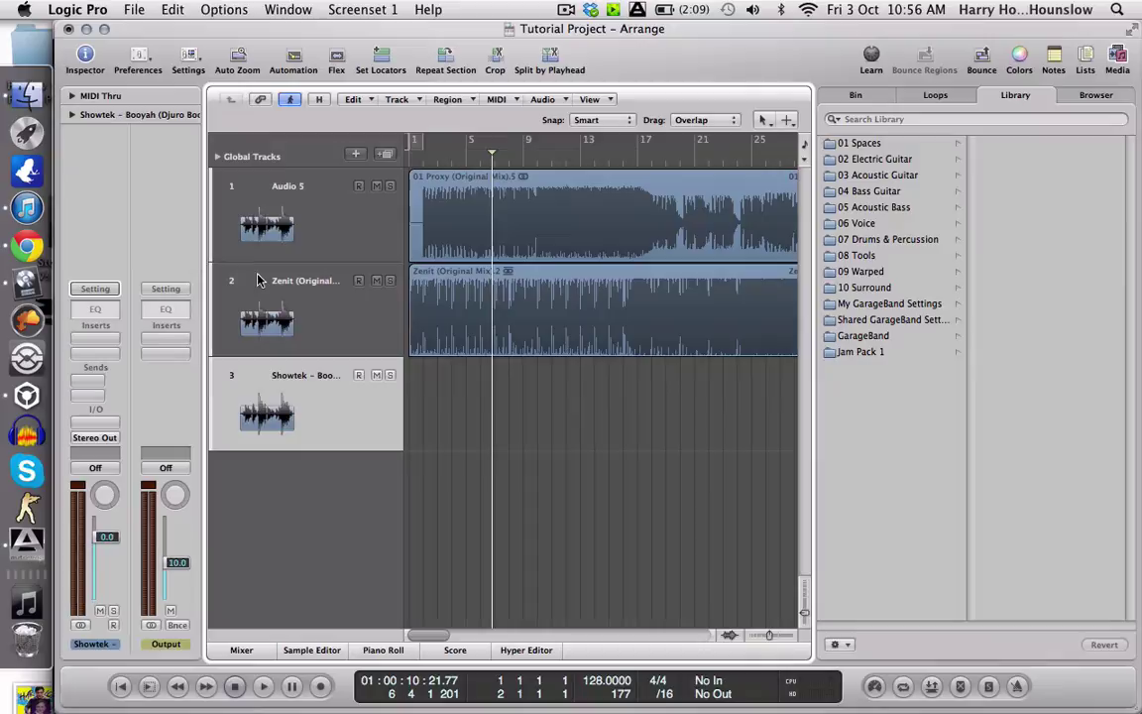
pyautogui.click(36, 396)
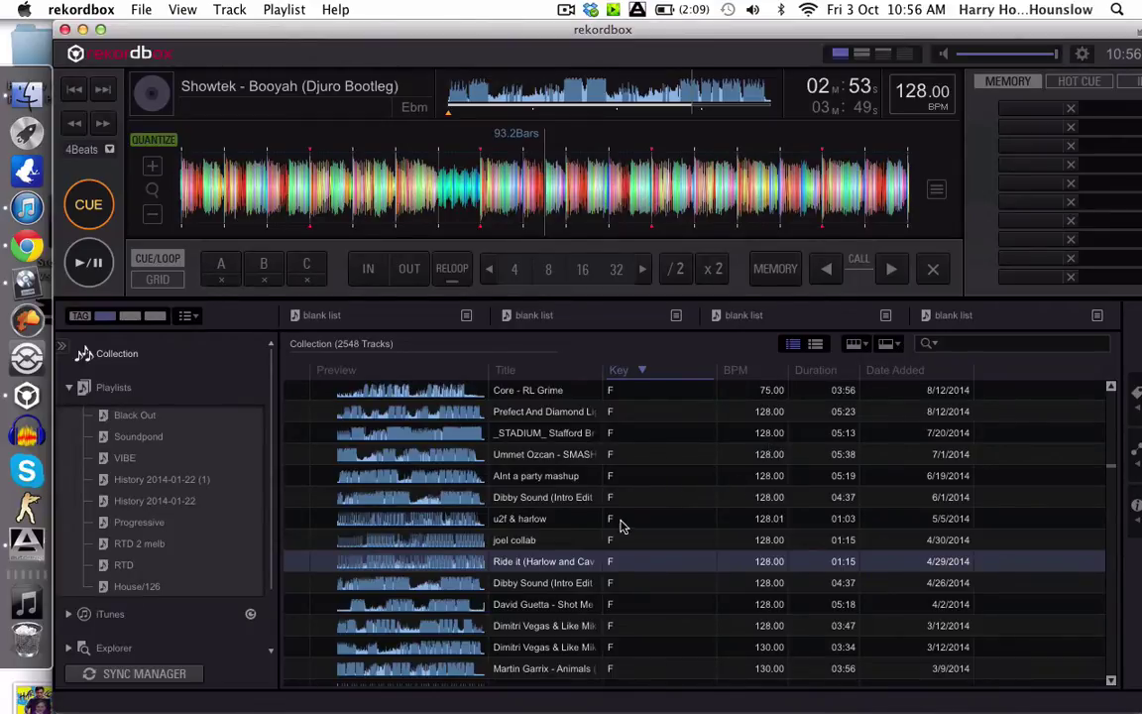
# - Scroll the key-sorted rekordbox Collection up and down to reach the F# tracks
pyautogui.scroll(-3, 620, 527)
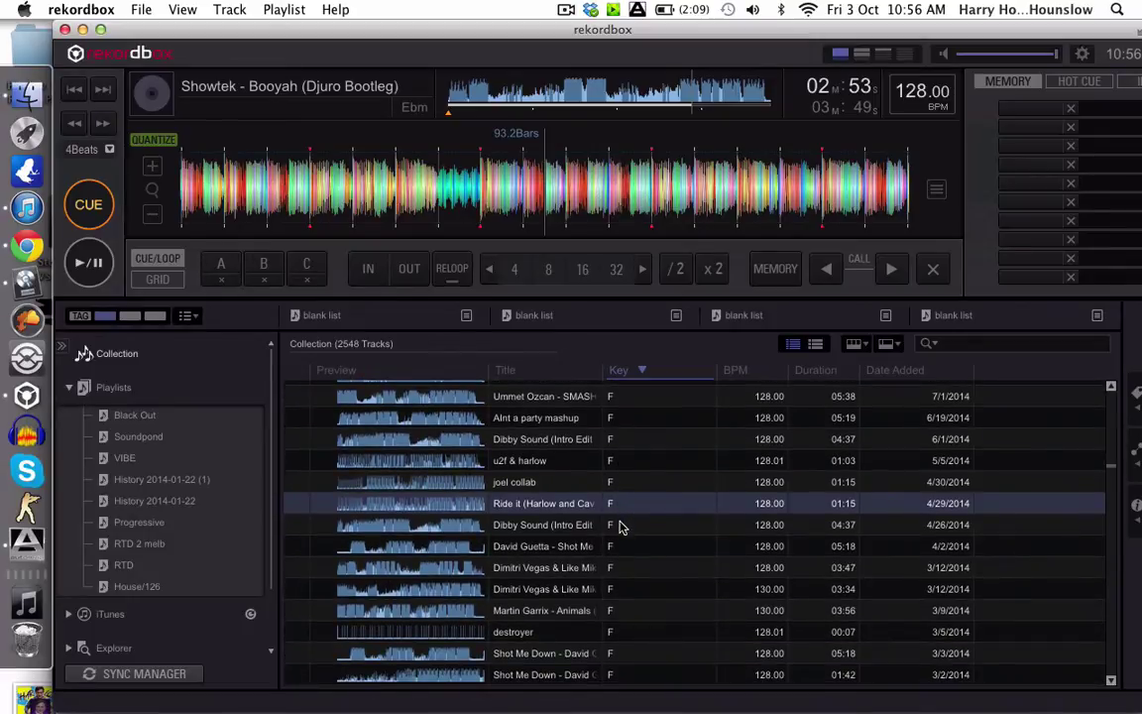
pyautogui.scroll(-5, 620, 527)
pyautogui.scroll(10, 620, 527)
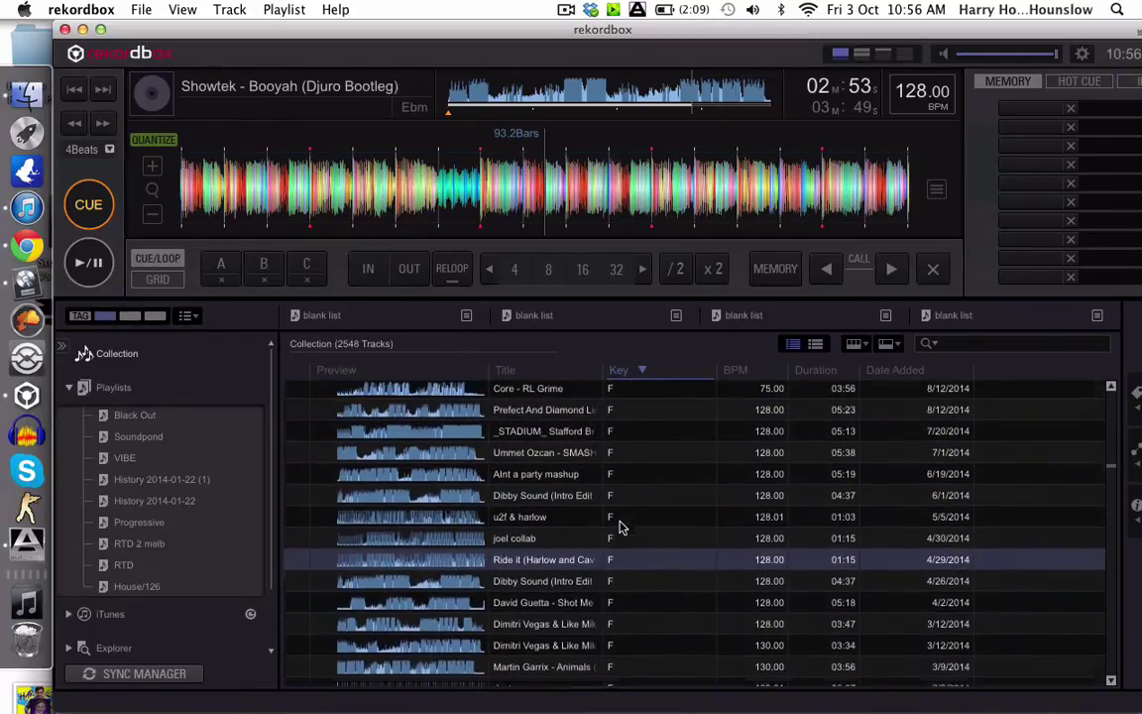
pyautogui.scroll(15, 620, 526)
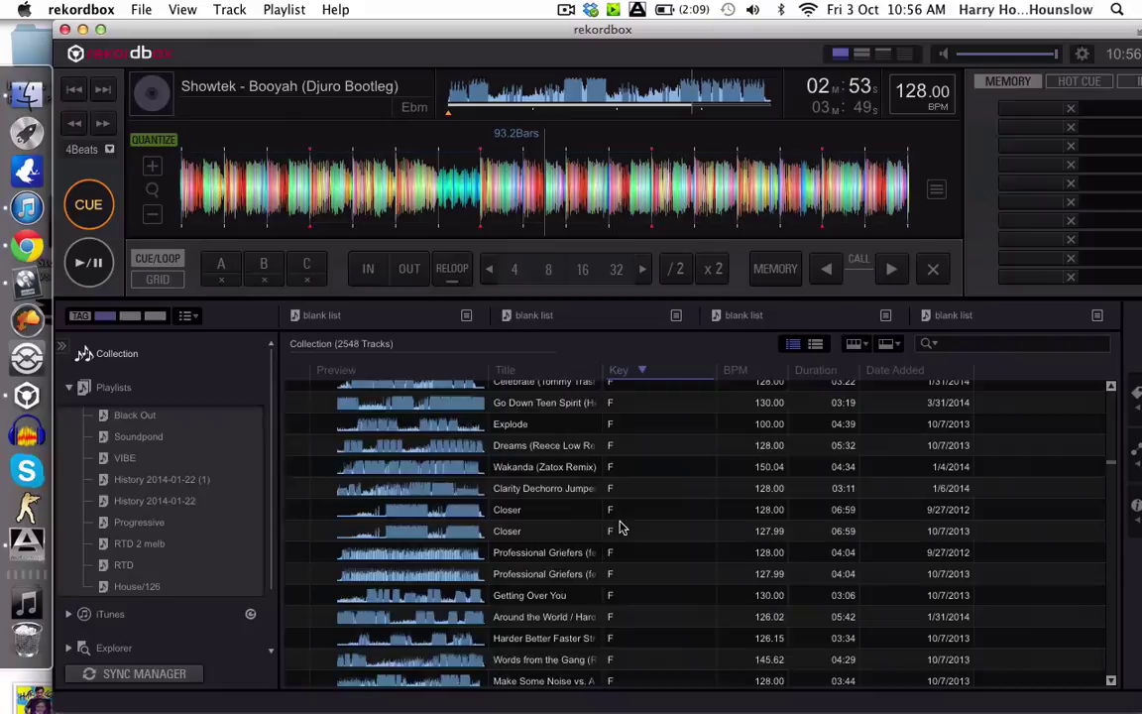
pyautogui.scroll(18, 619, 527)
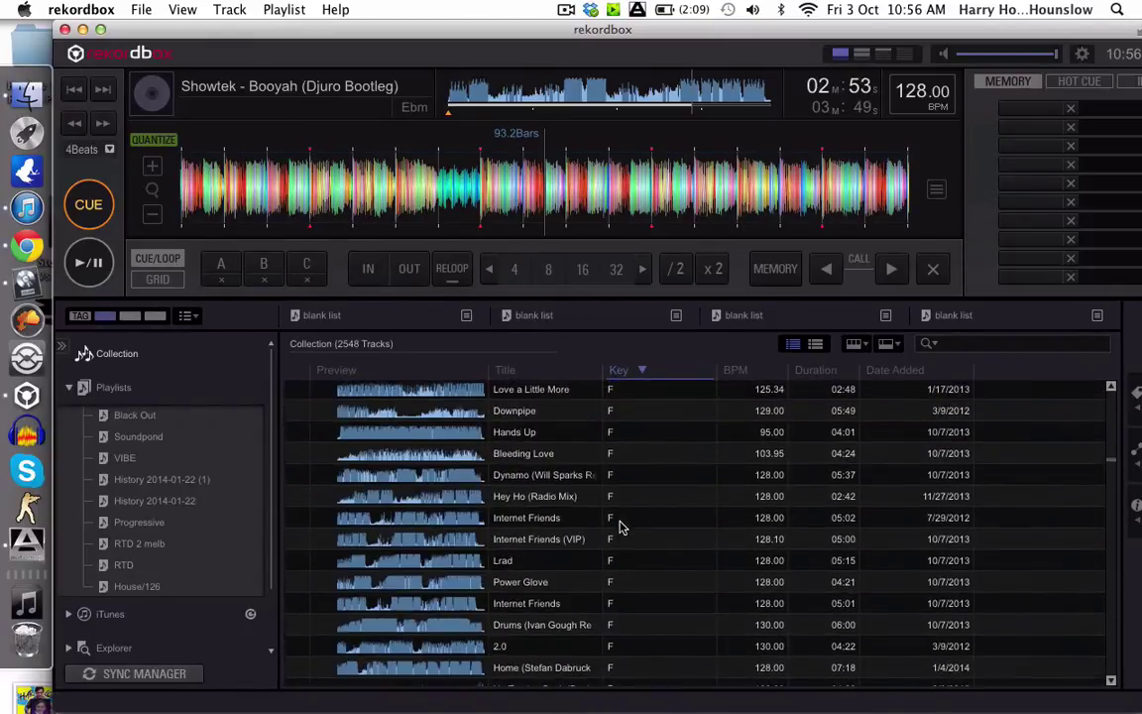
pyautogui.scroll(20, 620, 527)
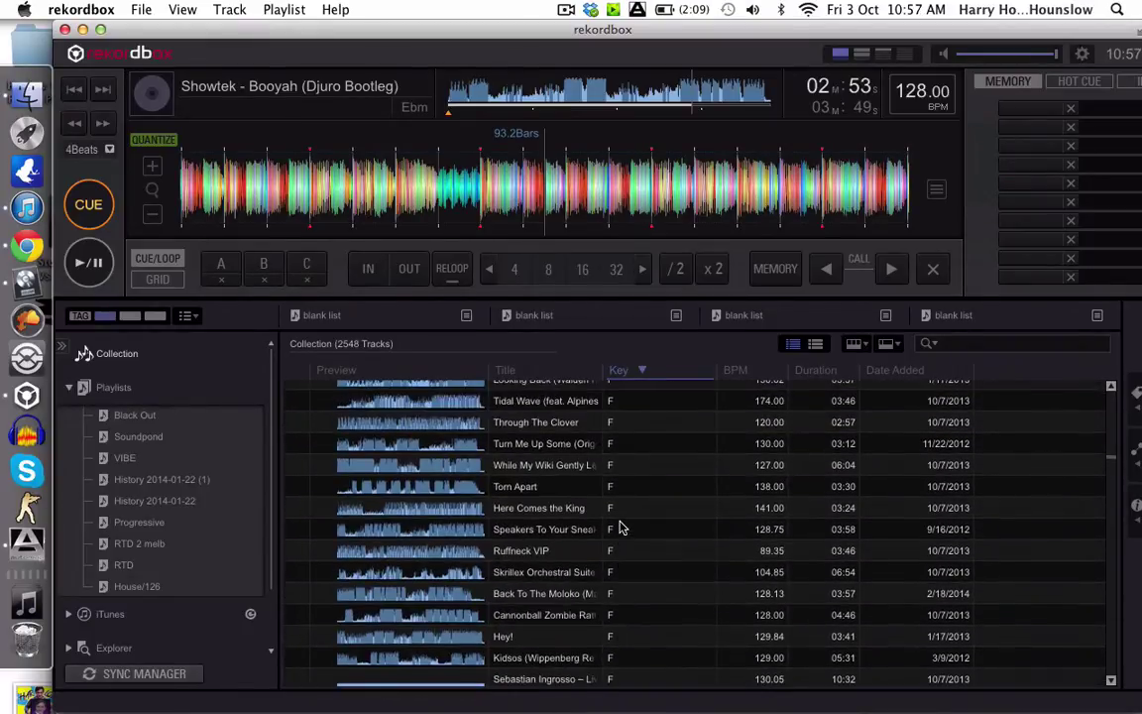
pyautogui.scroll(18, 620, 527)
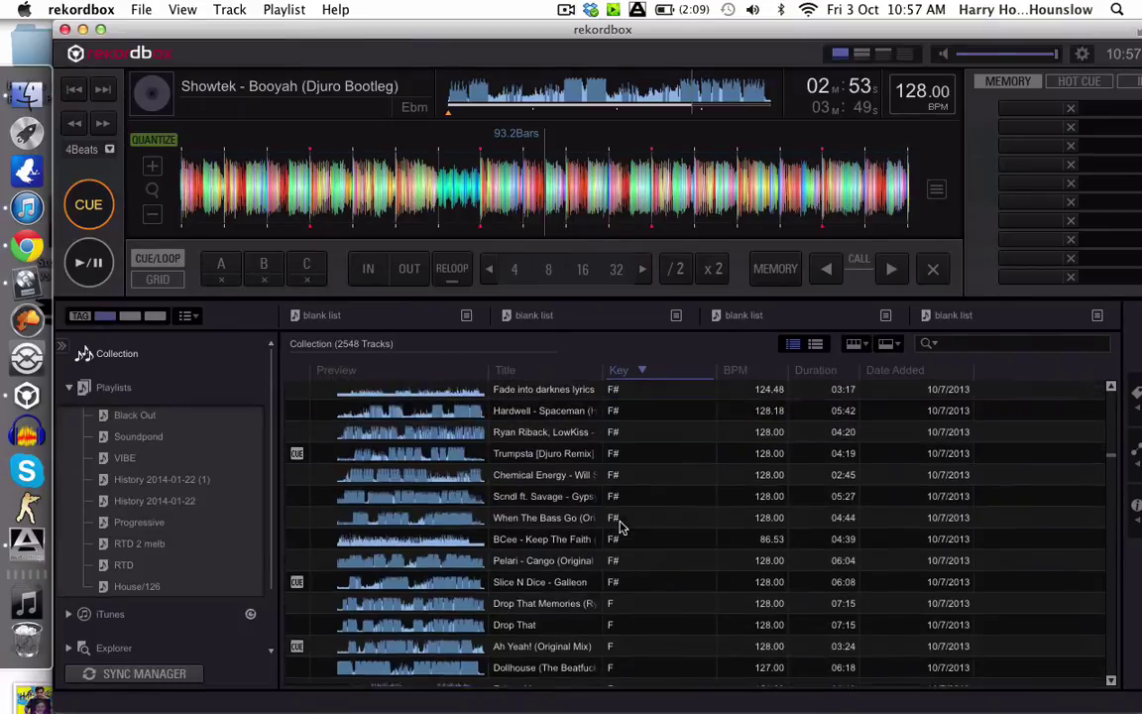
pyautogui.scroll(20, 620, 528)
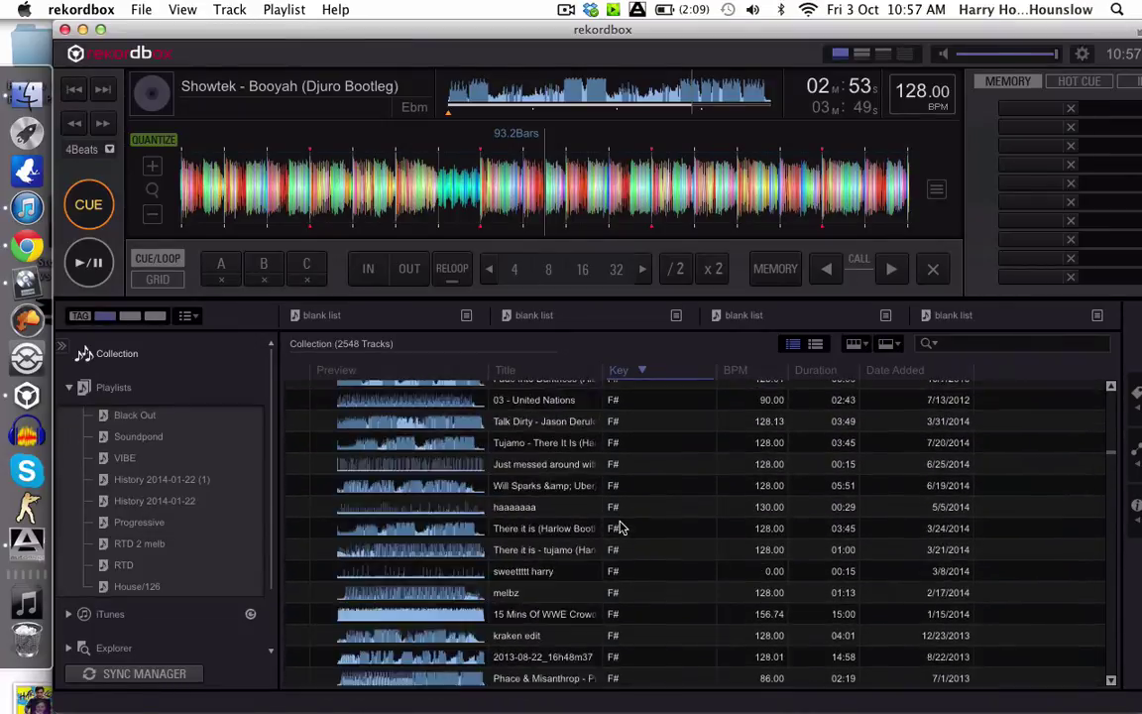
pyautogui.scroll(-8, 620, 531)
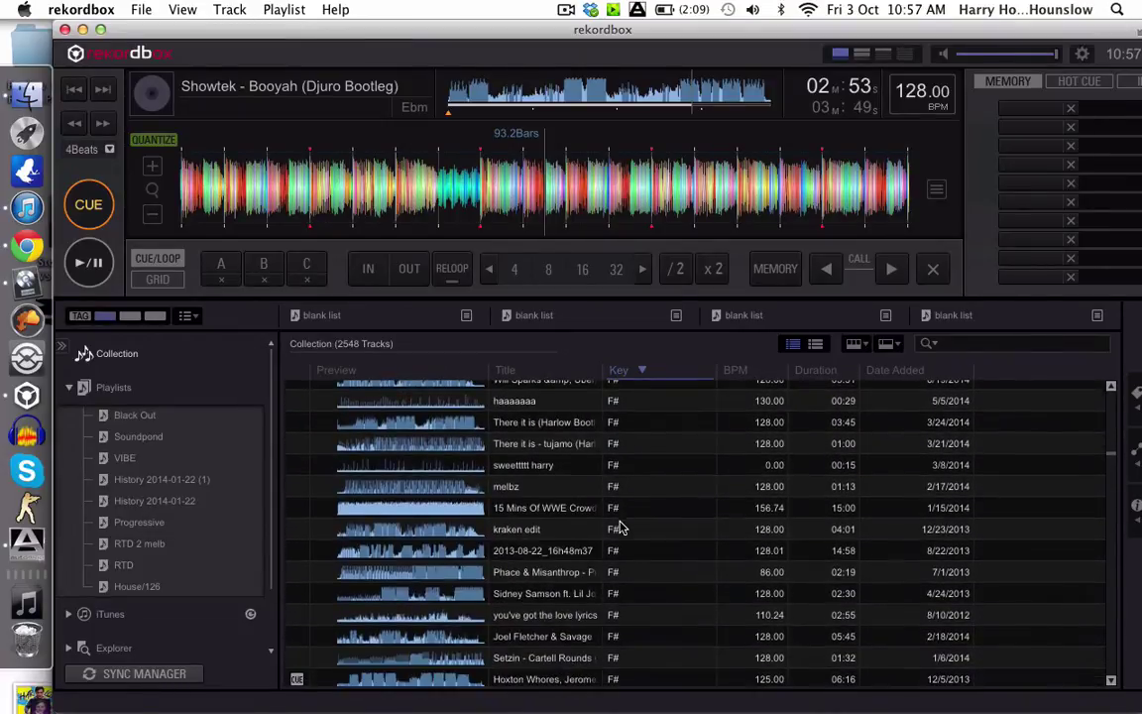
# - Back in Logic Pro, zoom in to bars 1–7 and try a bar 1–3 cycle range, then remove it
pyautogui.click(30, 288)
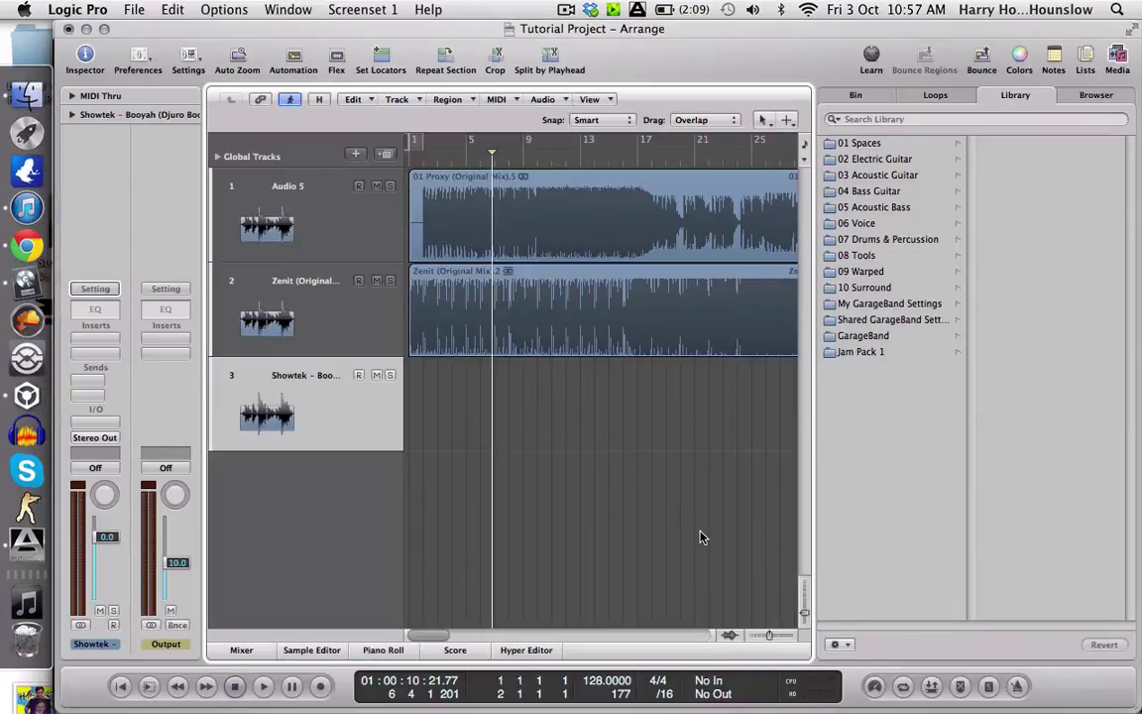
pyautogui.press('super+Right')
pyautogui.press('super+Right')
pyautogui.press('super+Right')
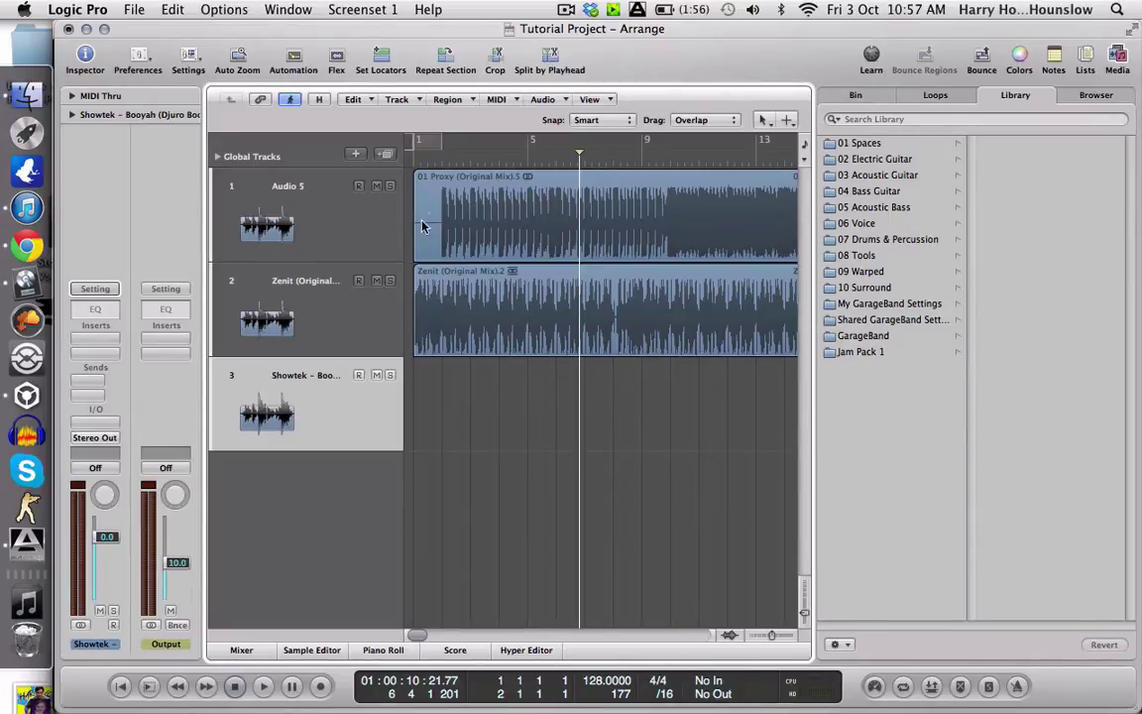
pyautogui.click(780, 633)
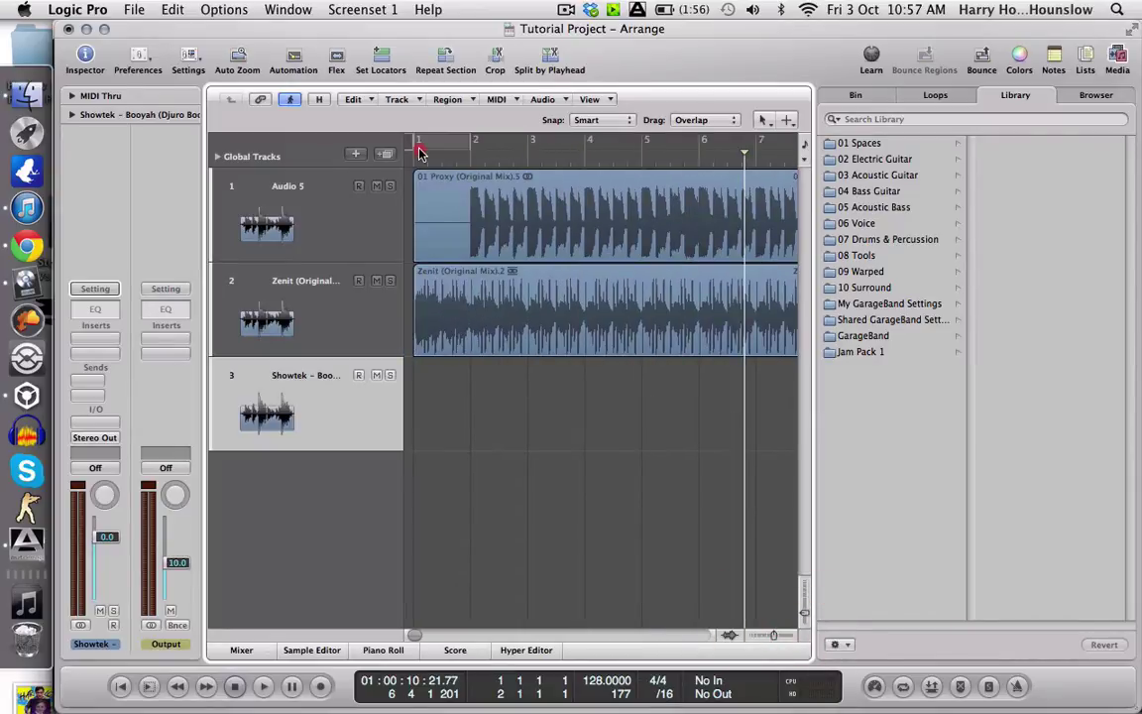
pyautogui.moveTo(418, 149); pyautogui.dragTo(506, 144)
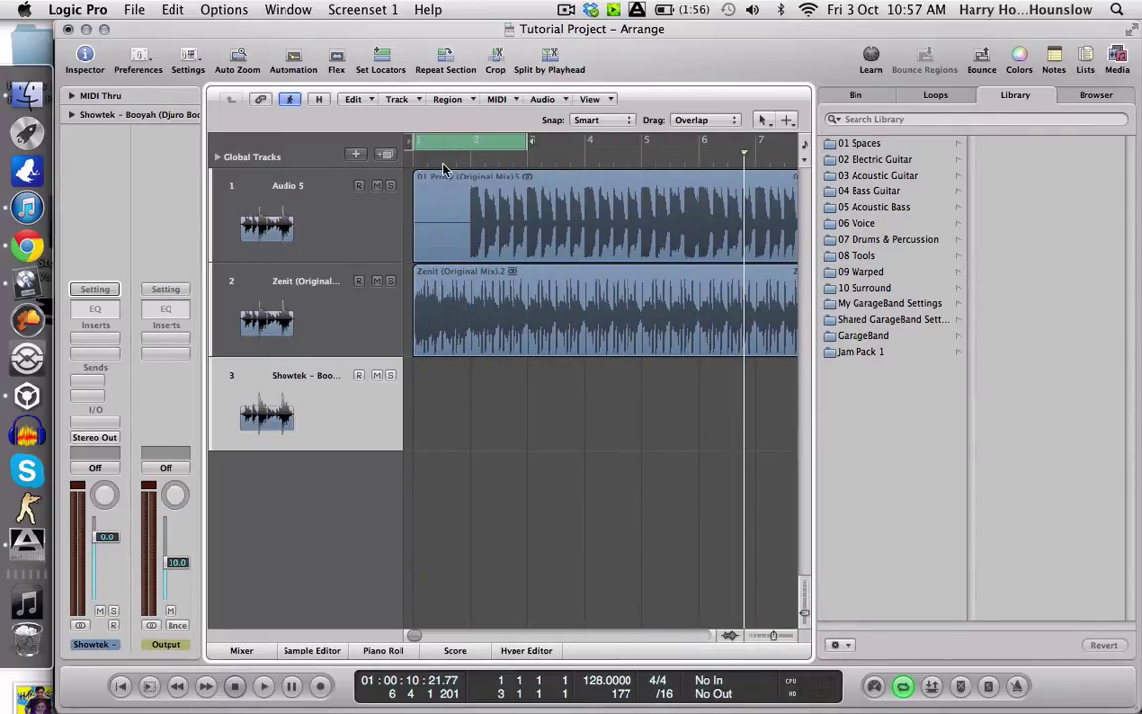
pyautogui.click(461, 146)
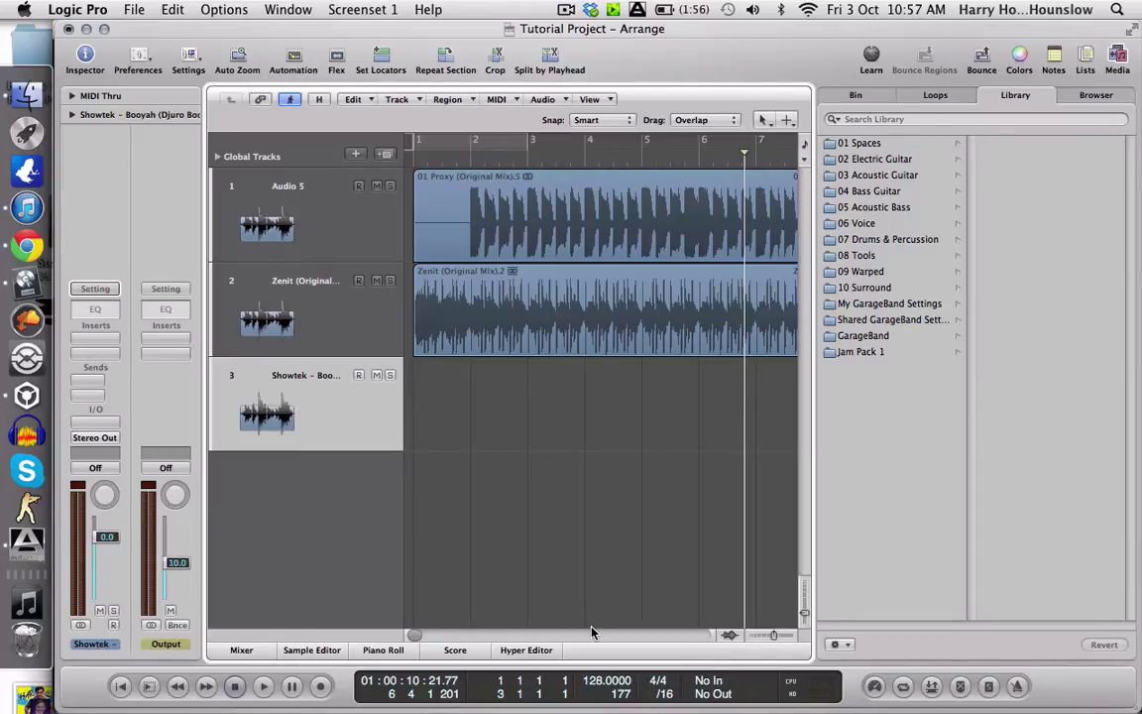
# - Adjust the project tempo, then zoom in further and scroll back to bar 1
pyautogui.click(594, 686)
pyautogui.moveTo(594, 689)
pyautogui.mouseDown()
pyautogui.moveTo(588, 698)
pyautogui.moveTo(584, 683)
pyautogui.mouseUp()
pyautogui.click(791, 636)
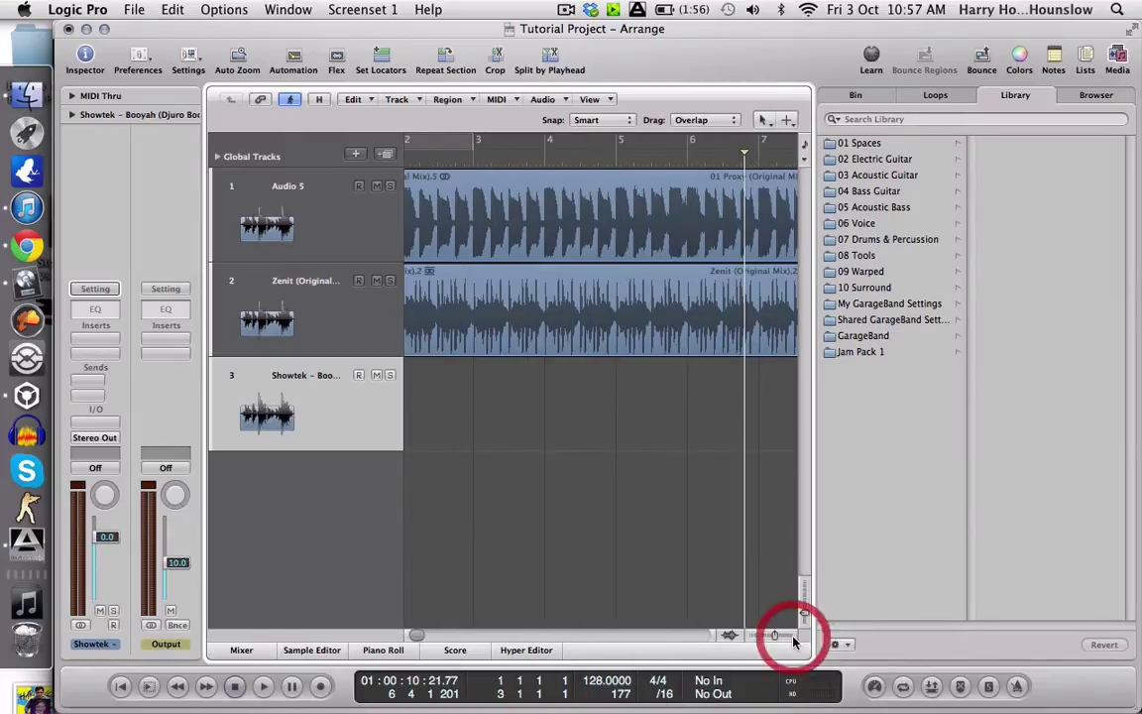
pyautogui.hscroll(-5, 719, 410)
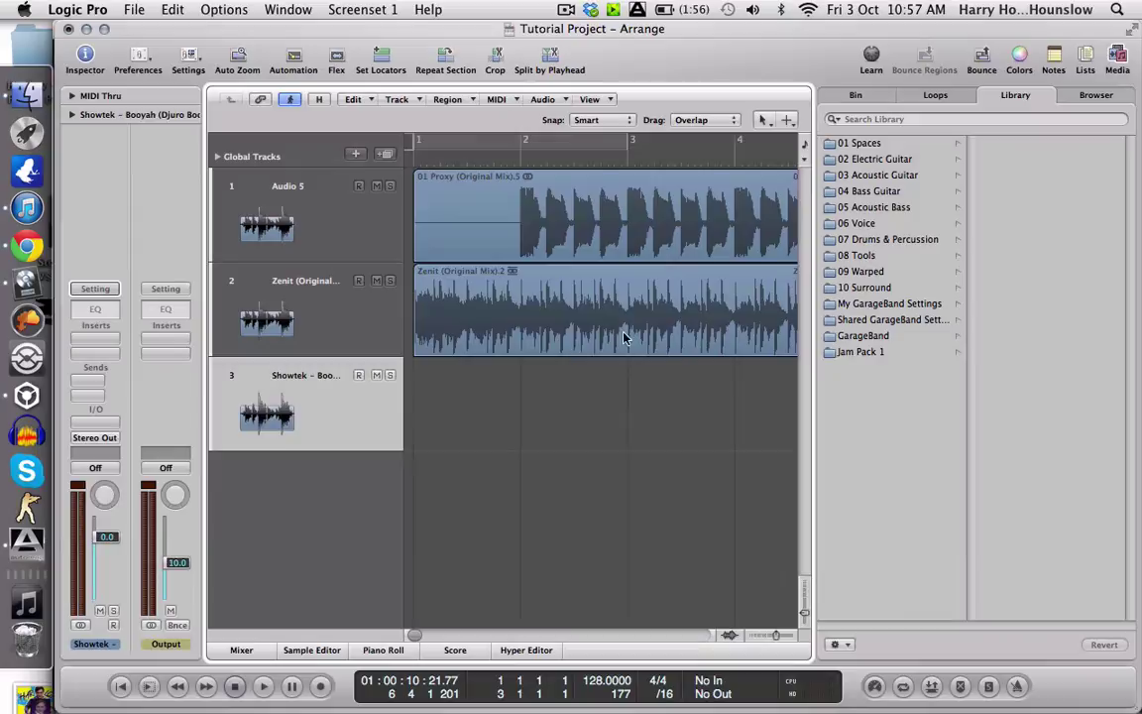
# - With the Scissors tool, split the 01 Proxy region at bar 2
pyautogui.click(596, 450)
pyautogui.click(764, 121)
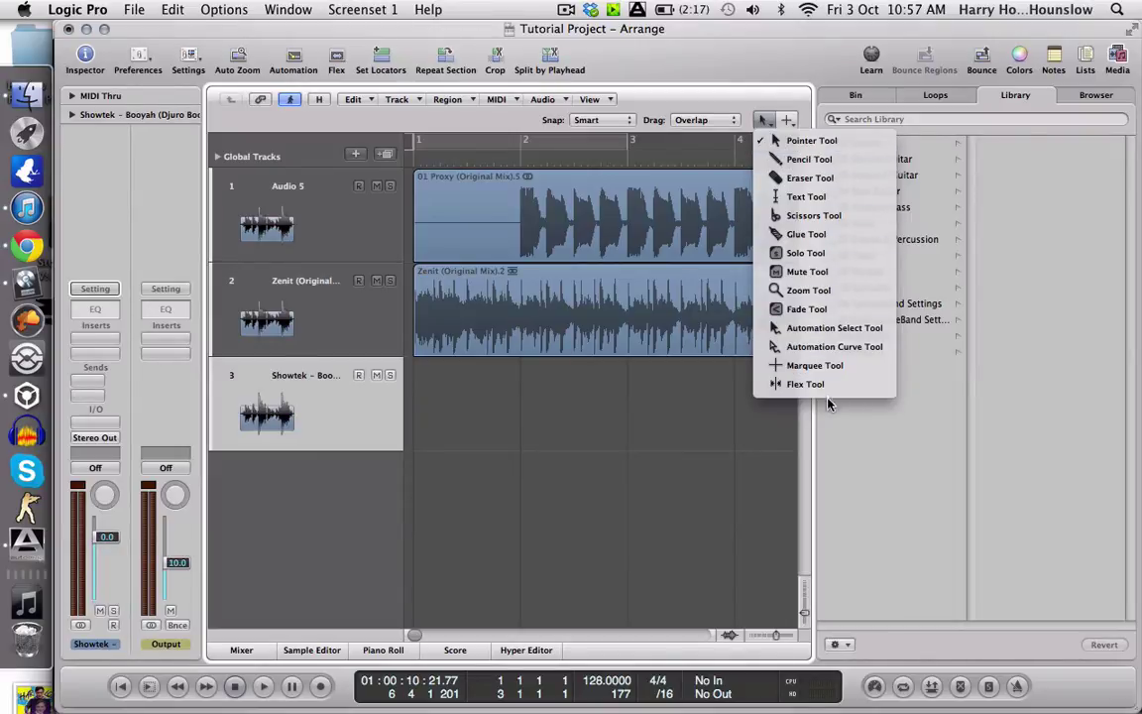
pyautogui.click(794, 216)
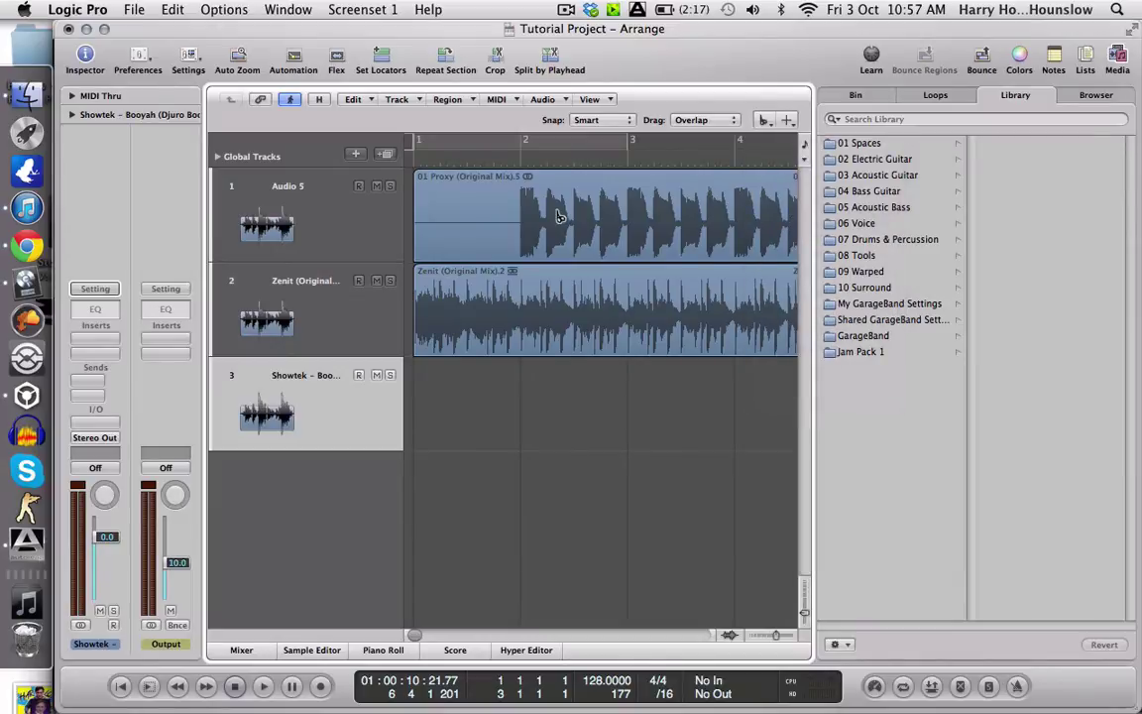
pyautogui.click(518, 232)
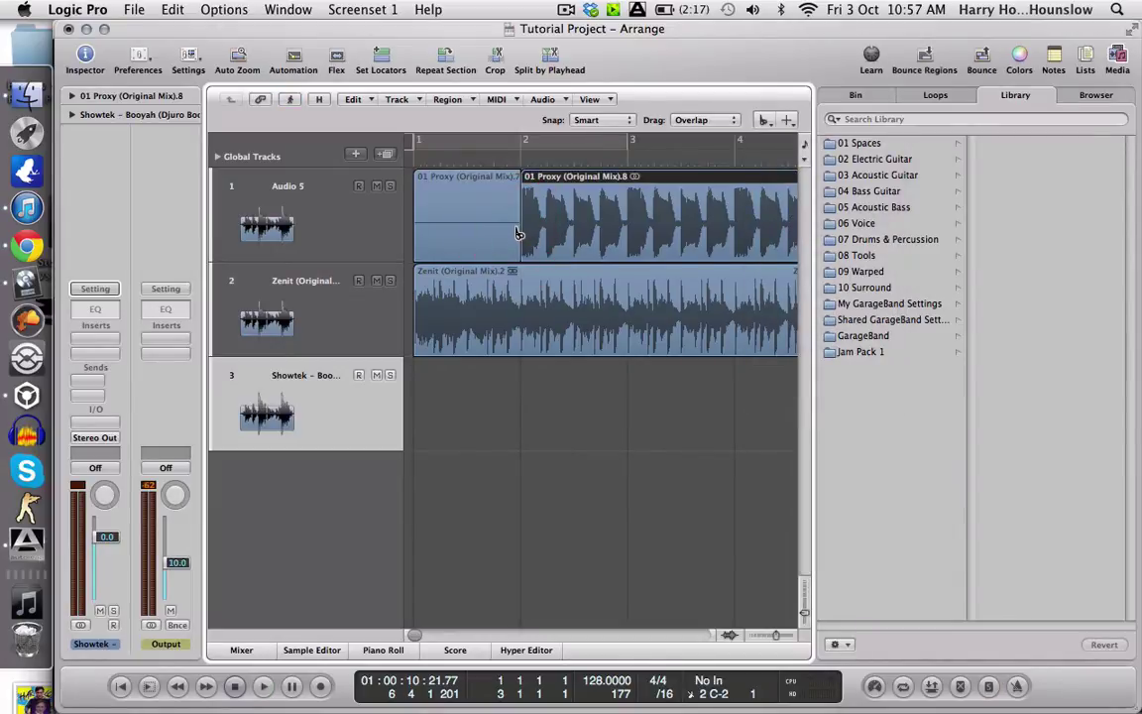
# - Using the Pointer, delete the empty first part of Proxy and move the rest to bar 1
pyautogui.press('Escape')
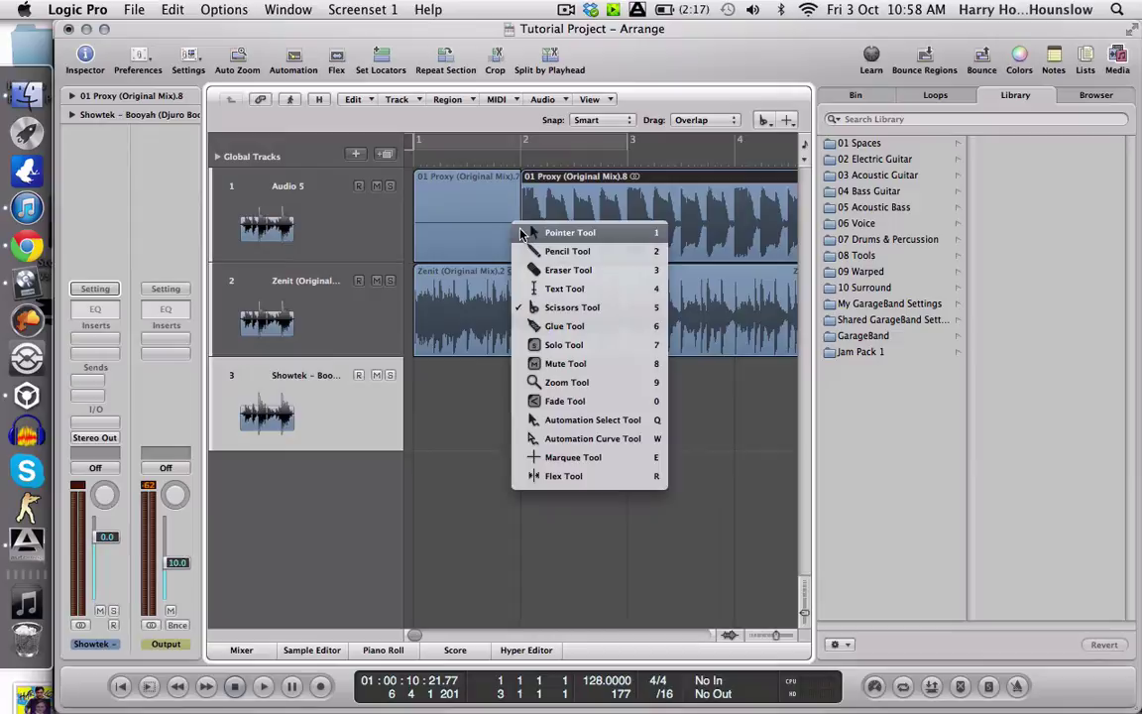
pyautogui.click(533, 233)
pyautogui.press('Escape')
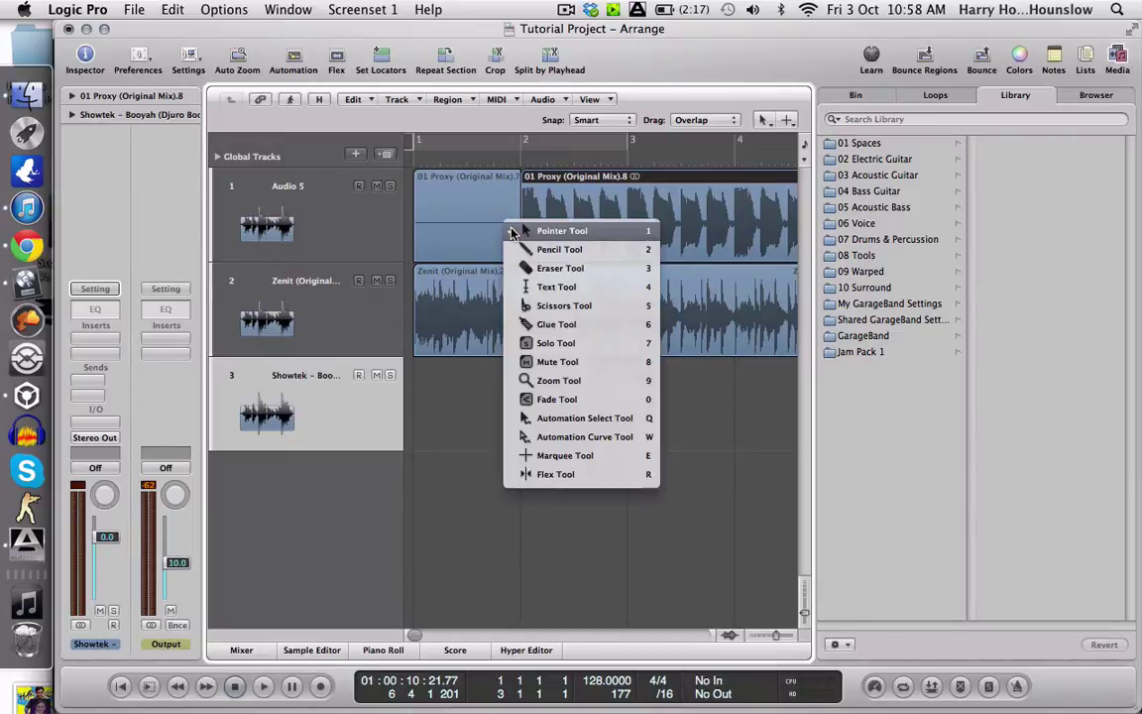
pyautogui.click(541, 235)
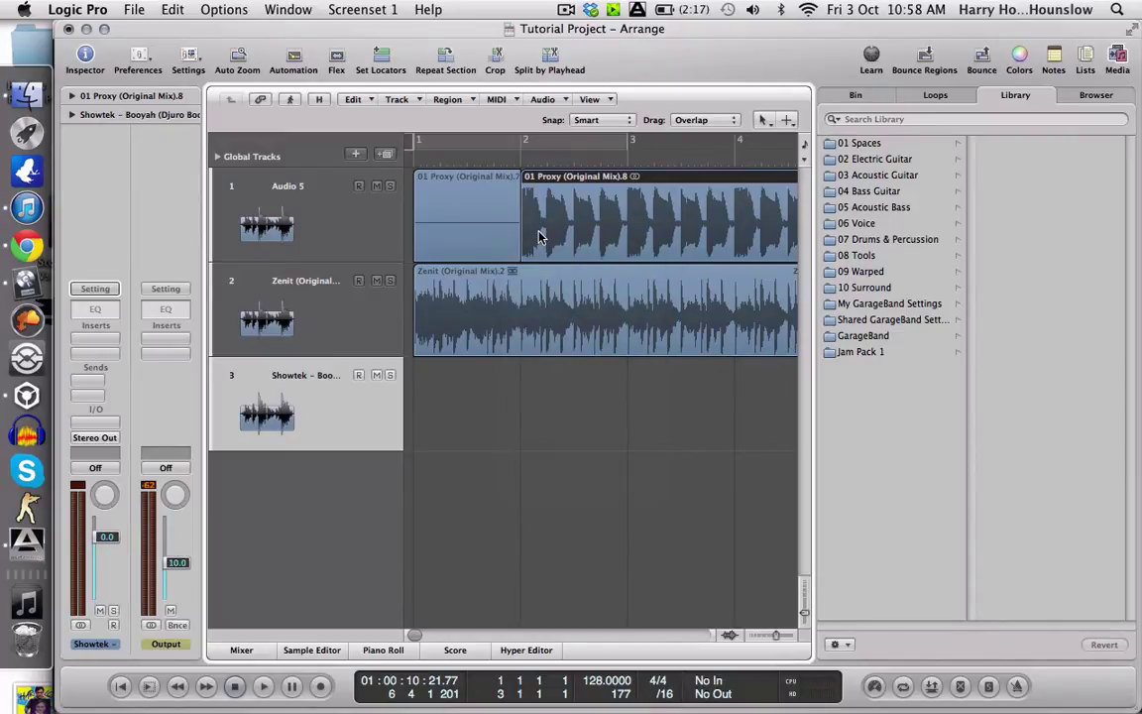
pyautogui.press('Escape')
pyautogui.click(540, 334)
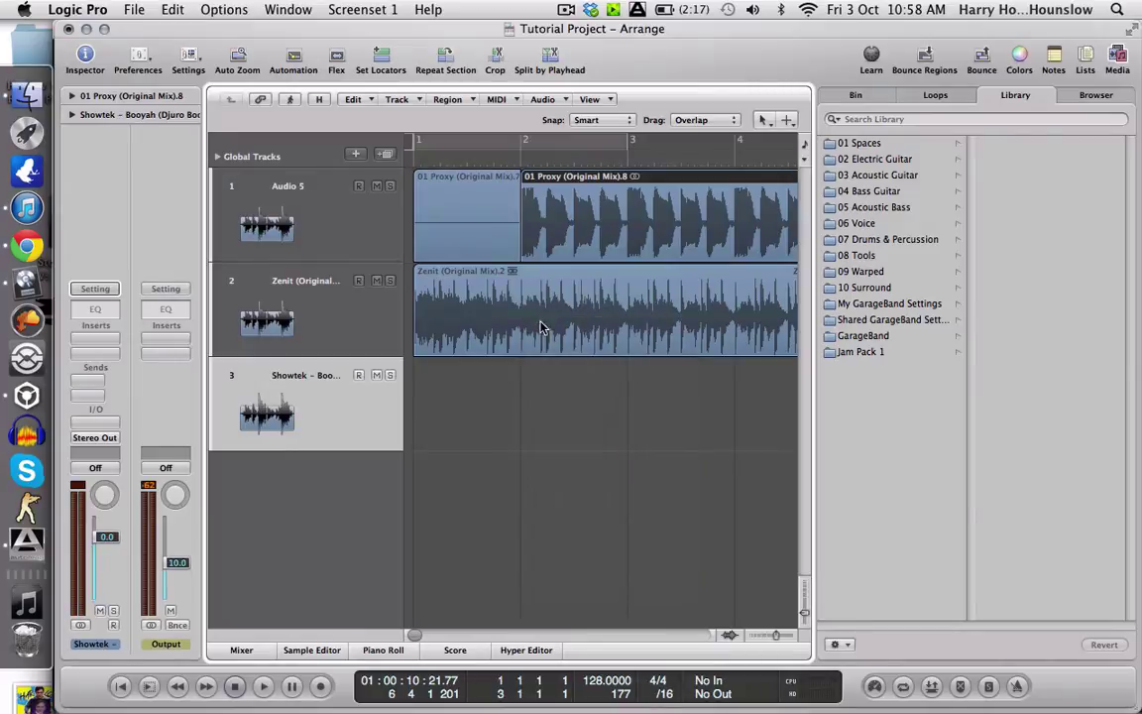
pyautogui.click(471, 234)
pyautogui.press('Delete')
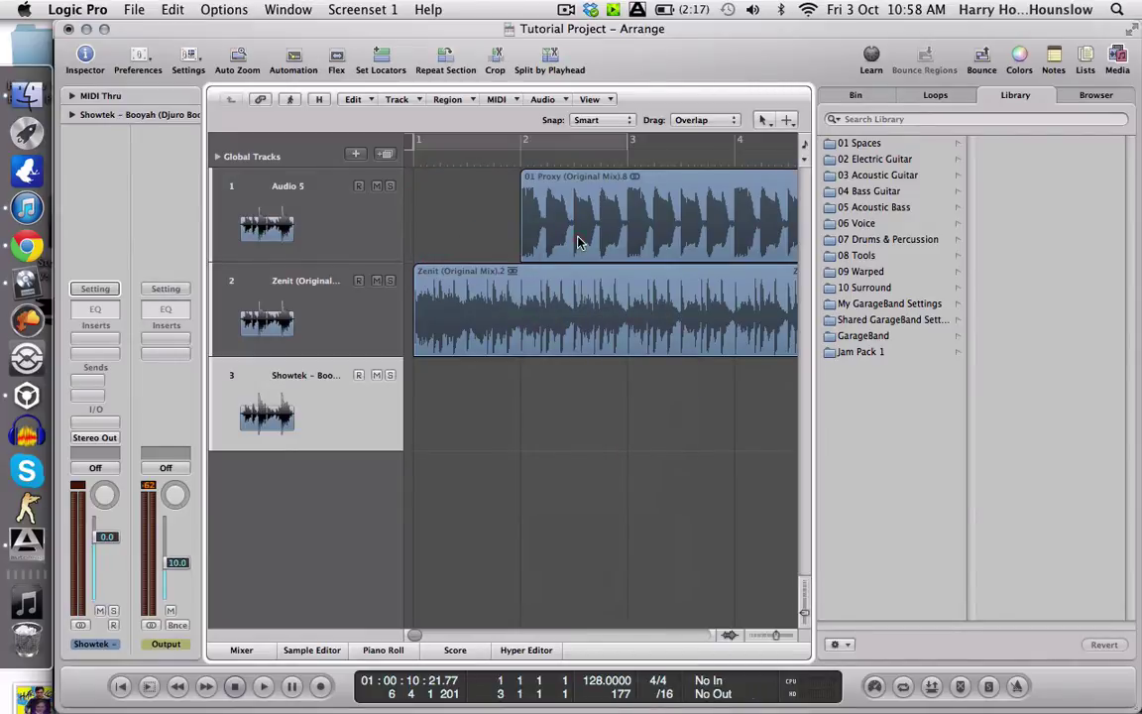
pyautogui.moveTo(575, 236); pyautogui.dragTo(466, 234)
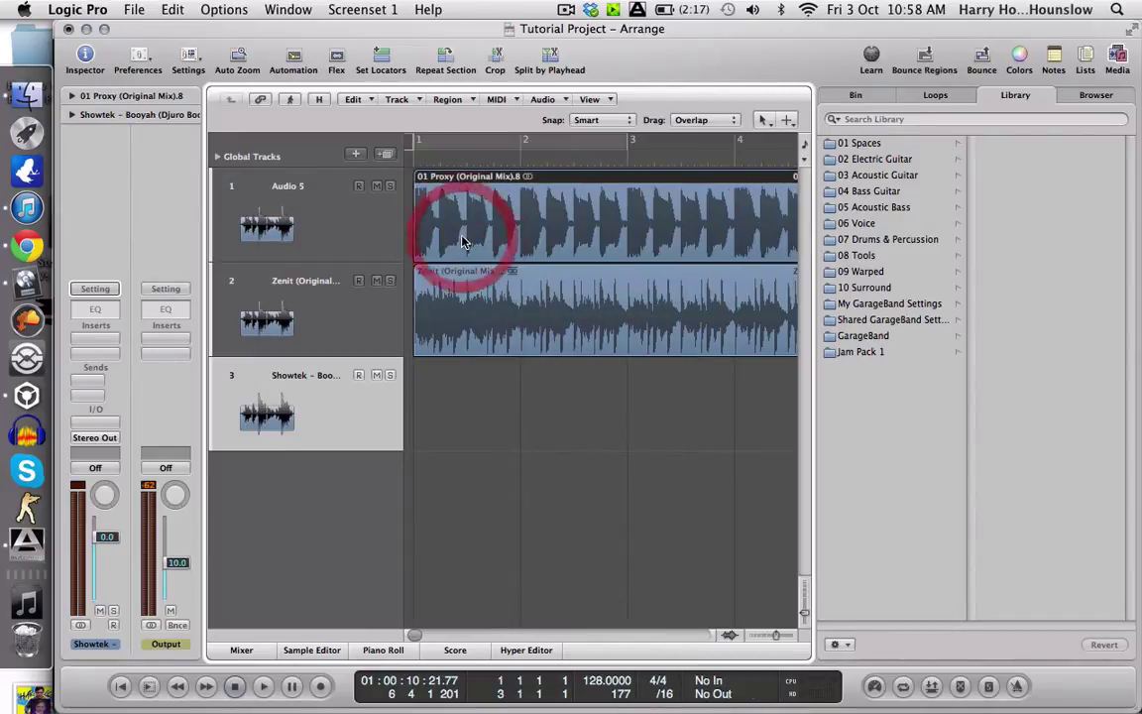
# - Solo Audio 5, return to bar 1 and zoom into the waveform detail, then unsolo it
pyautogui.click(390, 187)
pyautogui.click(415, 149)
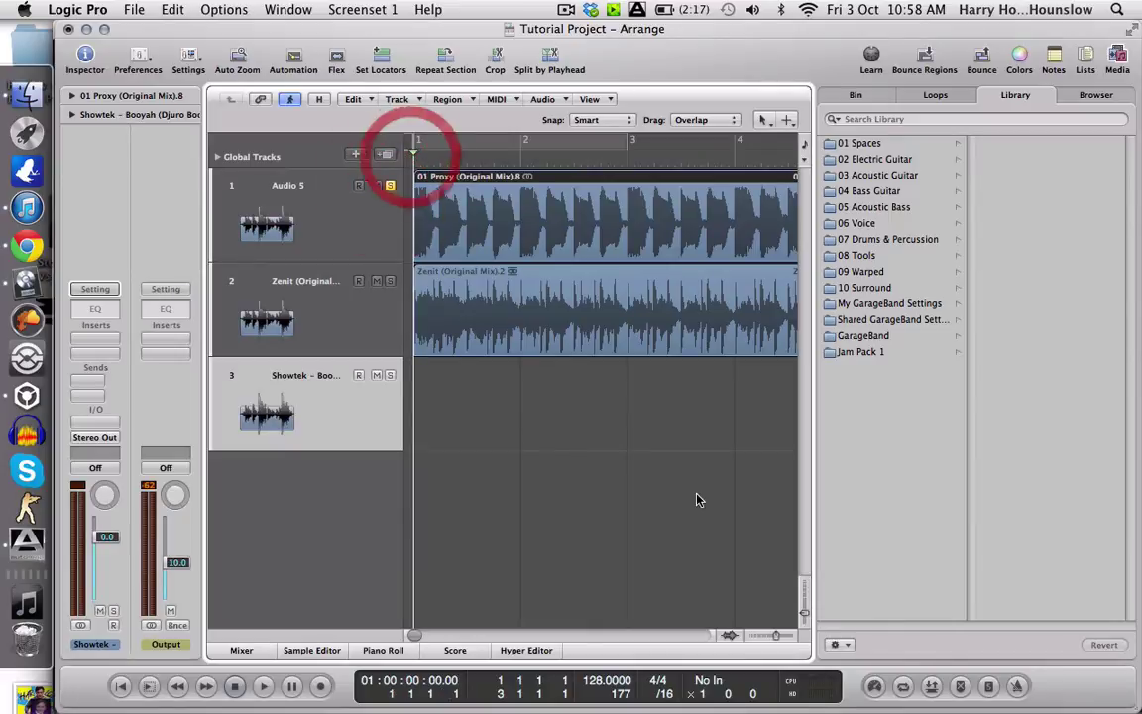
pyautogui.click(789, 637)
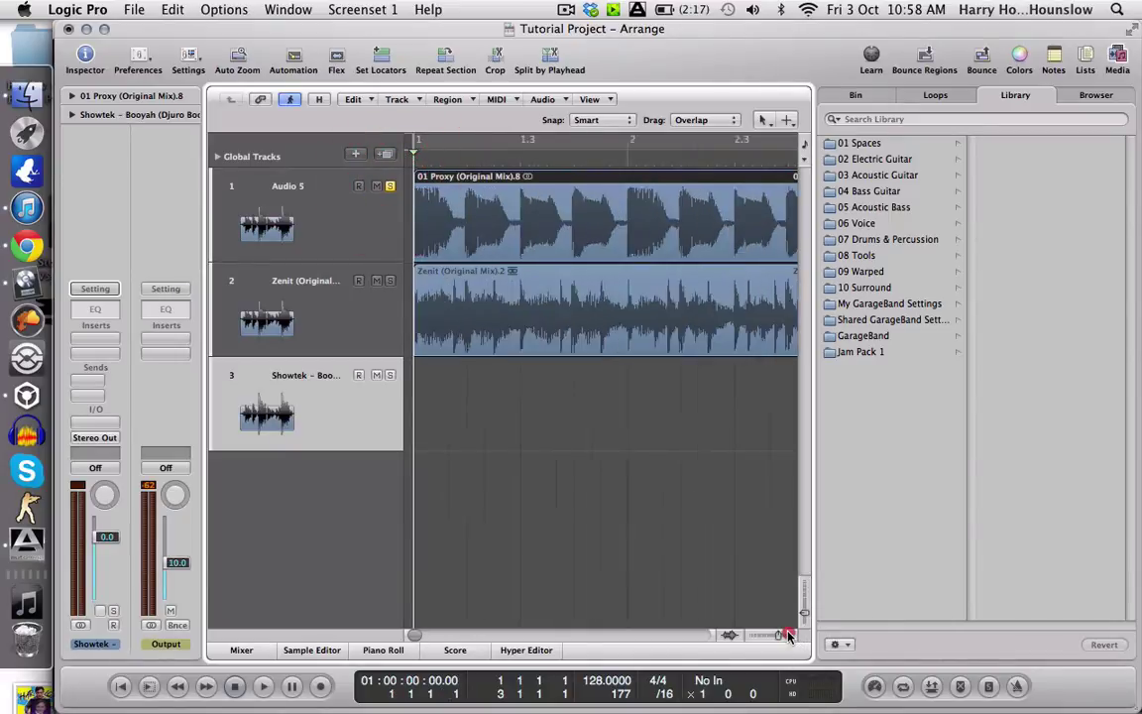
pyautogui.click(791, 638)
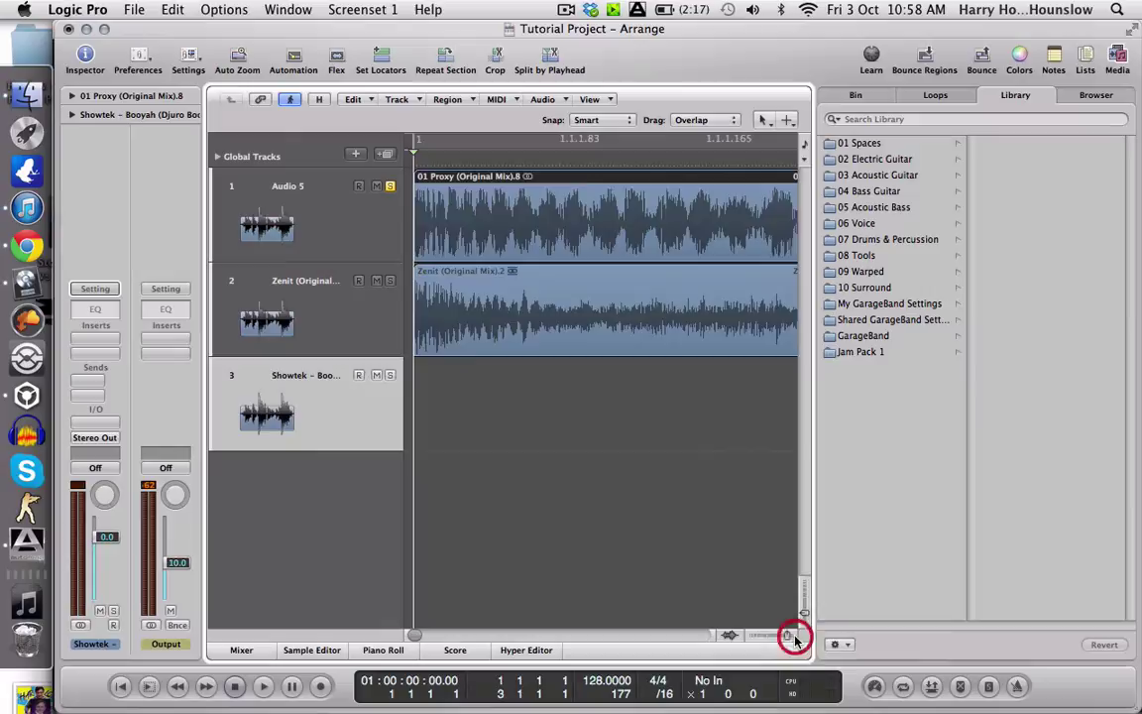
pyautogui.click(790, 638)
pyautogui.click(759, 637)
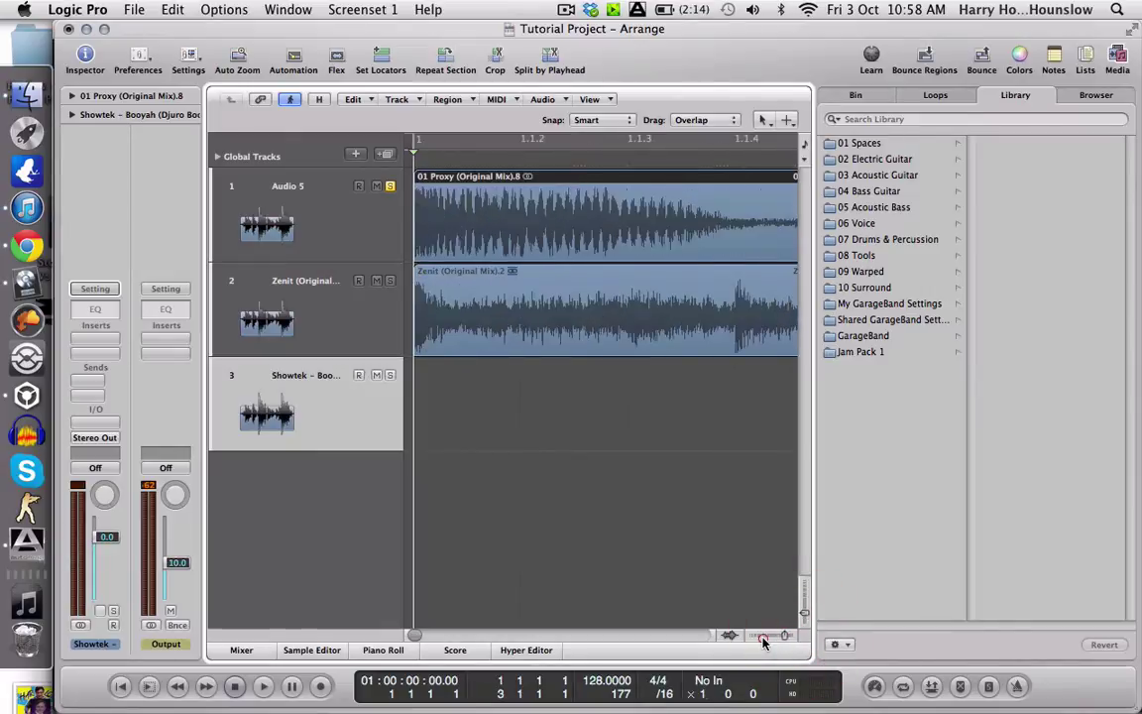
pyautogui.click(760, 638)
pyautogui.click(389, 186)
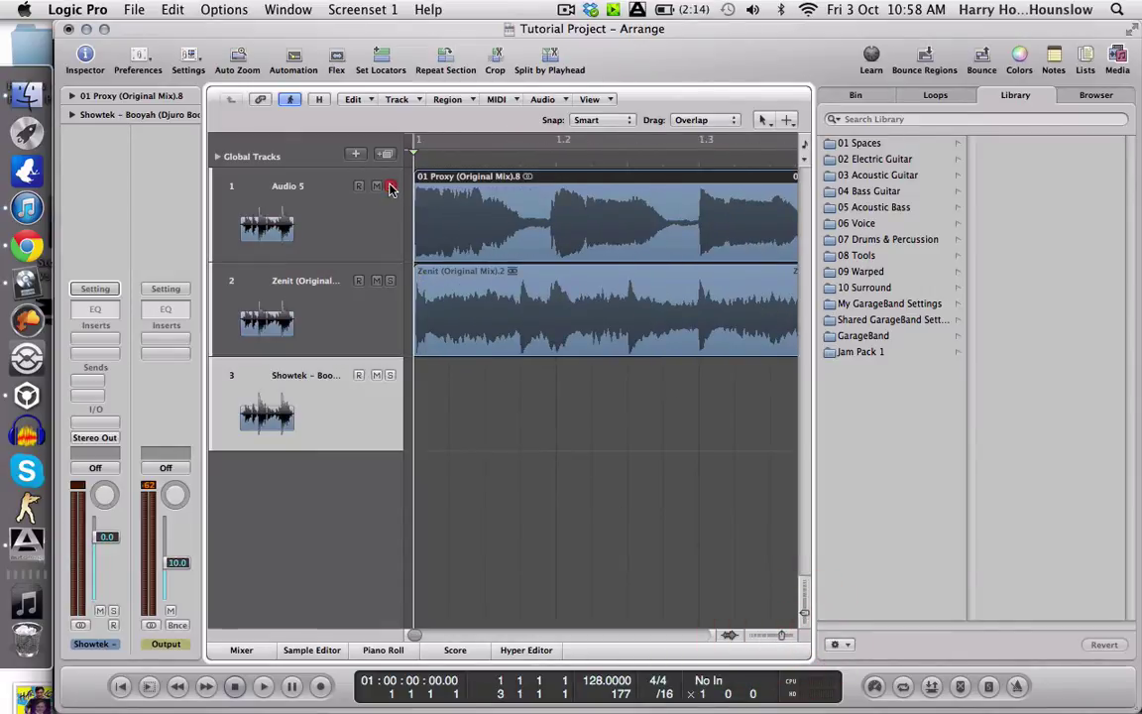
# - Make the track lanes taller and zoom out to show bars 1 to 49
pyautogui.click(805, 631)
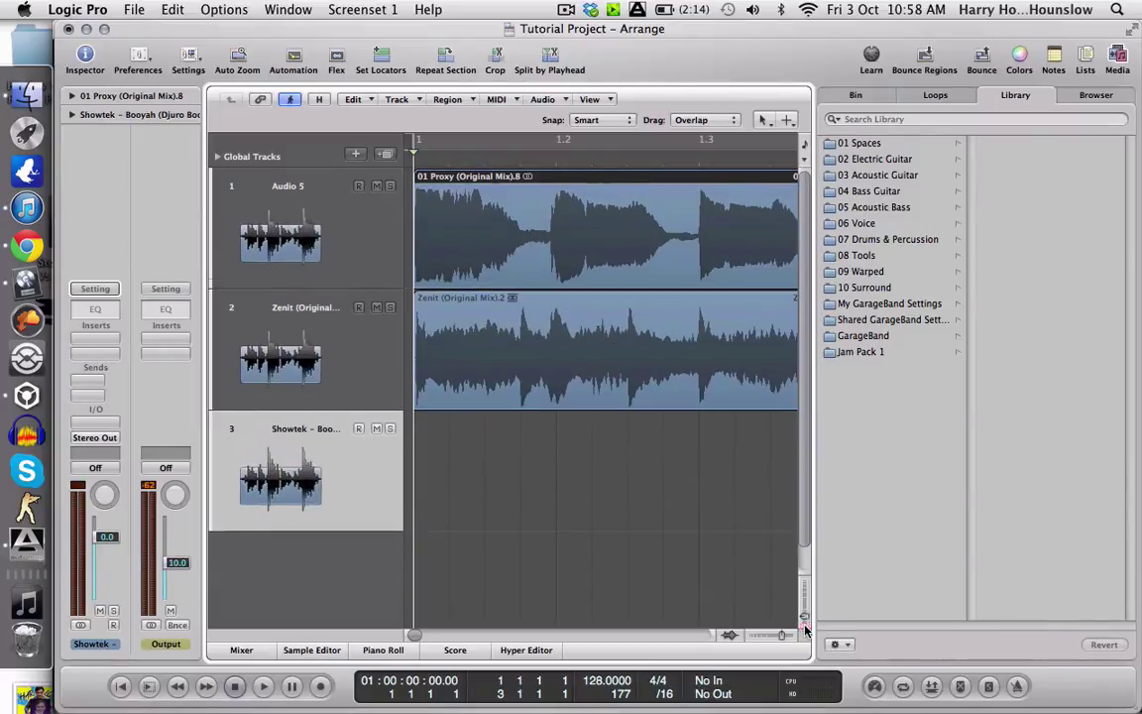
pyautogui.click(760, 637)
pyautogui.click(760, 638)
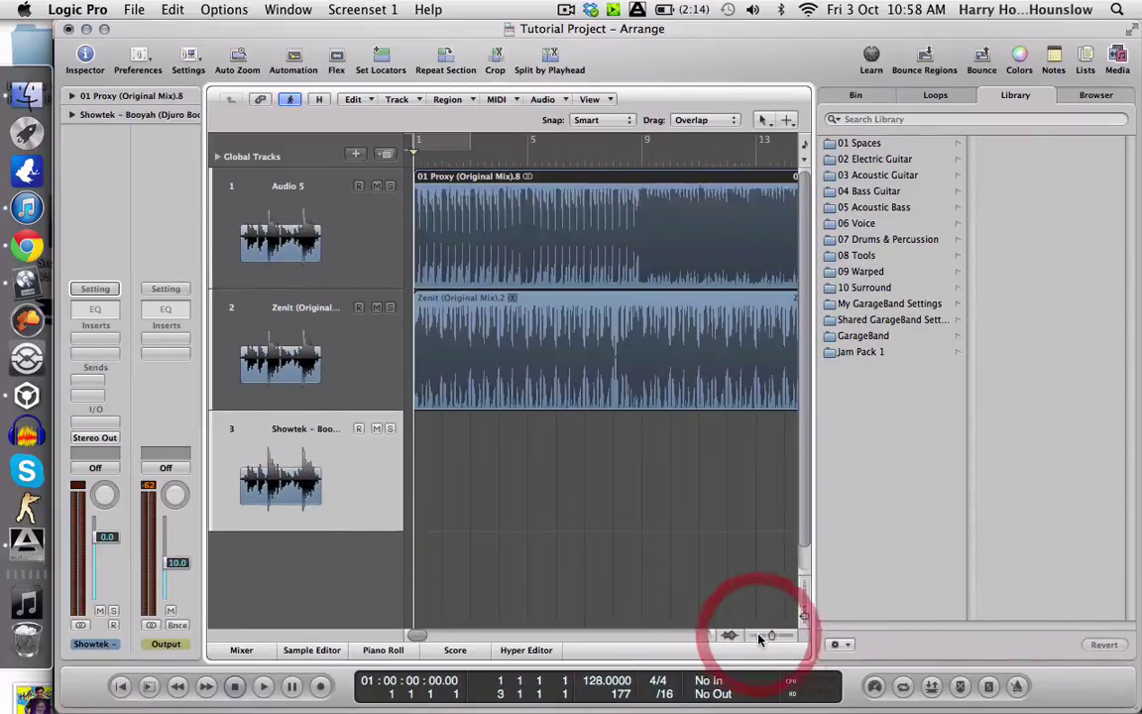
pyautogui.click(759, 637)
pyautogui.hscroll(10, 664, 527)
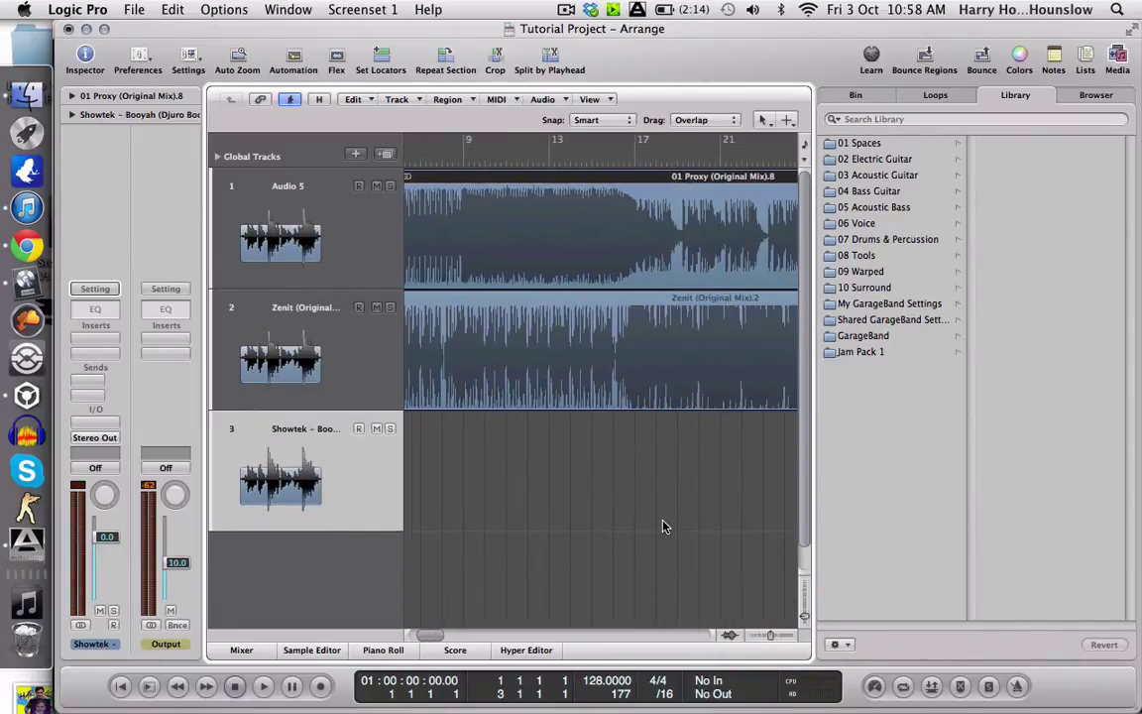
pyautogui.click(760, 638)
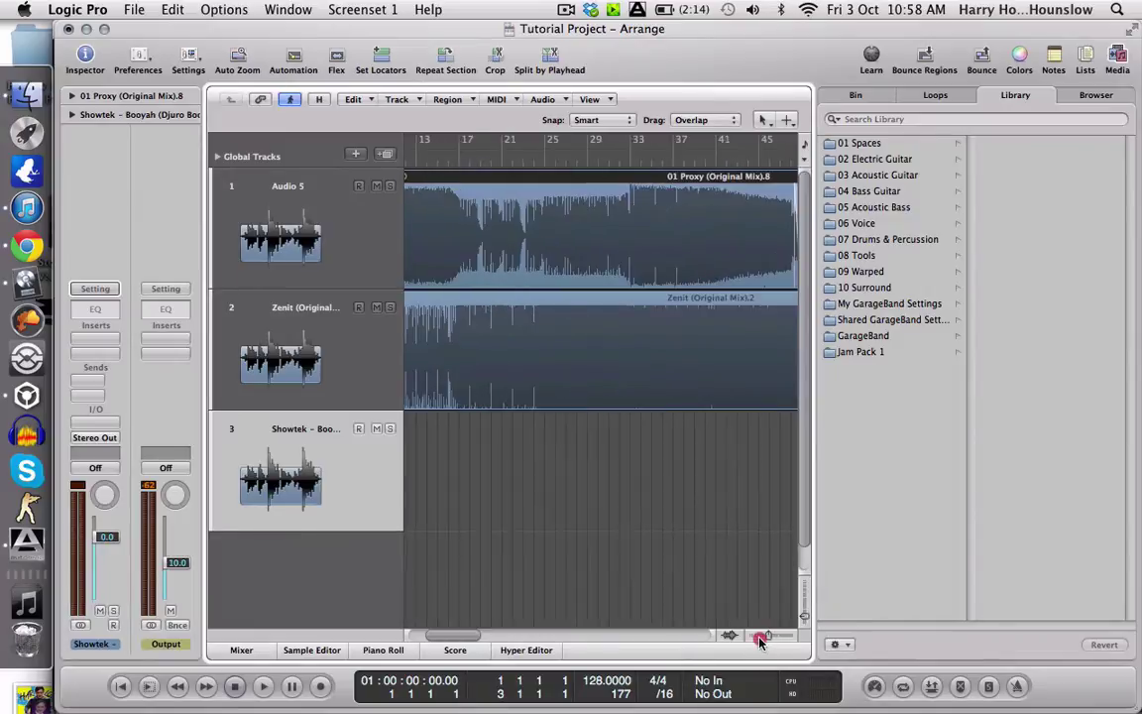
# - Play from around bar 17 to bar 33, zooming in closely around bar 33
pyautogui.click(759, 638)
pyautogui.hscroll(-5, 680, 578)
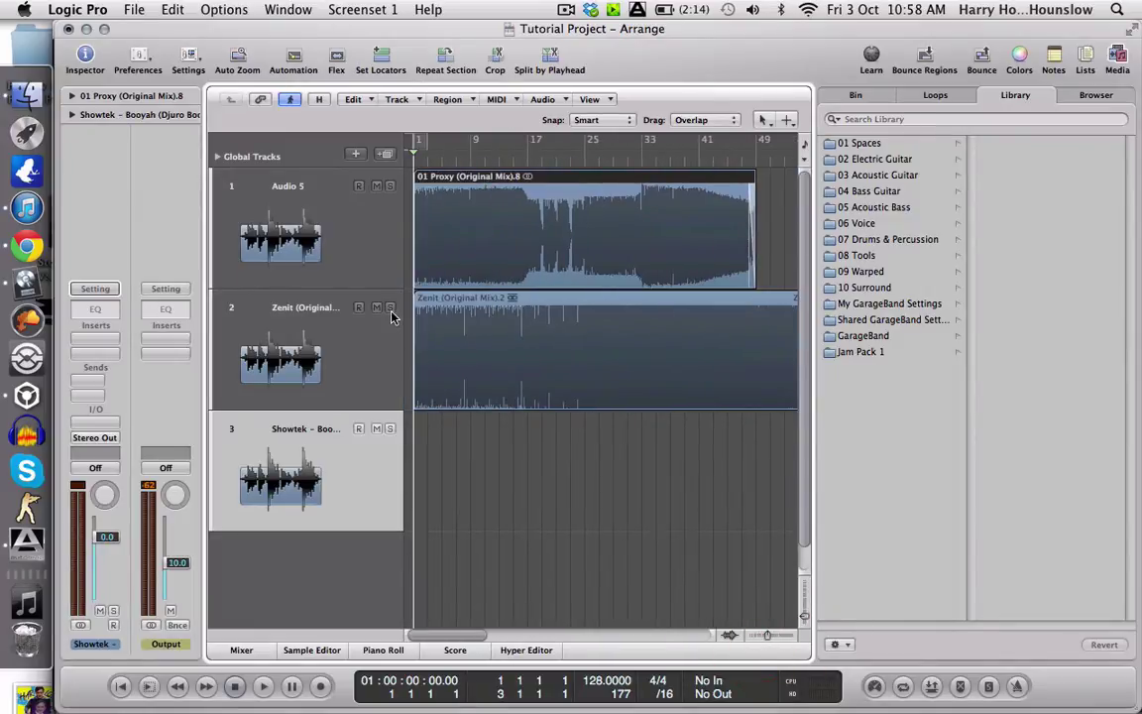
pyautogui.doubleClick(555, 156)
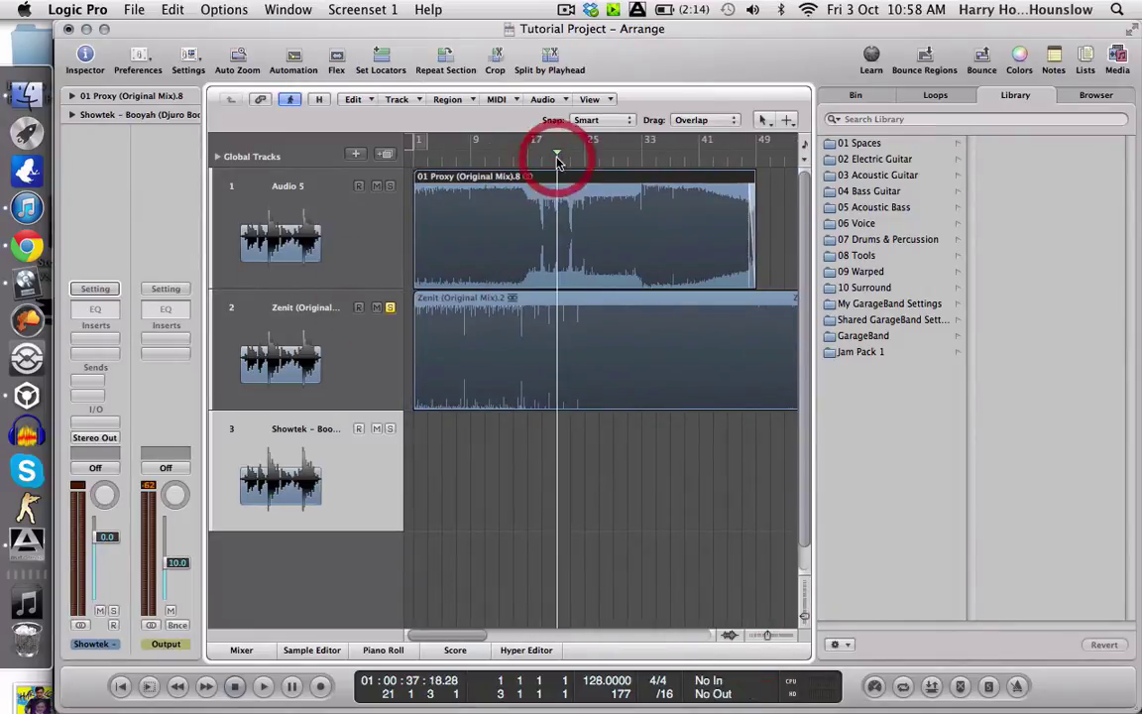
pyautogui.click(632, 159)
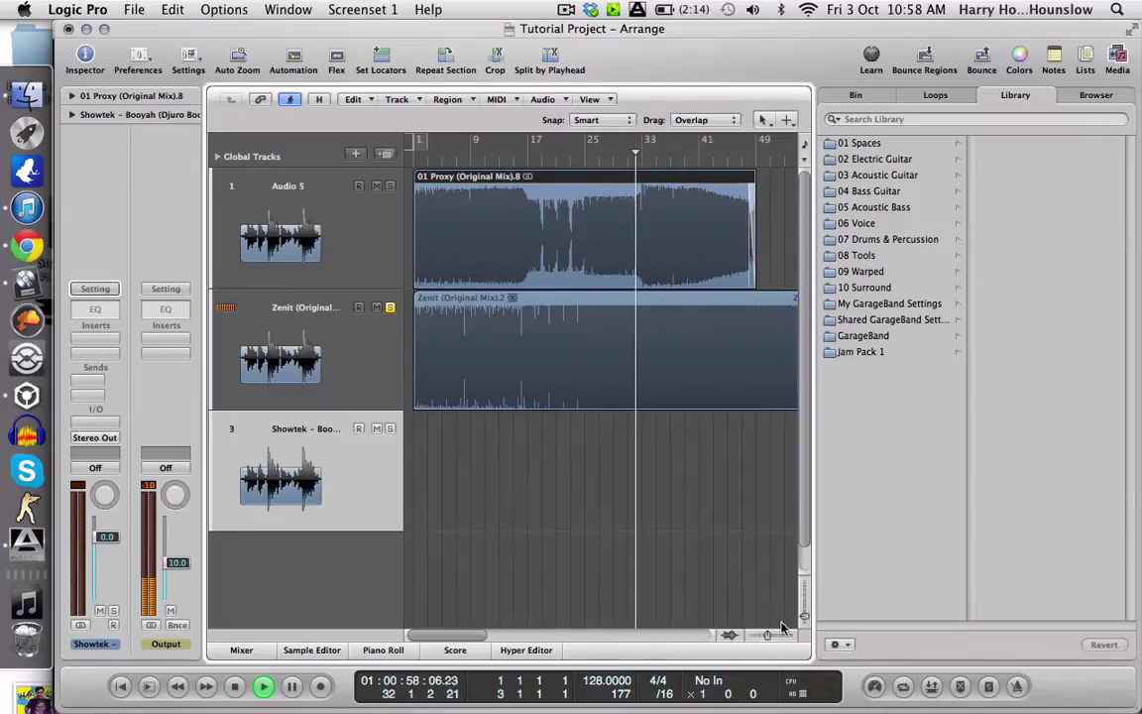
pyautogui.moveTo(781, 627); pyautogui.dragTo(788, 633)
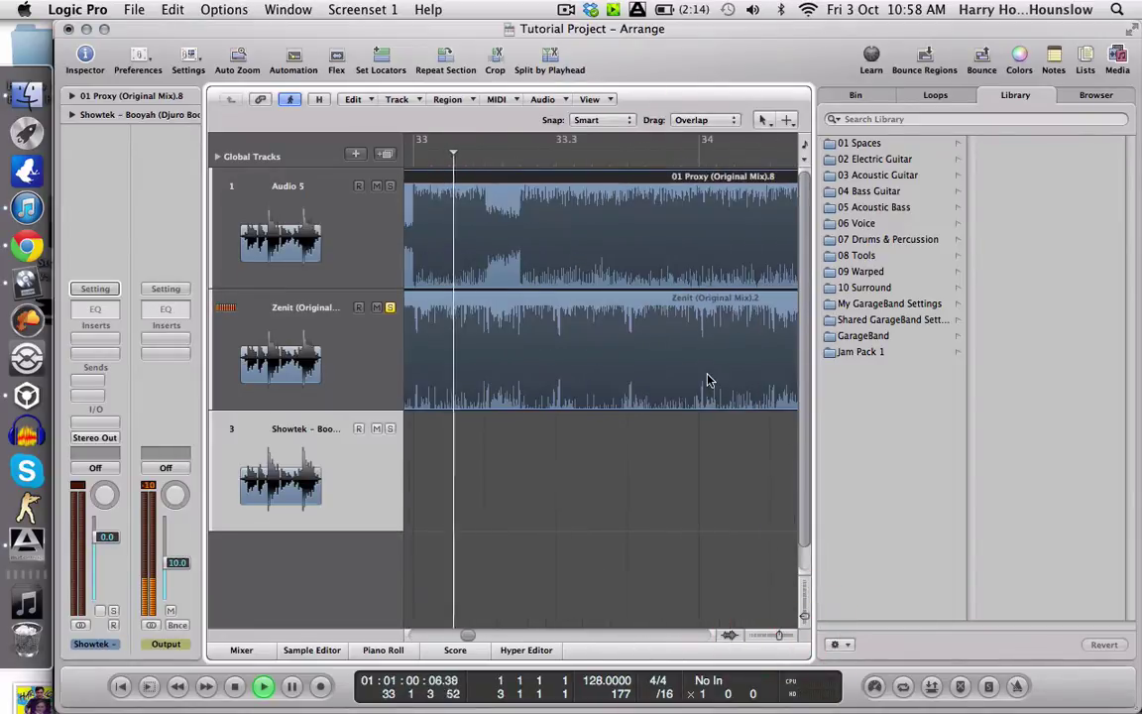
pyautogui.press('space')
# - With the Scissors tool, split the Zenit region at bar 33 while playing
pyautogui.press('Escape')
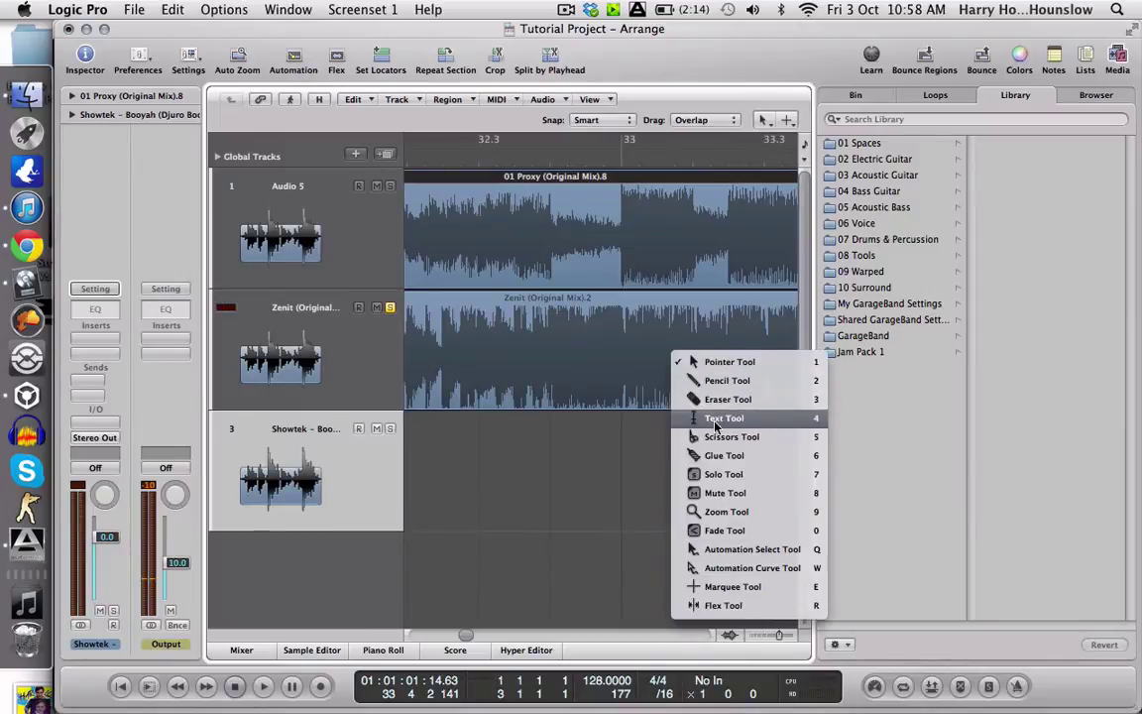
pyautogui.click(720, 437)
pyautogui.doubleClick(477, 153)
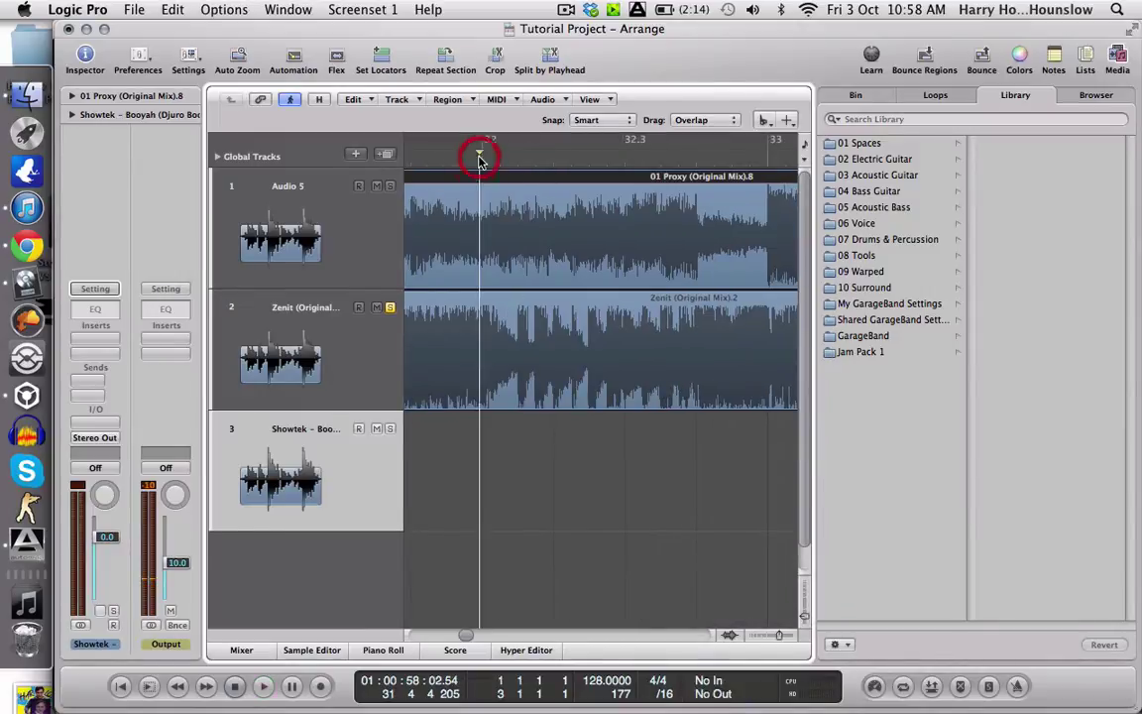
pyautogui.click(727, 375)
pyautogui.press('space')
# - Delete the Zenit part before bar 33, play across the cut, and zoom back out
pyautogui.press('Escape')
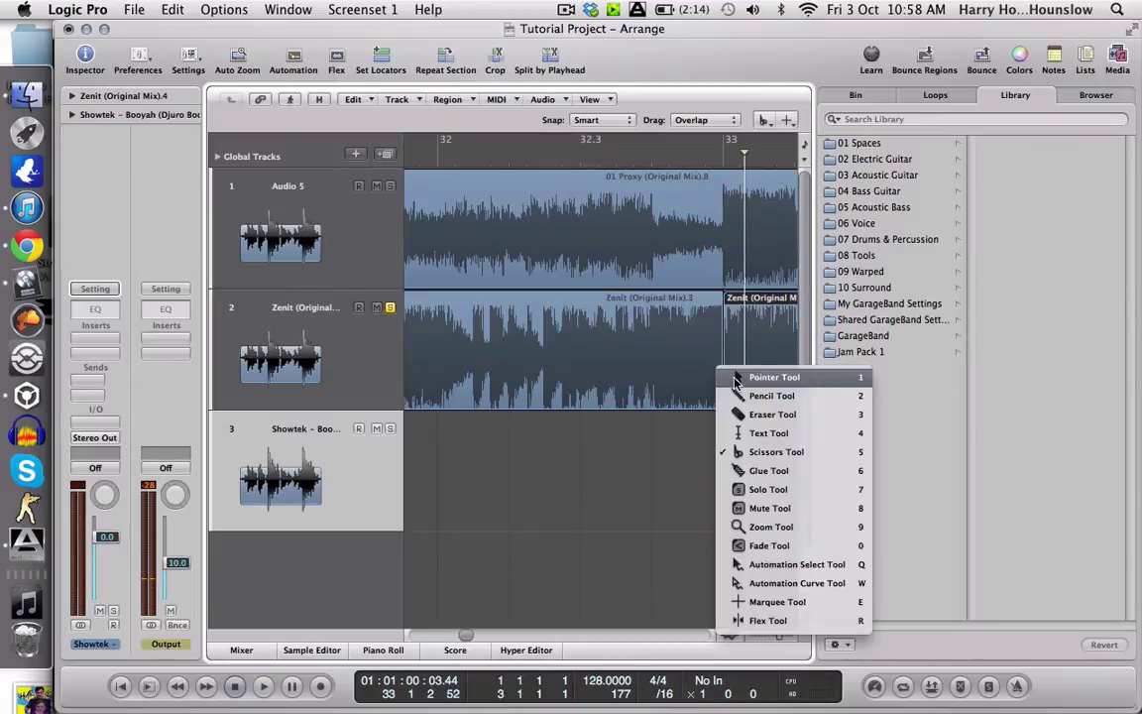
pyautogui.click(742, 378)
pyautogui.click(650, 385)
pyautogui.press('Delete')
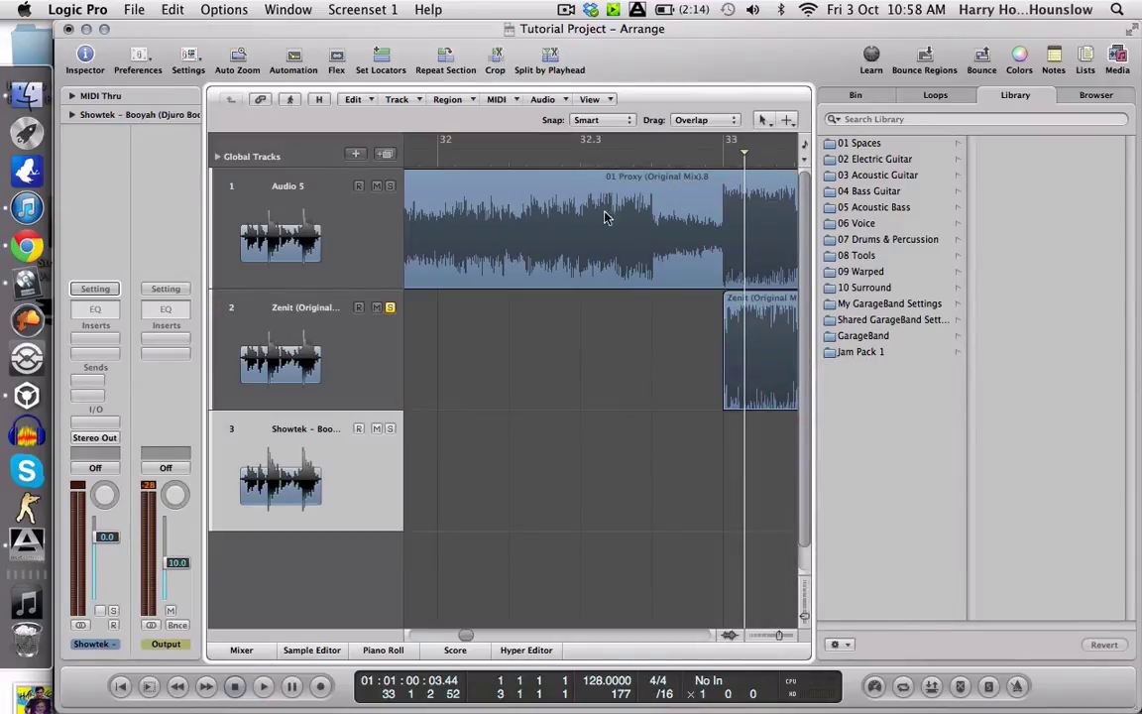
pyautogui.doubleClick(674, 154)
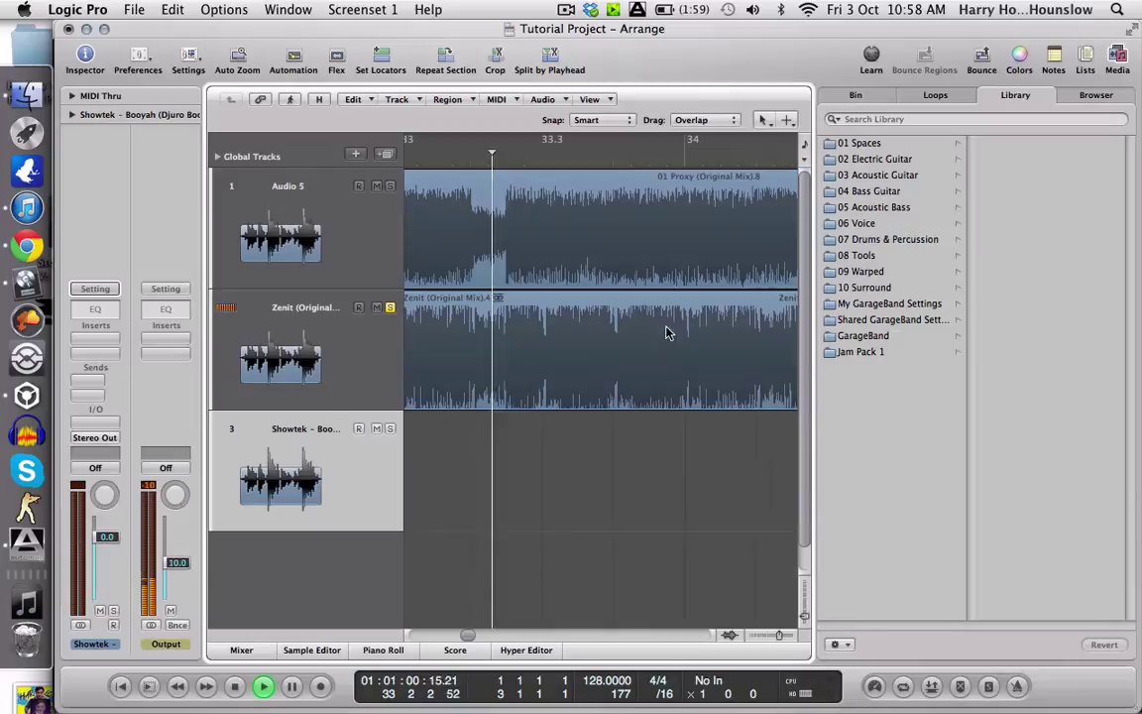
pyautogui.click(755, 632)
pyautogui.click(754, 633)
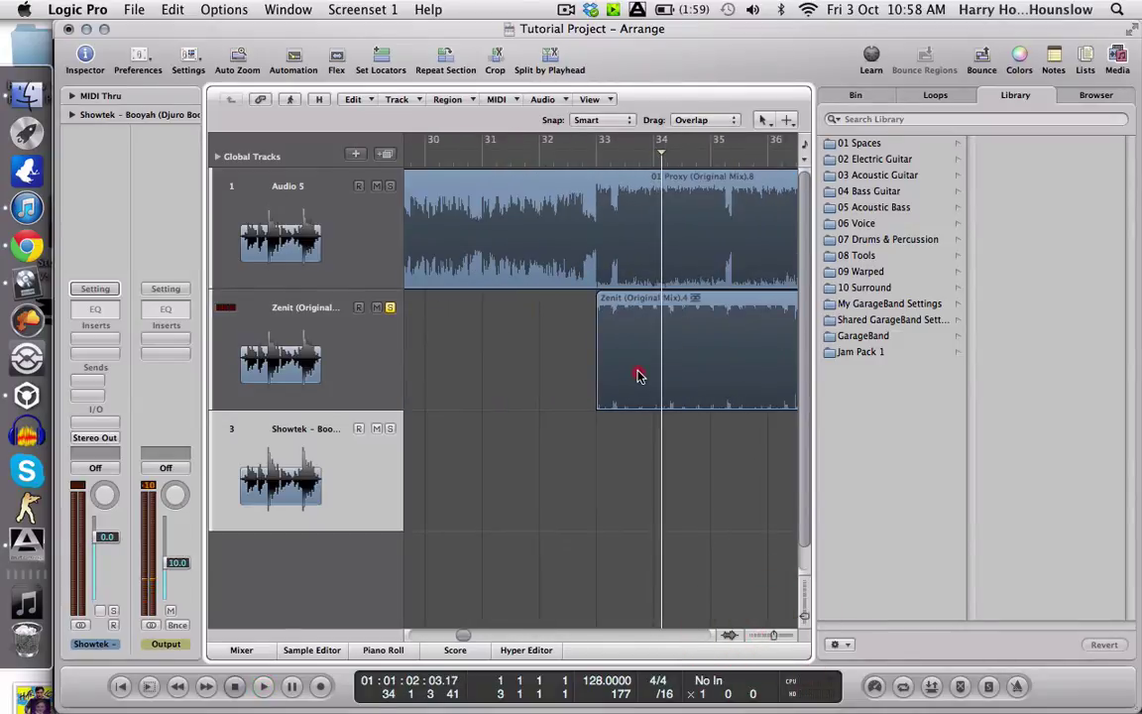
# - Move the Zenit region later toward bar 45 and remove the fade from the Audio 5 region's end
pyautogui.press('space')
pyautogui.moveTo(638, 375); pyautogui.dragTo(778, 377)
pyautogui.click(748, 635)
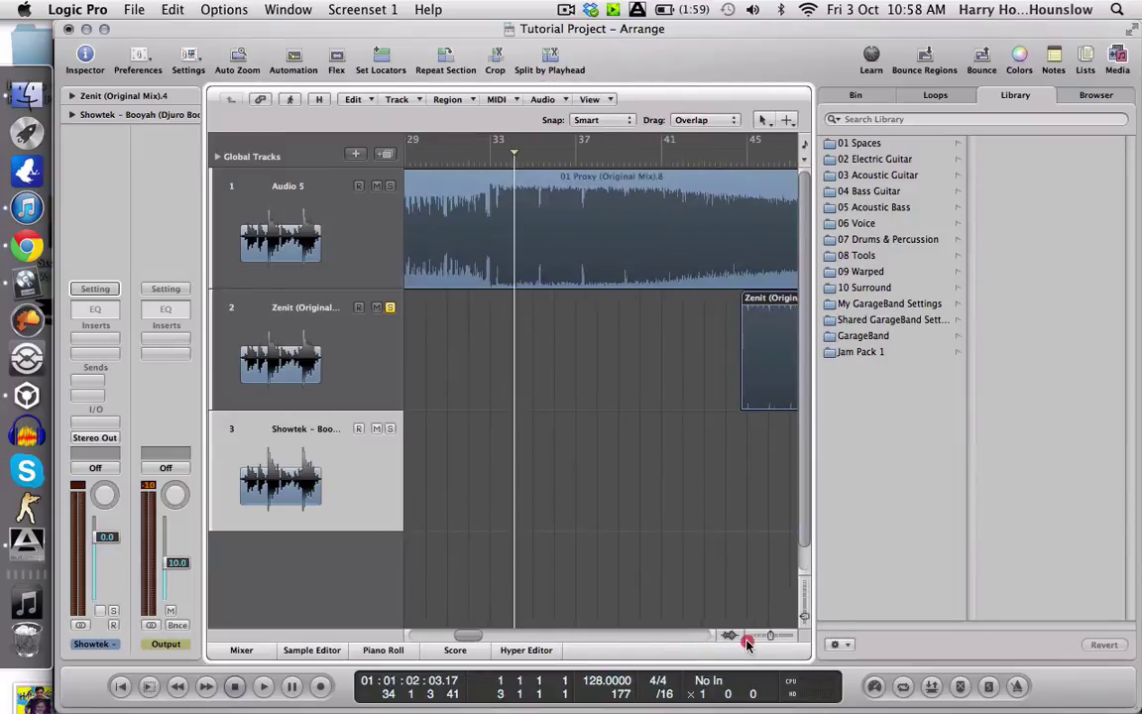
pyautogui.hscroll(2, 671, 457)
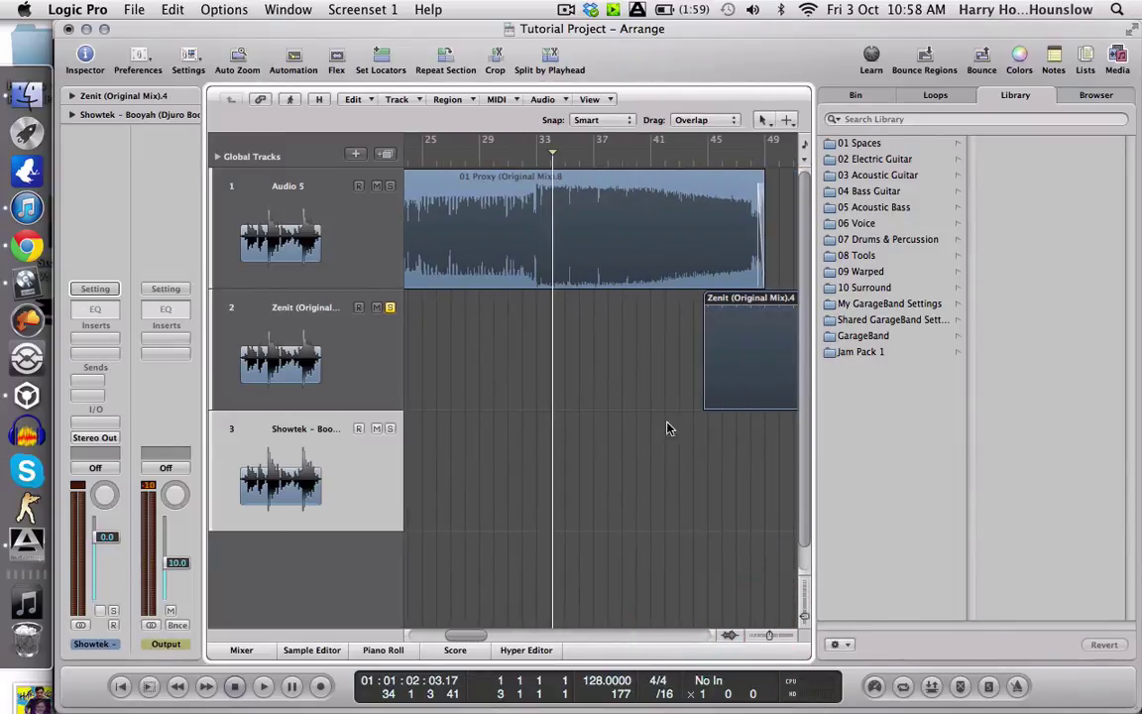
pyautogui.rightClick(761, 213)
pyautogui.click(795, 311)
# - Select the Audio 5 region, solo its track, and start playback
pyautogui.hscroll(-2, 575, 327)
pyautogui.click(575, 327)
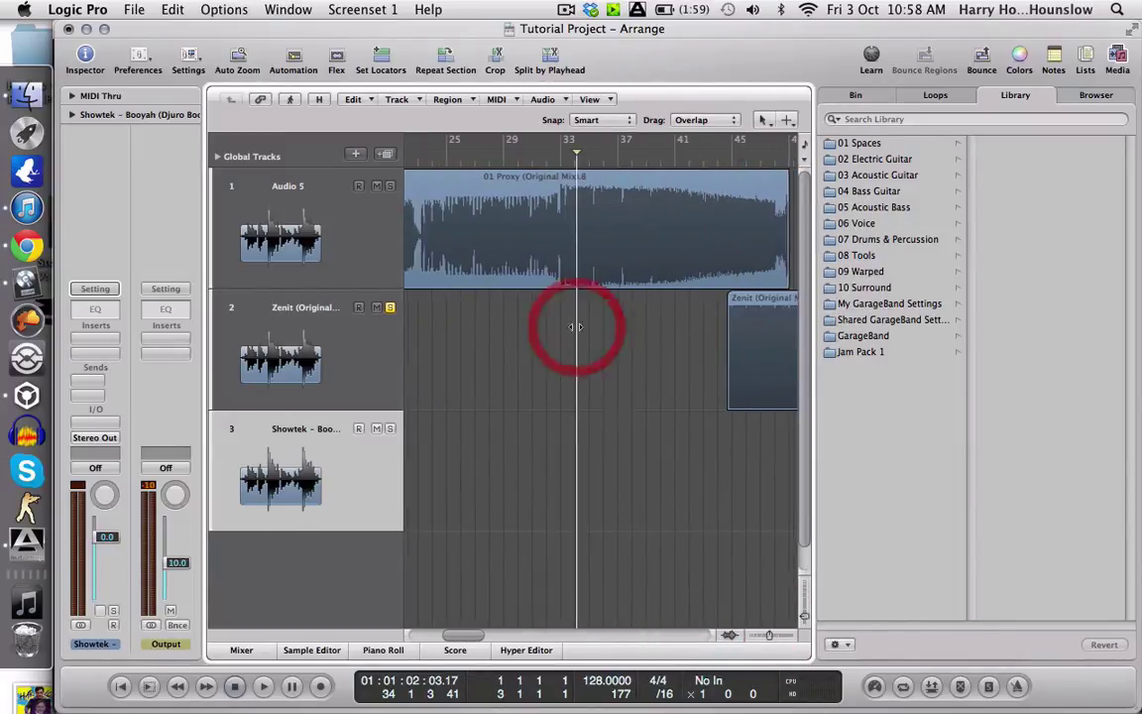
pyautogui.hscroll(-5, 565, 307)
pyautogui.click(545, 280)
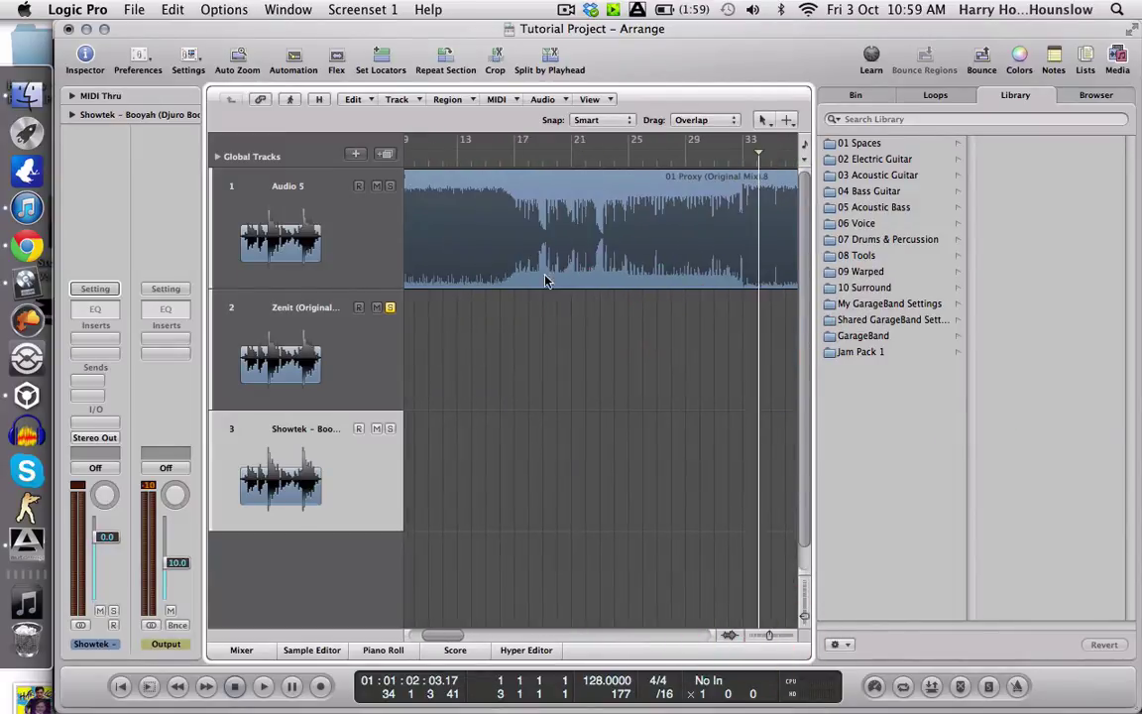
pyautogui.click(390, 185)
pyautogui.press('space')
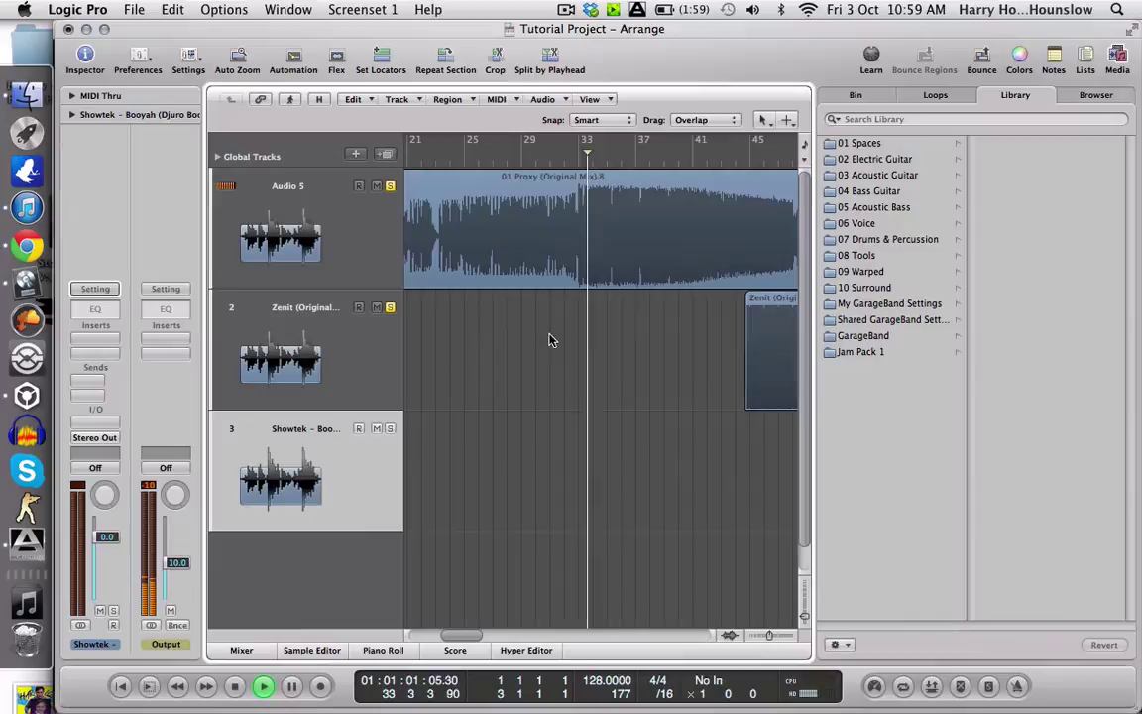
# - Reposition the Zenit region by ear, finally snapping it to start at bar 49
pyautogui.moveTo(758, 339); pyautogui.dragTo(615, 335)
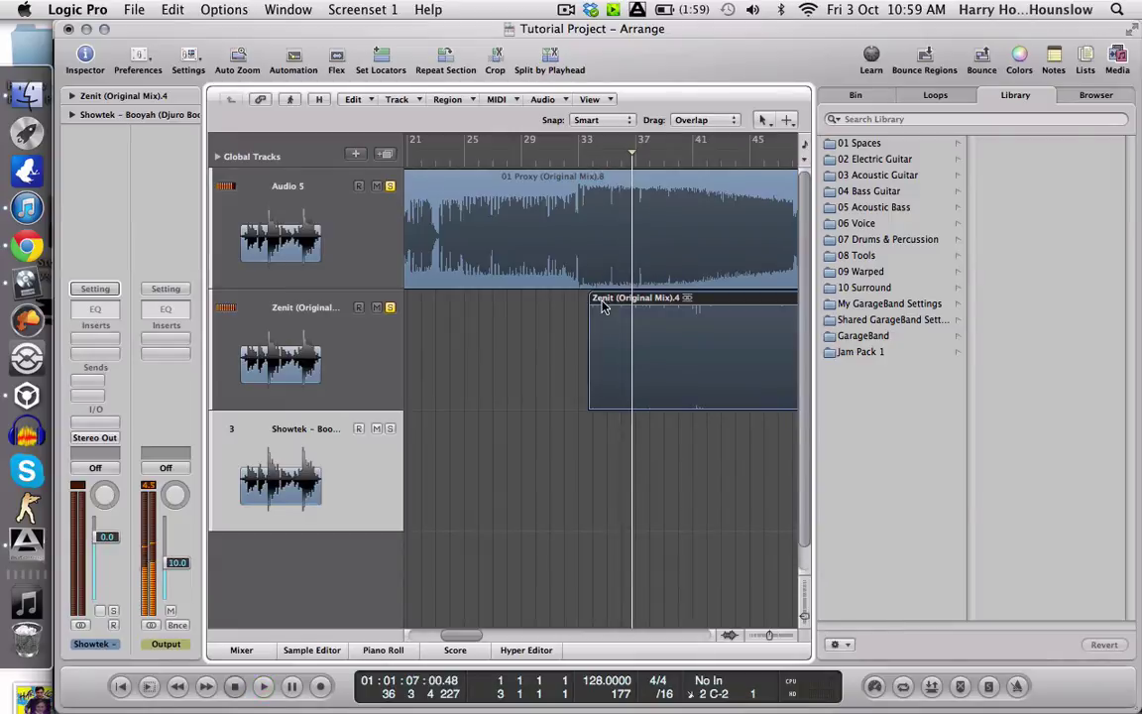
pyautogui.click(528, 415)
pyautogui.moveTo(665, 370)
pyautogui.mouseDown()
pyautogui.moveTo(811, 377)
pyautogui.moveTo(623, 374)
pyautogui.mouseUp()
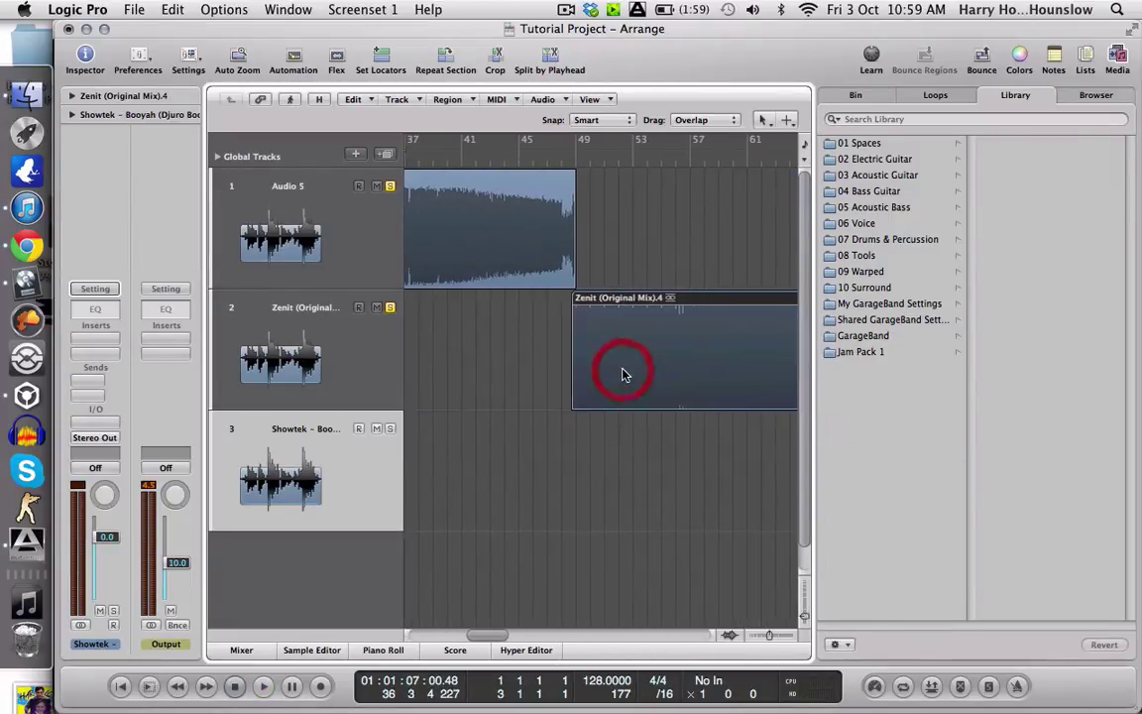
pyautogui.doubleClick(579, 156)
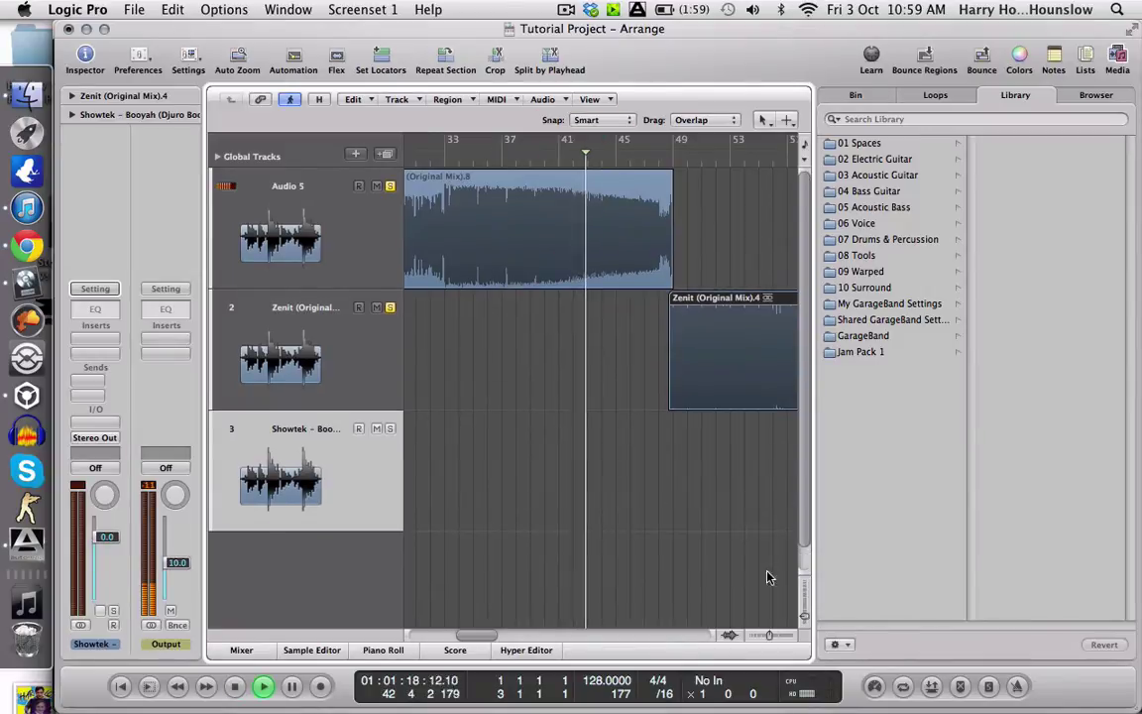
pyautogui.click(785, 636)
pyautogui.click(785, 637)
pyautogui.hscroll(3, 681, 510)
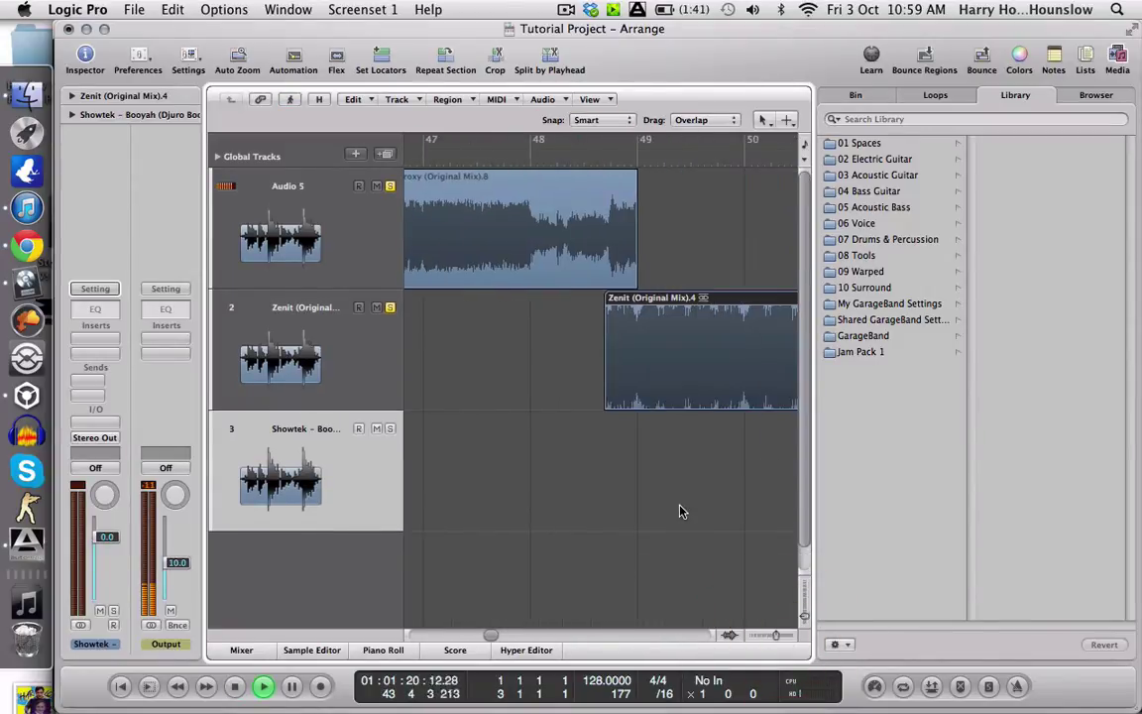
pyautogui.press('space')
pyautogui.moveTo(677, 324); pyautogui.dragTo(714, 332)
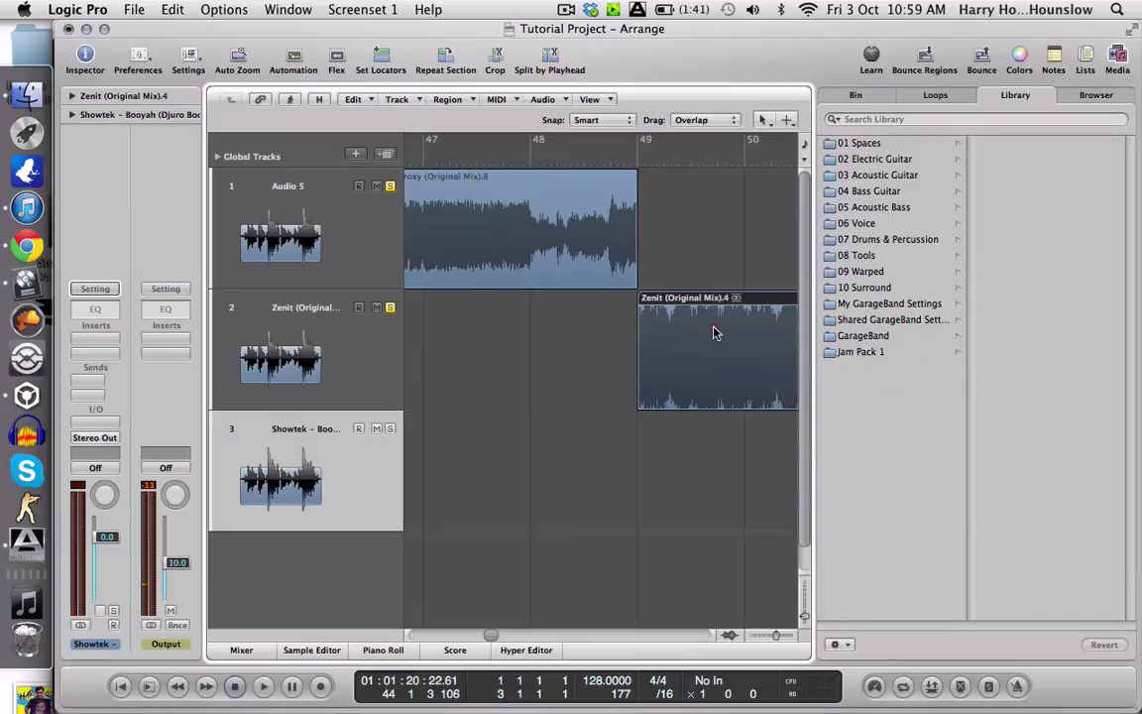
# - Play the bar 48 transition, take all tracks out of solo, and replay from bar 47
pyautogui.doubleClick(479, 161)
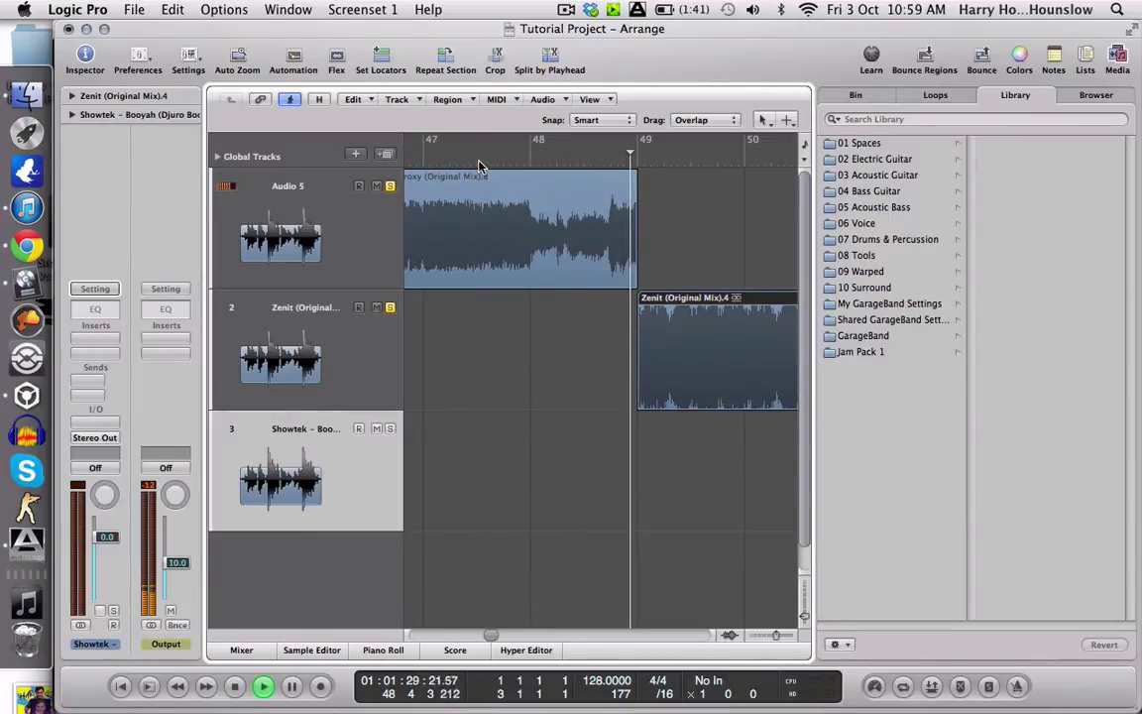
pyautogui.click(392, 188)
pyautogui.doubleClick(428, 156)
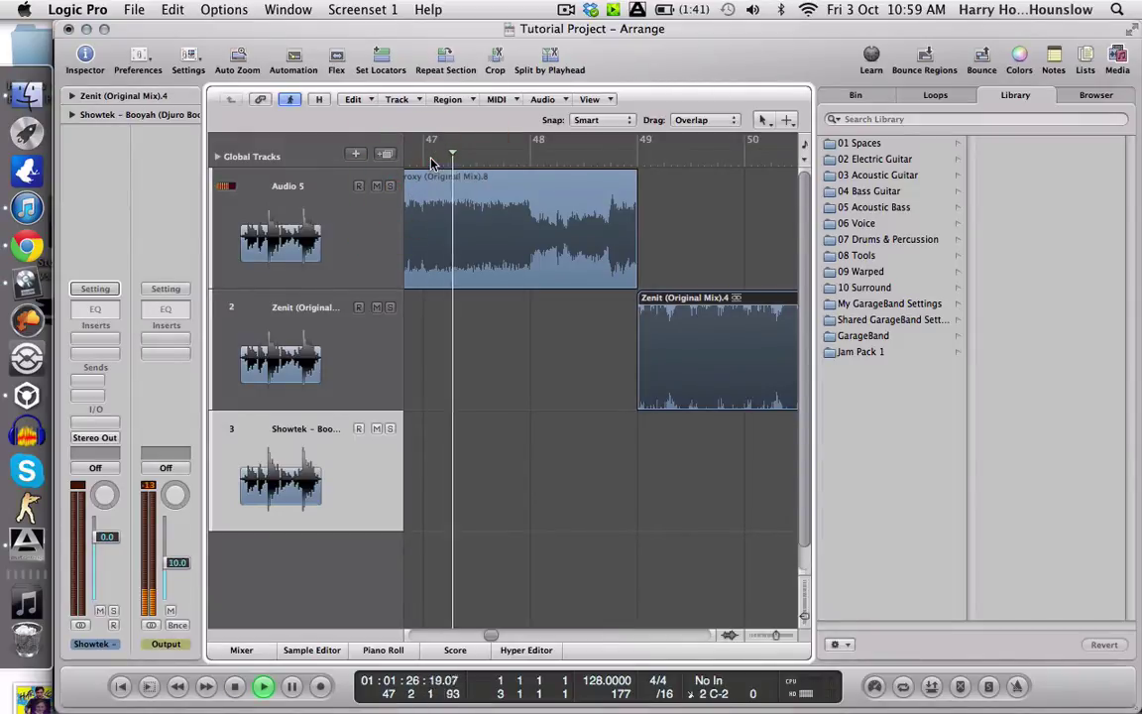
pyautogui.press('XF86AudioRaiseVolume')
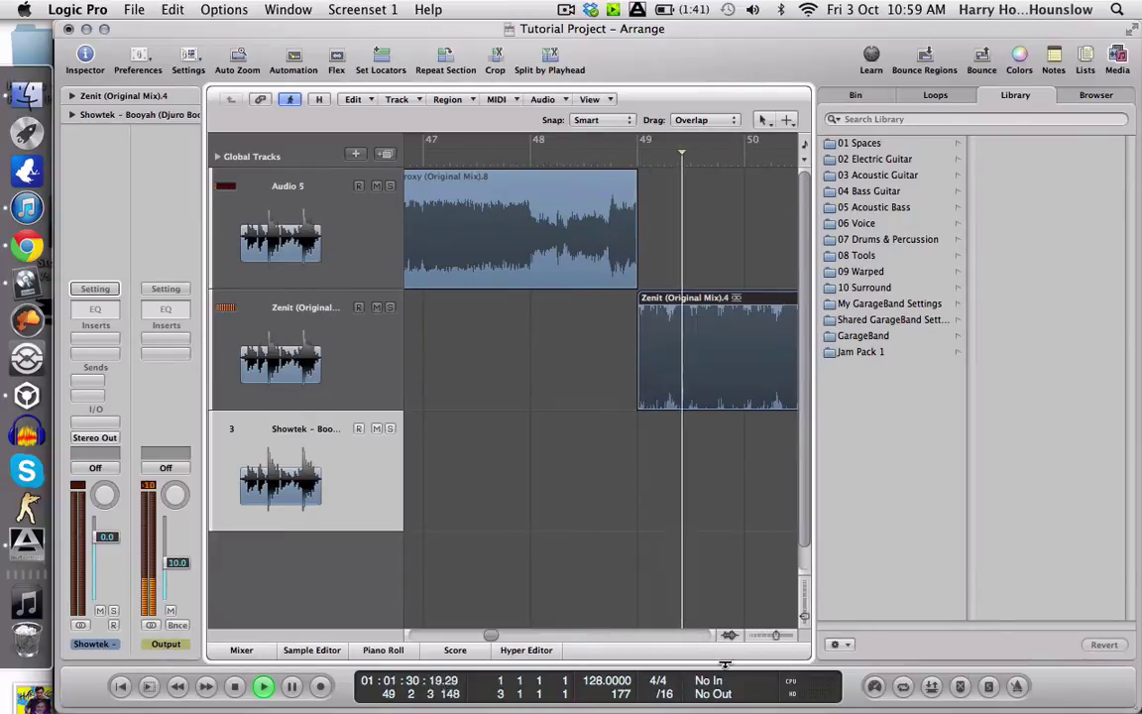
# - Deselect Zenit, place the playhead near bar 44, make lanes taller, and show bars 41–53
pyautogui.moveTo(776, 635); pyautogui.dragTo(754, 633)
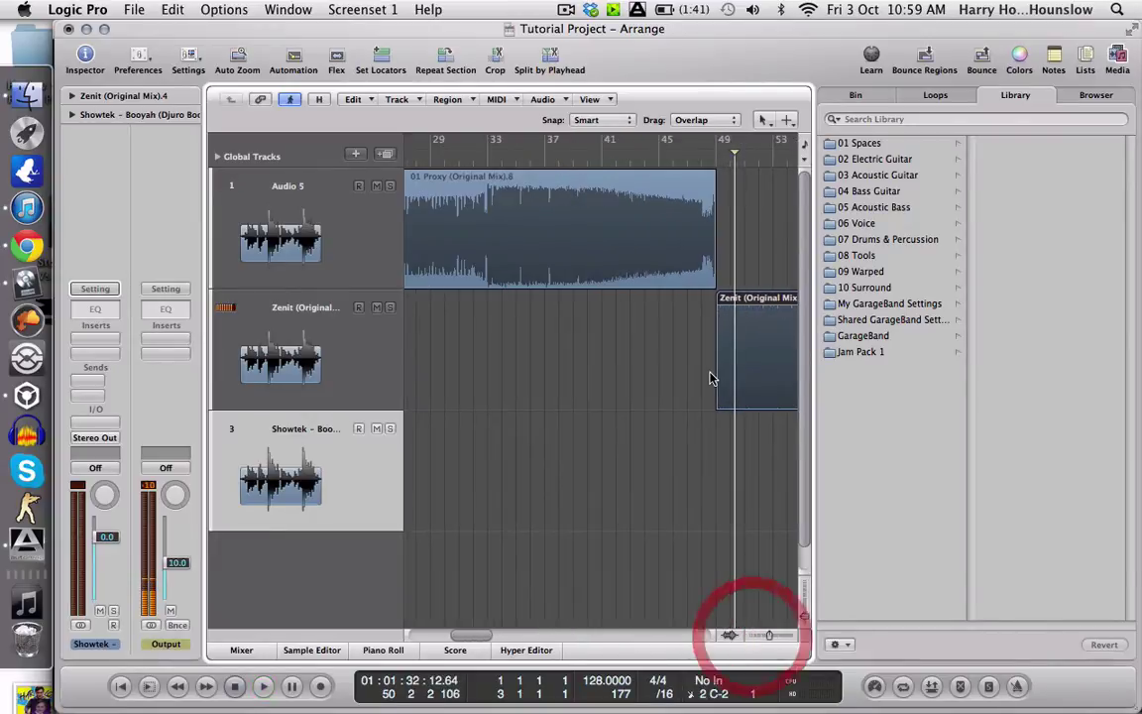
pyautogui.click(710, 378)
pyautogui.click(655, 158)
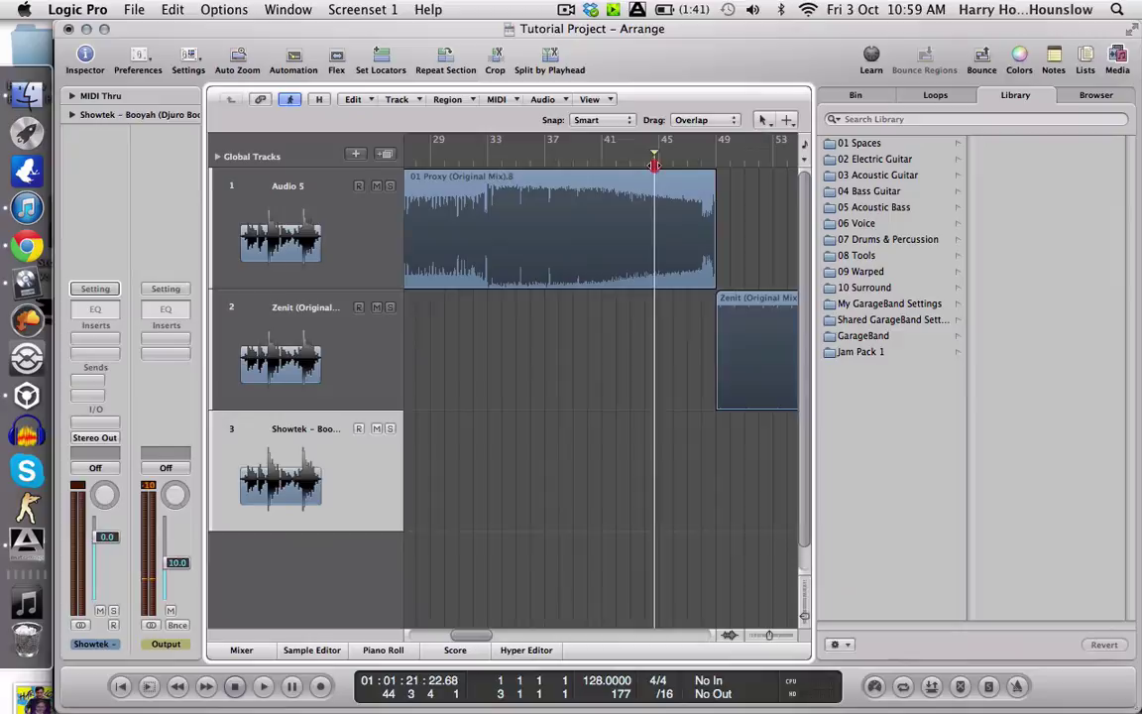
pyautogui.click(803, 621)
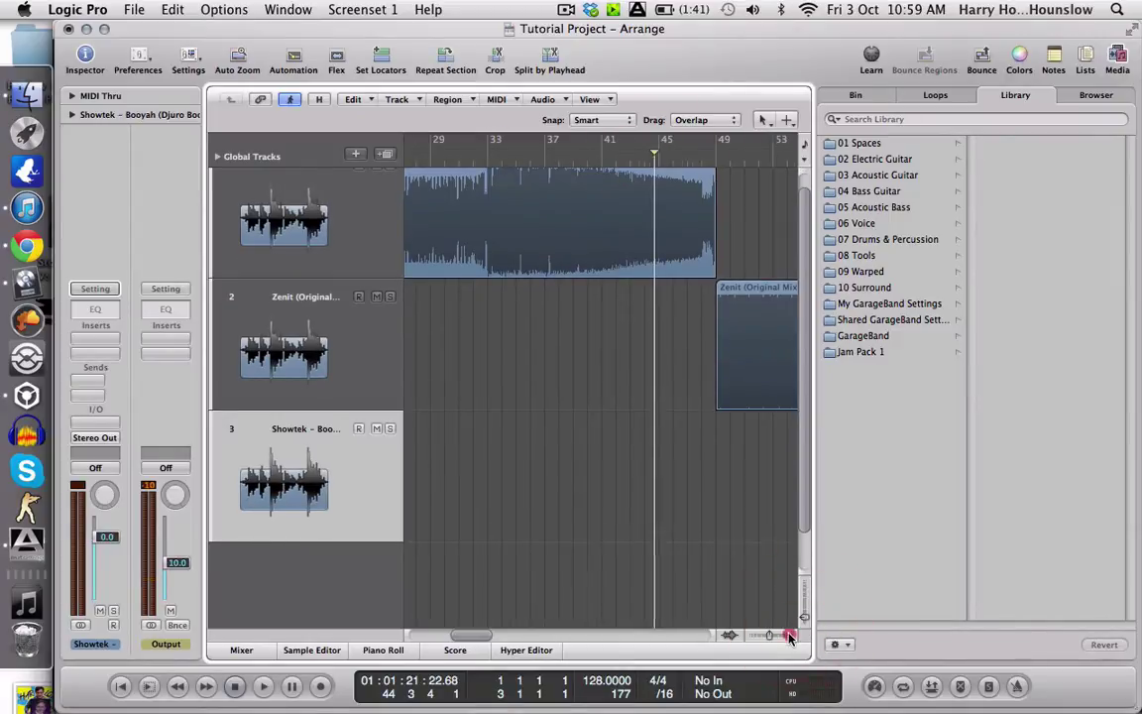
pyautogui.click(790, 636)
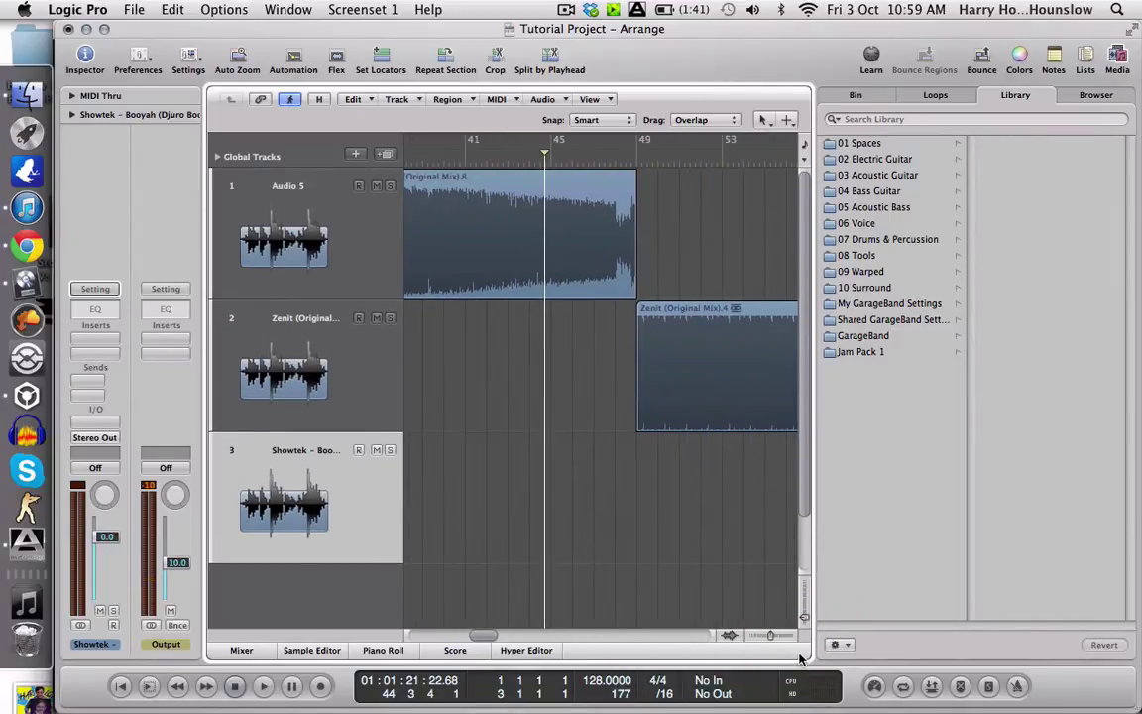
# - Zoom in to bars 43 to 51, select the Zenit region and audition it
pyautogui.click(791, 635)
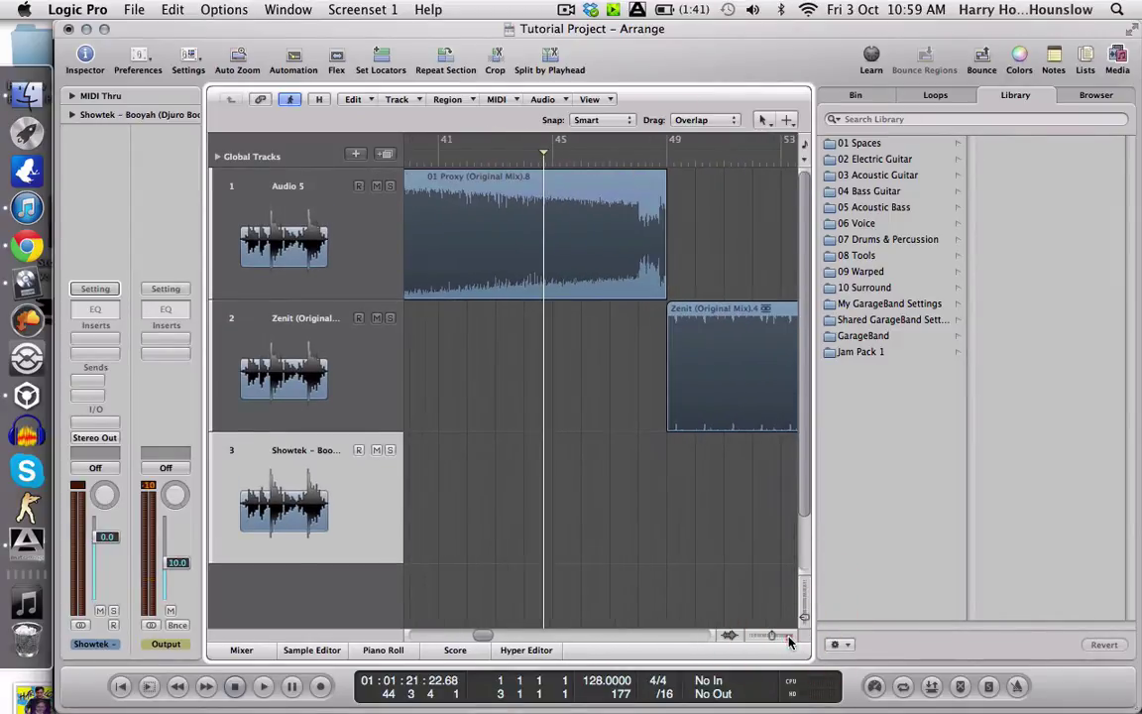
pyautogui.click(670, 421)
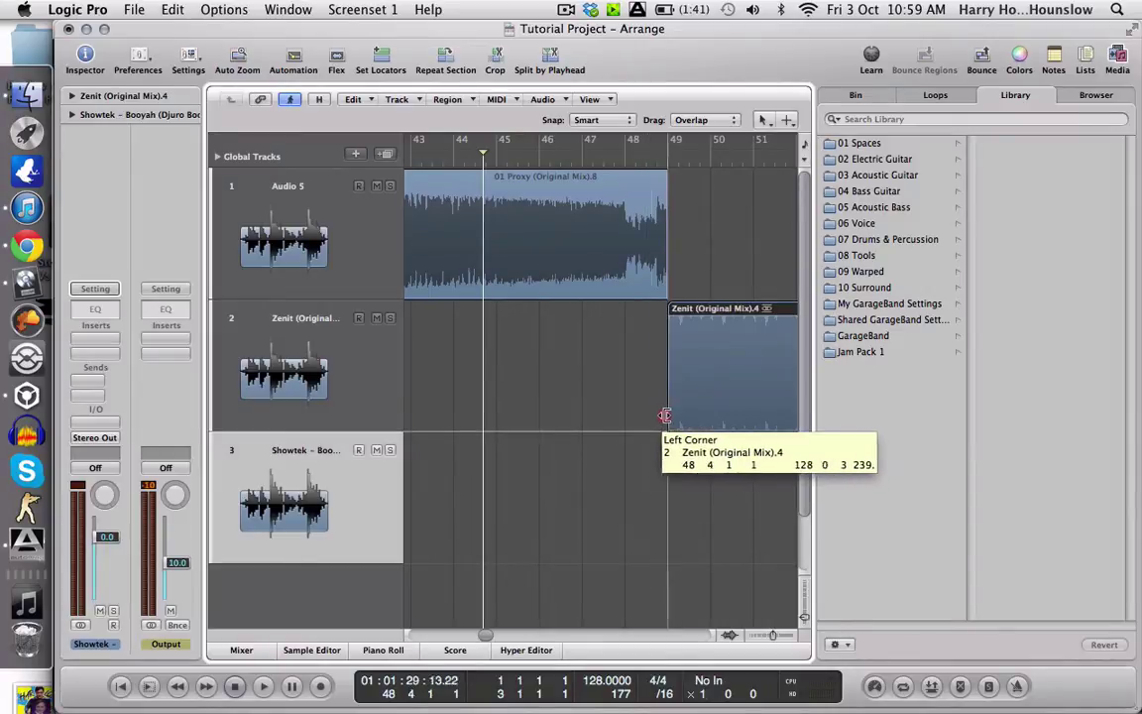
pyautogui.press('space')
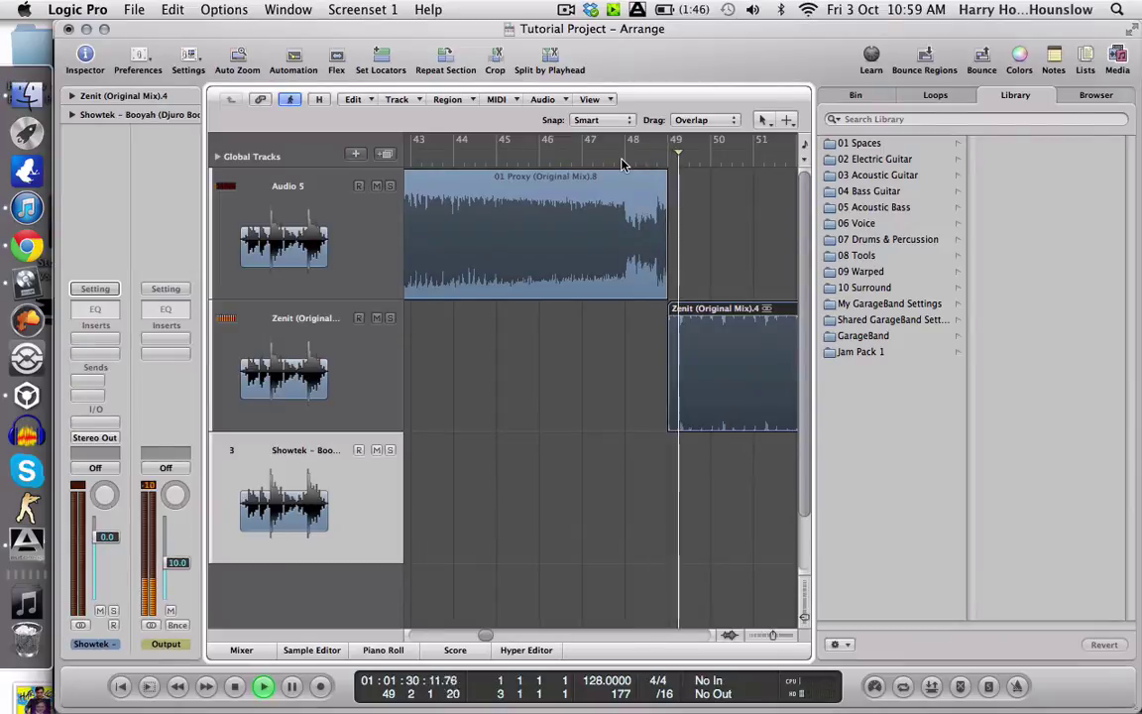
pyautogui.press('space')
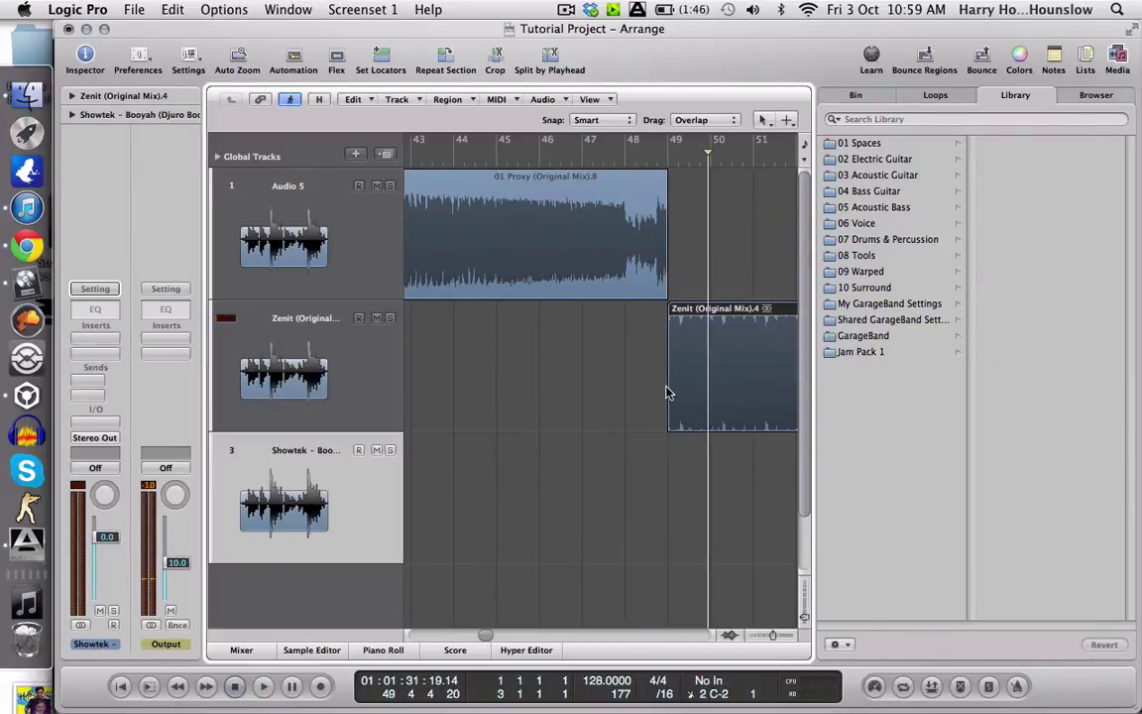
# - Extend the Zenit region's start to just before bar 48, then play the overlap to check it
pyautogui.moveTo(670, 424); pyautogui.dragTo(626, 425)
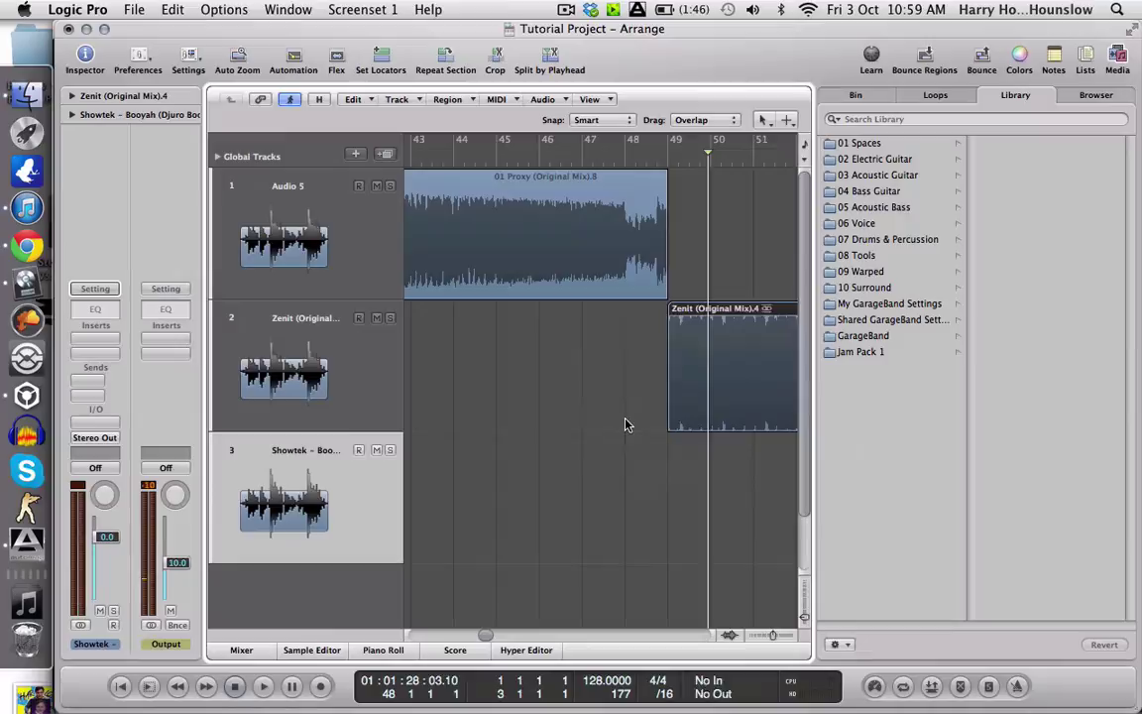
pyautogui.doubleClick(613, 155)
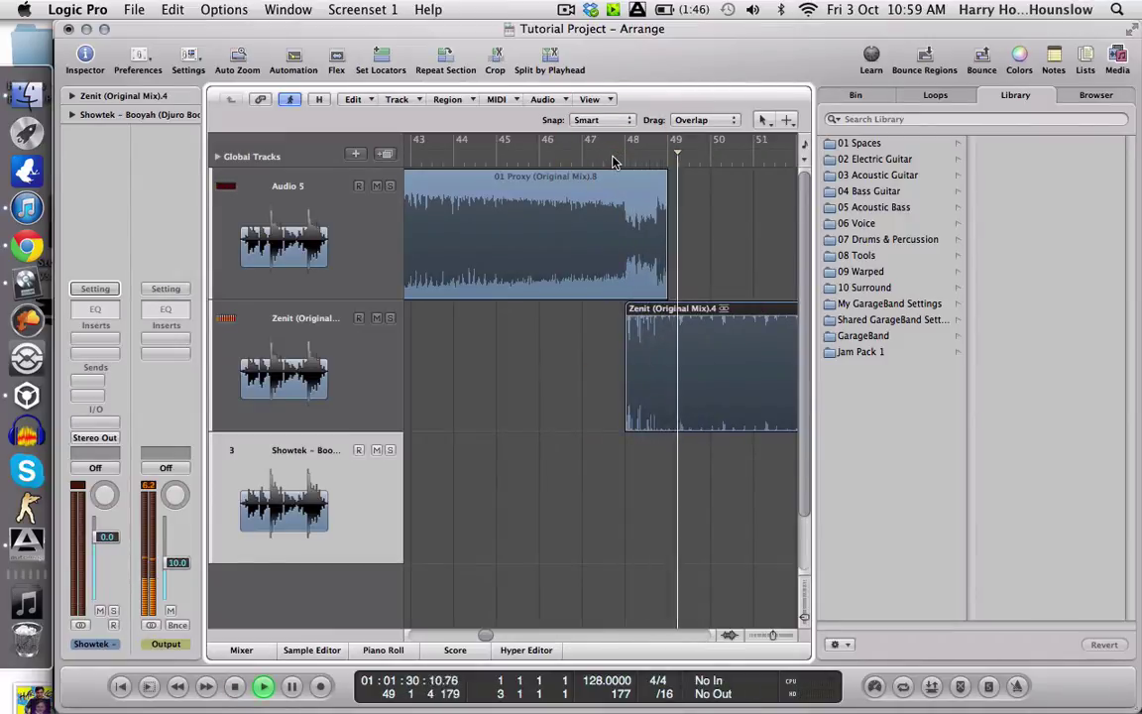
pyautogui.press('space')
pyautogui.moveTo(793, 634); pyautogui.dragTo(785, 622)
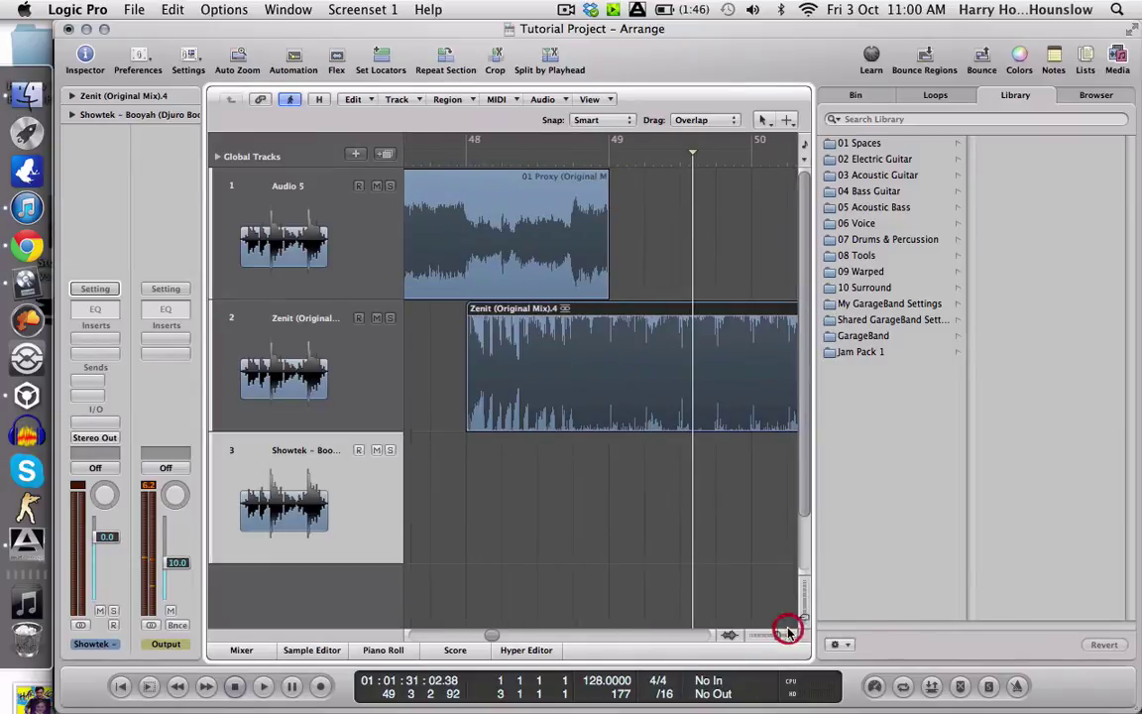
pyautogui.click(646, 278)
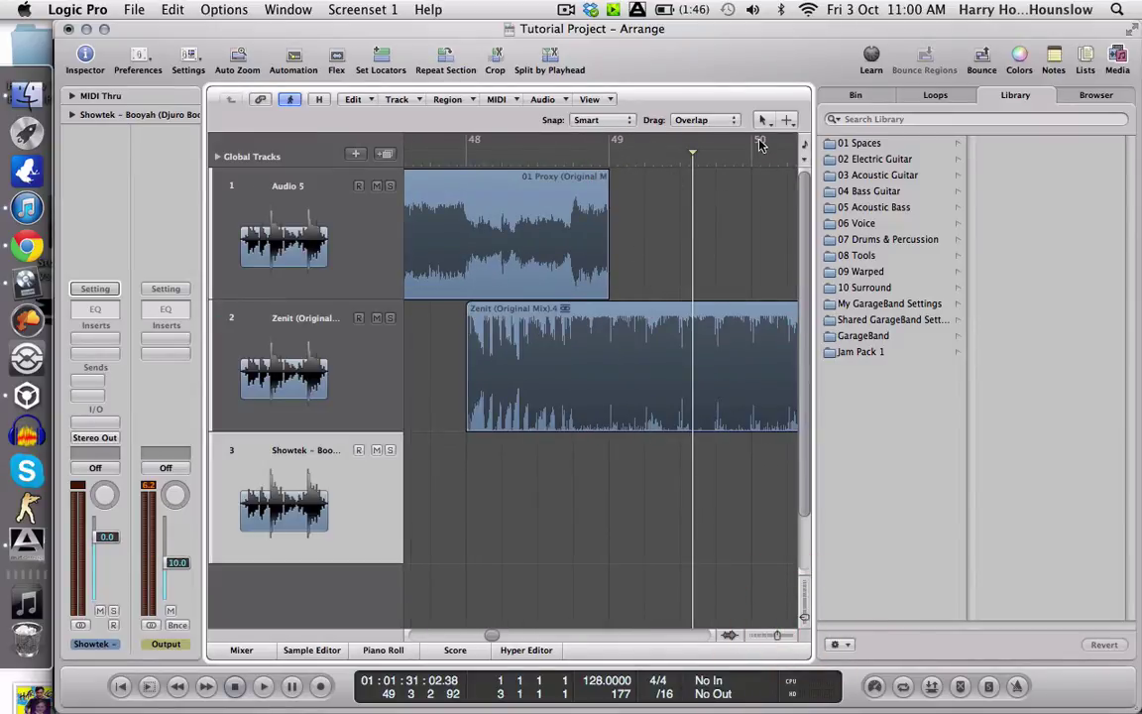
# - Switch to the Fade tool and draw a fade-in at the start of the Zenit region
pyautogui.click(790, 120)
pyautogui.click(790, 120)
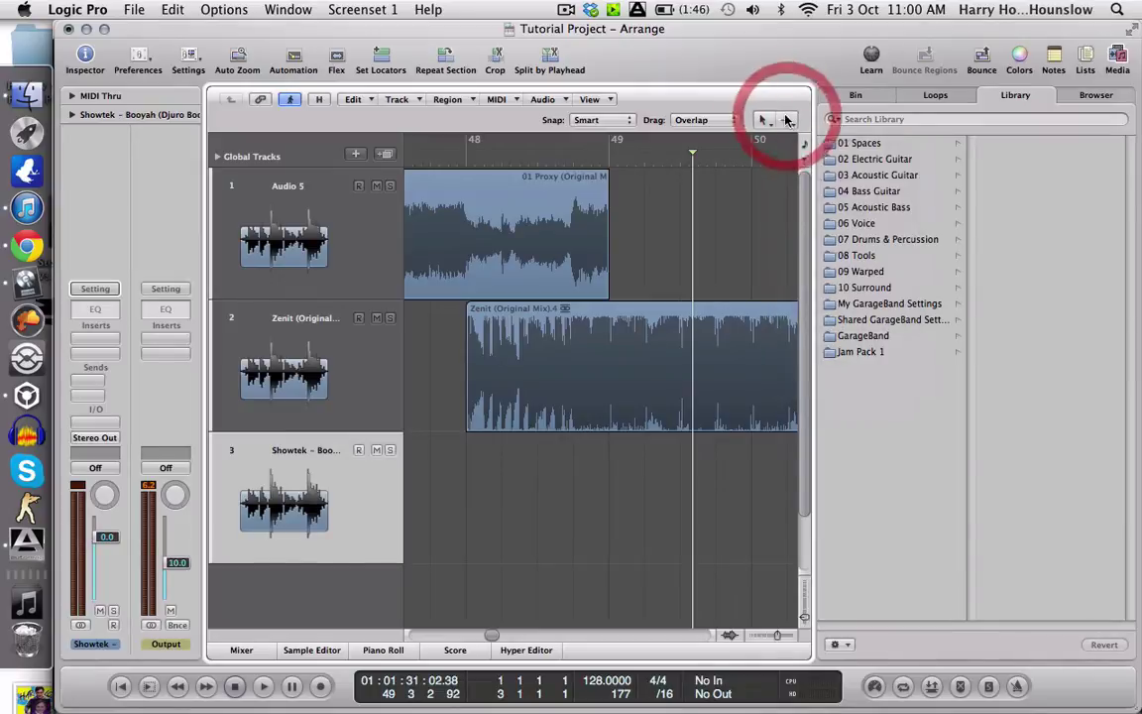
pyautogui.press('Escape')
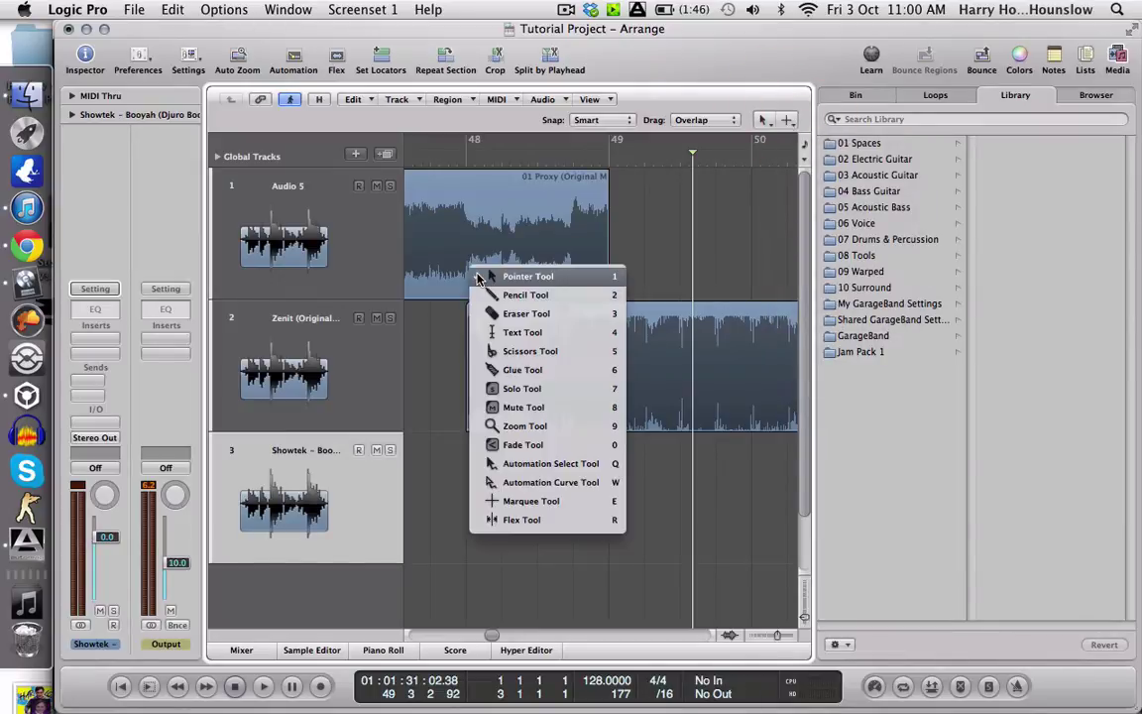
pyautogui.click(541, 448)
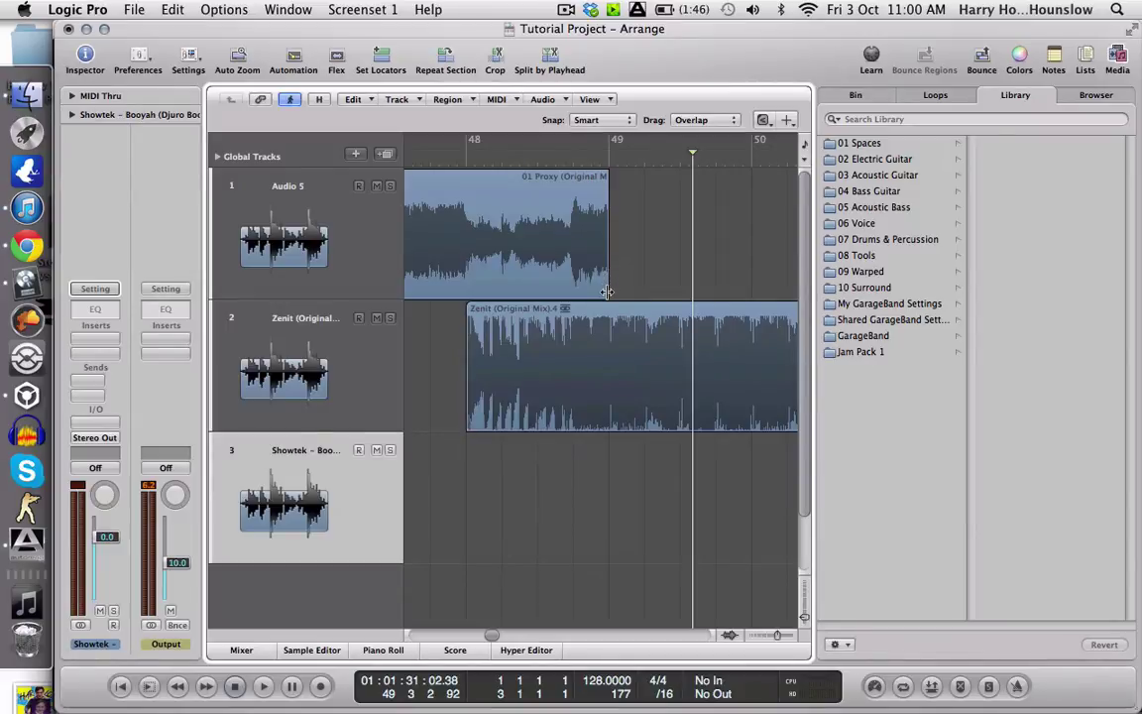
pyautogui.click(468, 427)
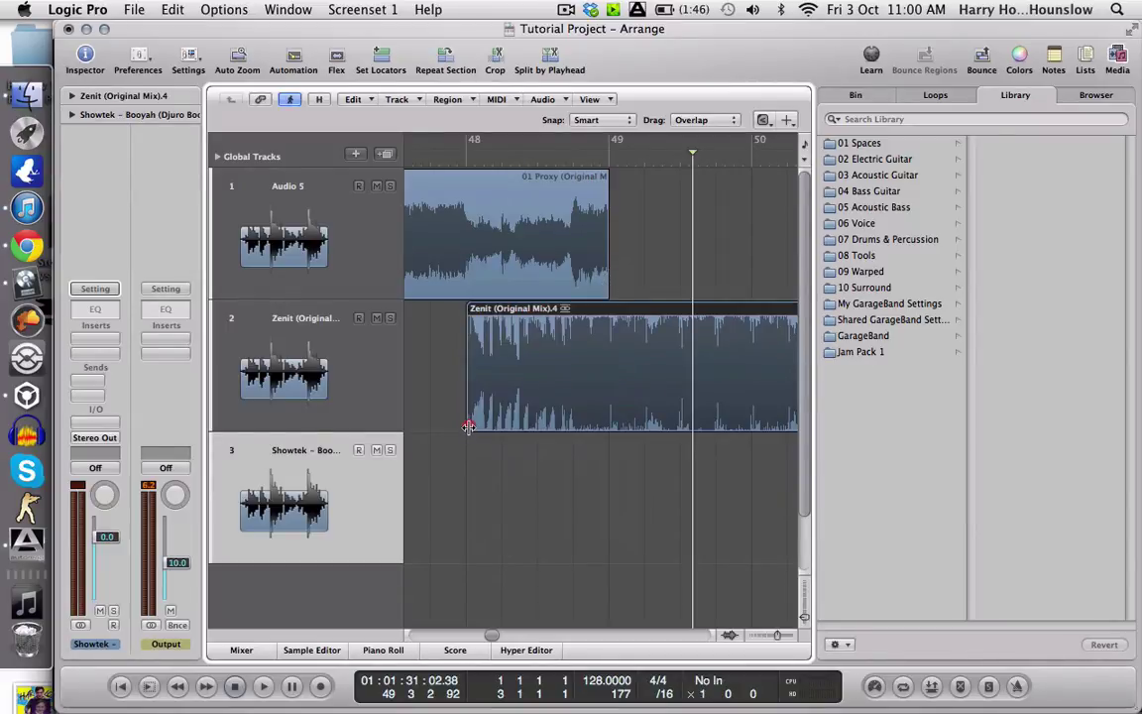
pyautogui.moveTo(519, 424); pyautogui.dragTo(793, 402)
# - Solo Zenit, remove its fade-in and draw a shorter fade-in in its place
pyautogui.click(464, 161)
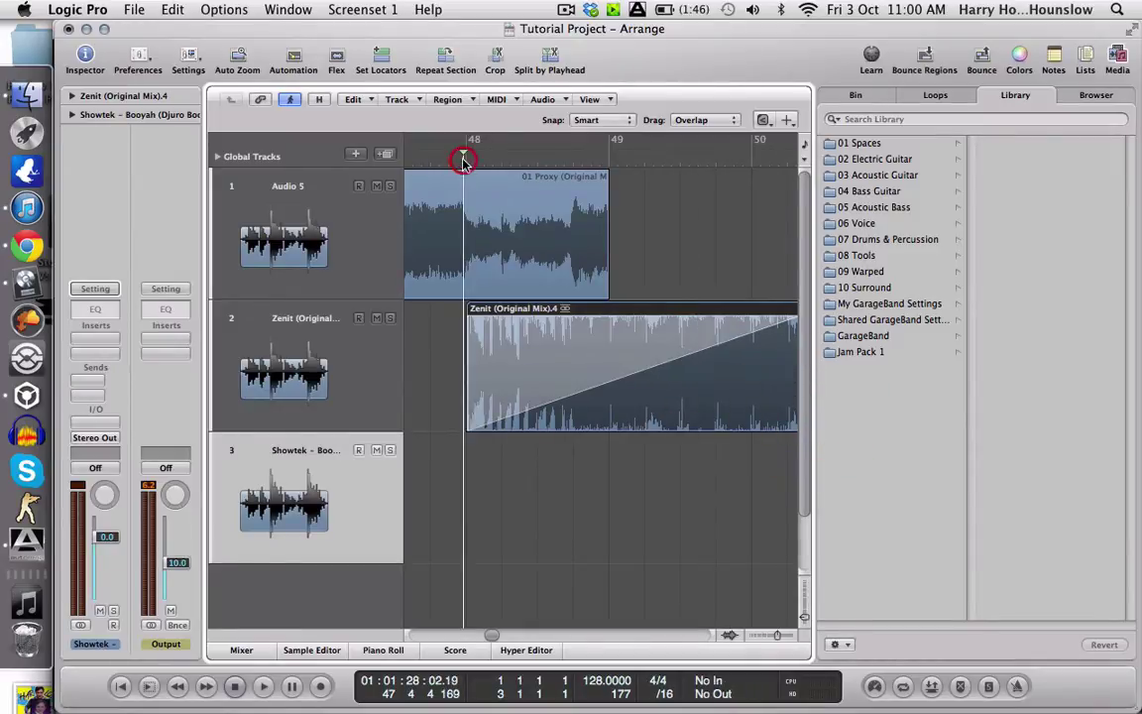
pyautogui.click(389, 317)
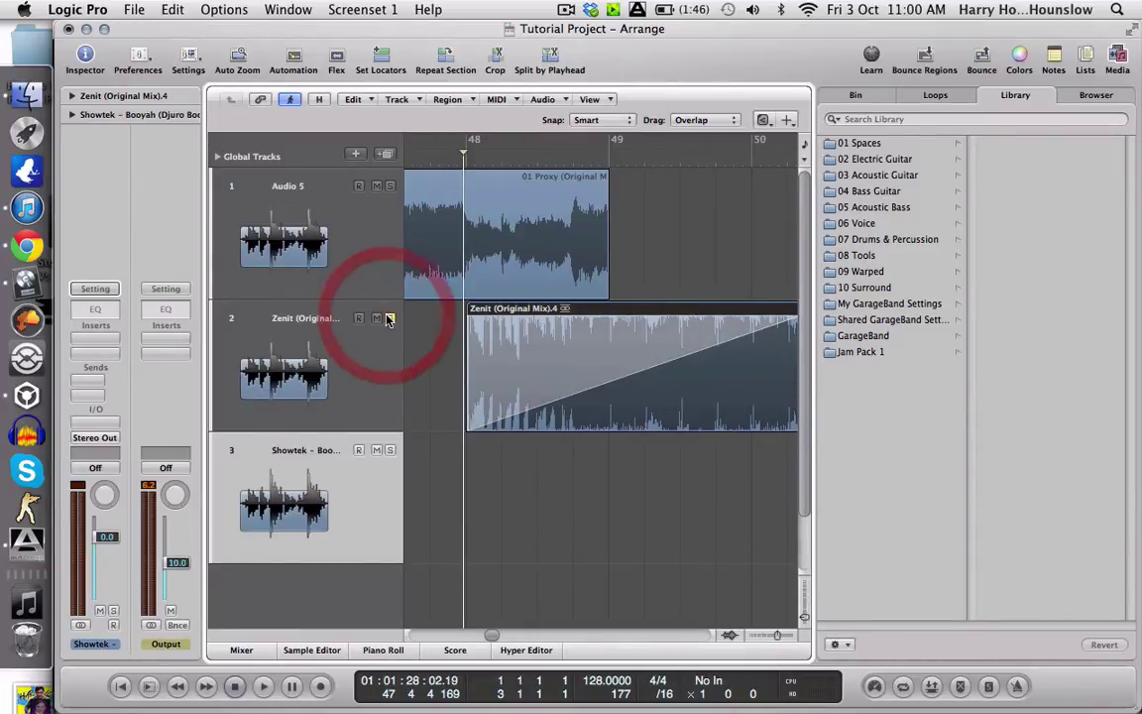
pyautogui.click(433, 378)
pyautogui.hscroll(1, 434, 379)
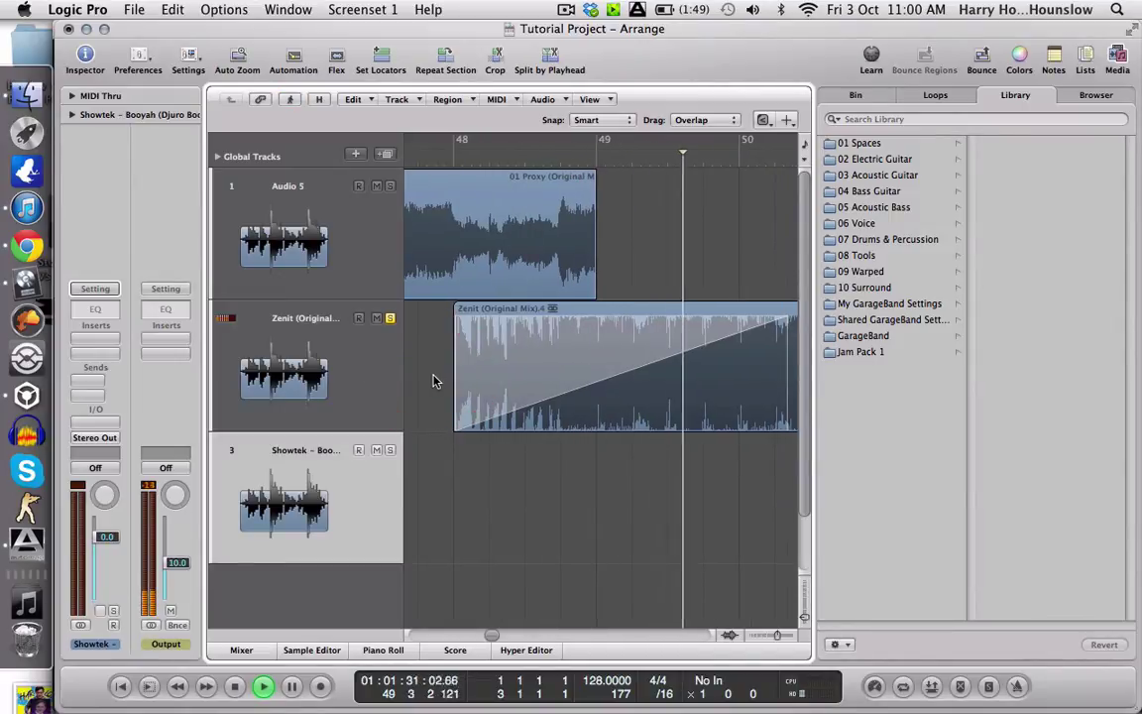
pyautogui.rightClick(555, 349)
pyautogui.click(596, 397)
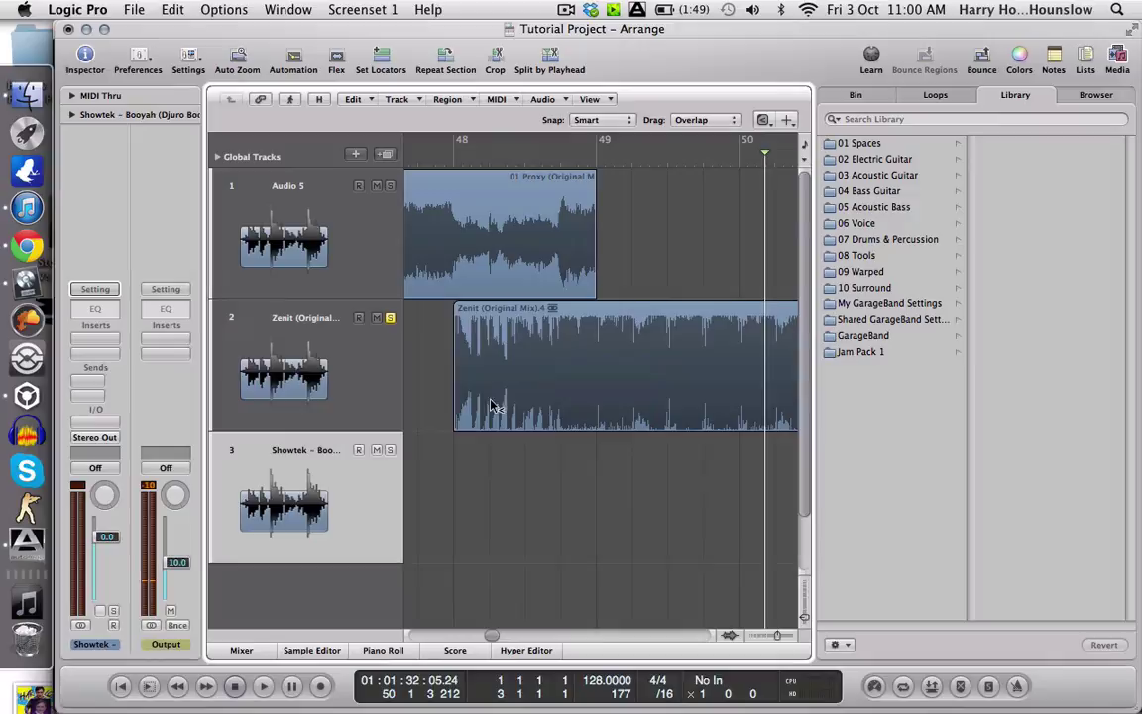
pyautogui.moveTo(454, 430); pyautogui.dragTo(599, 429)
# - Add a fade-out to the 01 Proxy region's end, audition the crossfade from bar 47, then shorten it
pyautogui.moveTo(593, 286); pyautogui.dragTo(452, 283)
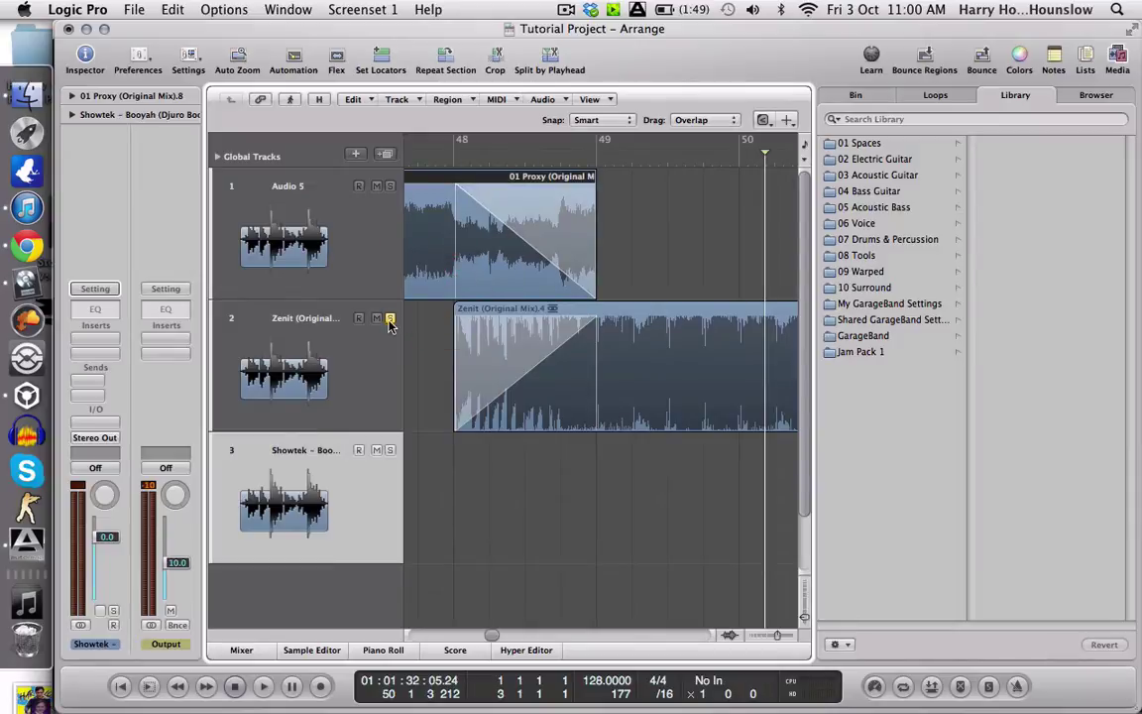
pyautogui.click(390, 318)
pyautogui.click(415, 157)
pyautogui.press('space')
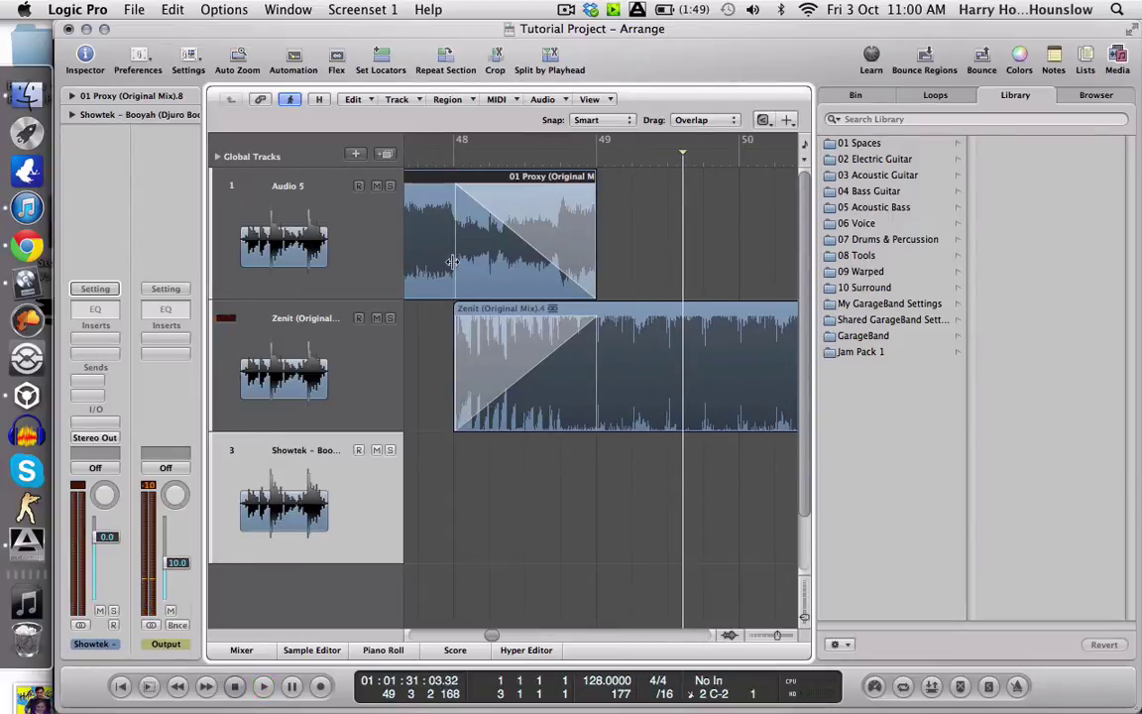
pyautogui.moveTo(452, 275); pyautogui.dragTo(532, 256)
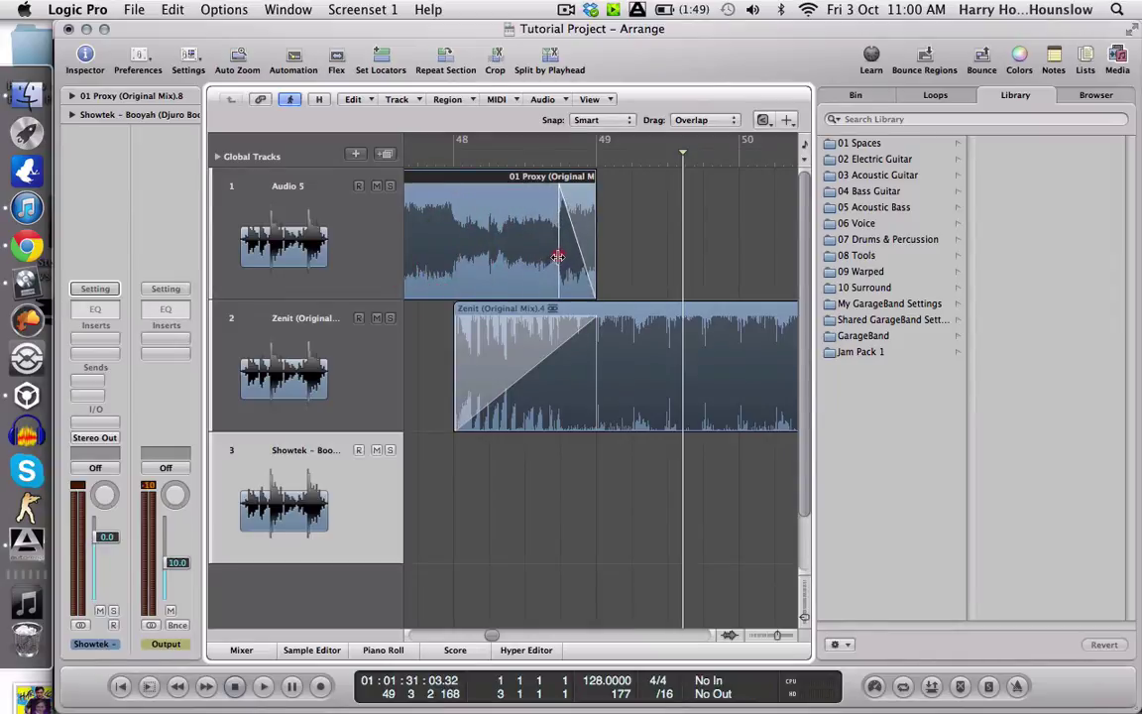
# - Set the 01 Proxy fade-out to Slow Down, audition it, then remove the fade
pyautogui.rightClick(583, 210)
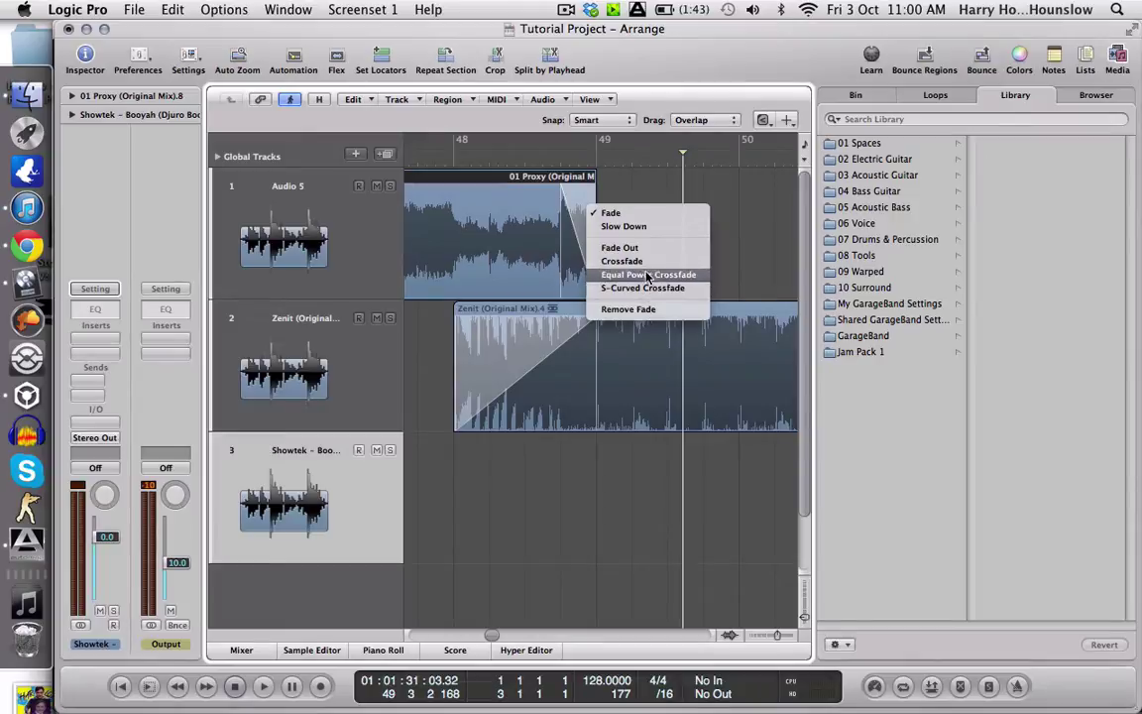
pyautogui.click(639, 227)
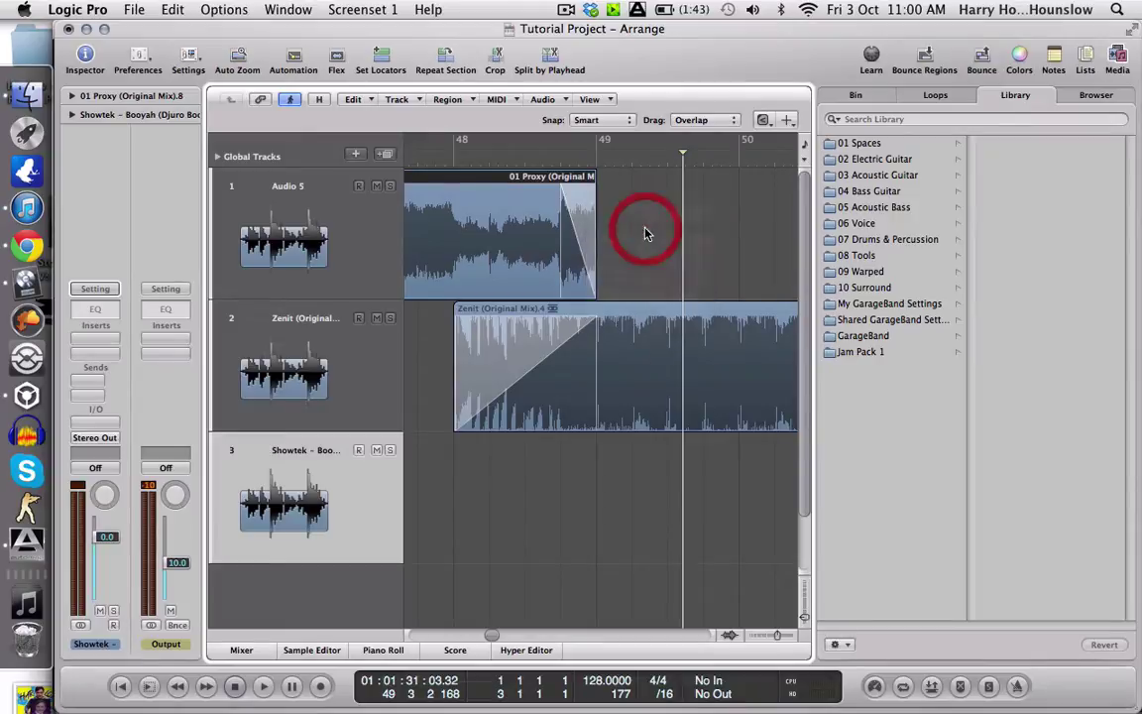
pyautogui.click(440, 157)
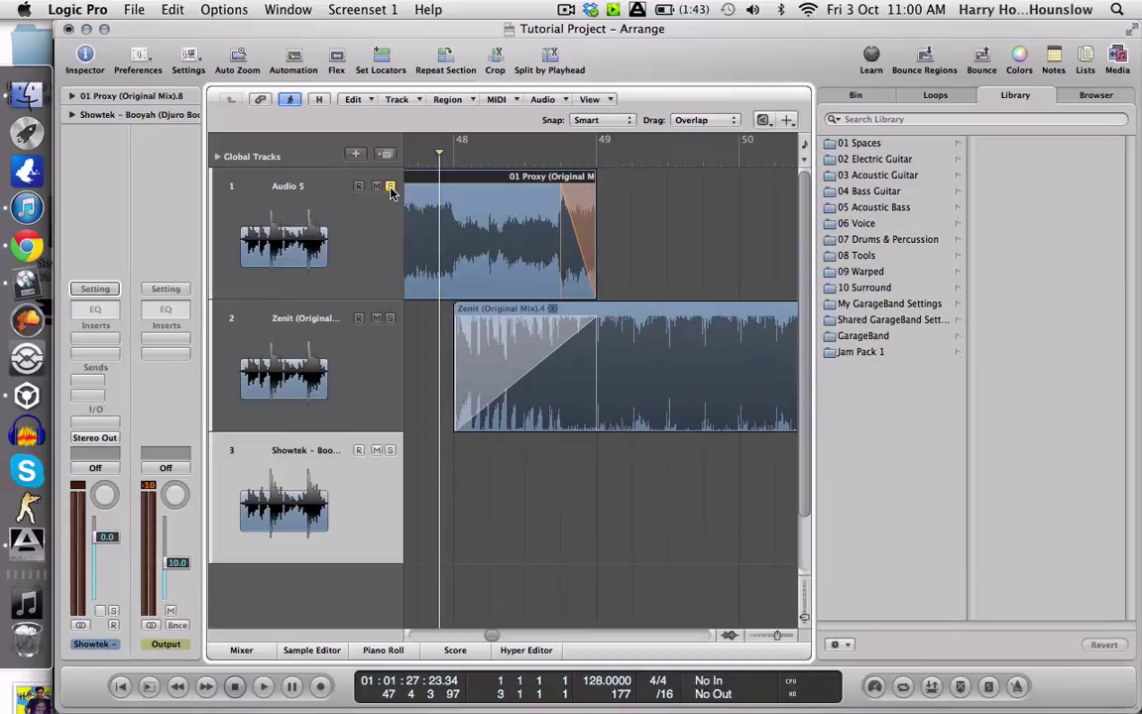
pyautogui.press('space')
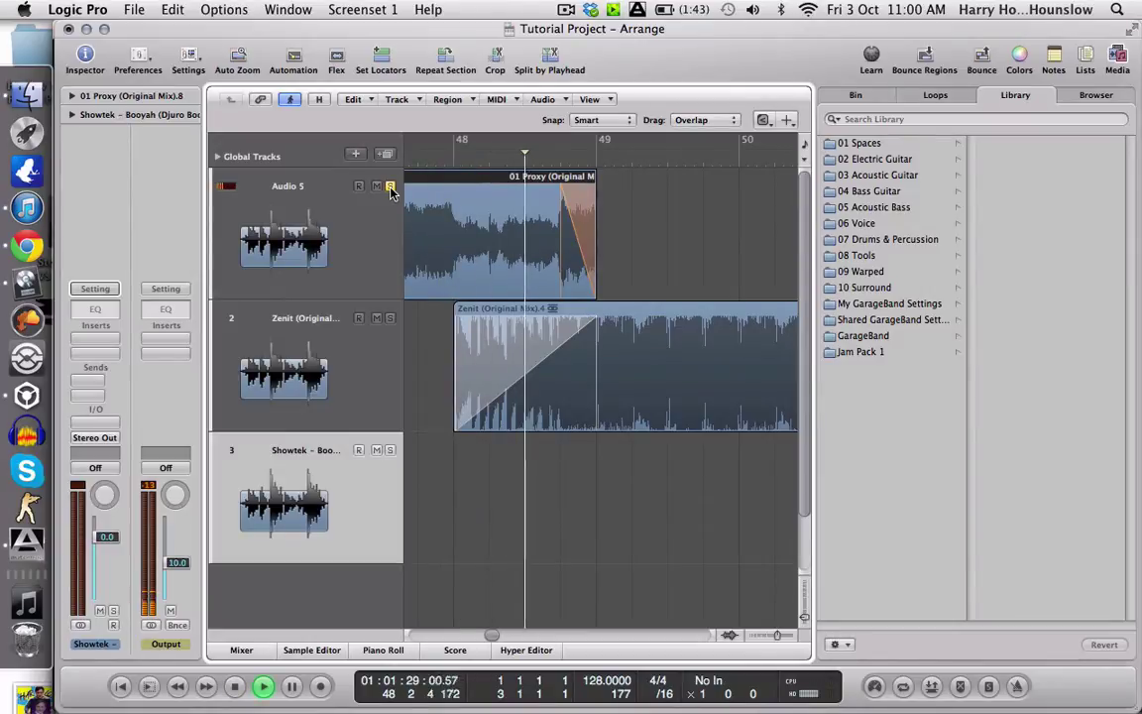
pyautogui.press('space')
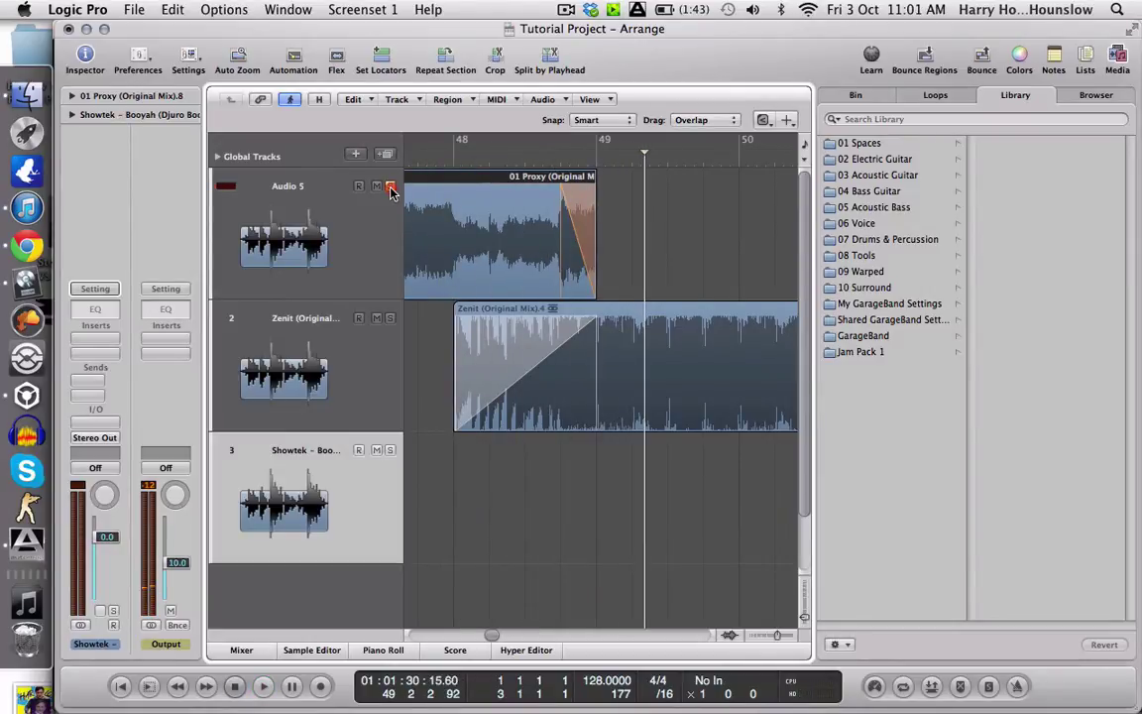
pyautogui.click(390, 187)
pyautogui.rightClick(575, 210)
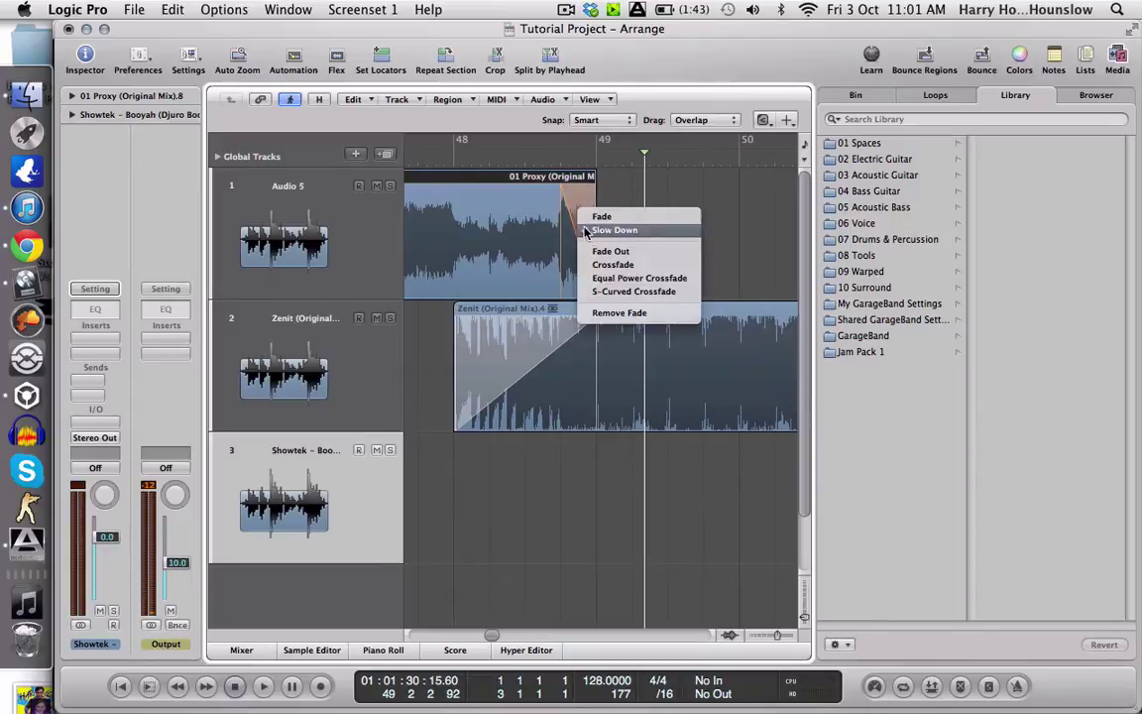
pyautogui.click(605, 315)
# - Set the Zenit fade-in to Speed Up, audition it soloed from bar 48, then remove the fade
pyautogui.click(503, 355)
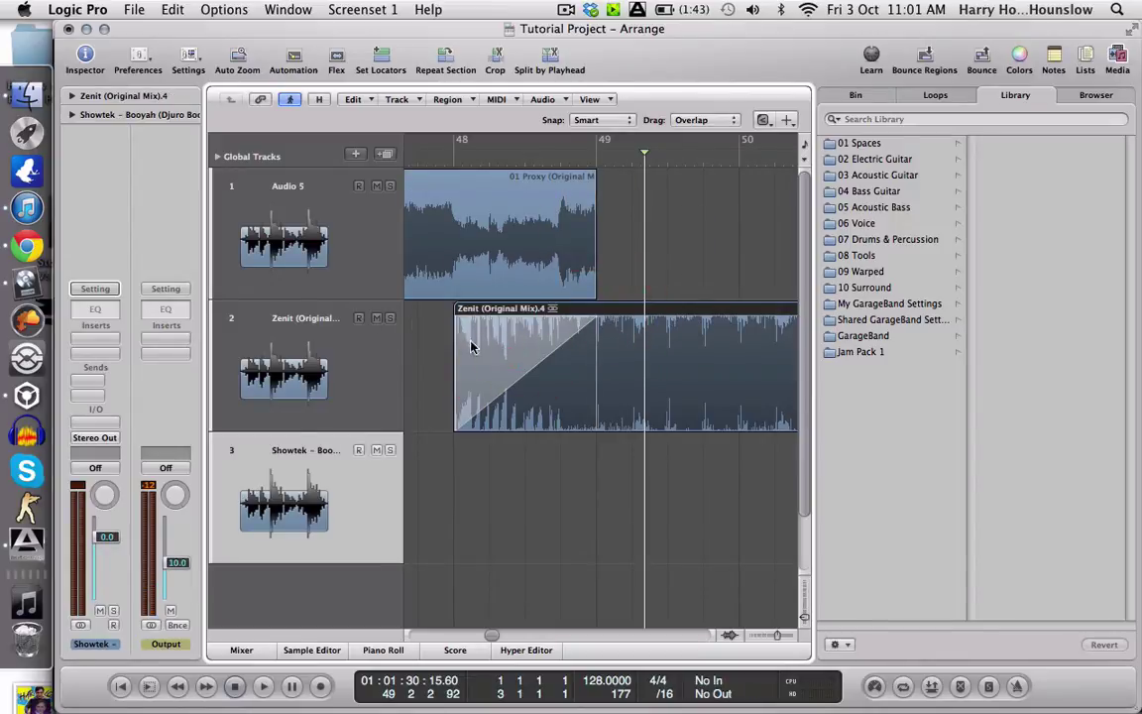
pyautogui.rightClick(506, 365)
pyautogui.click(506, 365)
pyautogui.click(390, 317)
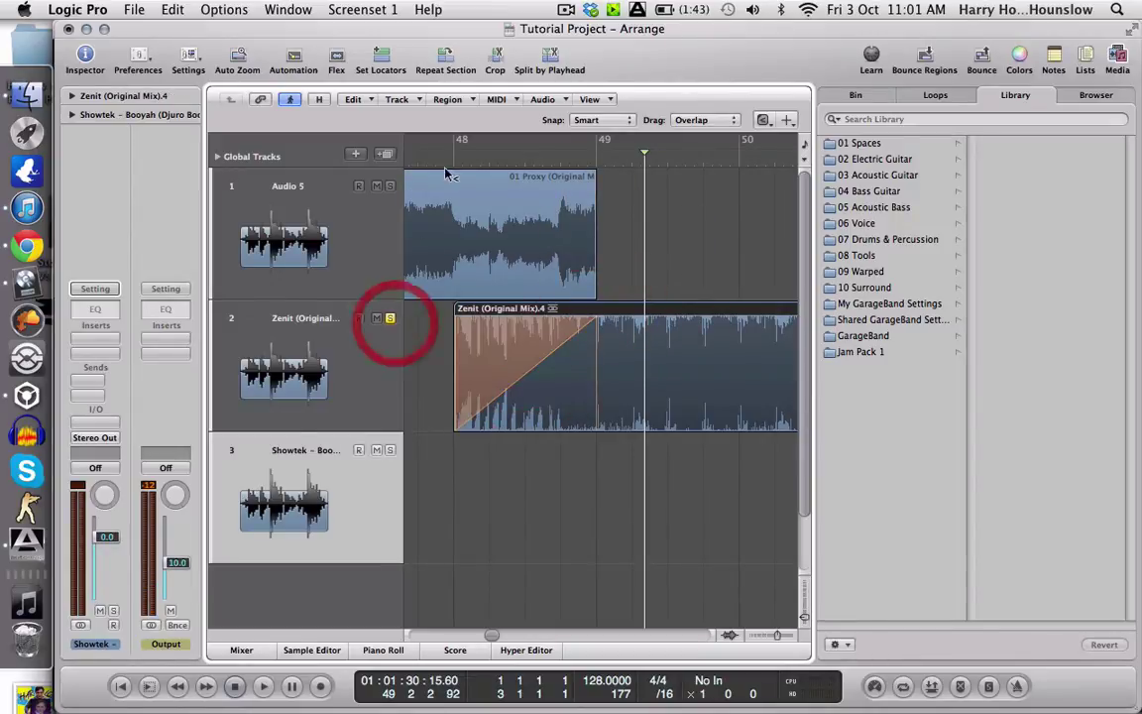
pyautogui.click(448, 159)
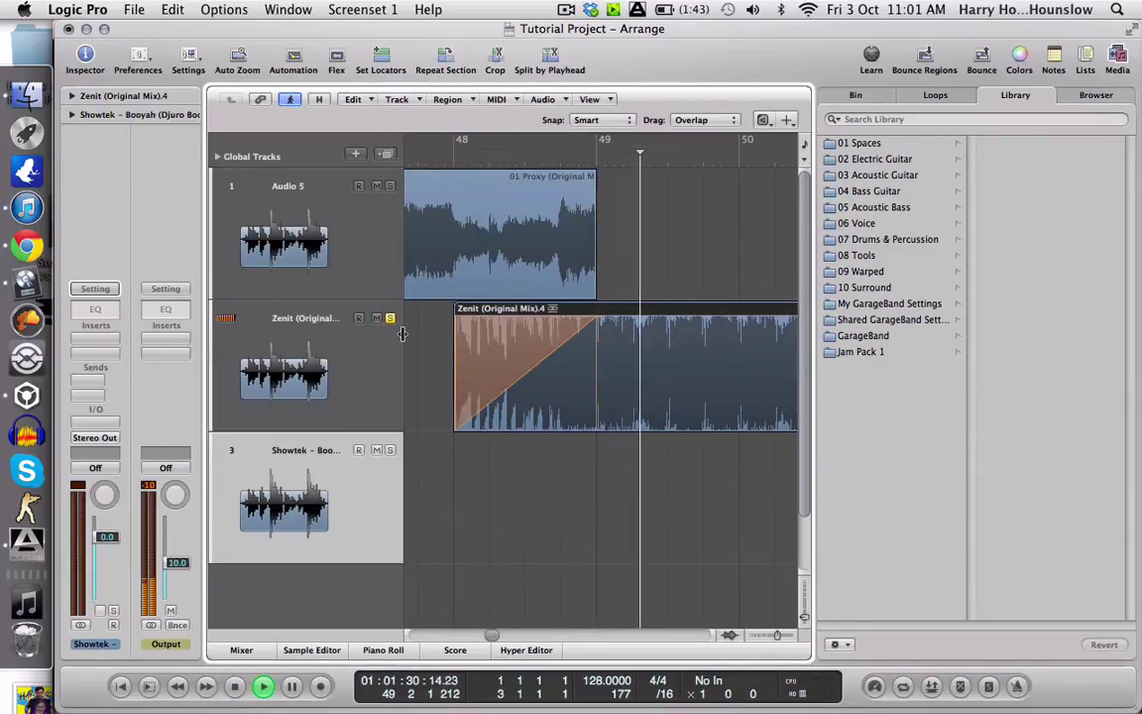
pyautogui.press('space')
pyautogui.rightClick(490, 368)
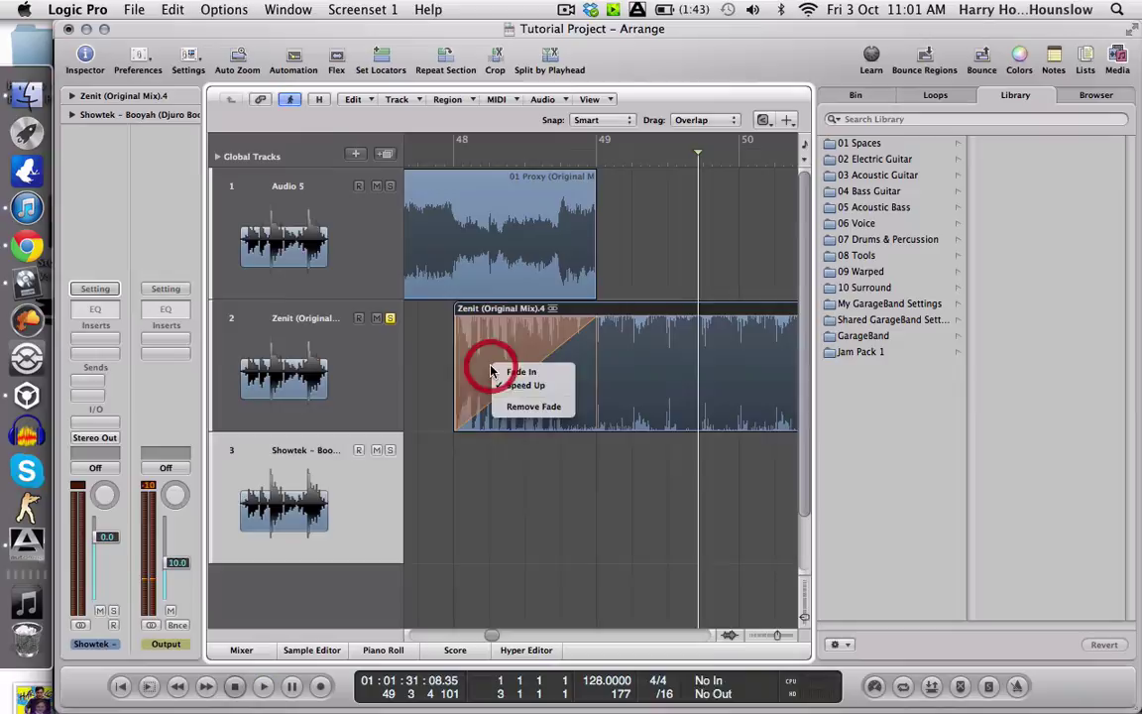
pyautogui.click(522, 408)
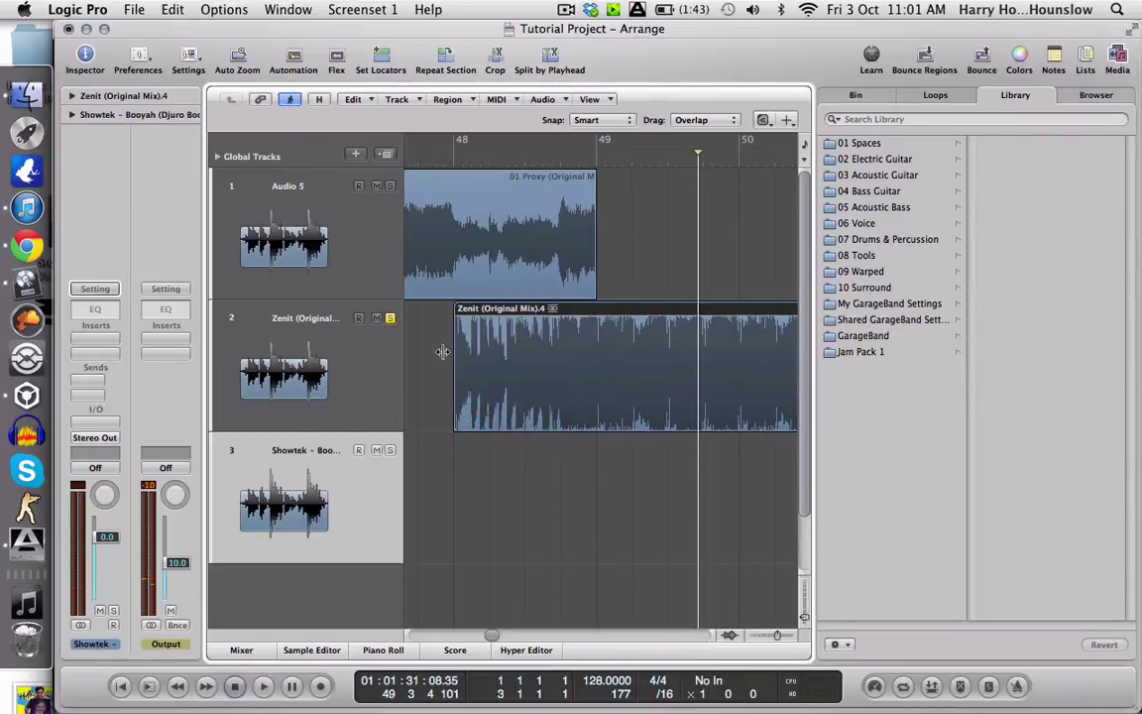
pyautogui.click(397, 320)
# - Zoom out to bars 41–49, shrink the track heights and delete the Zenit region from track 2
pyautogui.click(756, 636)
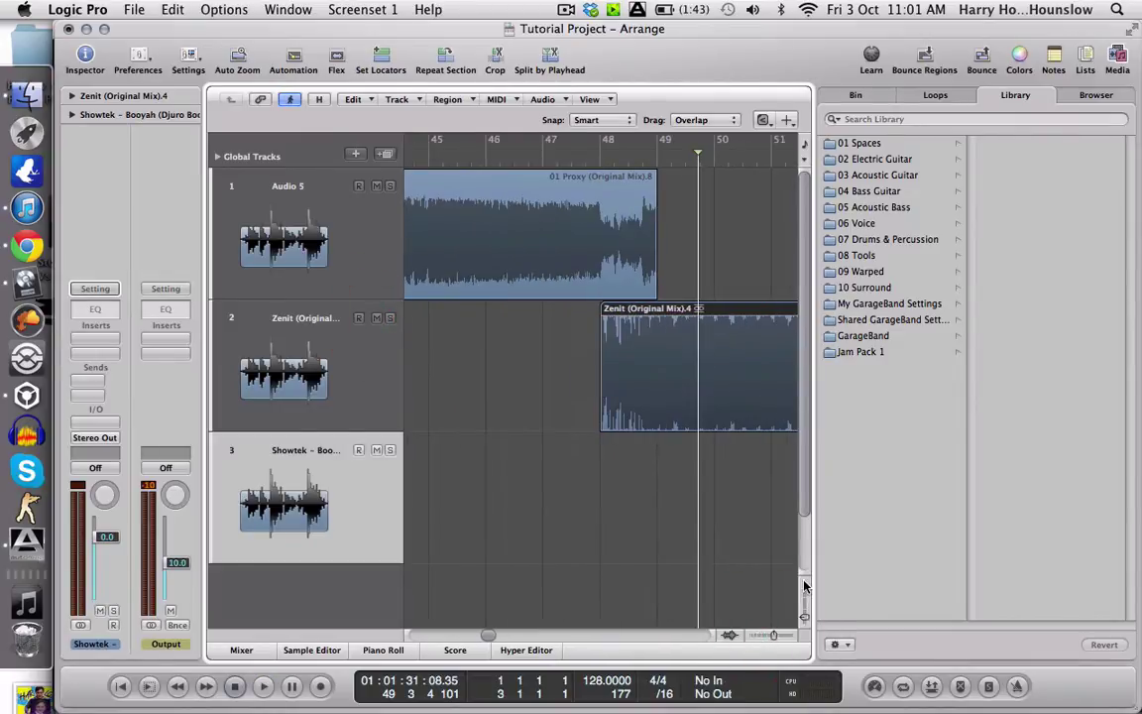
pyautogui.click(806, 587)
pyautogui.click(756, 636)
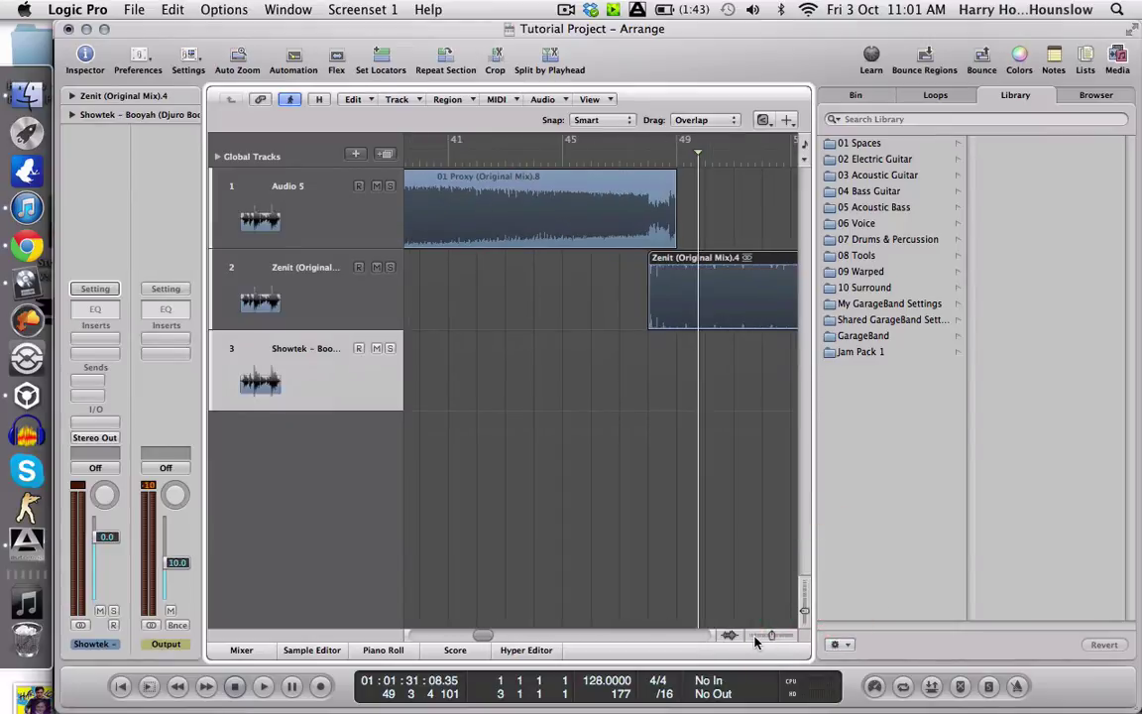
pyautogui.hscroll(2, 711, 585)
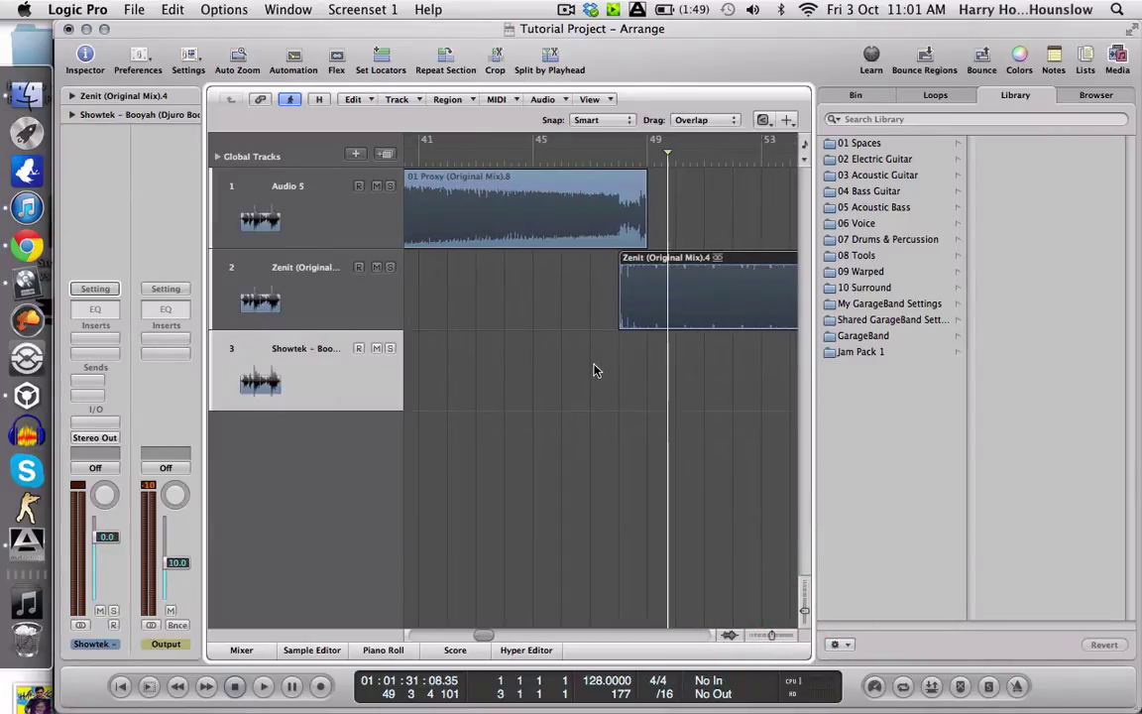
pyautogui.press('Delete')
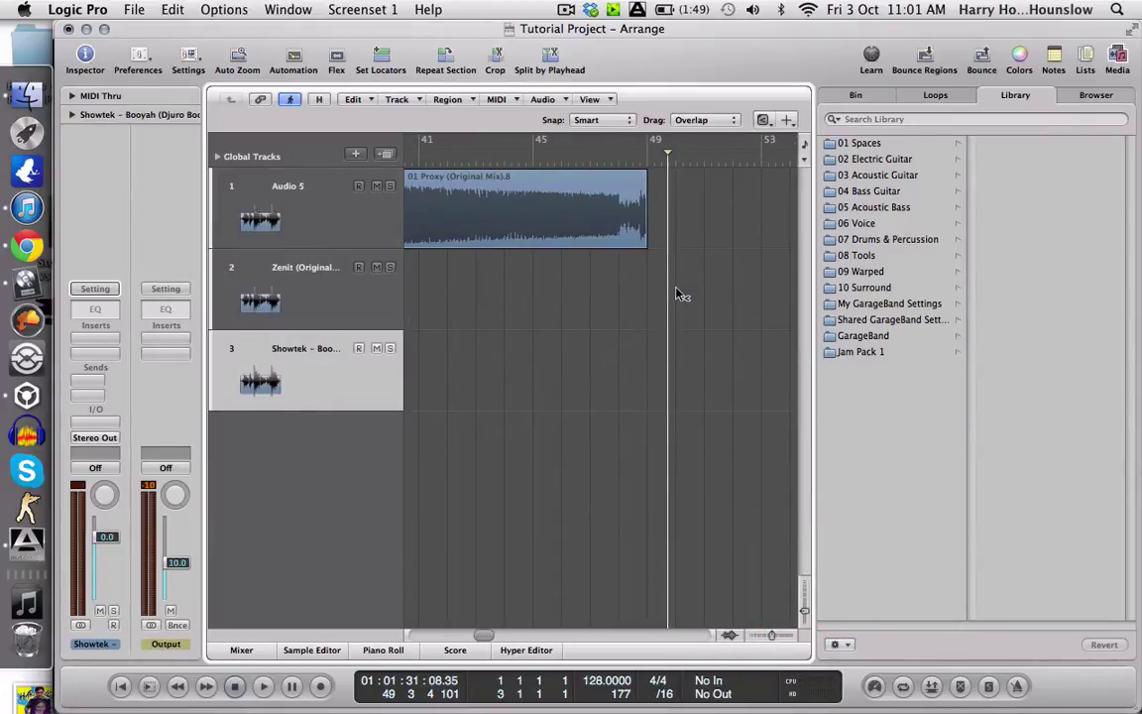
# - Return to the Pointer tool and drag the Showtek – Booyah region left to start at bar 49
pyautogui.press('Escape')
pyautogui.click(684, 293)
pyautogui.hscroll(10, 597, 413)
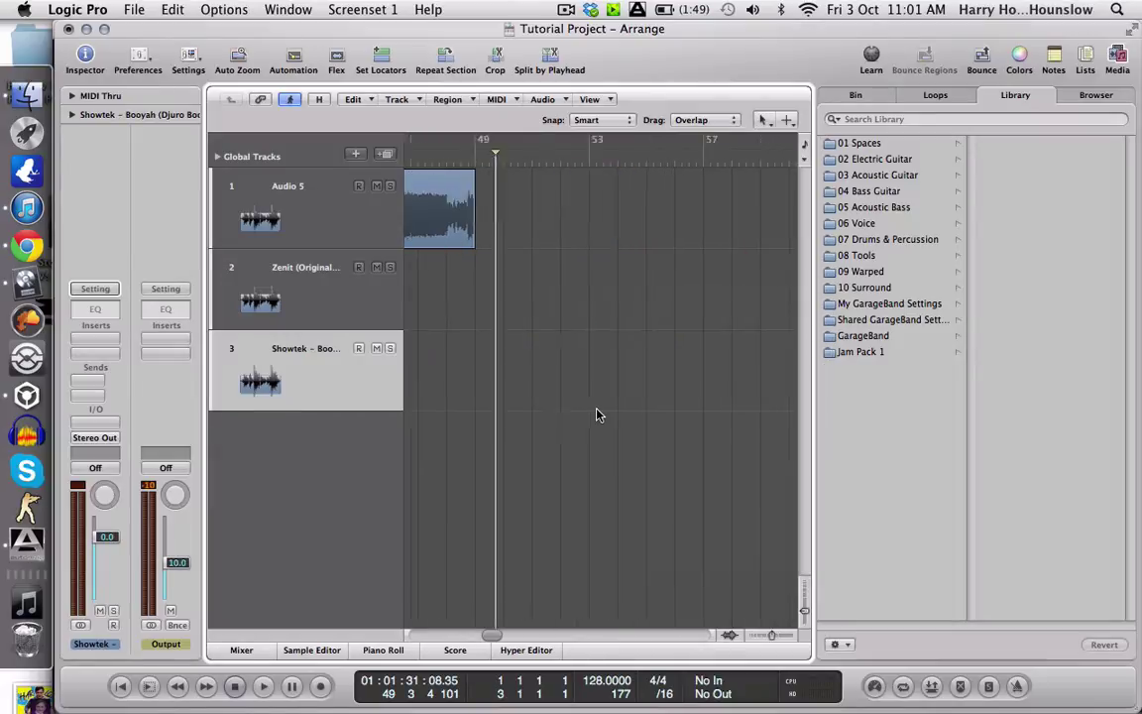
pyautogui.hscroll(15, 597, 413)
pyautogui.hscroll(-4, 517, 425)
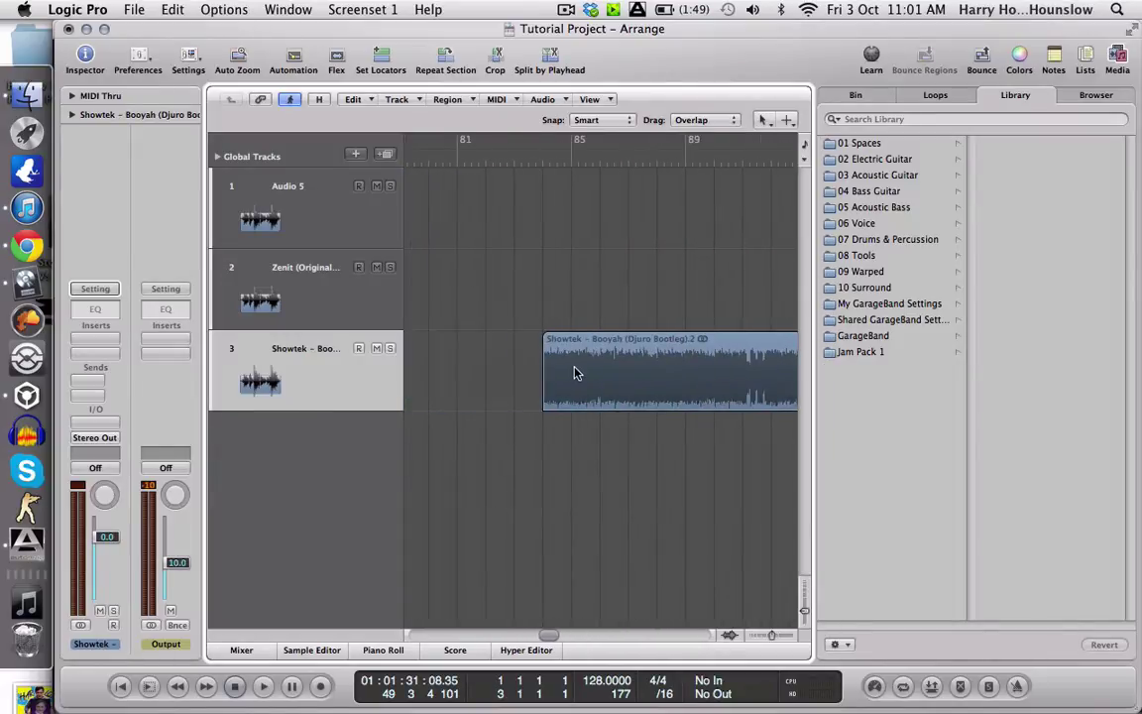
pyautogui.moveTo(578, 372); pyautogui.dragTo(658, 367)
pyautogui.click(782, 638)
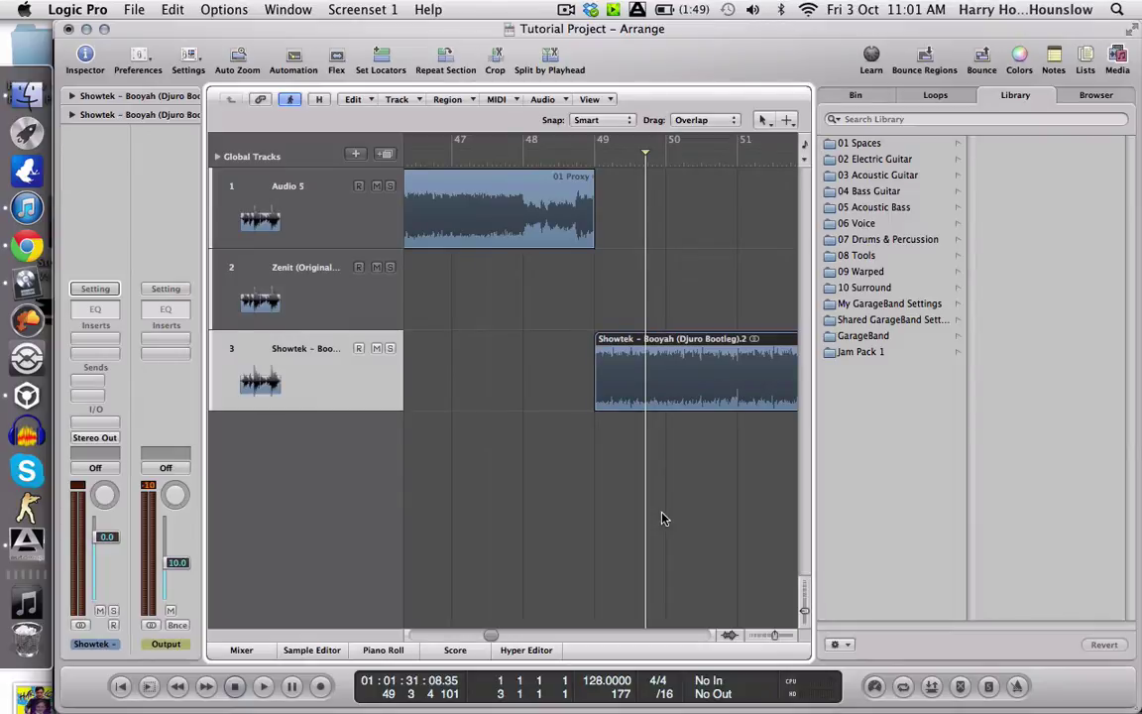
pyautogui.click(485, 169)
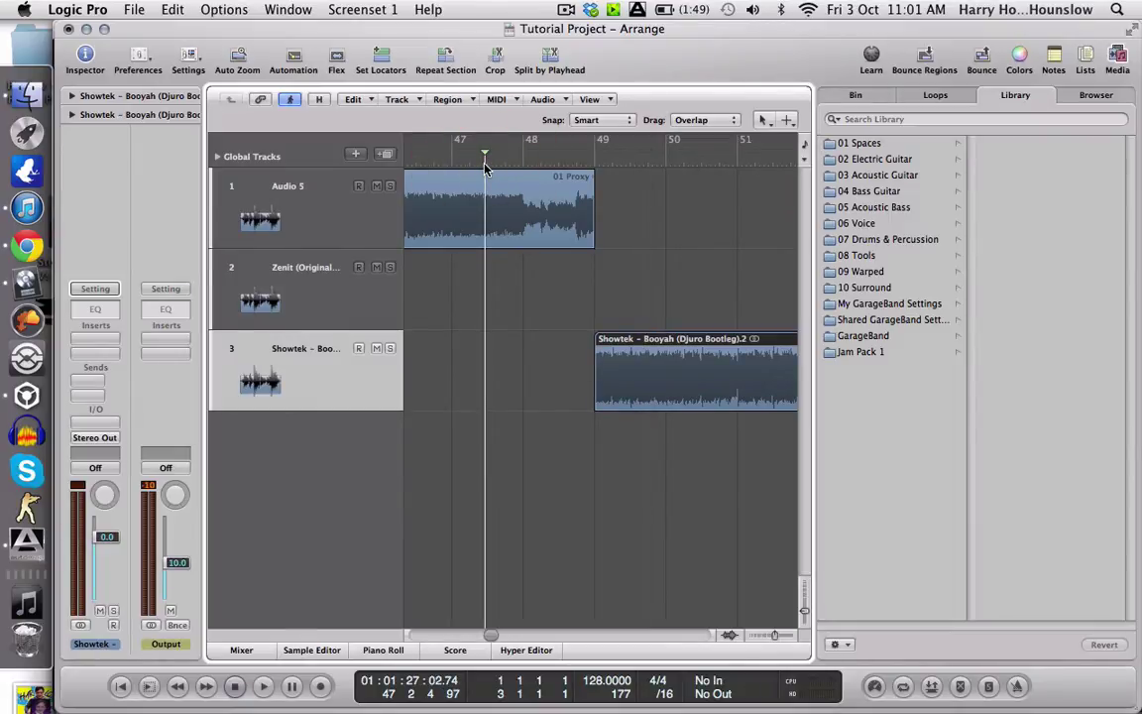
pyautogui.press('space')
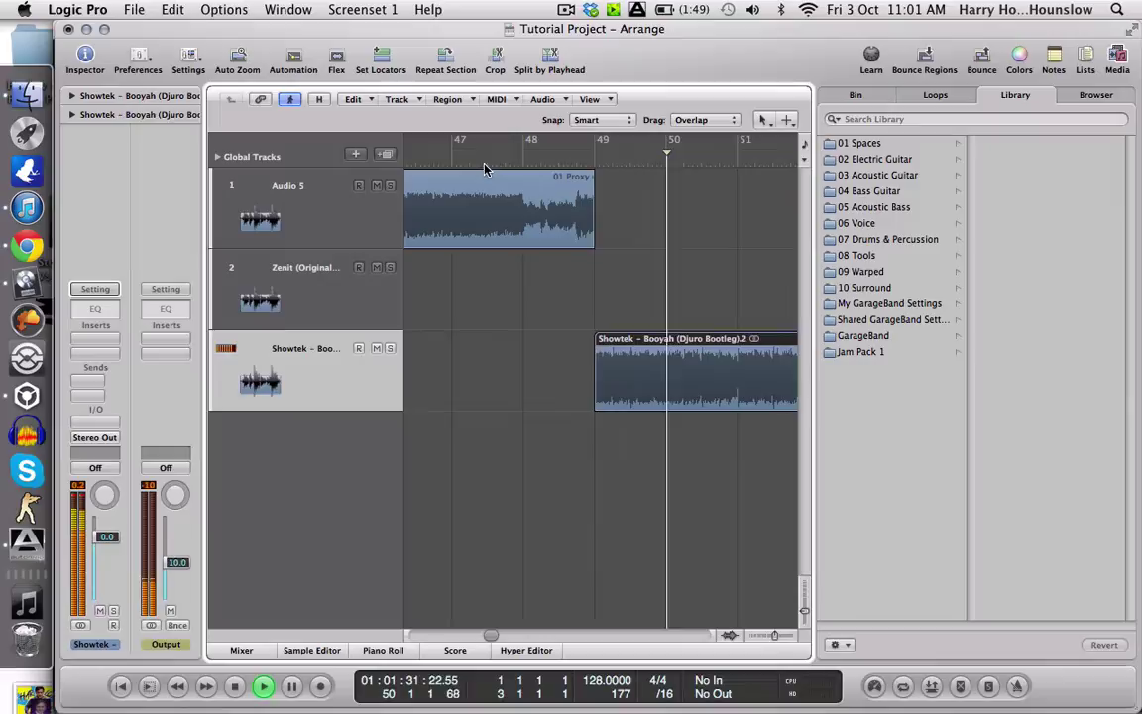
pyautogui.press('space')
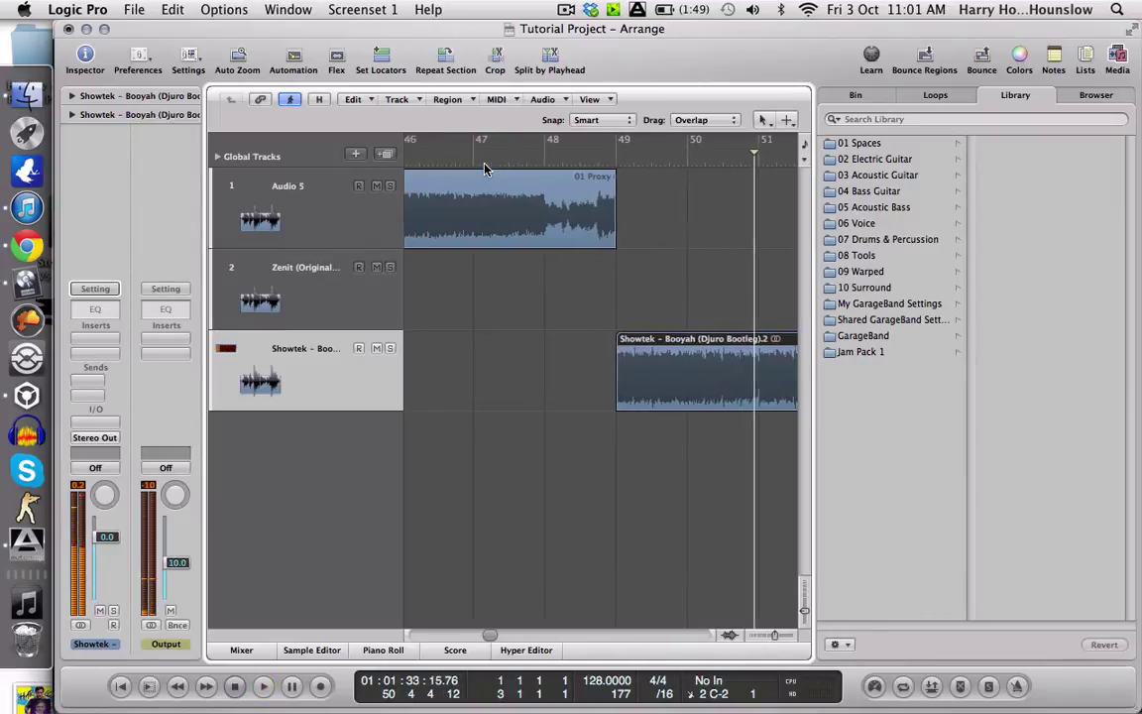
pyautogui.click(484, 161)
pyautogui.press('space')
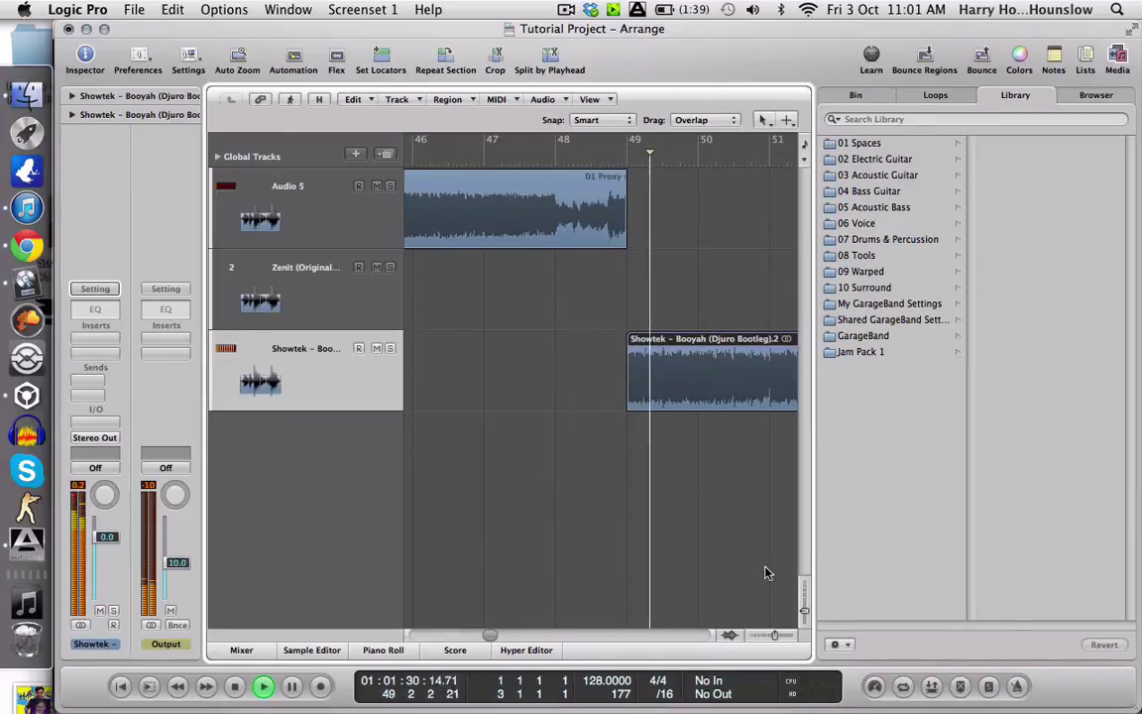
# - Split the Showtek region at bar 49 with the Scissors tool and delete the piece before it
pyautogui.click(793, 638)
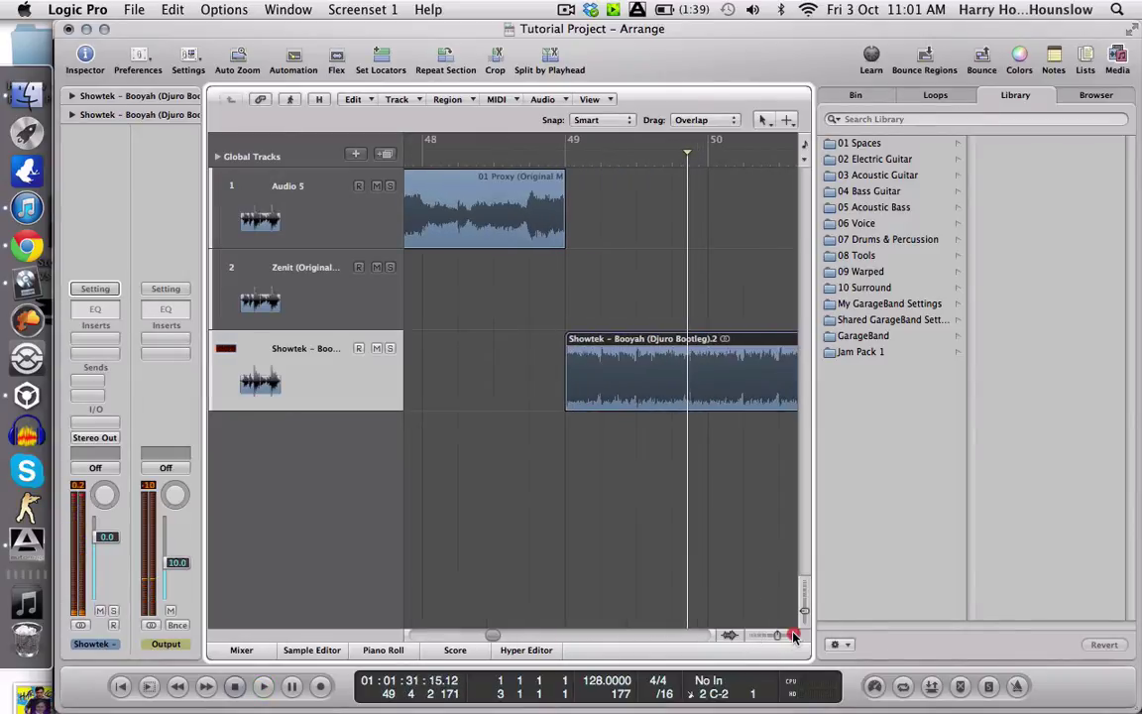
pyautogui.click(793, 638)
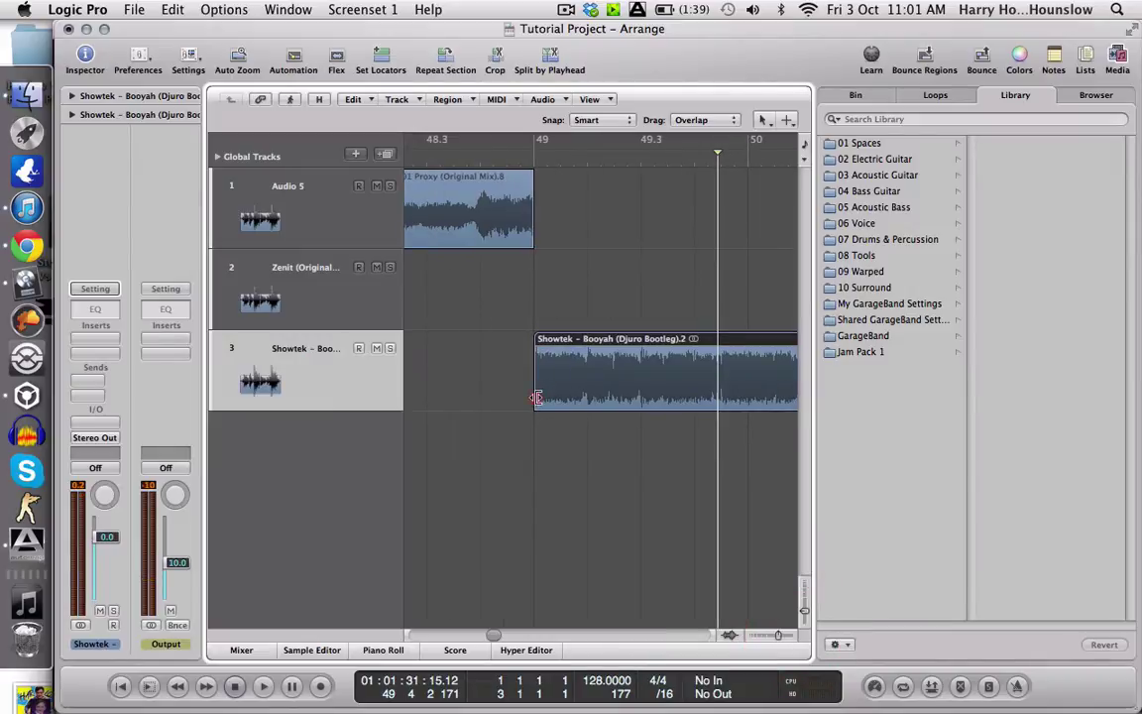
pyautogui.moveTo(536, 398)
pyautogui.mouseDown()
pyautogui.moveTo(375, 396)
pyautogui.moveTo(574, 388)
pyautogui.moveTo(517, 391)
pyautogui.mouseUp()
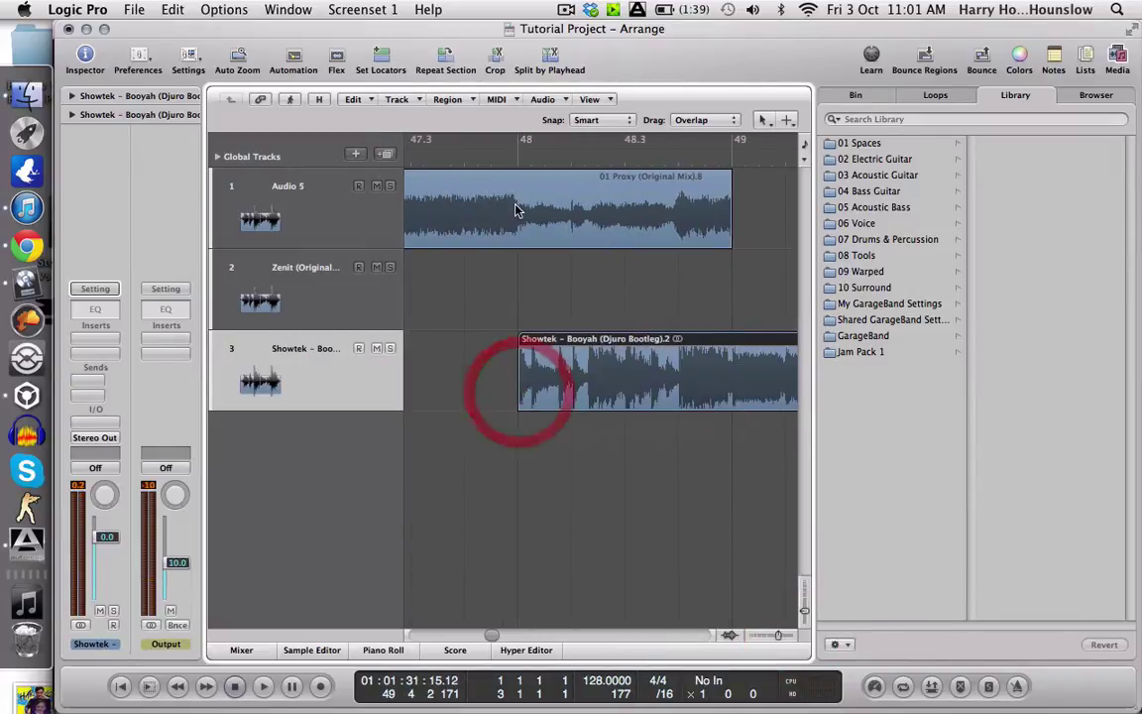
pyautogui.doubleClick(397, 146)
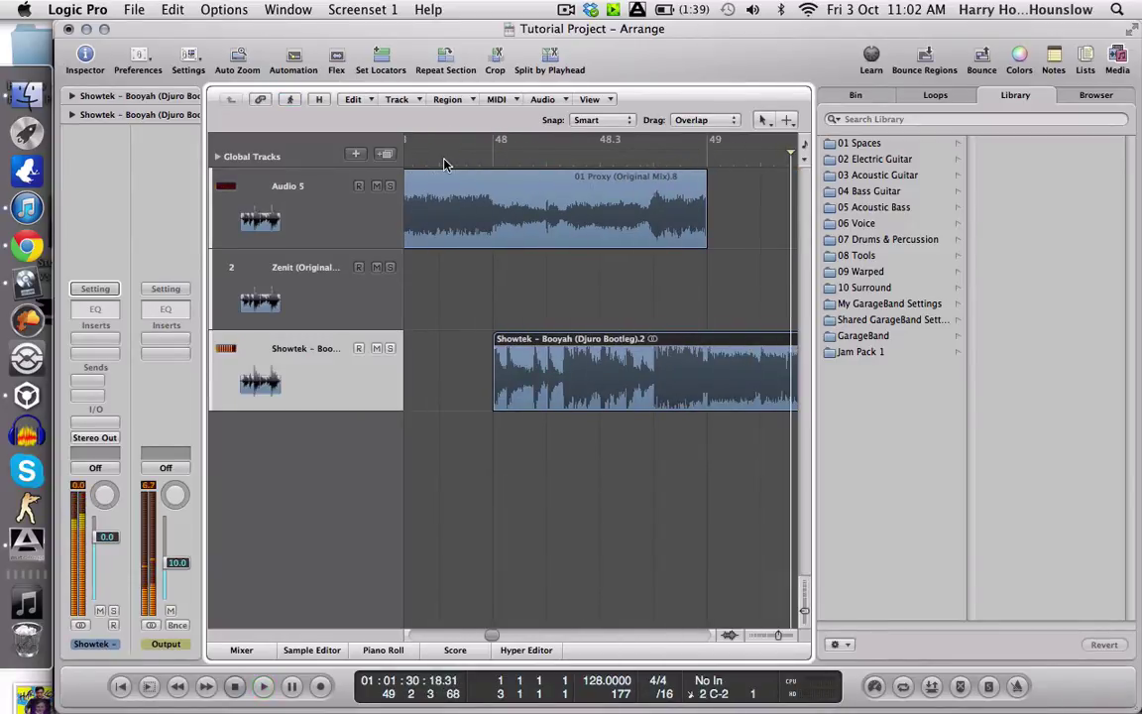
pyautogui.press('Escape')
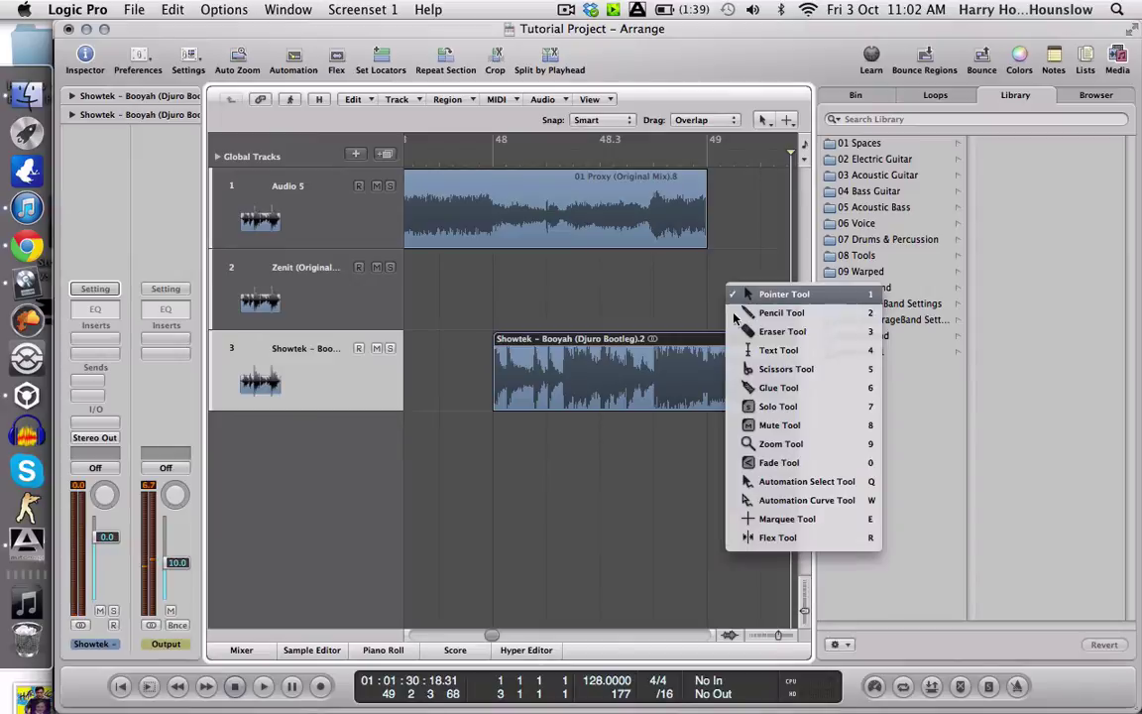
pyautogui.click(754, 363)
pyautogui.click(706, 397)
pyautogui.press('Escape')
pyautogui.click(727, 389)
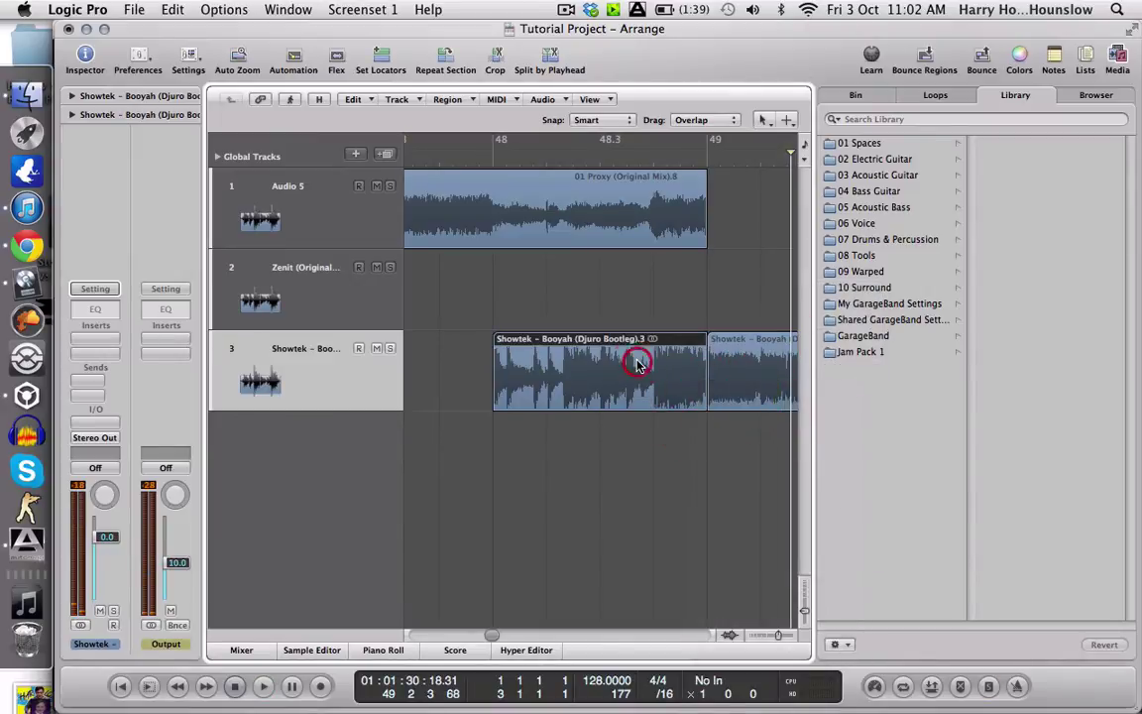
pyautogui.press('Delete')
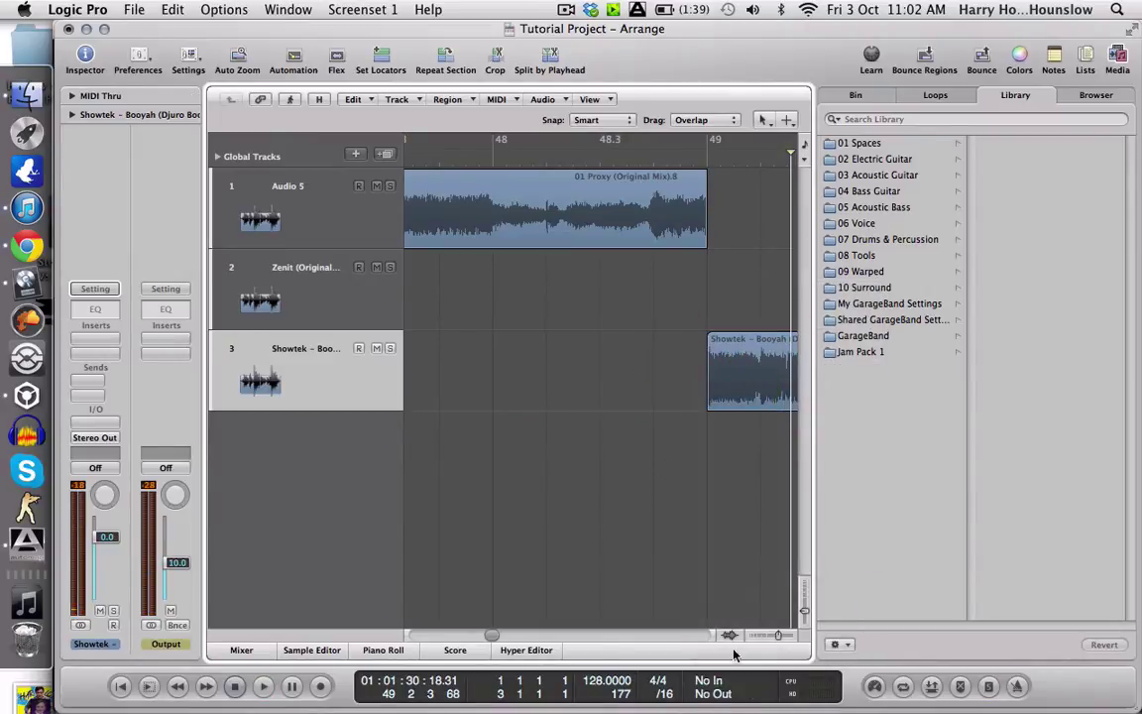
# - Delete the remaining Showtek region on track 3 and zoom the arrangement out
pyautogui.moveTo(778, 635); pyautogui.dragTo(774, 635)
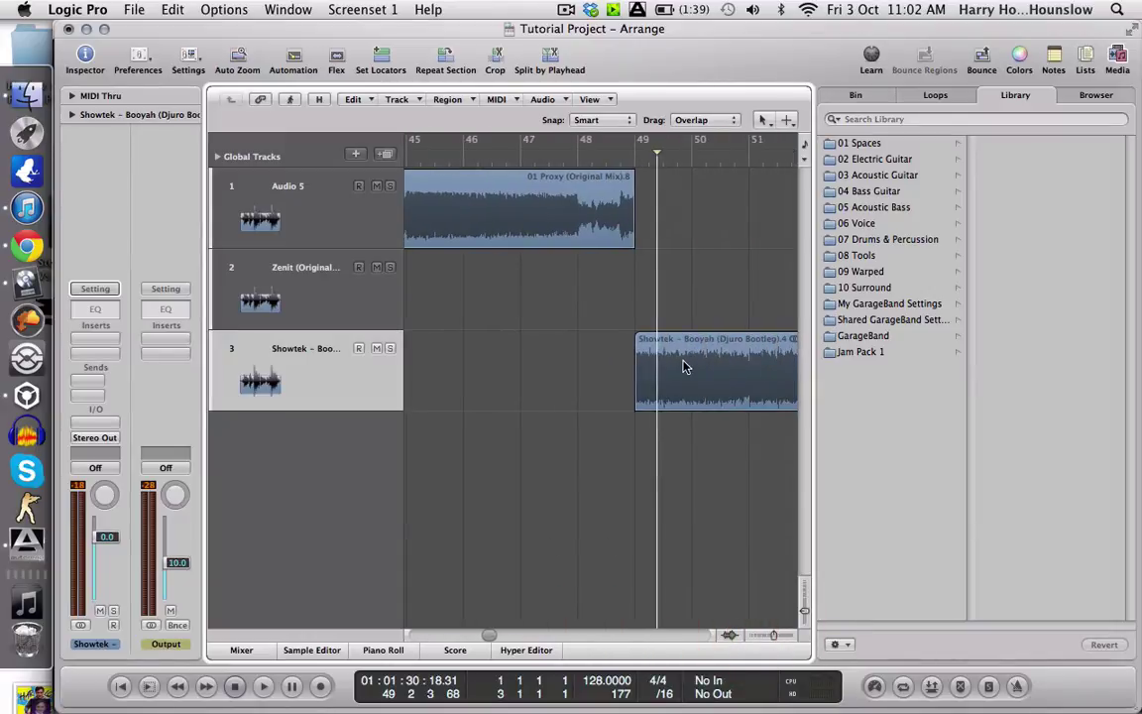
pyautogui.press('Delete')
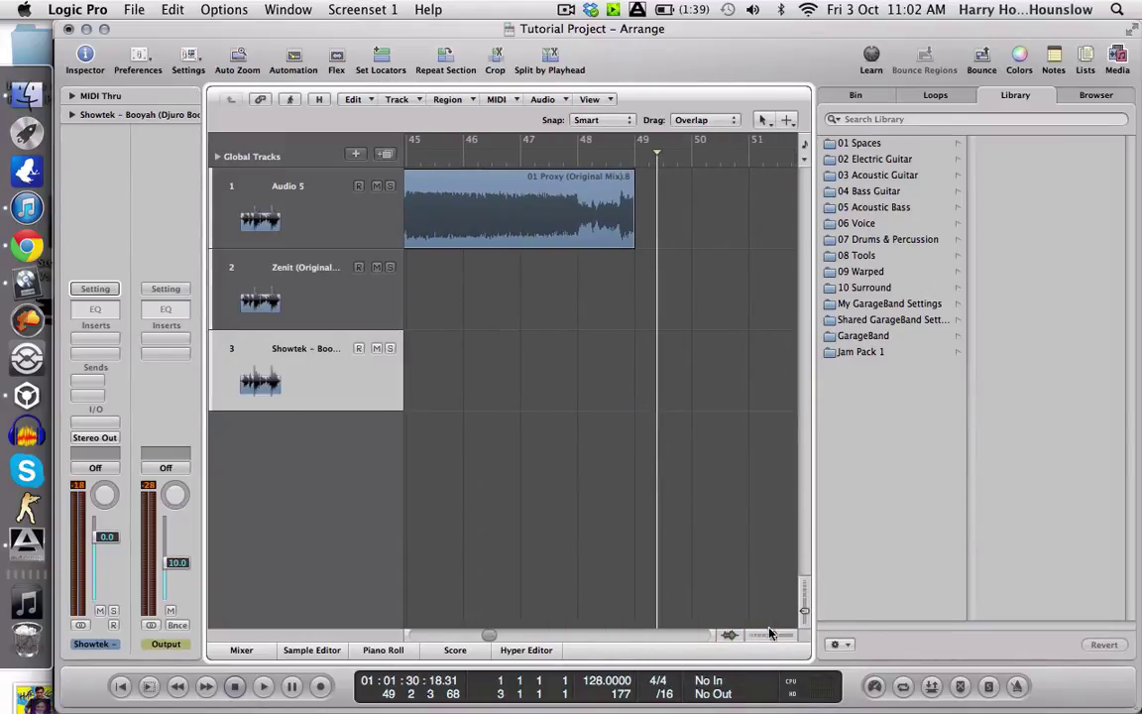
pyautogui.click(758, 630)
pyautogui.hscroll(-5, 701, 420)
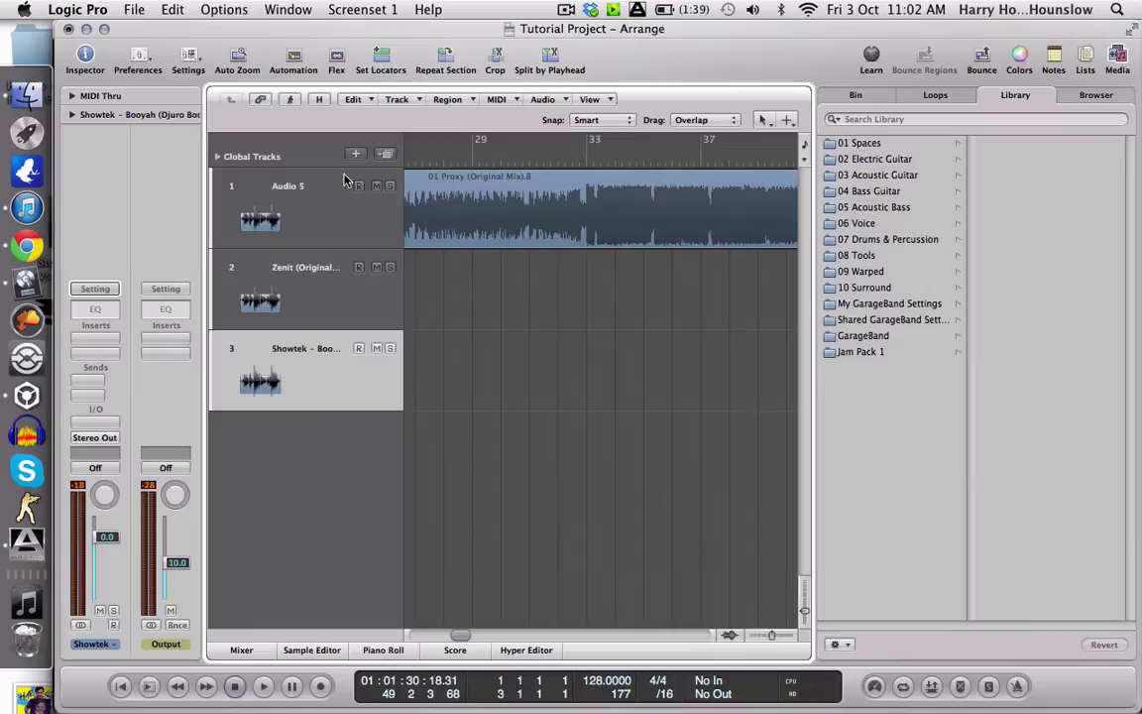
# - Delete the Audio 5 region, then remove the first two tracks, leaving only the Showtek track
pyautogui.click(305, 189)
pyautogui.press('Delete')
pyautogui.press('super+BackSpace')
pyautogui.press('super+BackSpace')
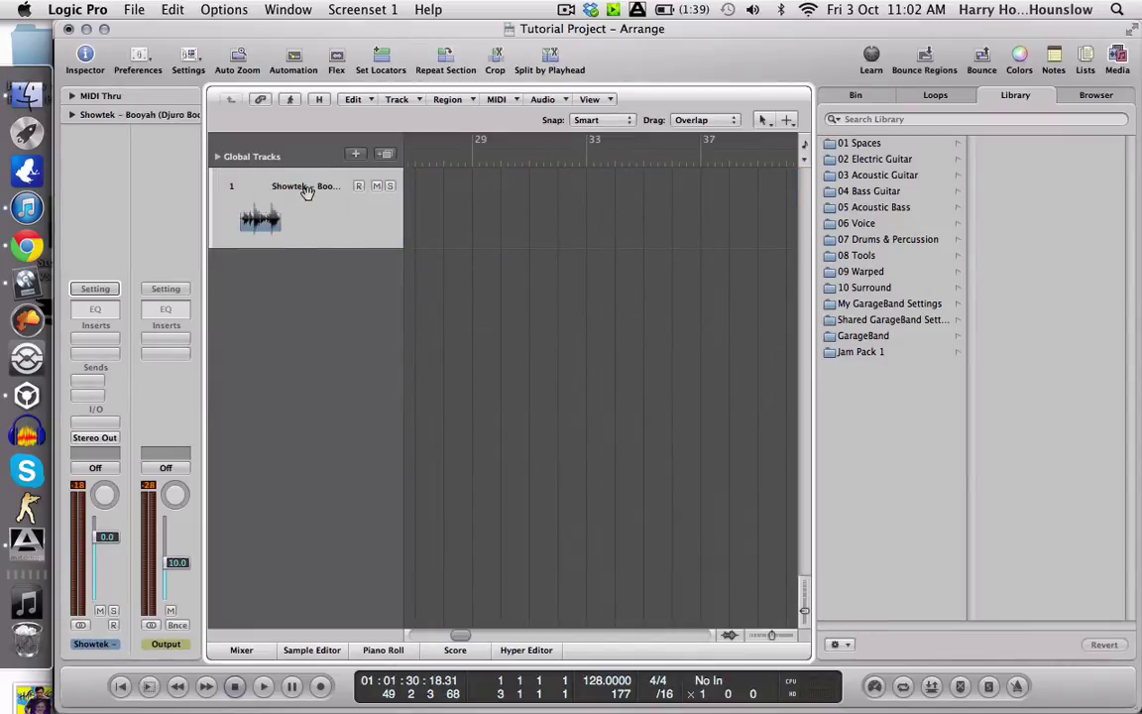
pyautogui.click(612, 463)
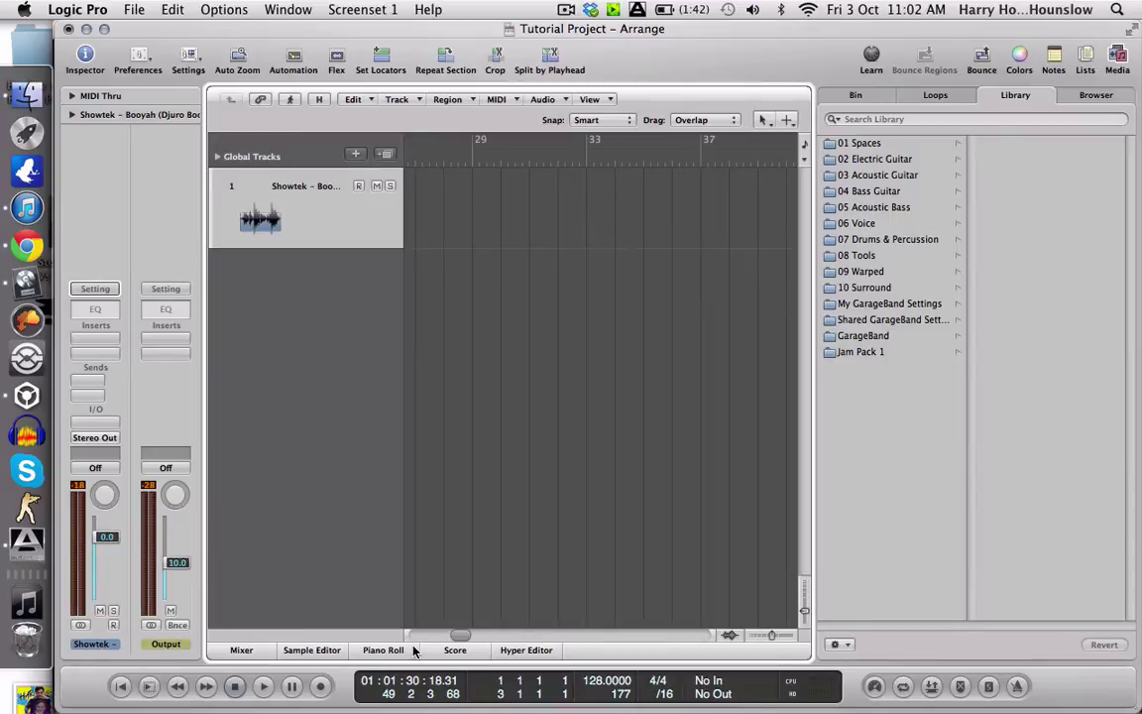
# - Create a software instrument track and load ES2 (Stereo) on it
pyautogui.click(355, 156)
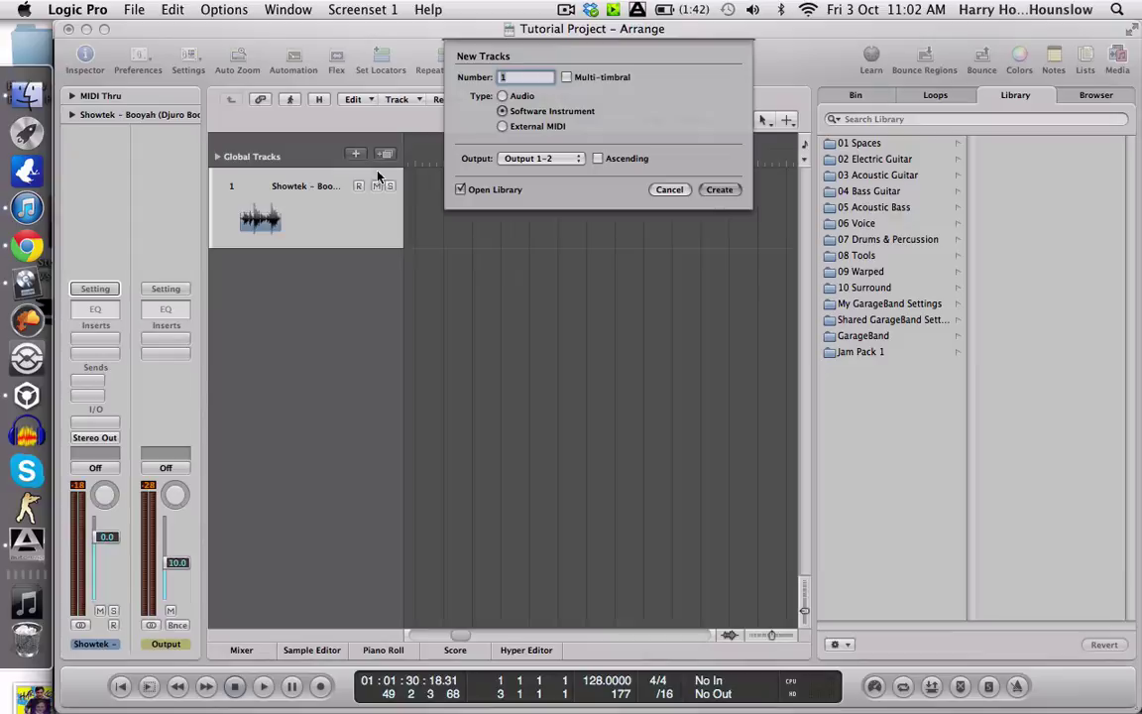
pyautogui.click(719, 190)
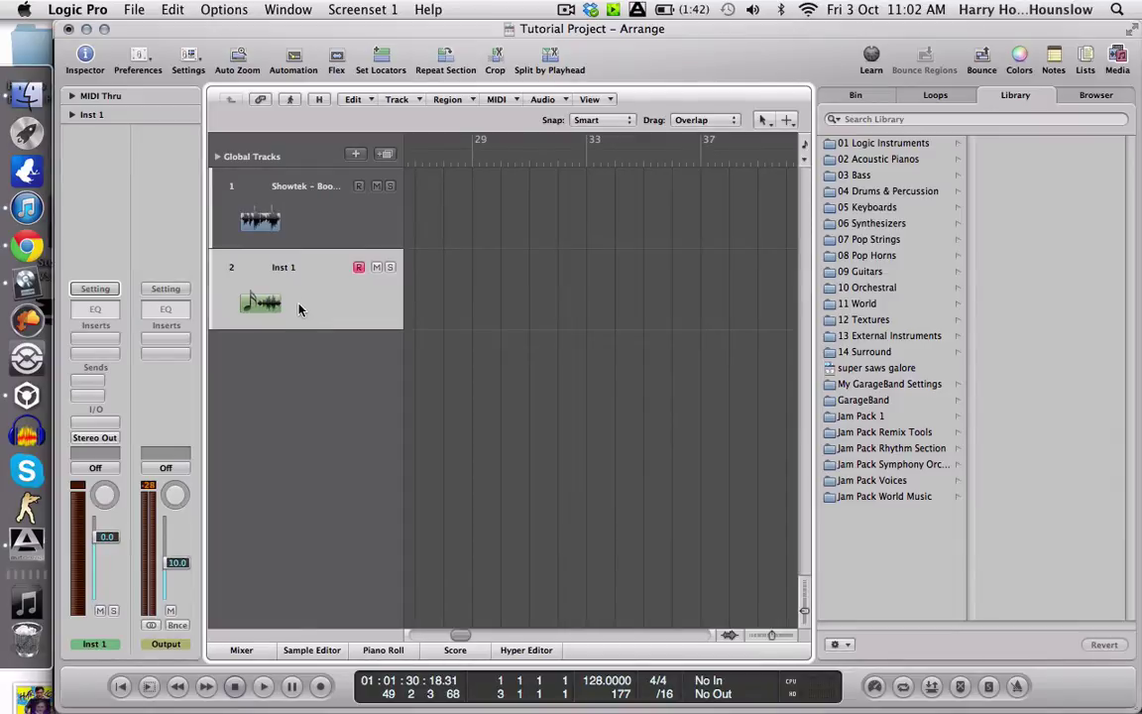
pyautogui.click(104, 422)
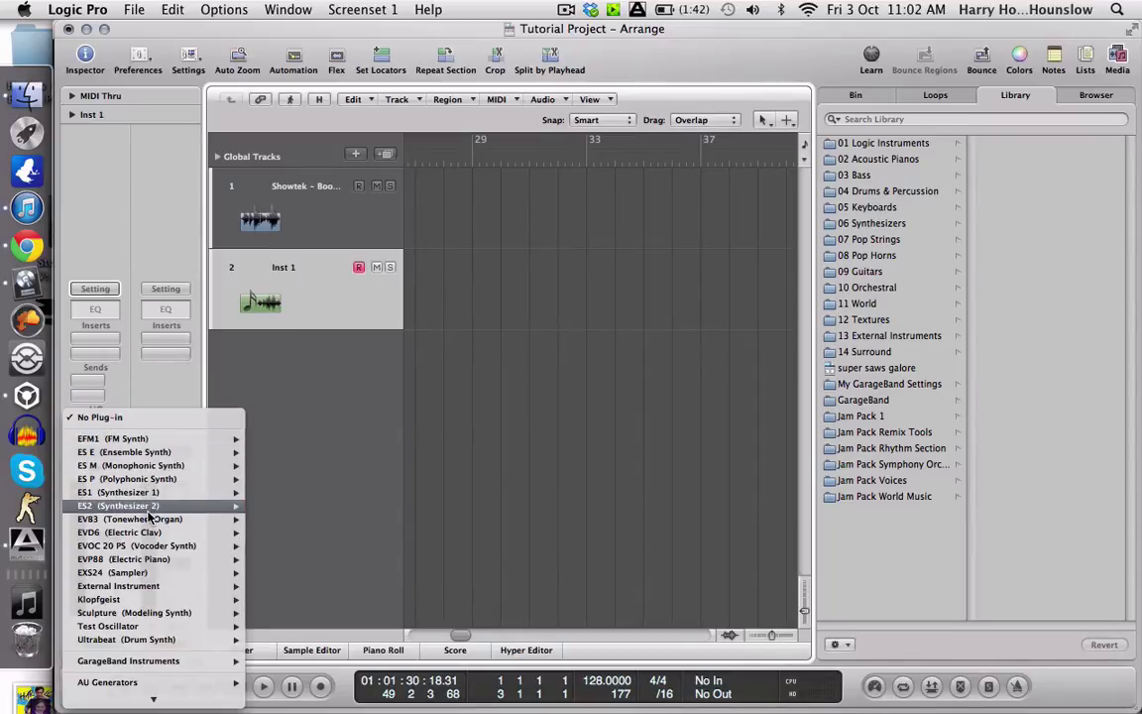
pyautogui.moveTo(149, 508)
pyautogui.click(269, 508)
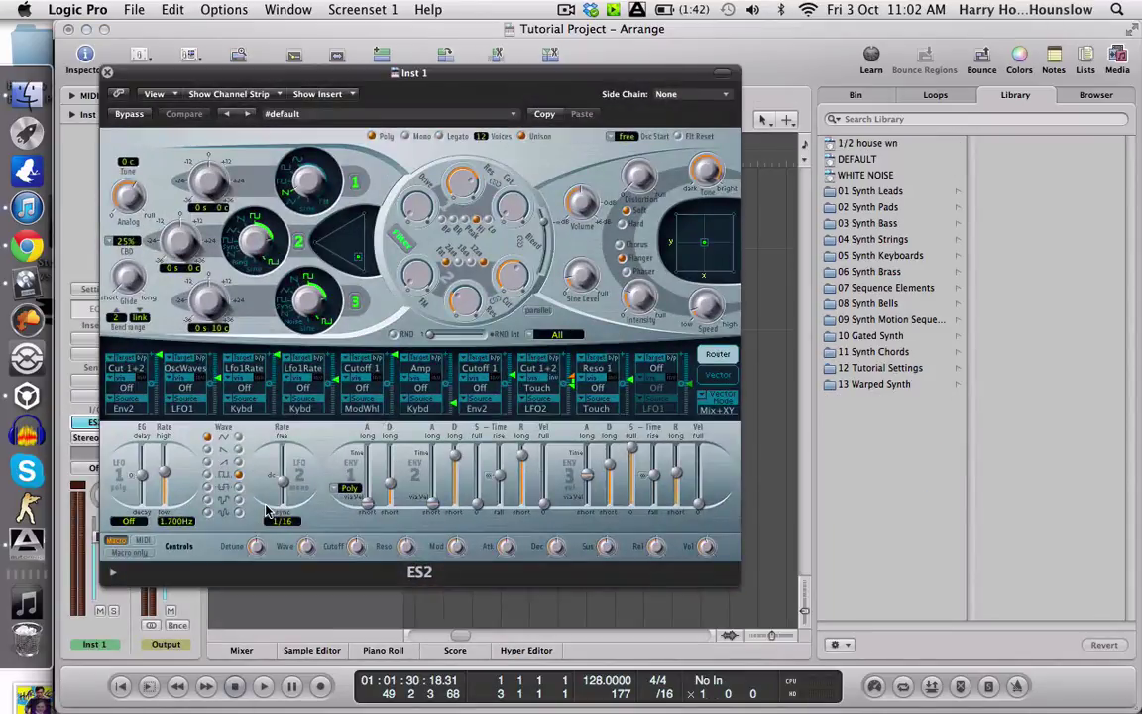
# - Load the 01 Synth Leads > Euro Trance Lead preset, audition a note and close the ES2 window
pyautogui.press('capslock')
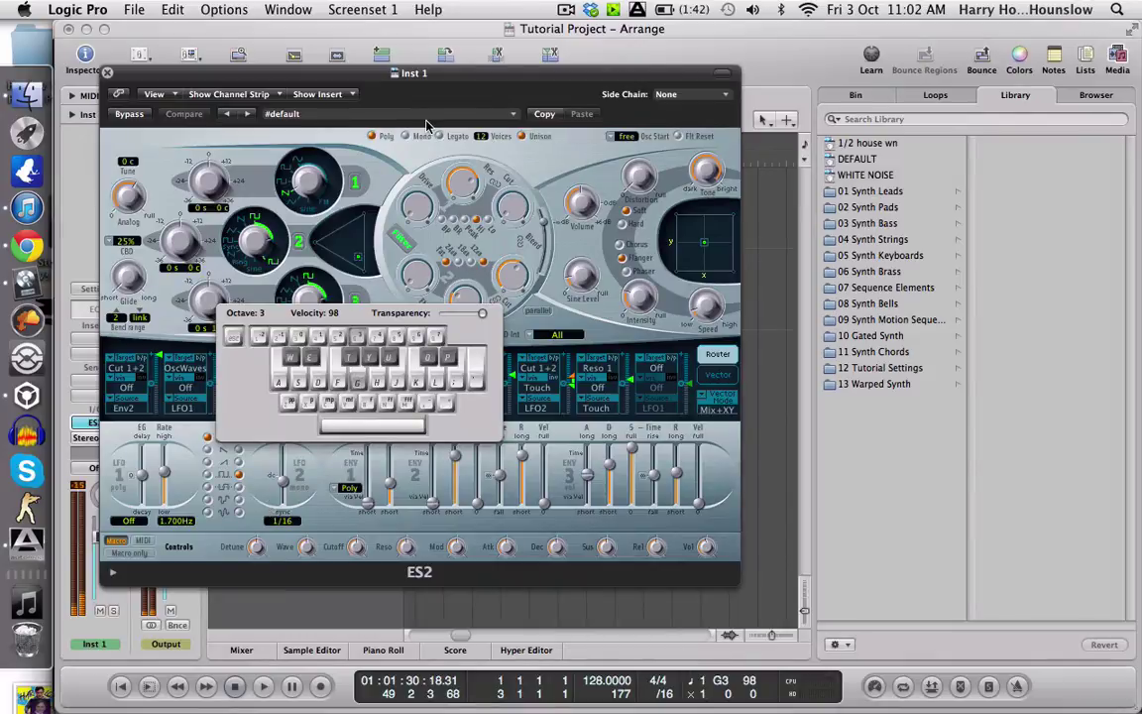
pyautogui.click(415, 118)
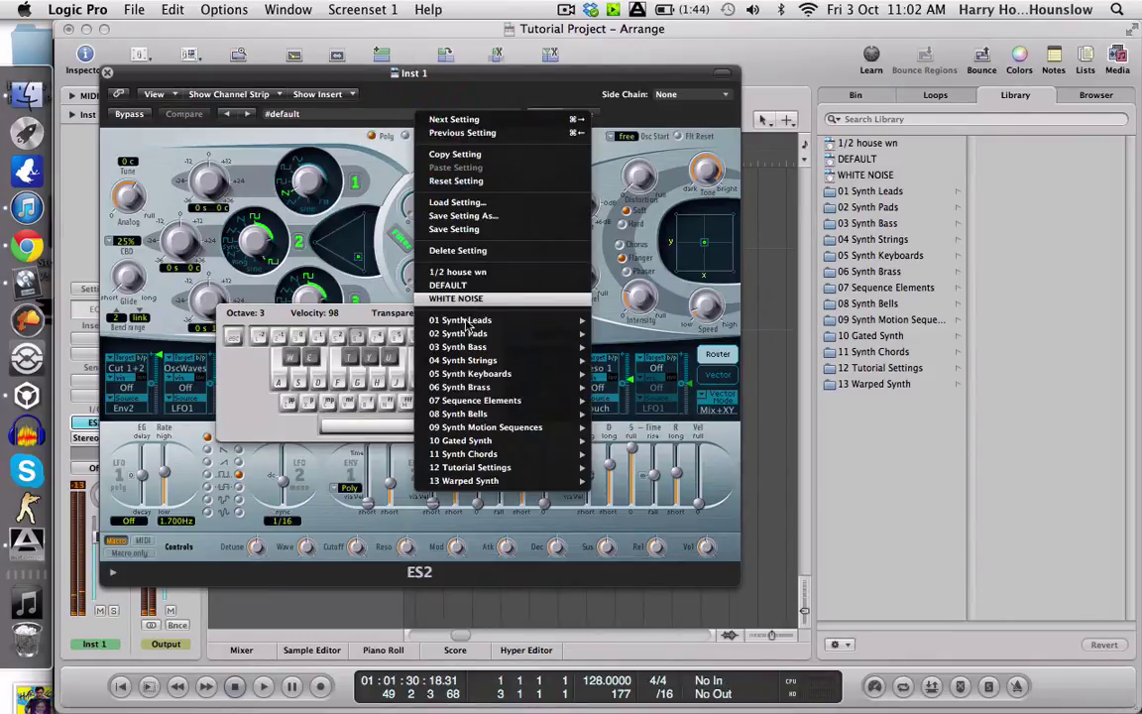
pyautogui.moveTo(505, 320)
pyautogui.click(654, 427)
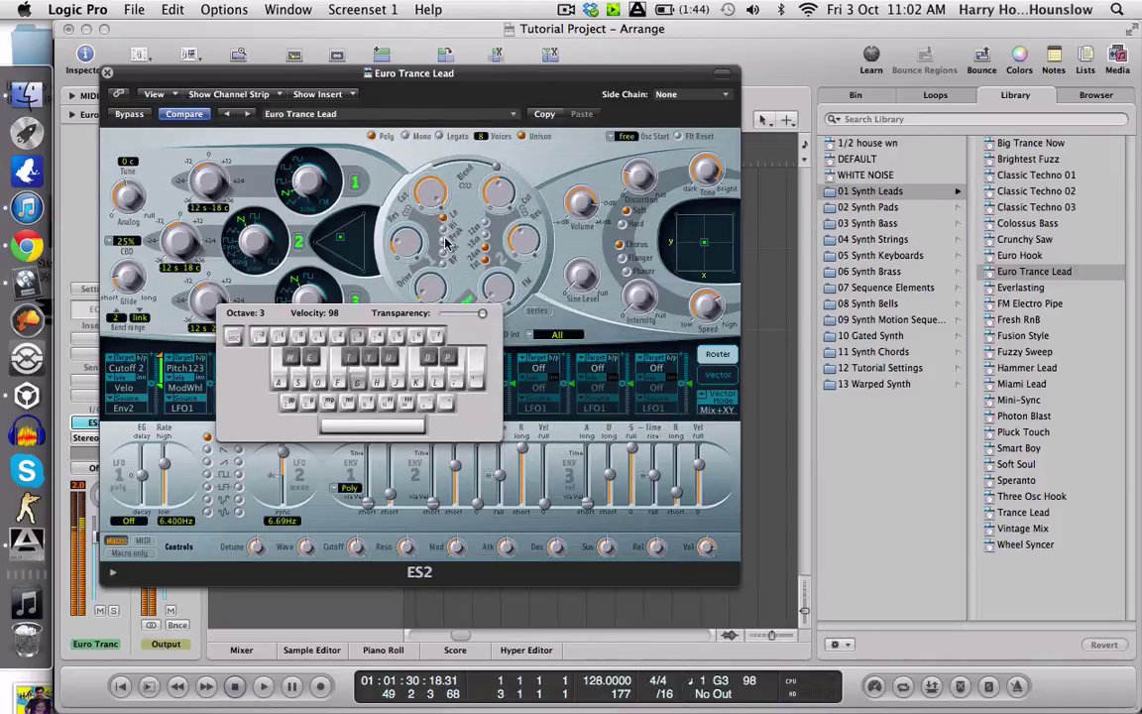
pyautogui.press('g')
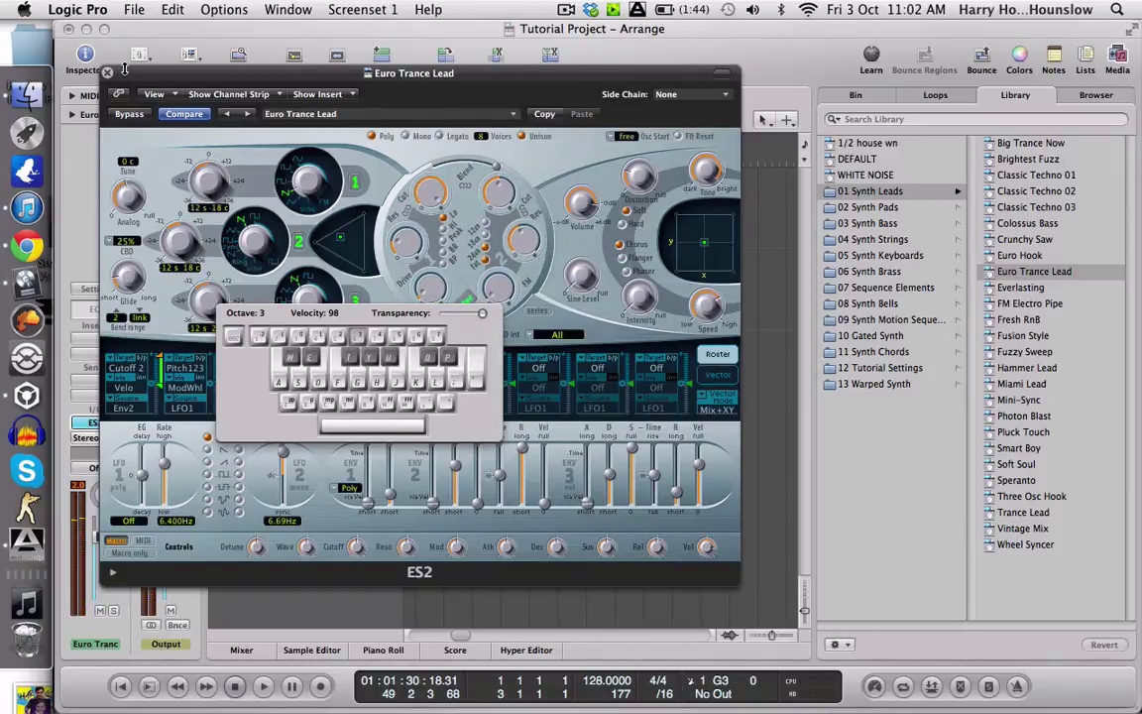
pyautogui.click(107, 72)
pyautogui.press('super+k')
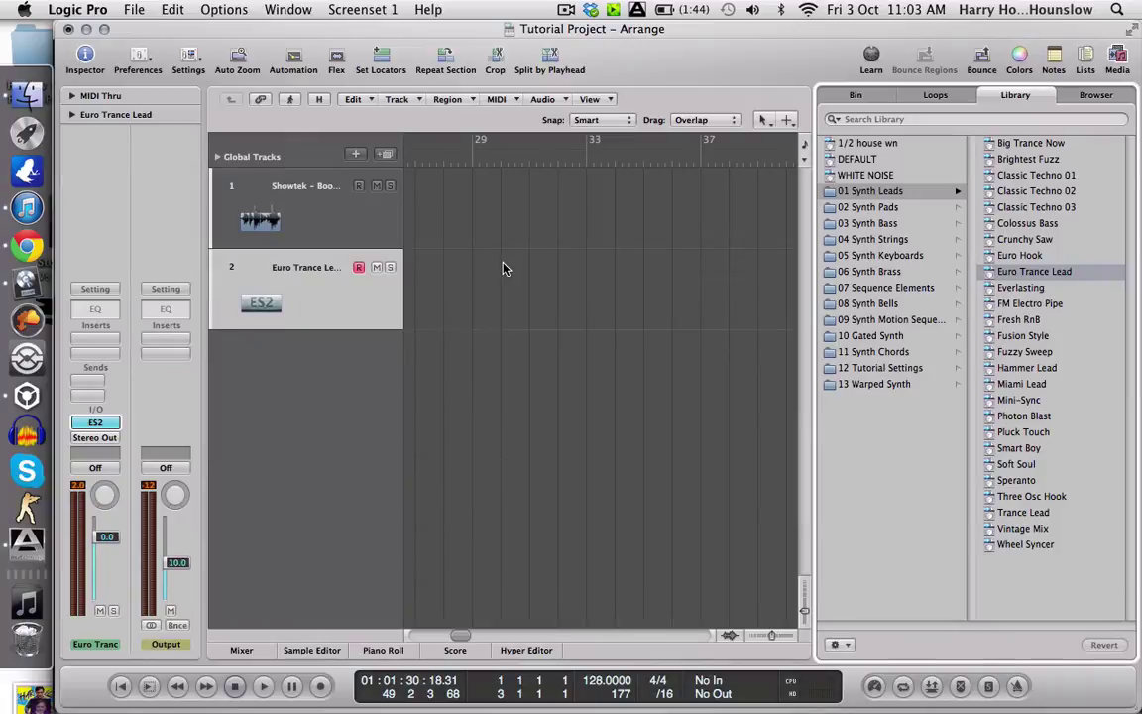
pyautogui.hscroll(-10, 504, 269)
pyautogui.press('Escape')
# - Pencil a new MIDI region at bar 1 on track 2 and open it in the Piano Roll
pyautogui.click(537, 294)
pyautogui.press('Escape')
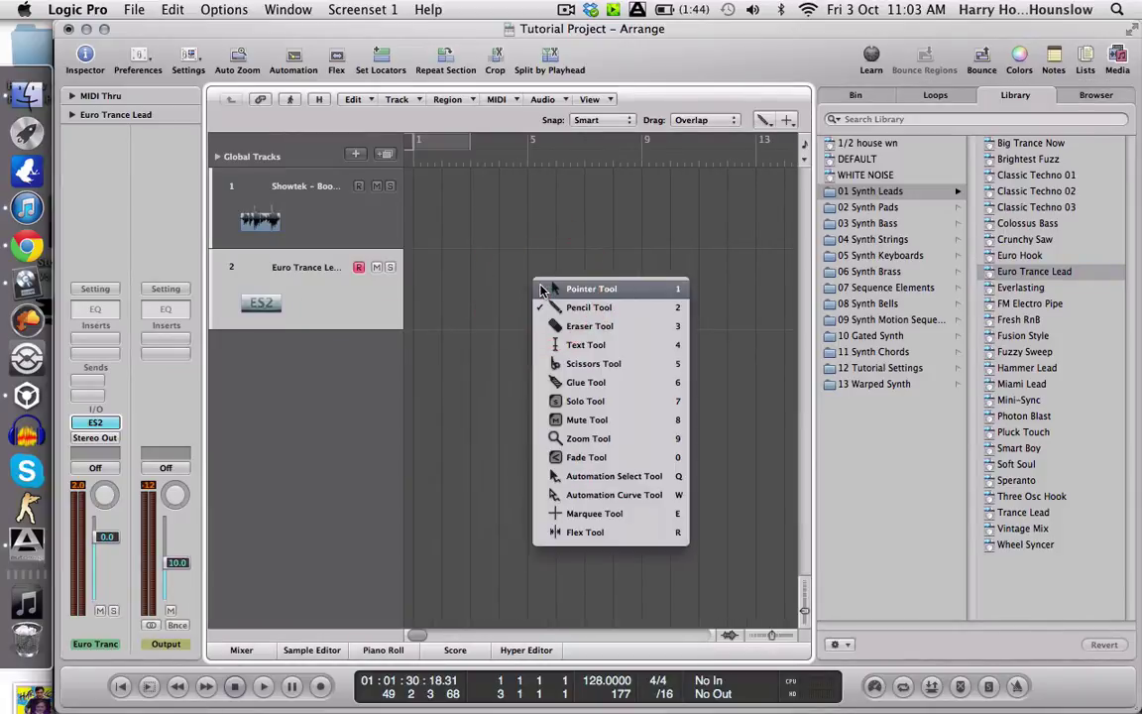
pyautogui.click(583, 311)
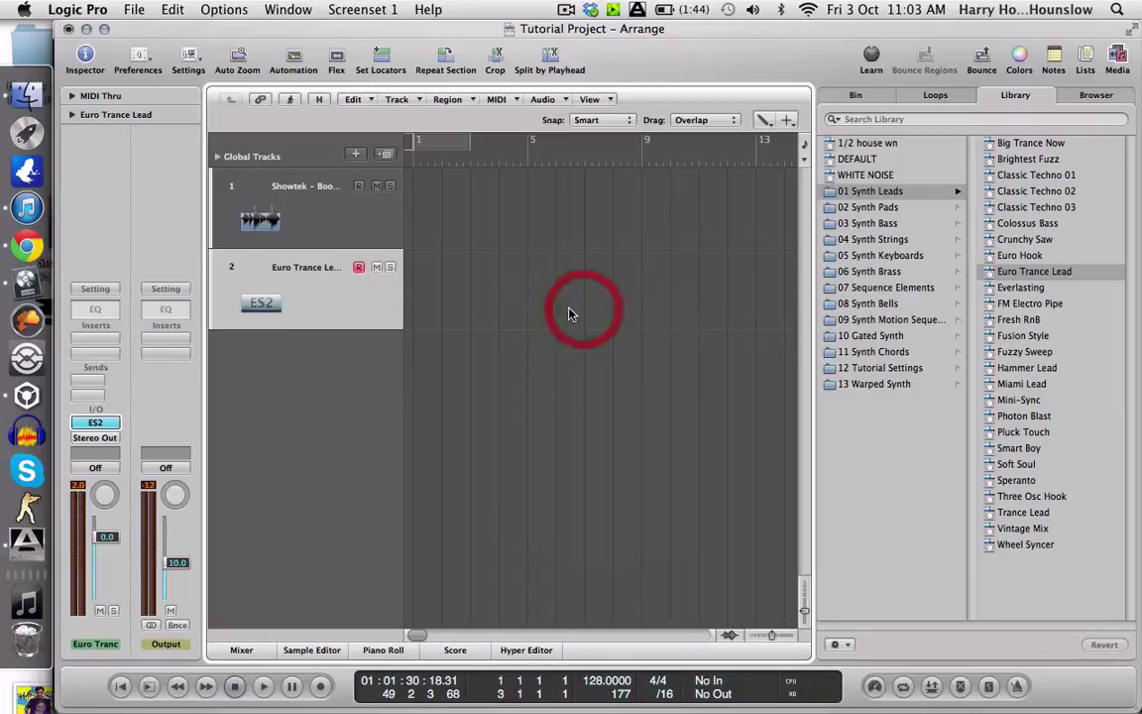
pyautogui.click(428, 279)
pyautogui.press('Escape')
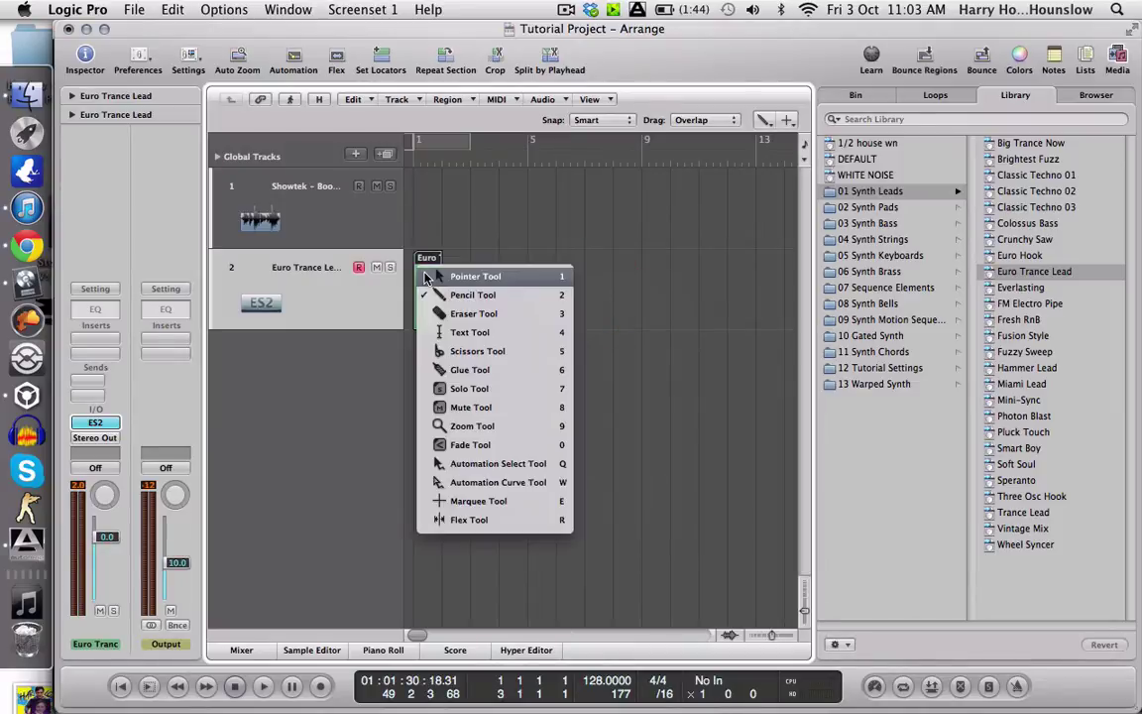
pyautogui.click(428, 281)
pyautogui.doubleClick(428, 295)
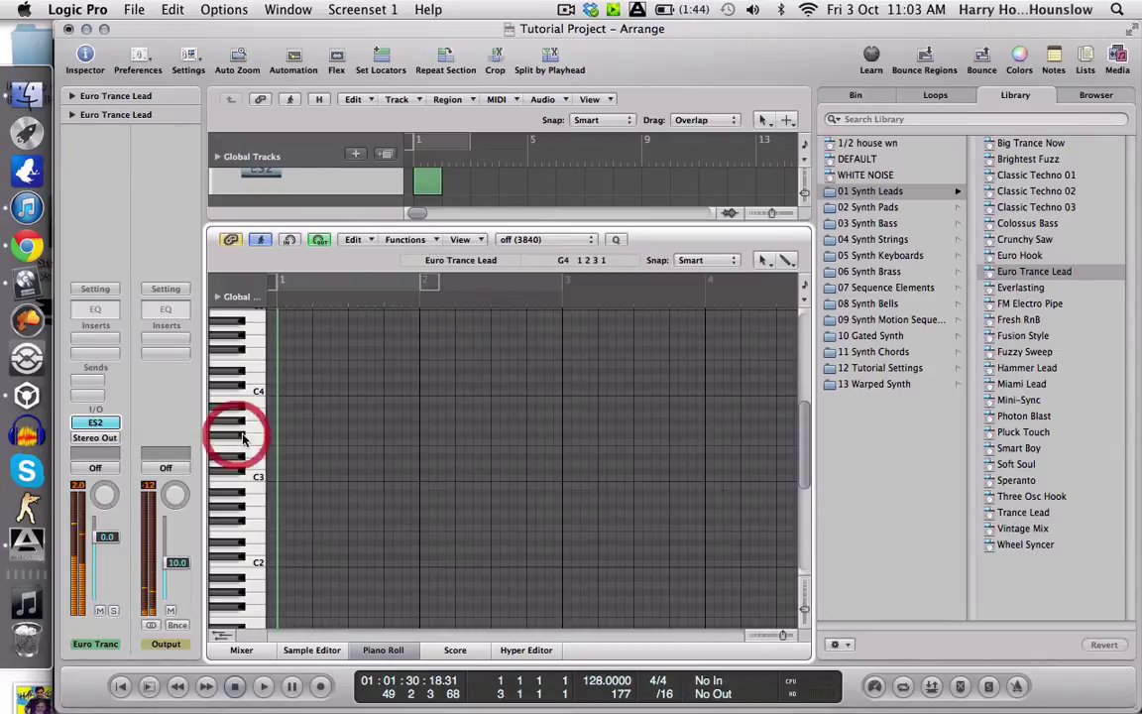
# - Pencil four short F3 notes in bar 1, then set a cycle over bars 1–2 and play
pyautogui.moveTo(284, 444); pyautogui.dragTo(287, 443)
pyautogui.click(315, 444)
pyautogui.click(354, 444)
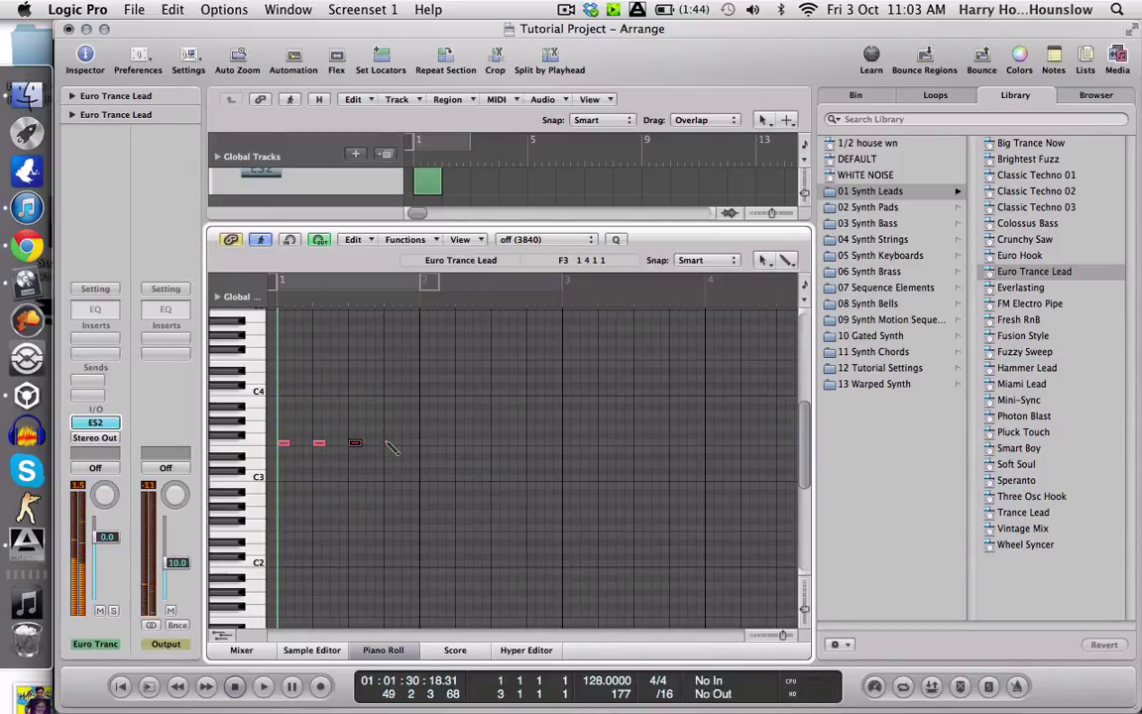
pyautogui.click(391, 443)
pyautogui.moveTo(419, 149); pyautogui.dragTo(445, 157)
pyautogui.press('space')
# - Close the Piano Roll, delete the Showtek audio track, and play the bars 1–2 cycle again
pyautogui.click(367, 652)
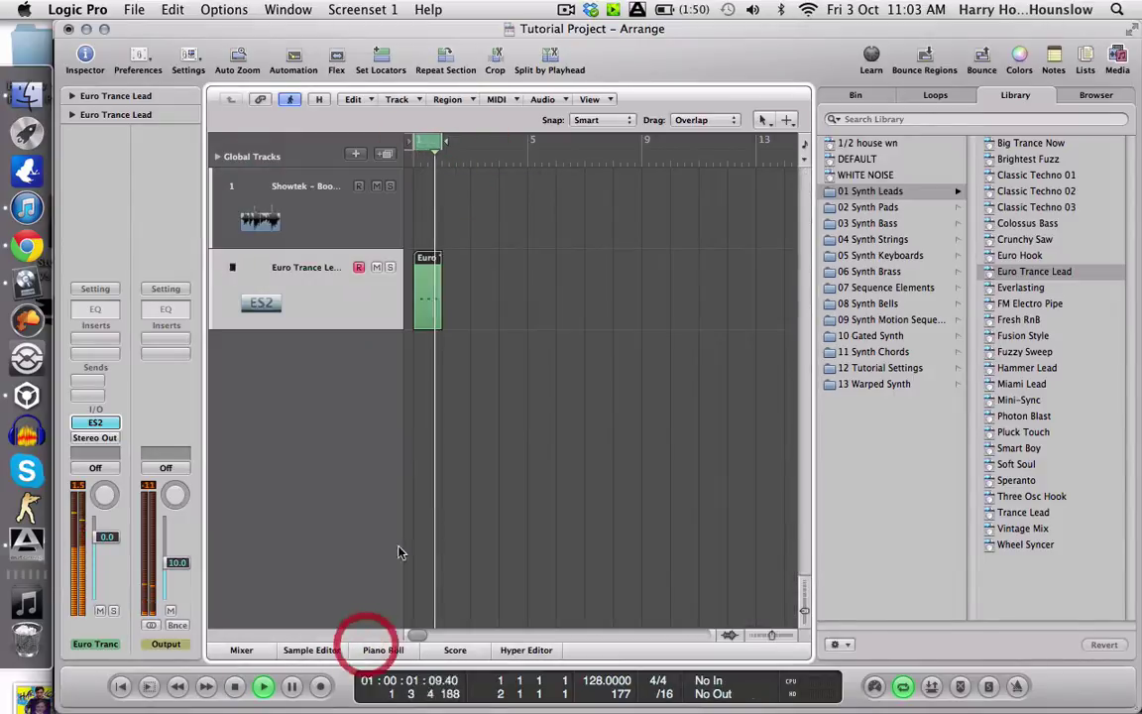
pyautogui.click(427, 146)
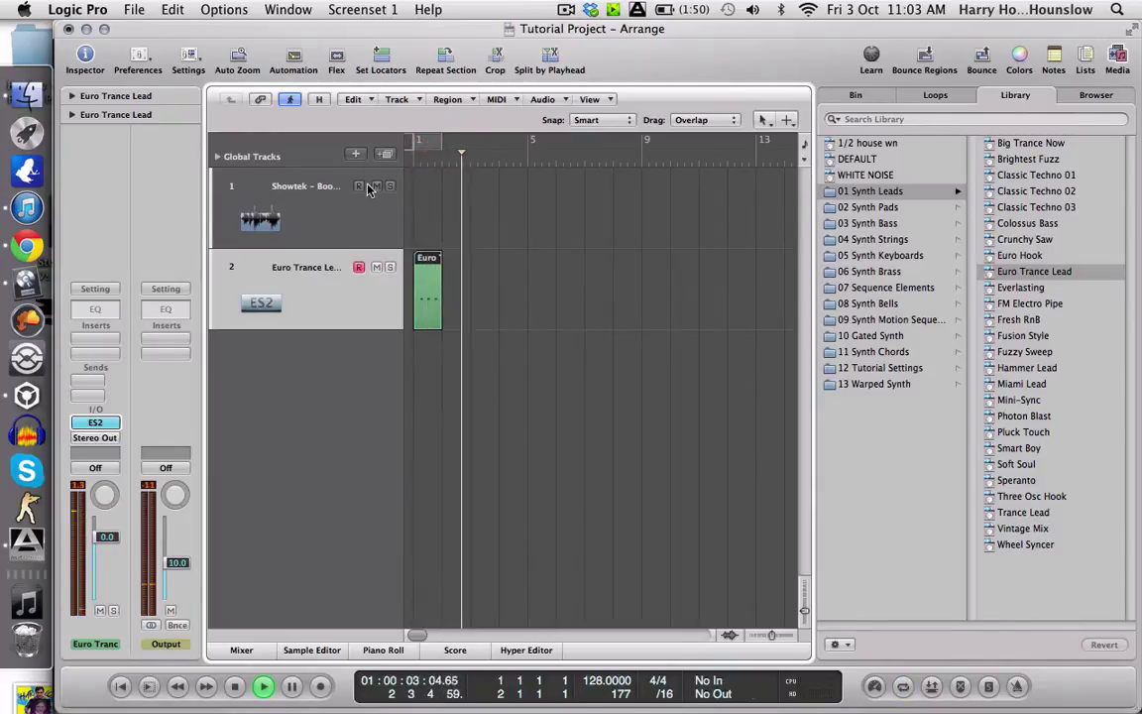
pyautogui.click(312, 204)
pyautogui.press('super+BackSpace')
pyautogui.click(434, 141)
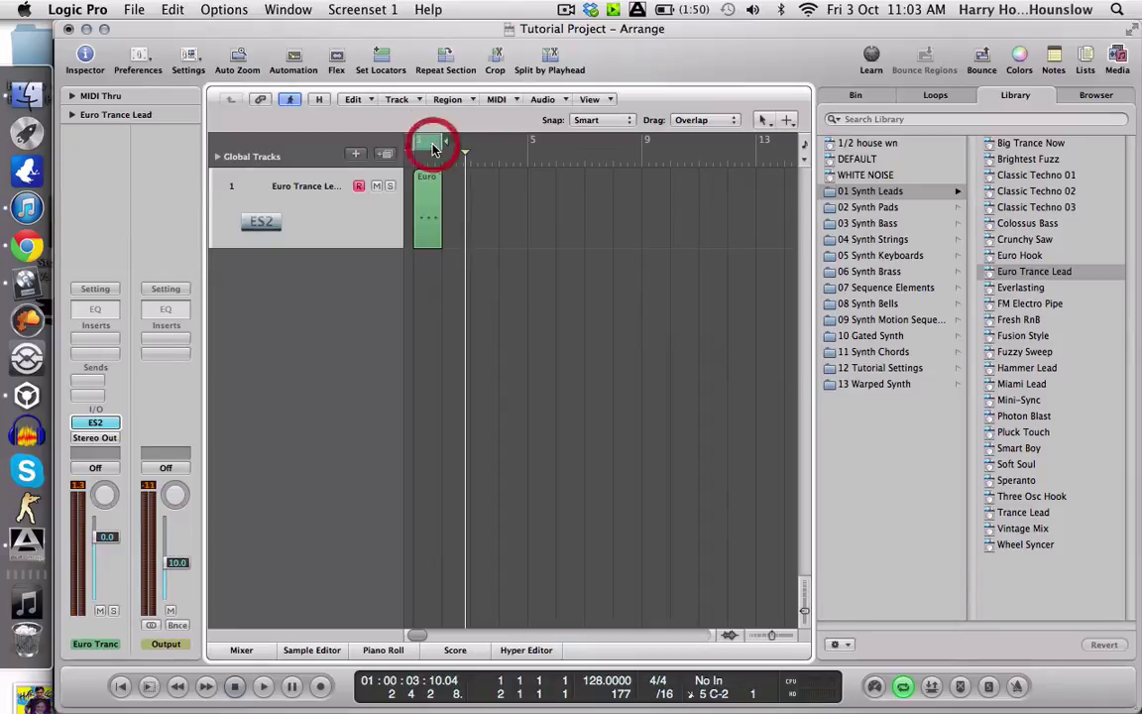
pyautogui.press('space')
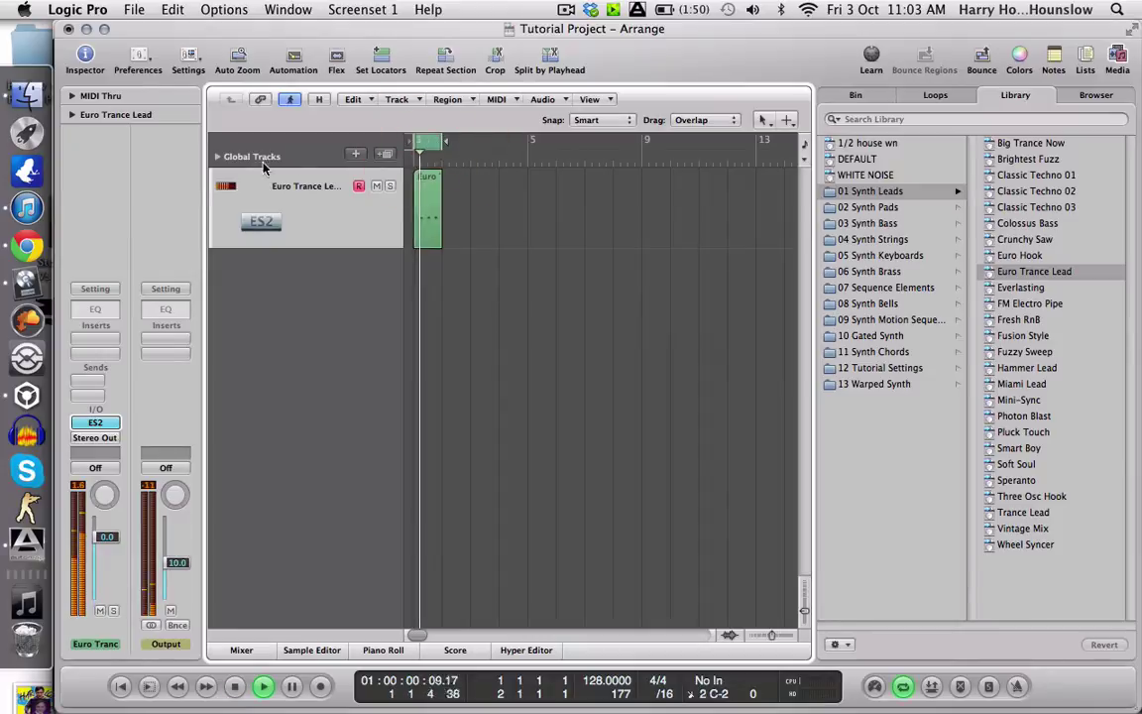
pyautogui.click(100, 342)
pyautogui.moveTo(89, 368)
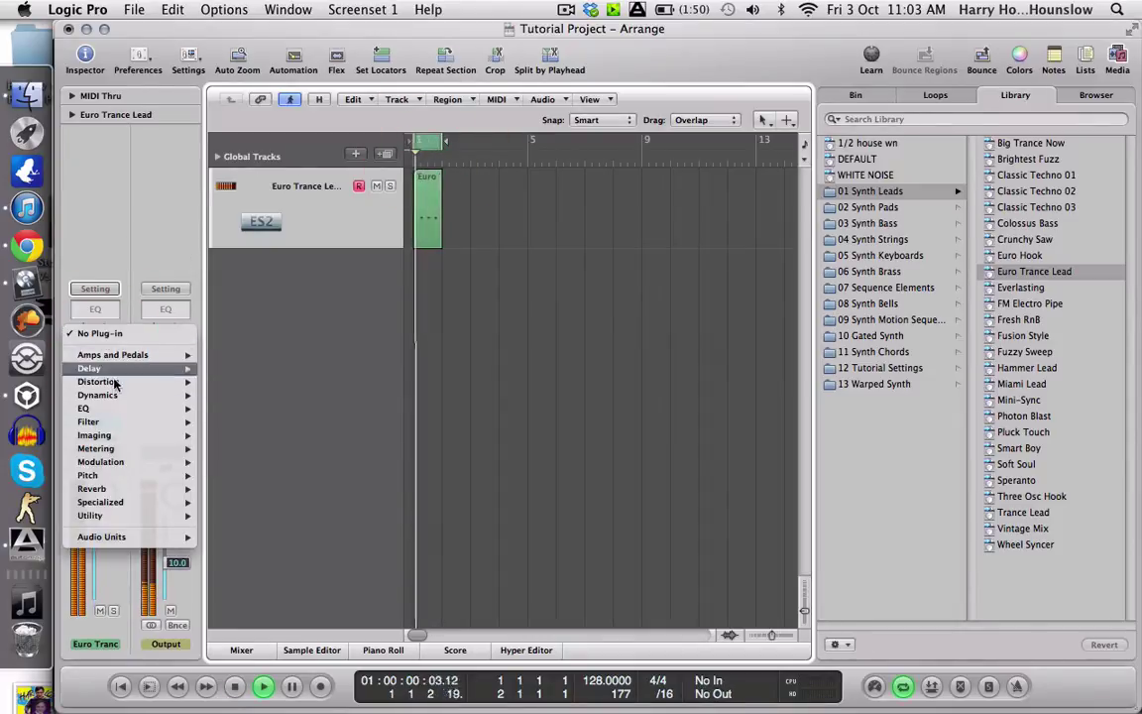
pyautogui.moveTo(109, 489)
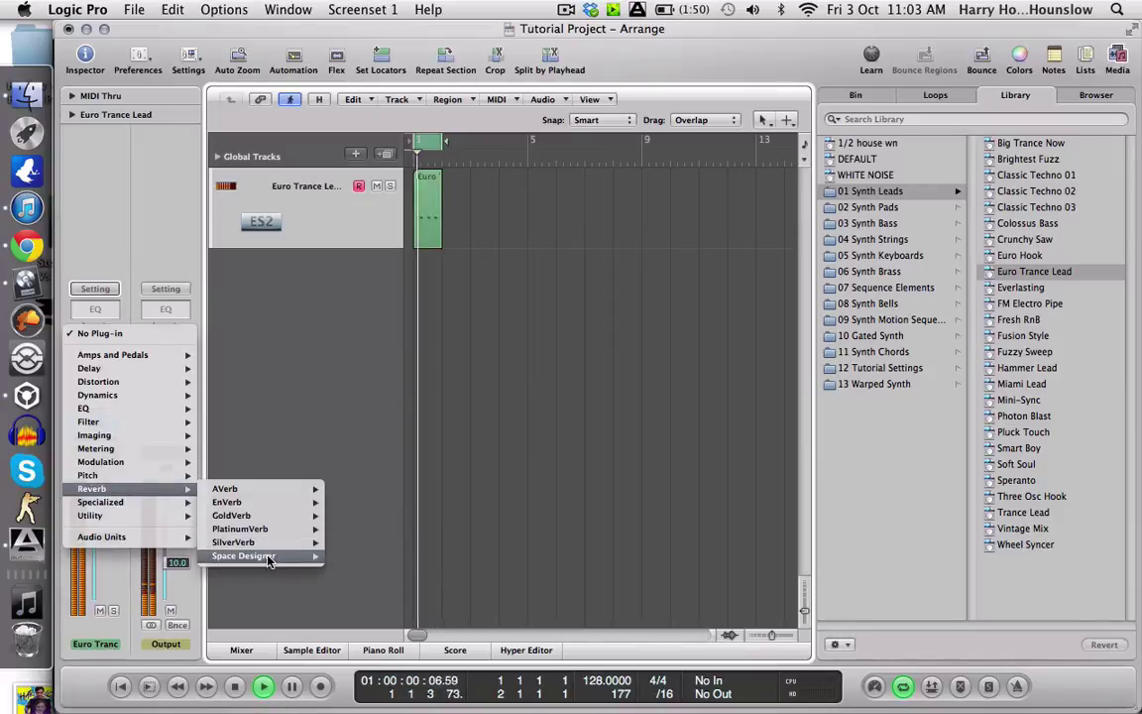
pyautogui.moveTo(268, 555)
pyautogui.click(347, 558)
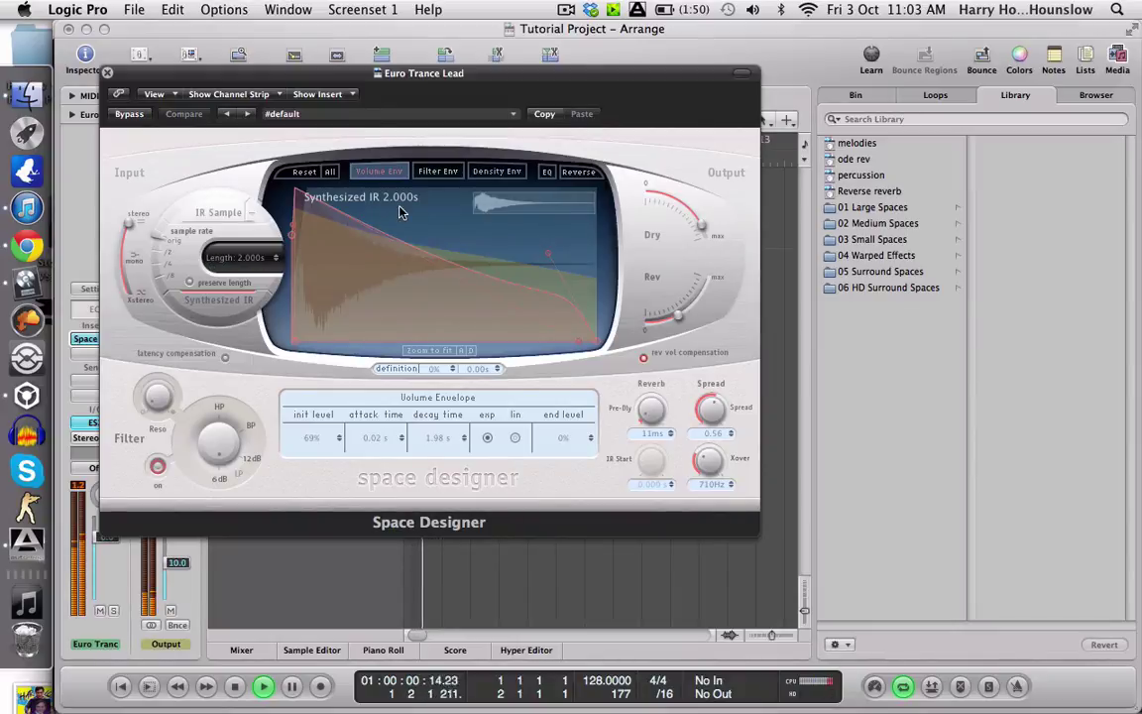
pyautogui.click(107, 73)
pyautogui.click(95, 338)
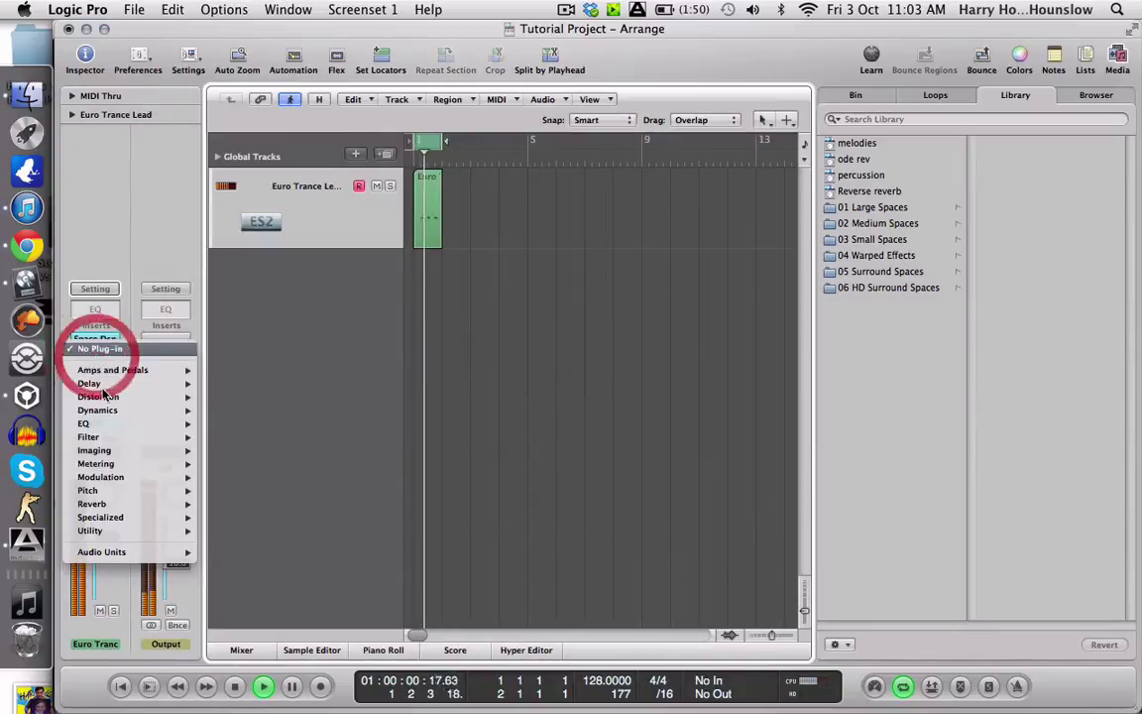
pyautogui.click(319, 396)
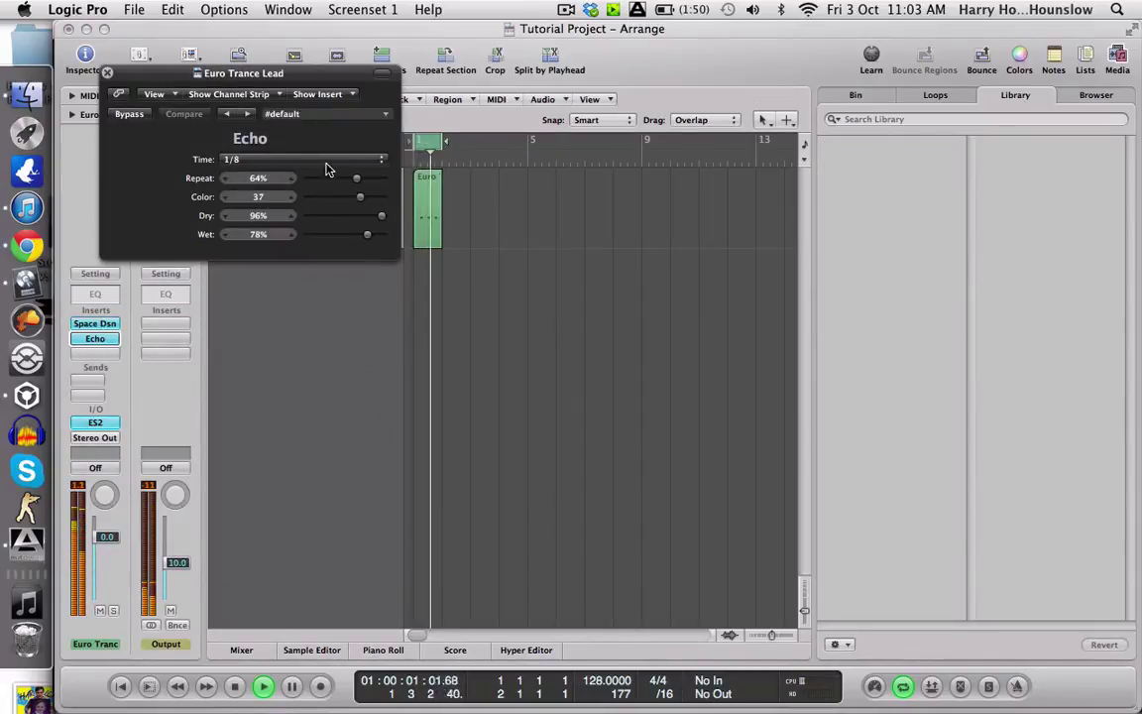
pyautogui.click(352, 179)
pyautogui.moveTo(352, 180); pyautogui.dragTo(323, 180)
pyautogui.click(107, 73)
pyautogui.press('space')
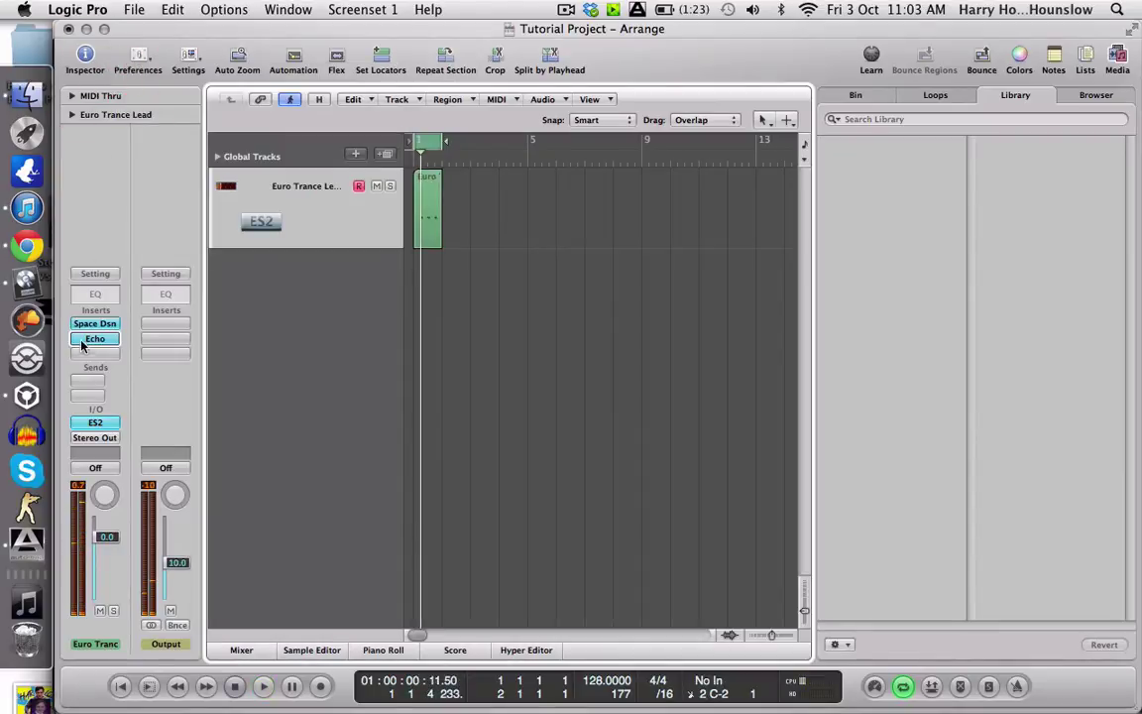
pyautogui.click(84, 339)
pyautogui.click(89, 365)
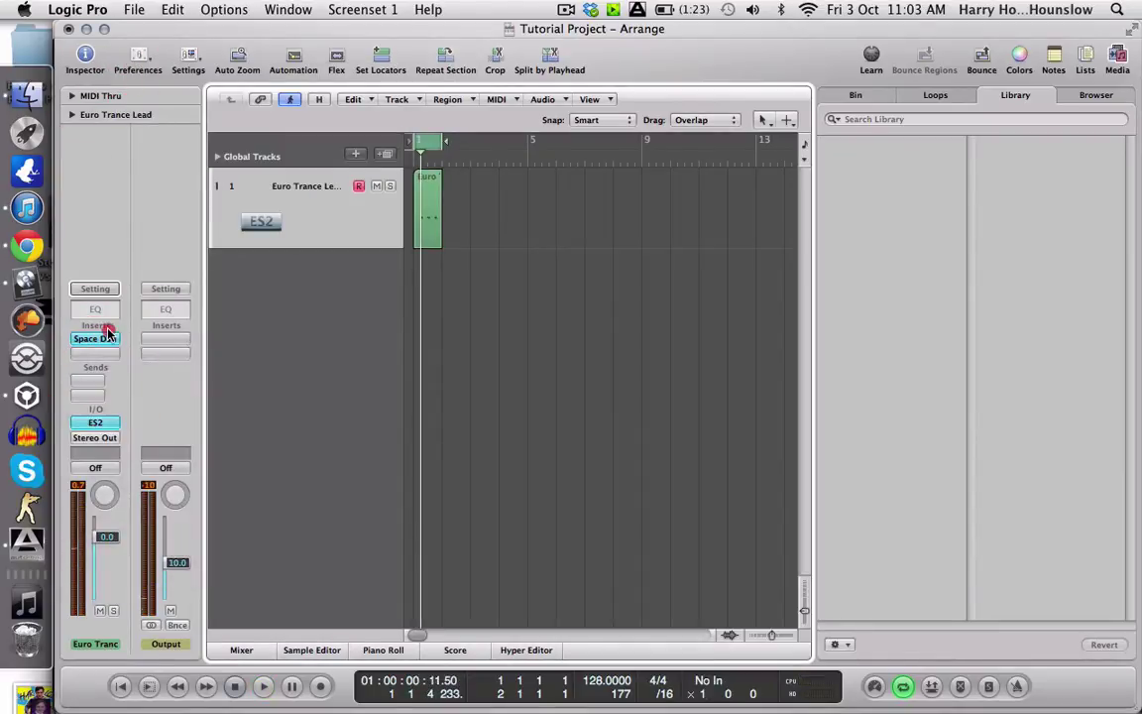
pyautogui.click(109, 340)
pyautogui.click(109, 339)
pyautogui.click(147, 358)
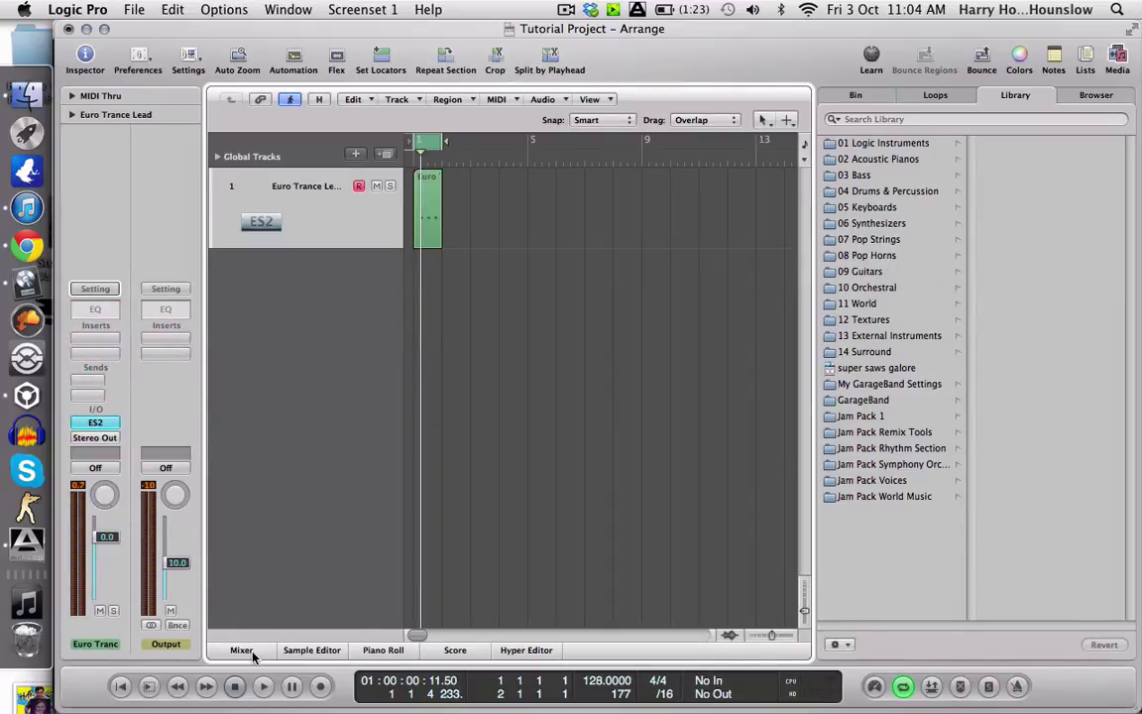
# - Raise the second note and lower the third in the Piano Roll, then close the editor
pyautogui.press('space')
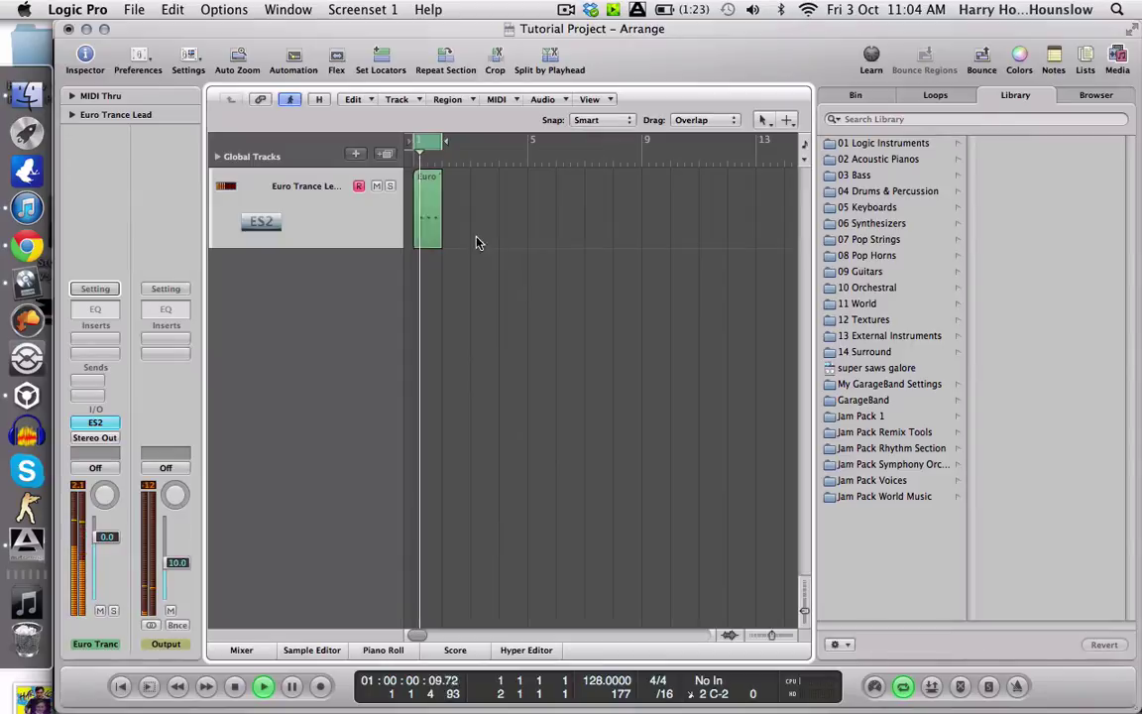
pyautogui.doubleClick(428, 211)
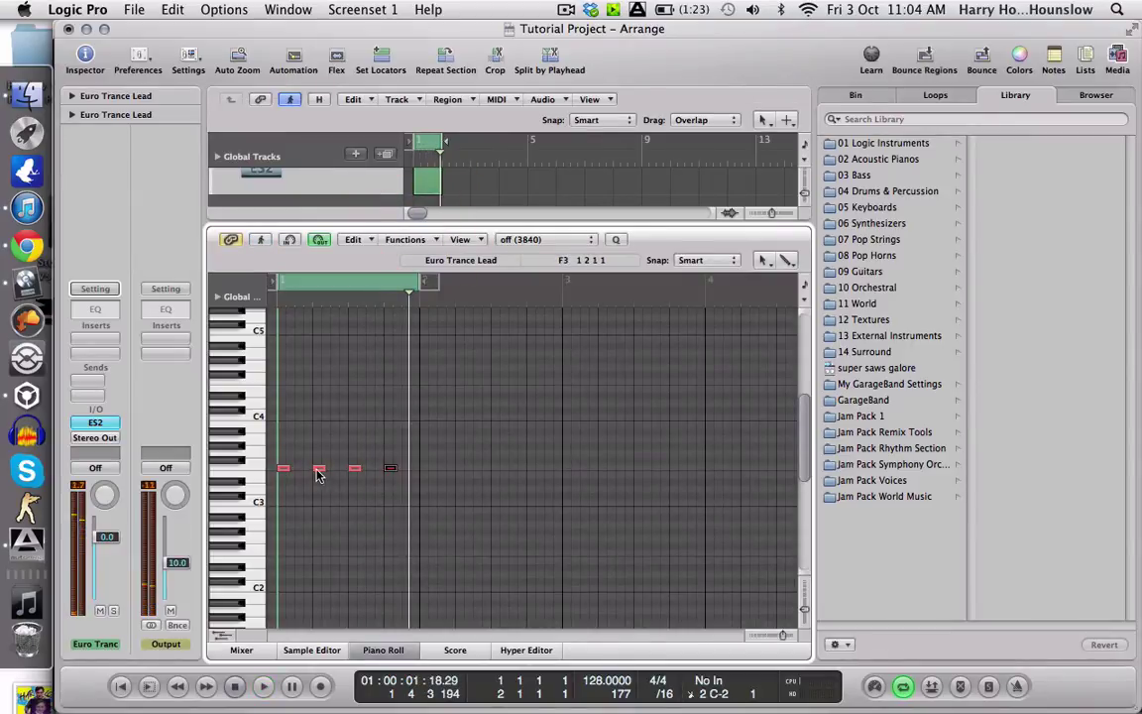
pyautogui.moveTo(317, 474); pyautogui.dragTo(390, 434)
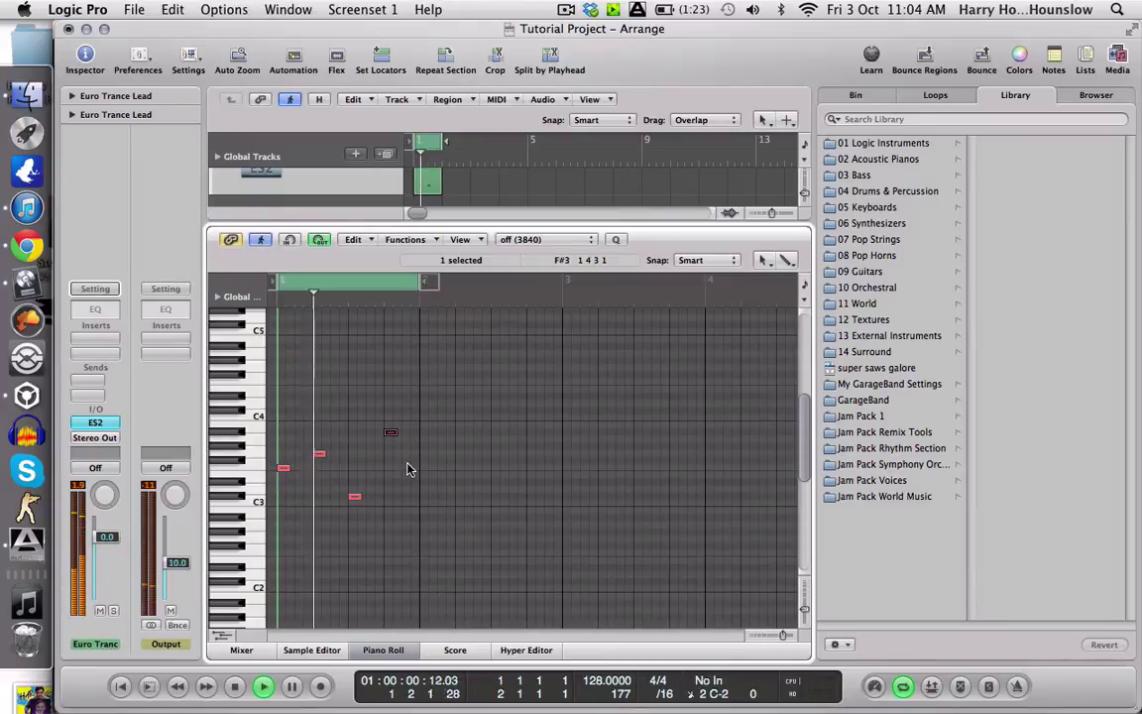
pyautogui.click(442, 555)
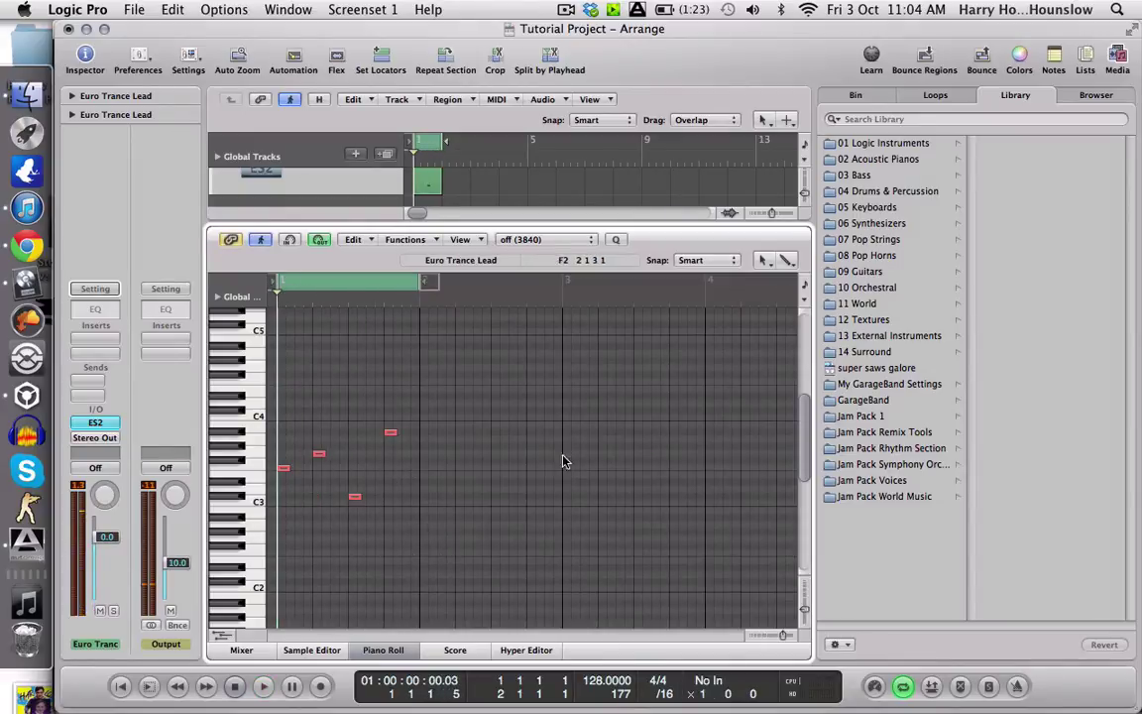
pyautogui.click(765, 262)
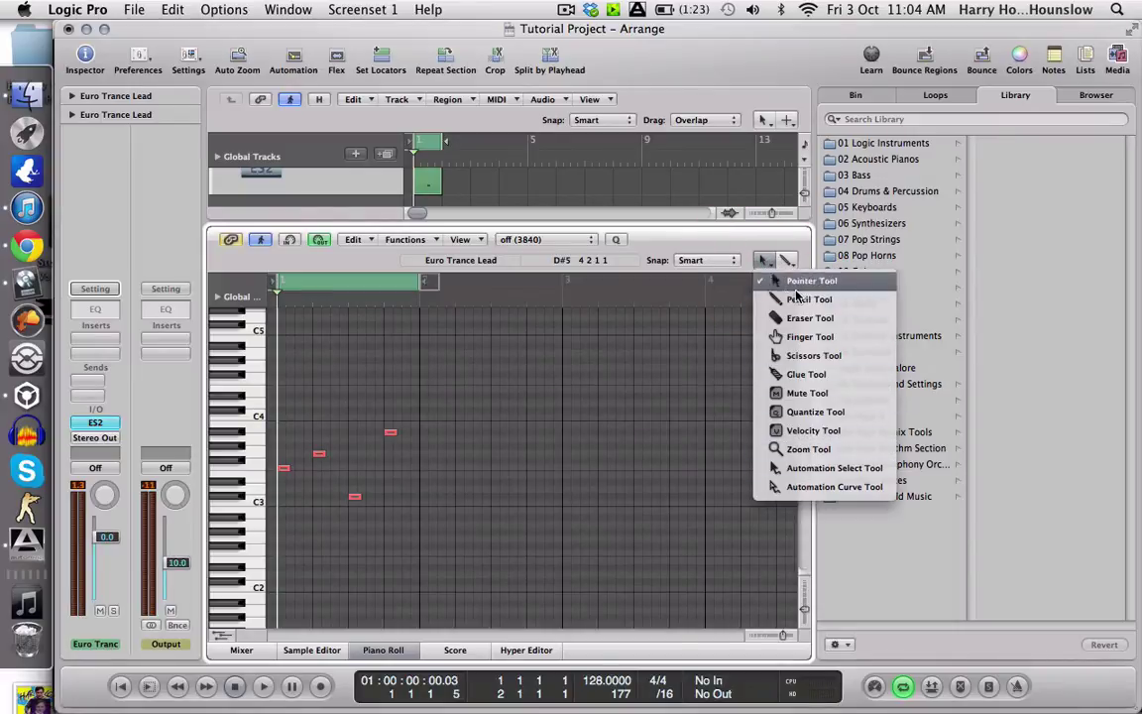
pyautogui.click(394, 659)
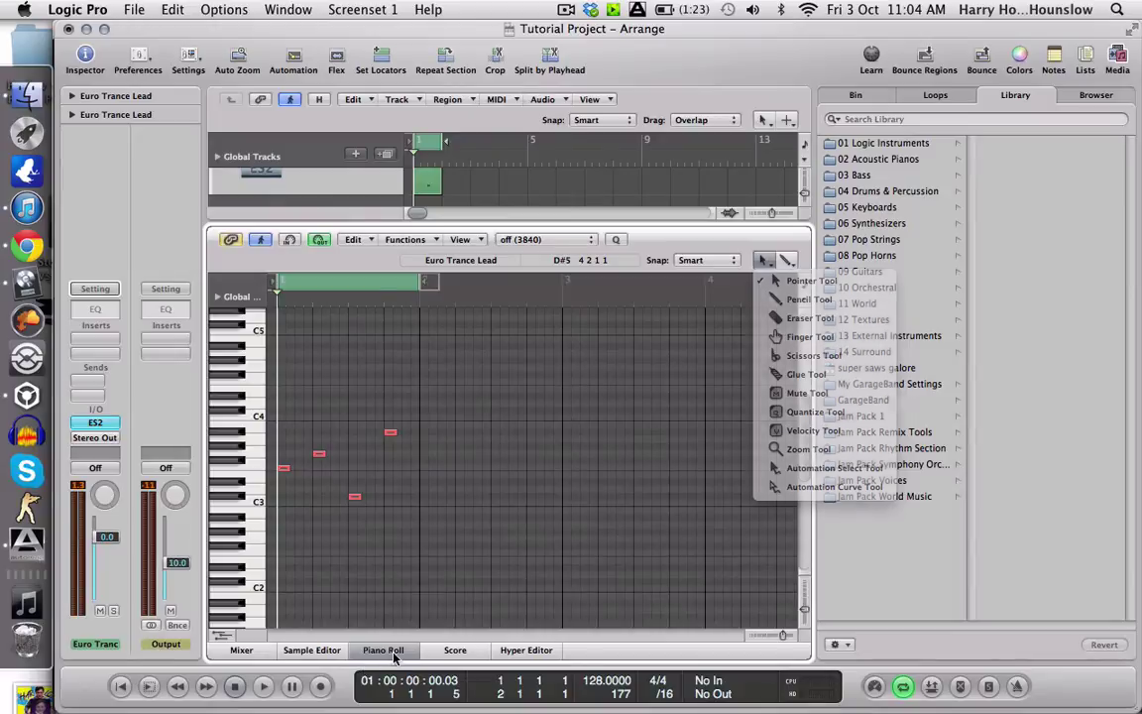
pyautogui.click(394, 652)
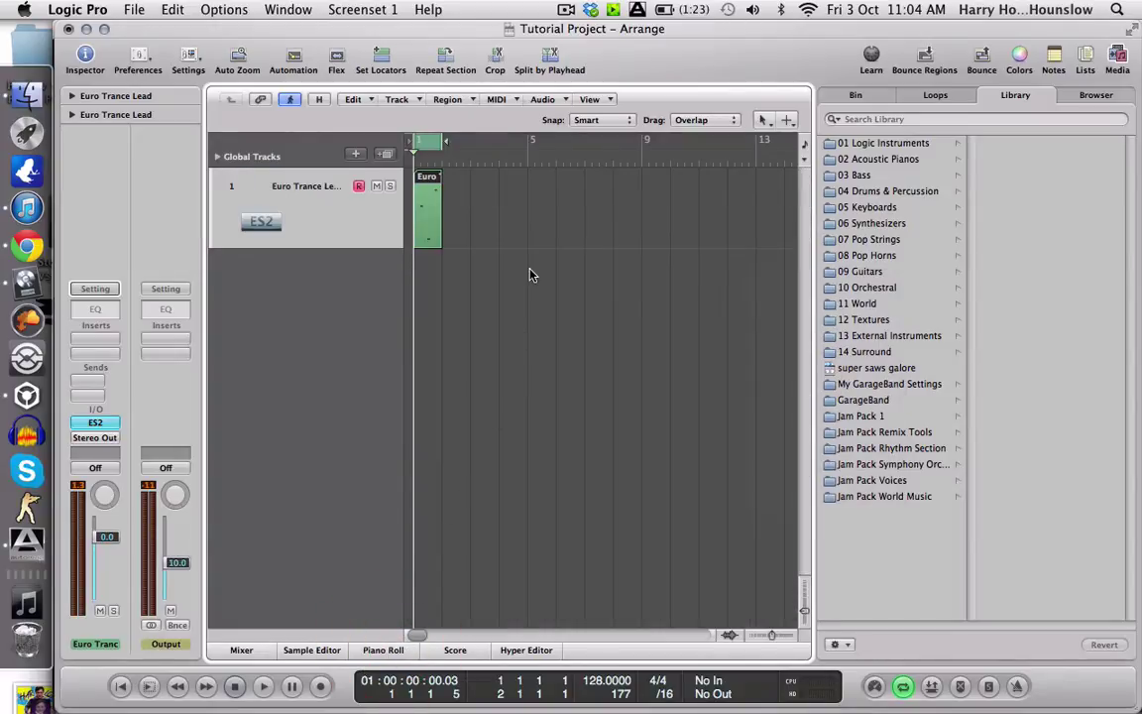
# - Erase the Euro Trance Lead region with the Eraser tool, then return to the Pointer tool
pyautogui.press('Escape')
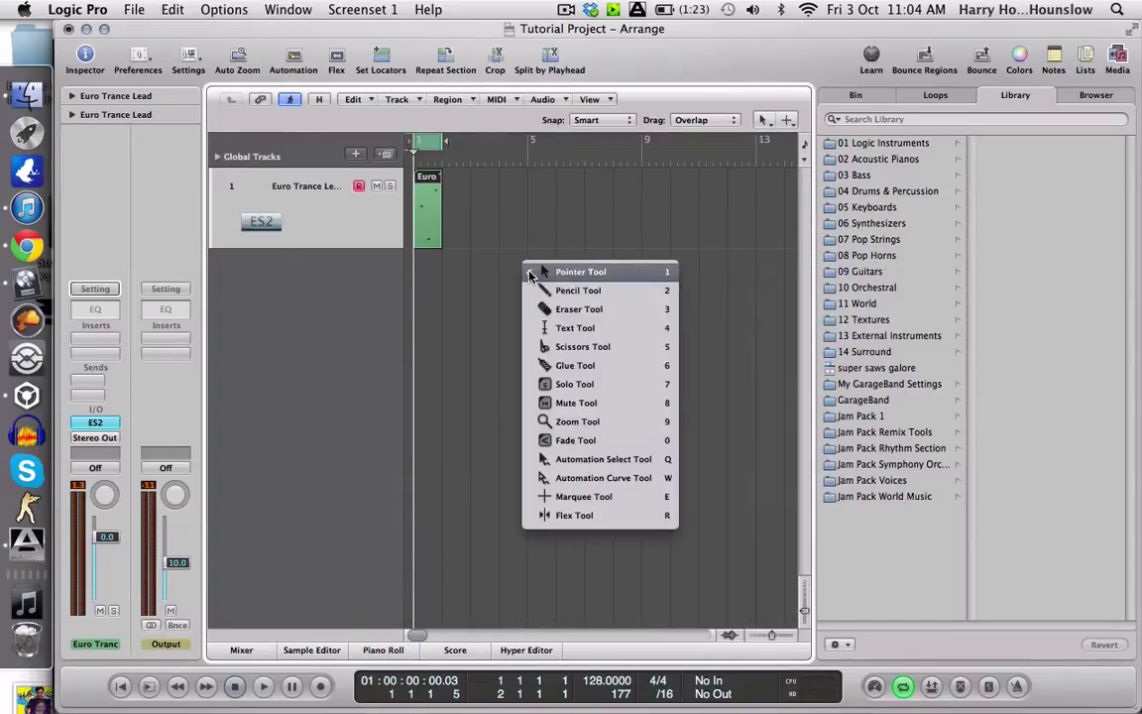
pyautogui.click(580, 309)
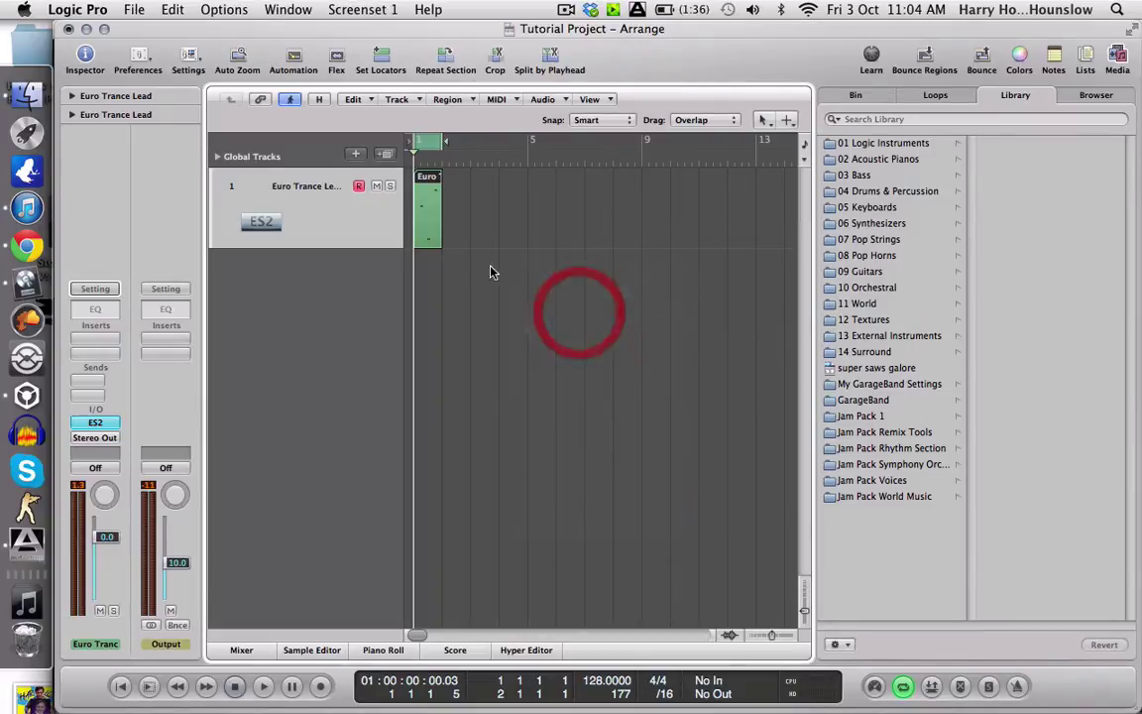
pyautogui.click(428, 218)
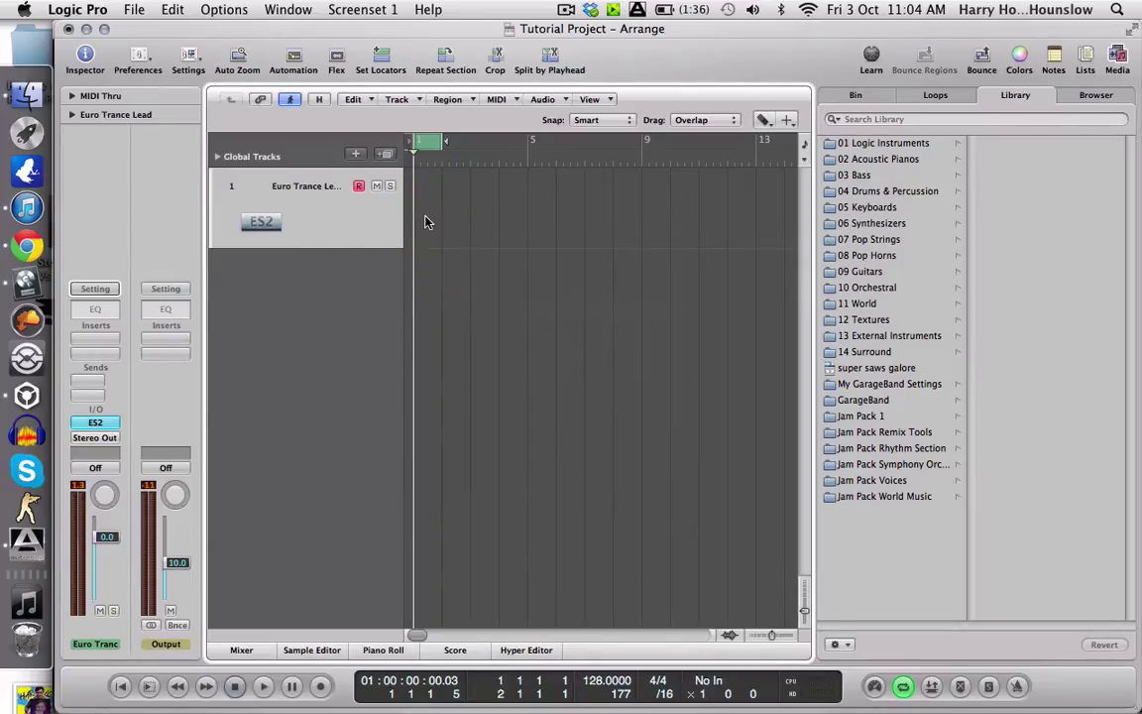
pyautogui.press('Escape')
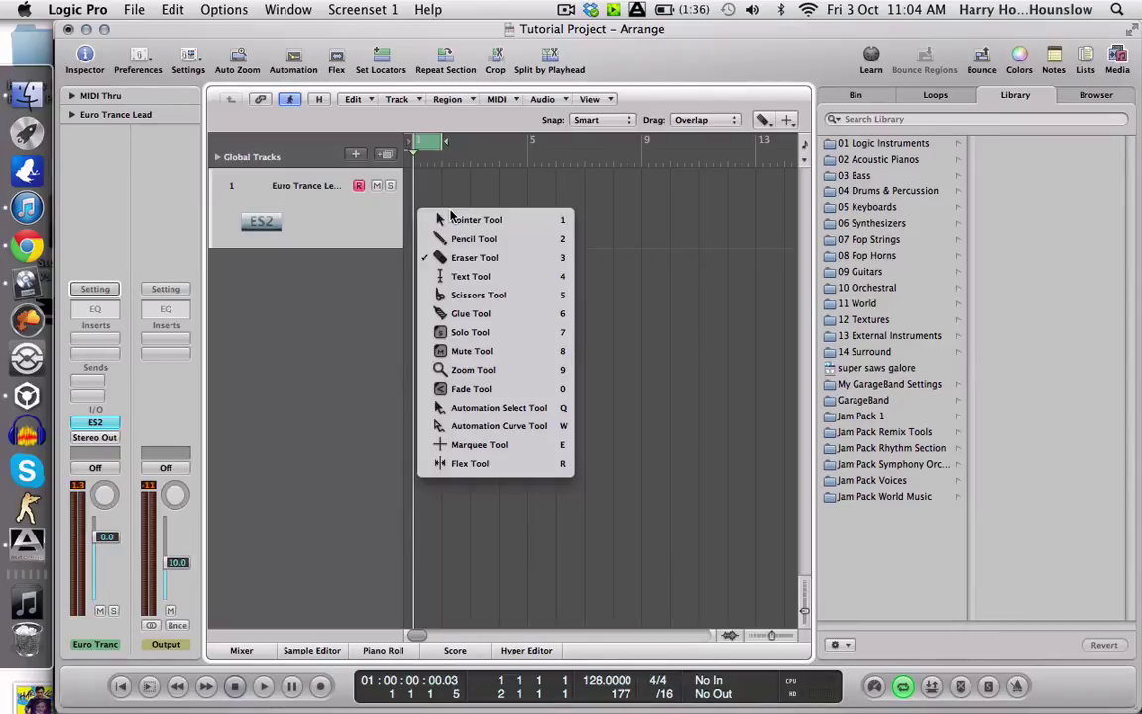
pyautogui.click(472, 179)
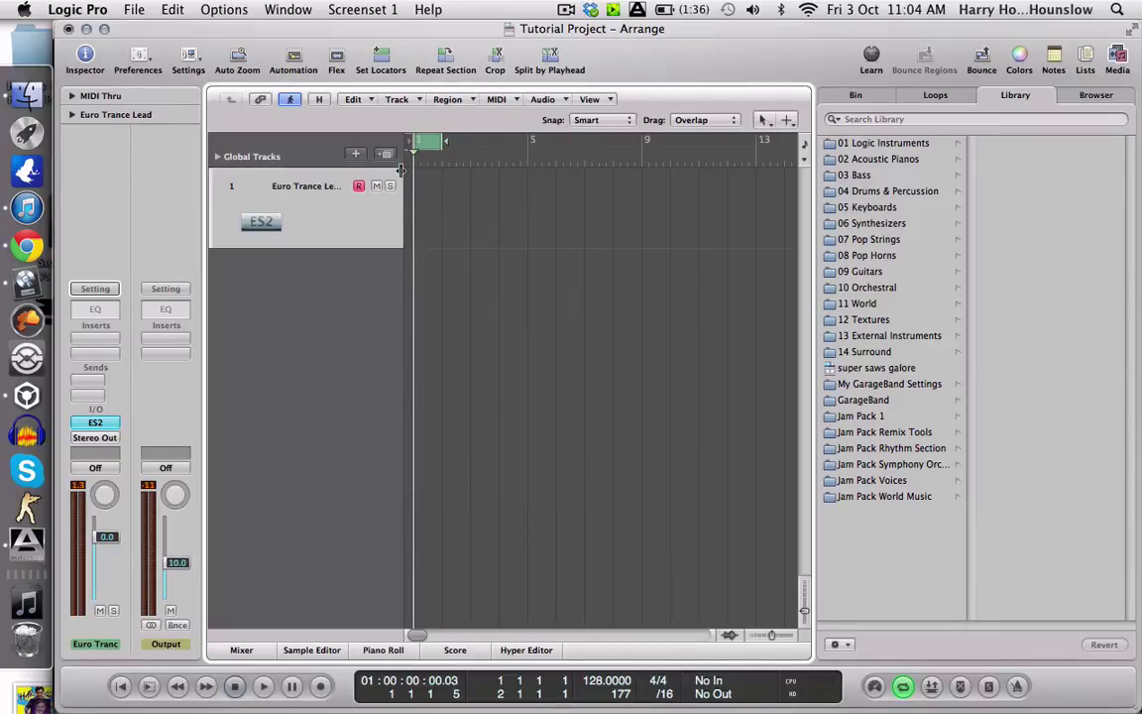
# - Undo back to the three audio tracks Audio 5, Zenit and Showtek
pyautogui.press('super+v')
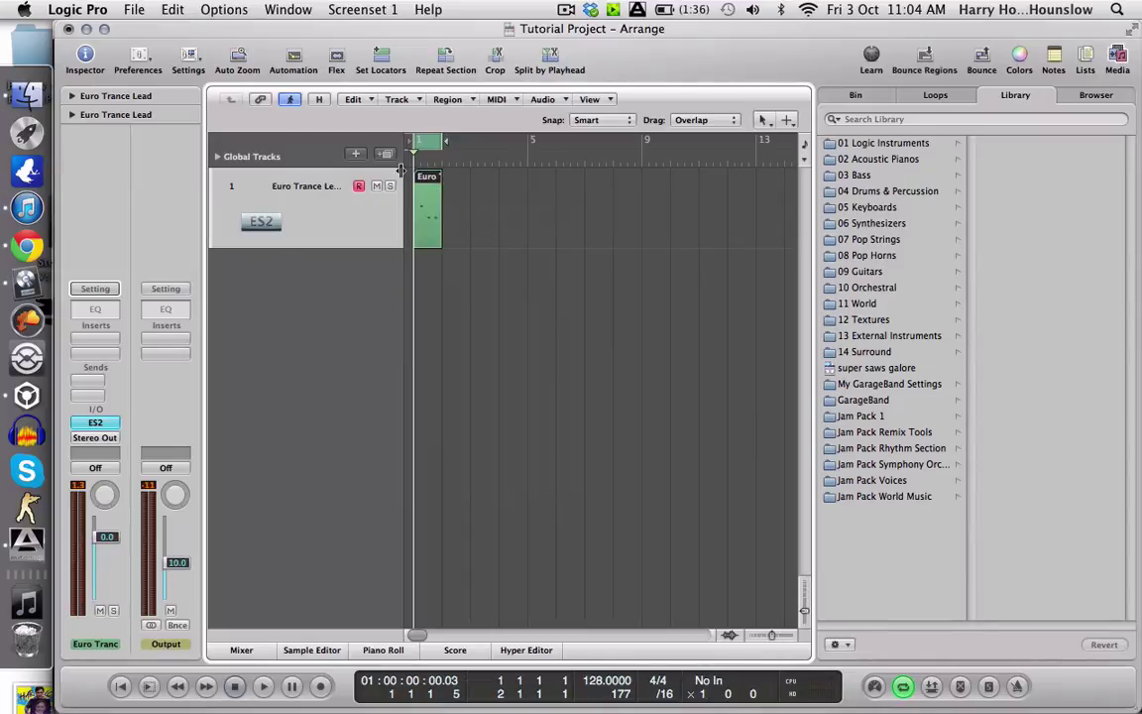
pyautogui.press('super+z')
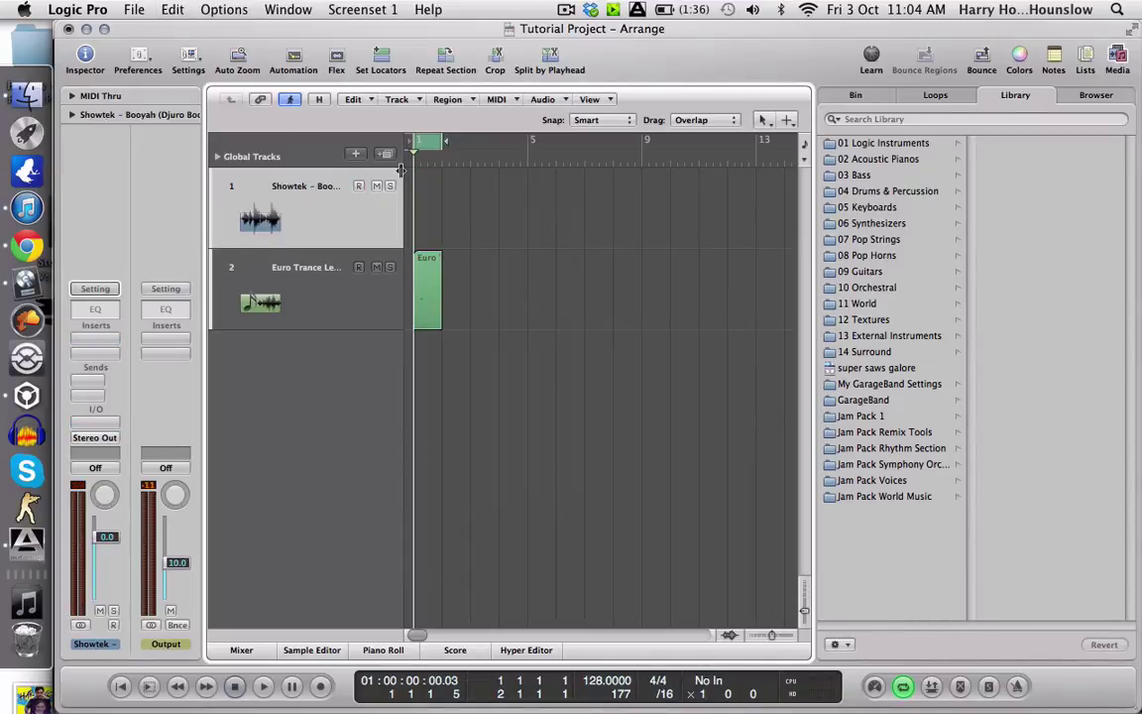
pyautogui.press('super+z')
pyautogui.press('super+z')
pyautogui.press('super+z')
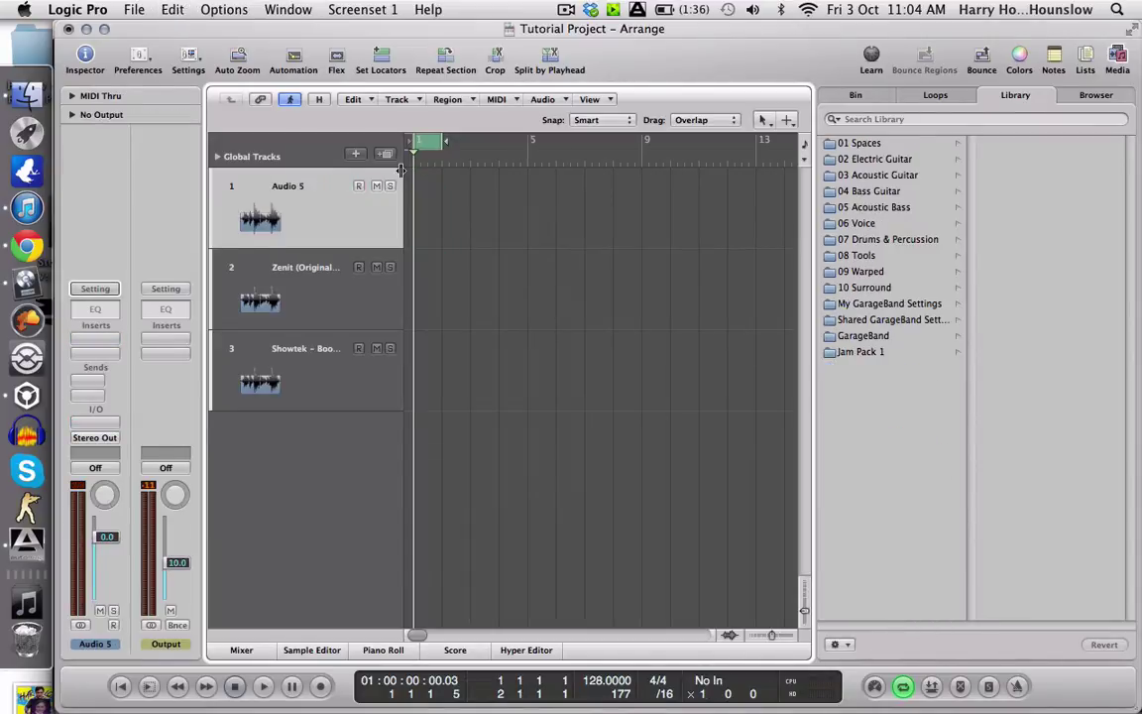
# - Undo once more to restore Audio 5's Proxy region, solo the track and start playback
pyautogui.press('super+z')
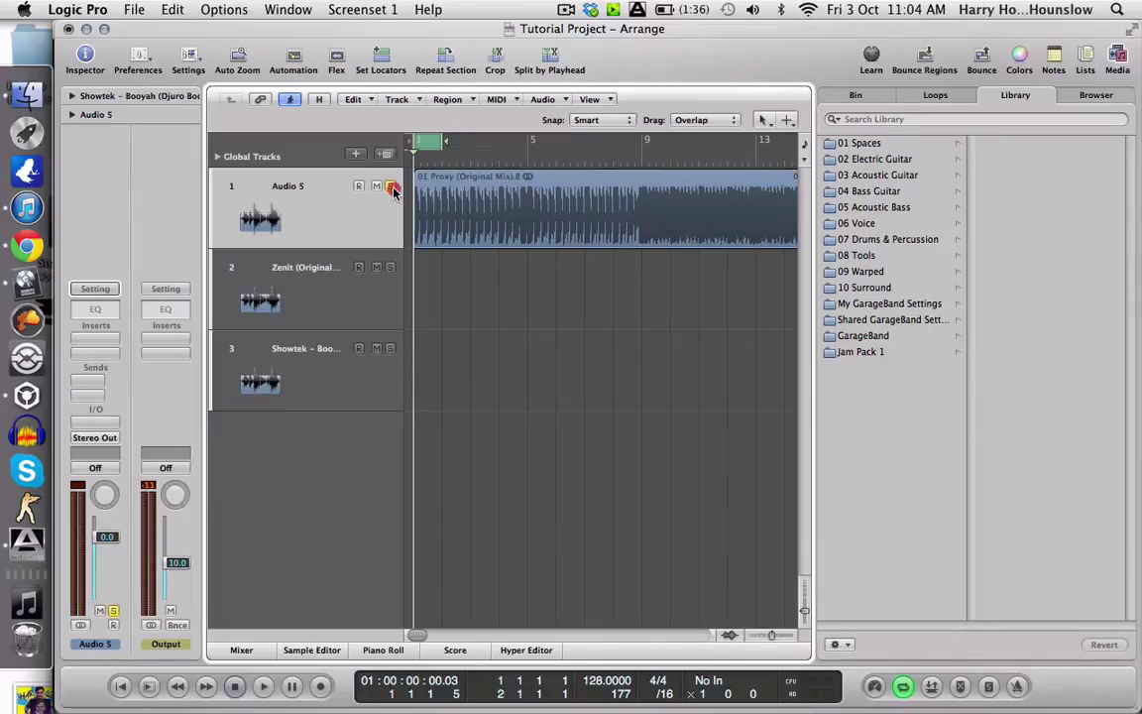
pyautogui.click(391, 186)
pyautogui.click(420, 141)
pyautogui.press('space')
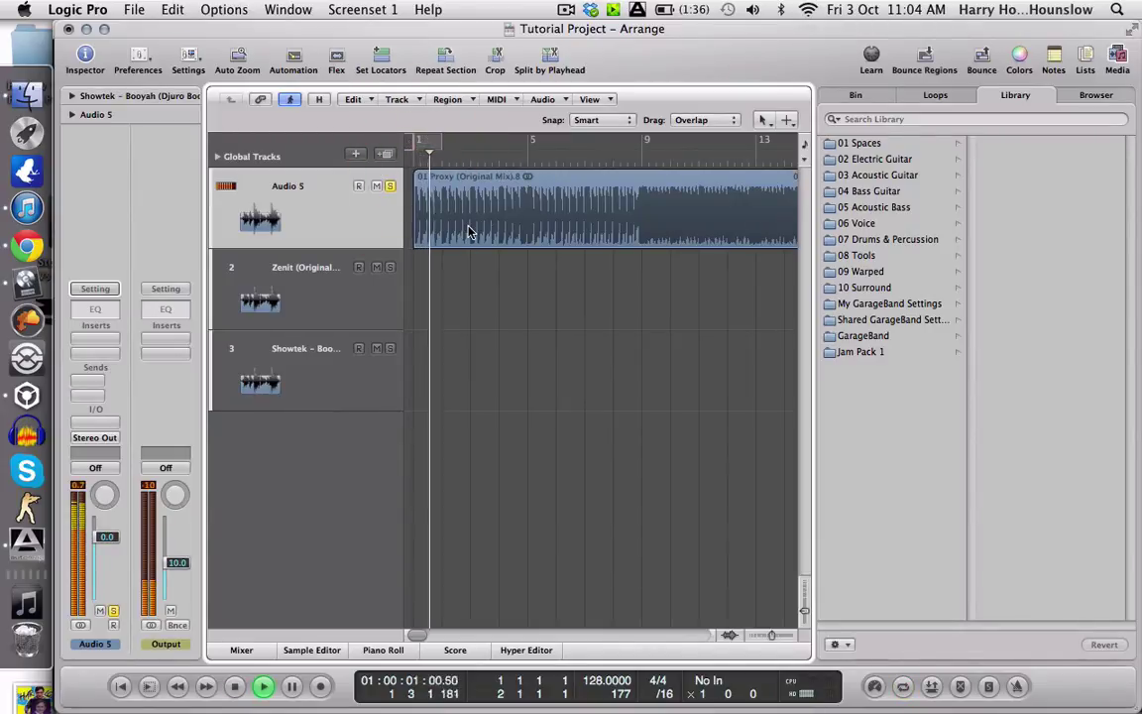
# - Show Audio 5's volume automation, add points and flatten the line at 0.0 dB
pyautogui.press('Escape')
pyautogui.press('Escape')
pyautogui.press('a')
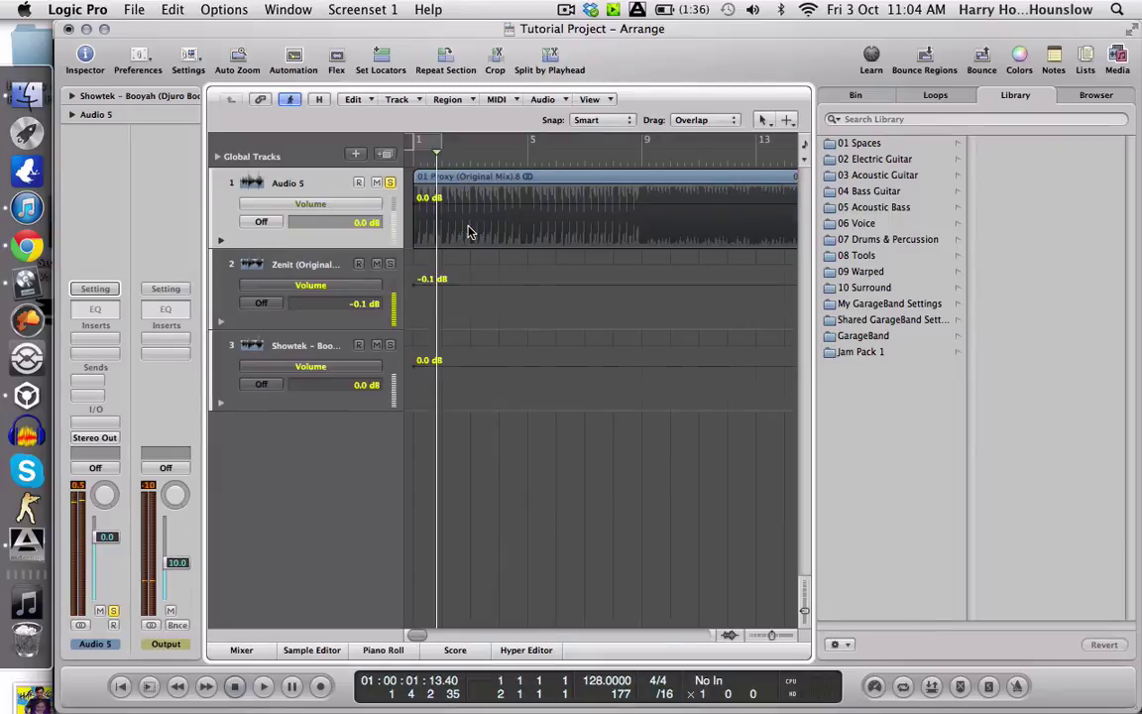
pyautogui.click(641, 205)
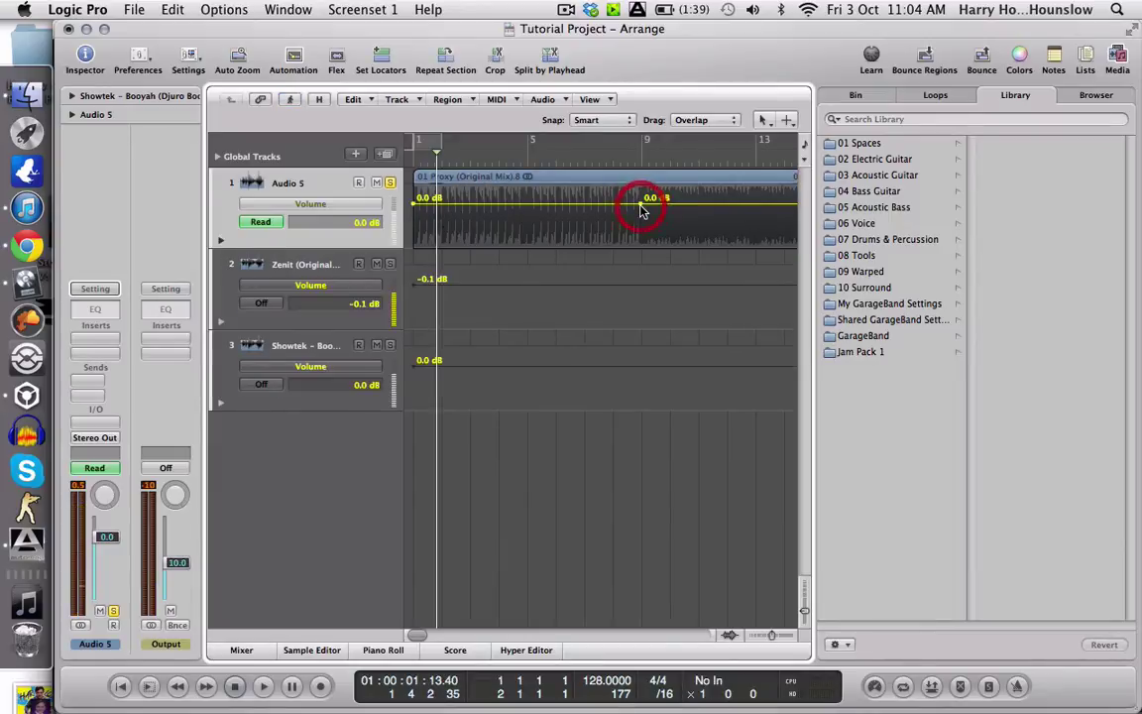
pyautogui.moveTo(415, 200); pyautogui.dragTo(408, 255)
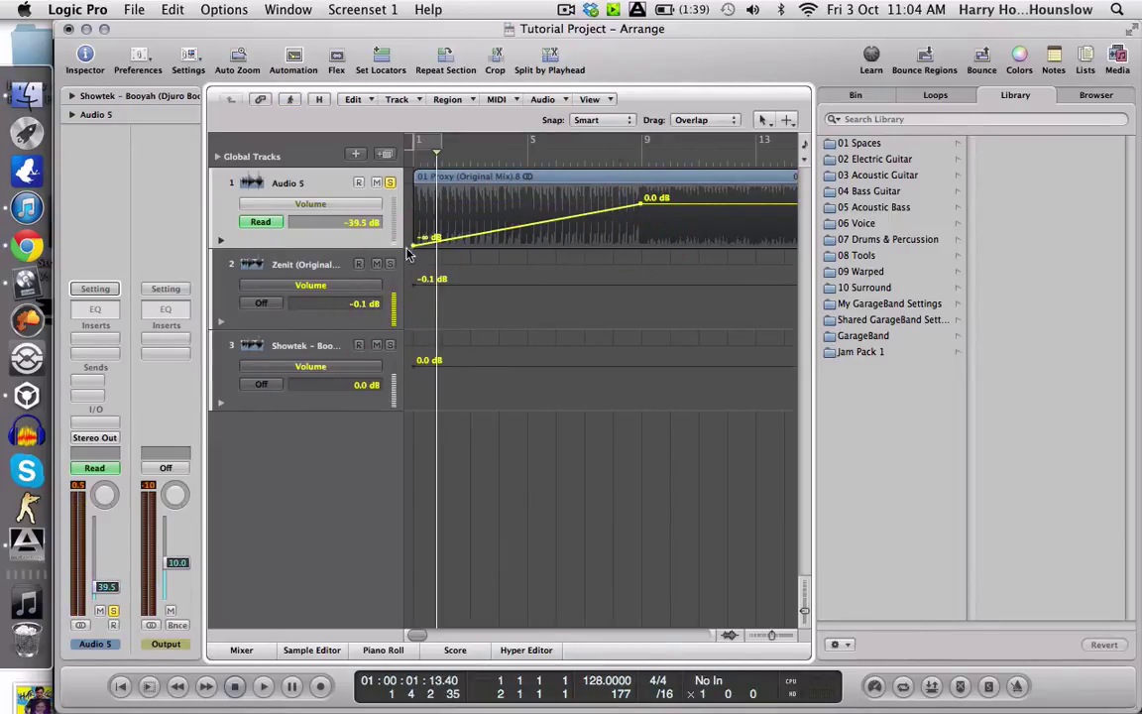
pyautogui.moveTo(640, 207); pyautogui.dragTo(396, 200)
pyautogui.click(417, 206)
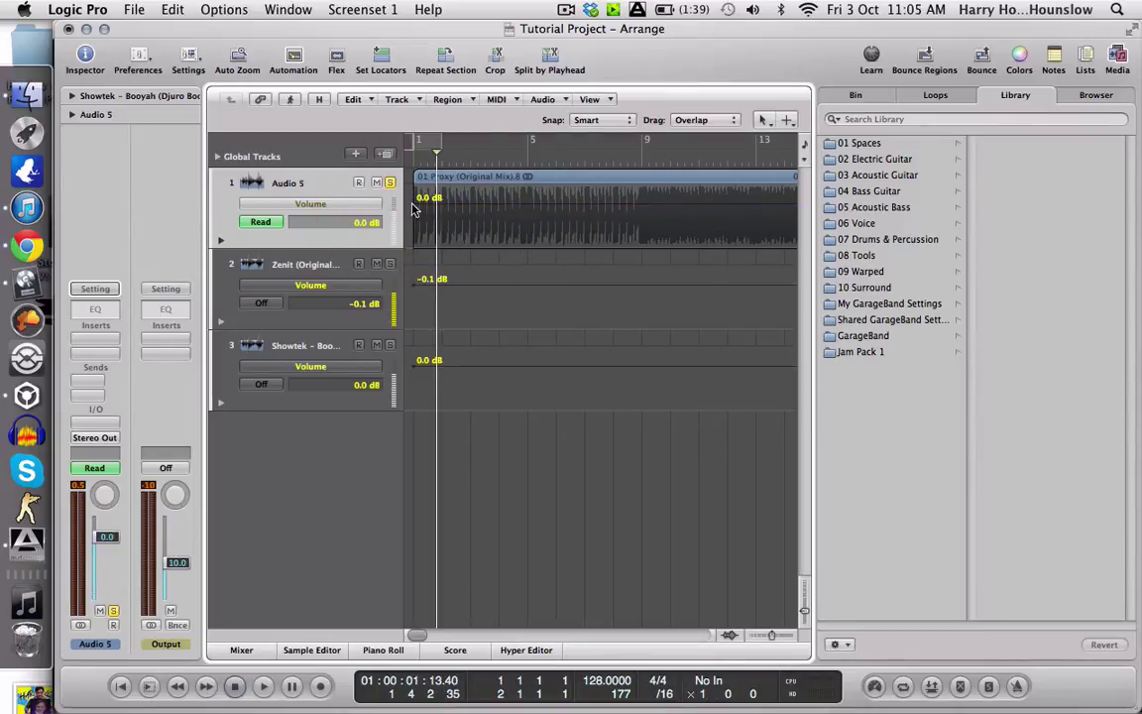
# - Return to bar 1, make the tracks taller and show Audio 5's Volume automation lane
pyautogui.click(386, 184)
pyautogui.click(416, 155)
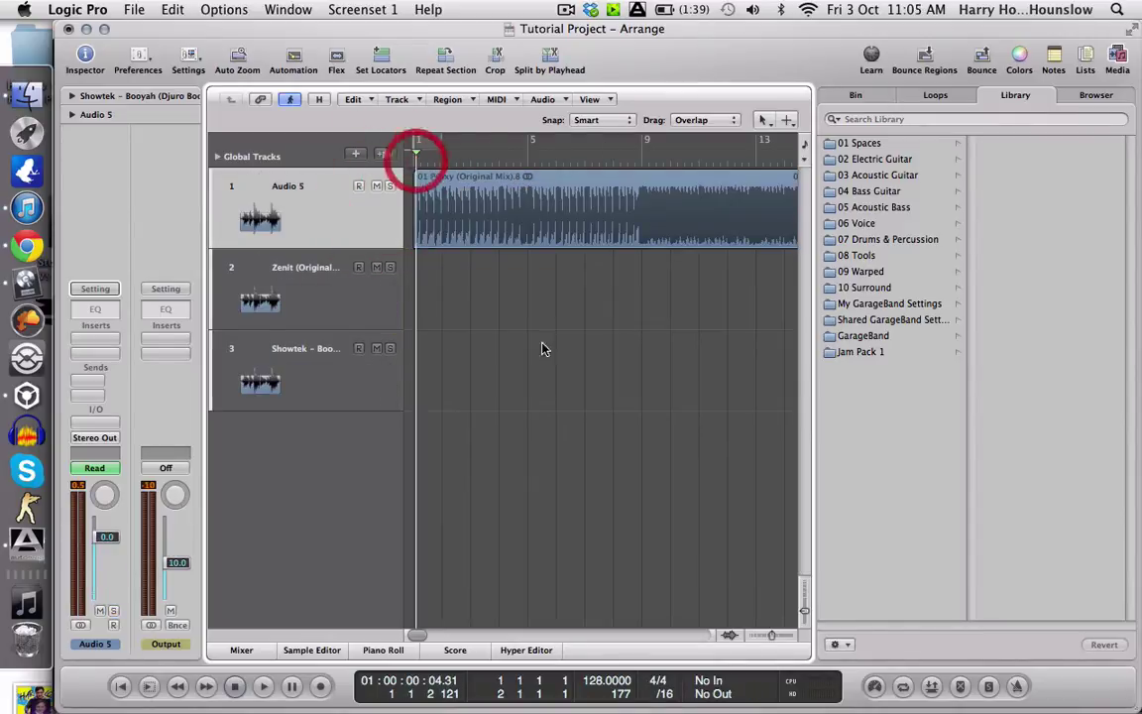
pyautogui.click(804, 631)
pyautogui.click(805, 630)
pyautogui.press('a')
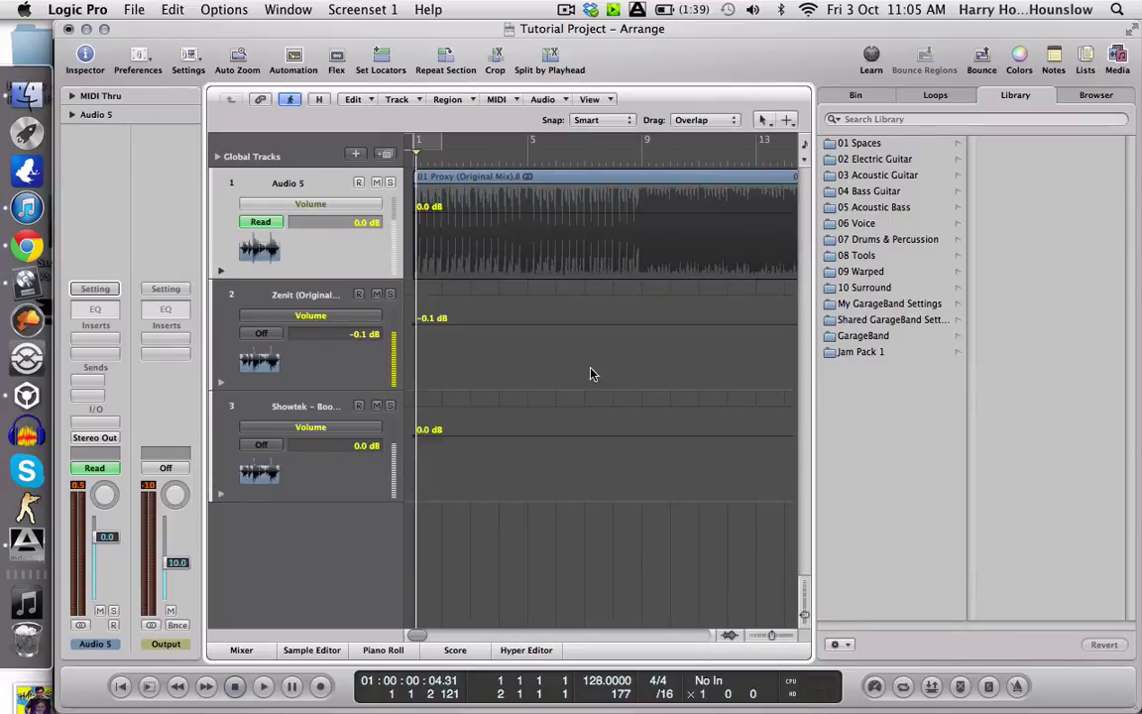
pyautogui.click(805, 617)
pyautogui.click(341, 206)
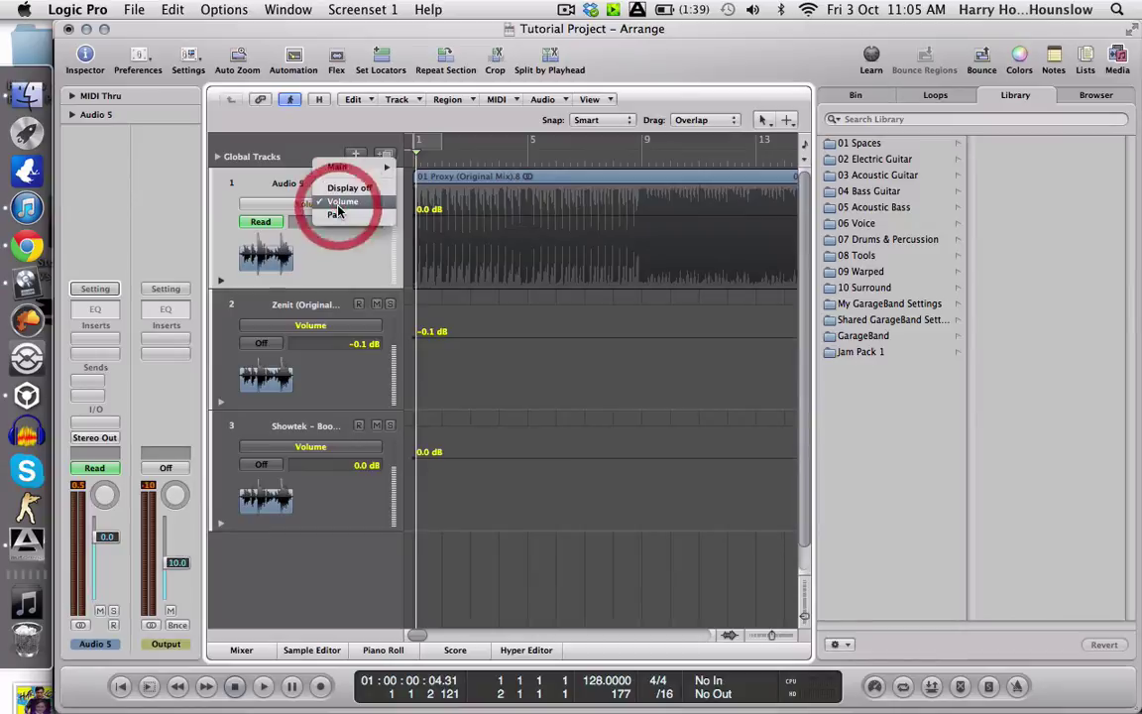
pyautogui.click(342, 206)
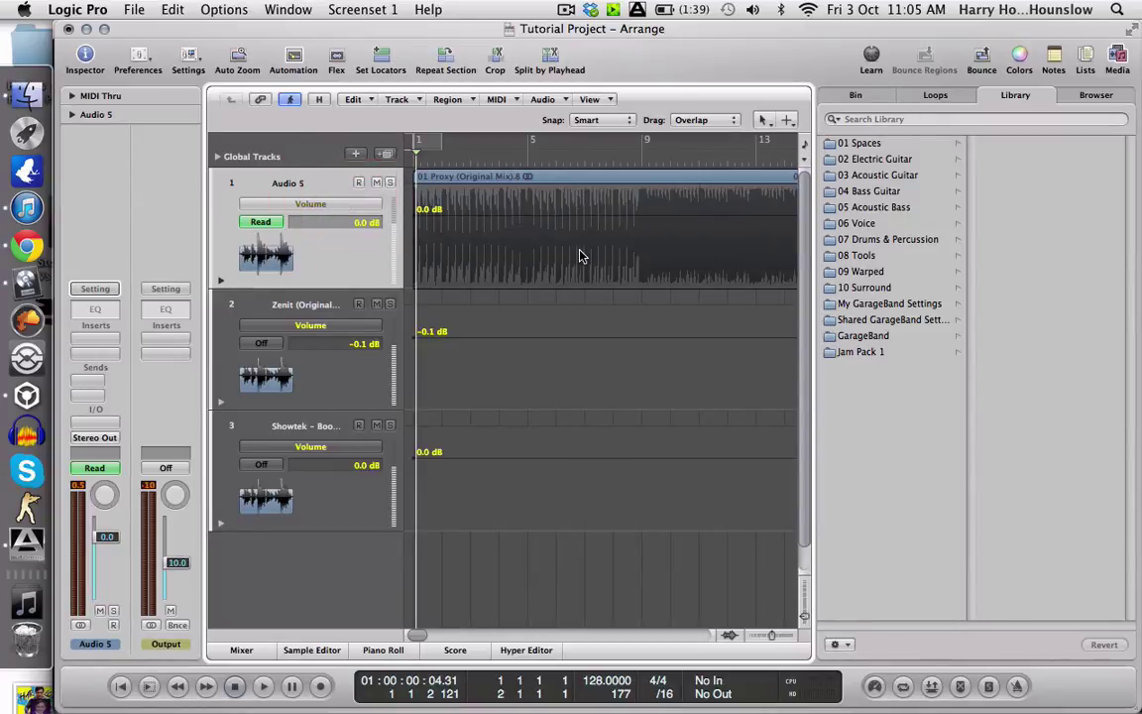
# - Ramp Audio 5's volume from -84.7 dB at the start to -0.9 dB near bar 9, removing the extra +2.9 dB point
pyautogui.click(641, 220)
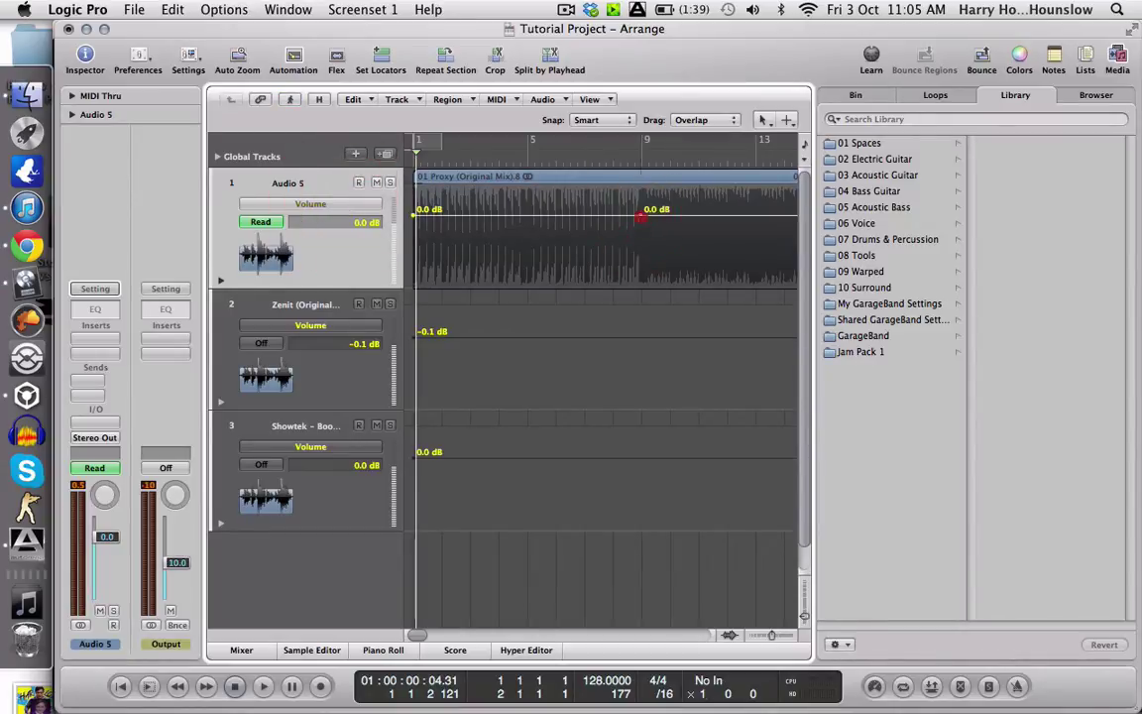
pyautogui.click(615, 218)
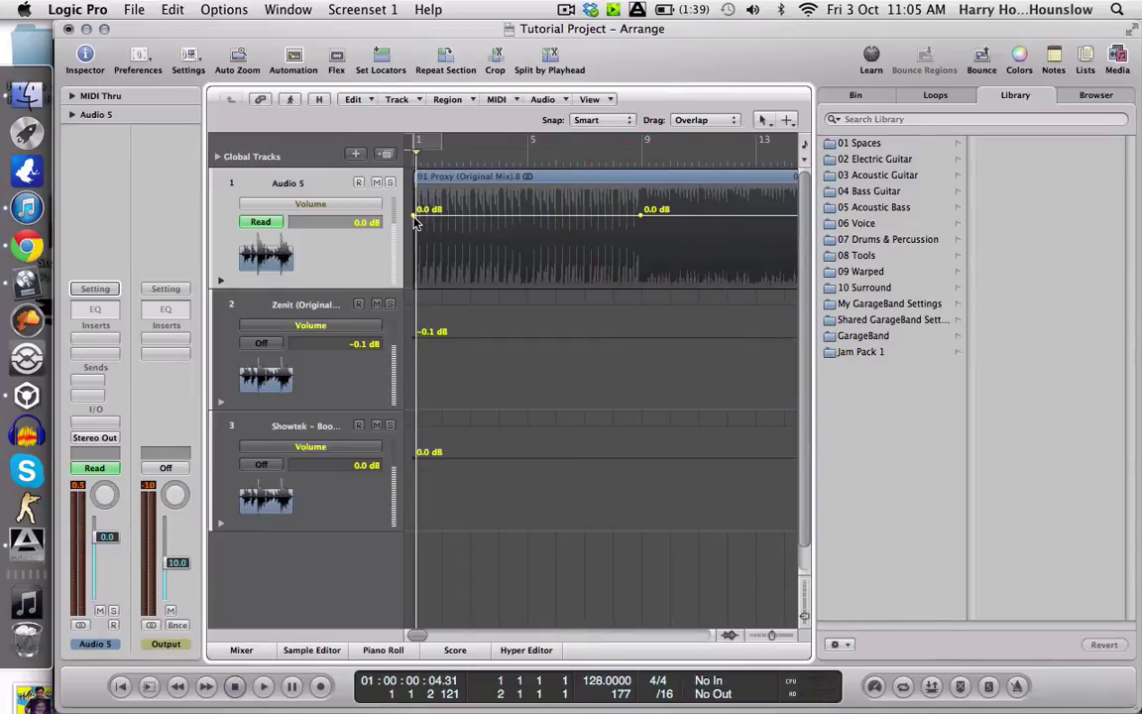
pyautogui.moveTo(426, 209); pyautogui.dragTo(410, 310)
pyautogui.press('space')
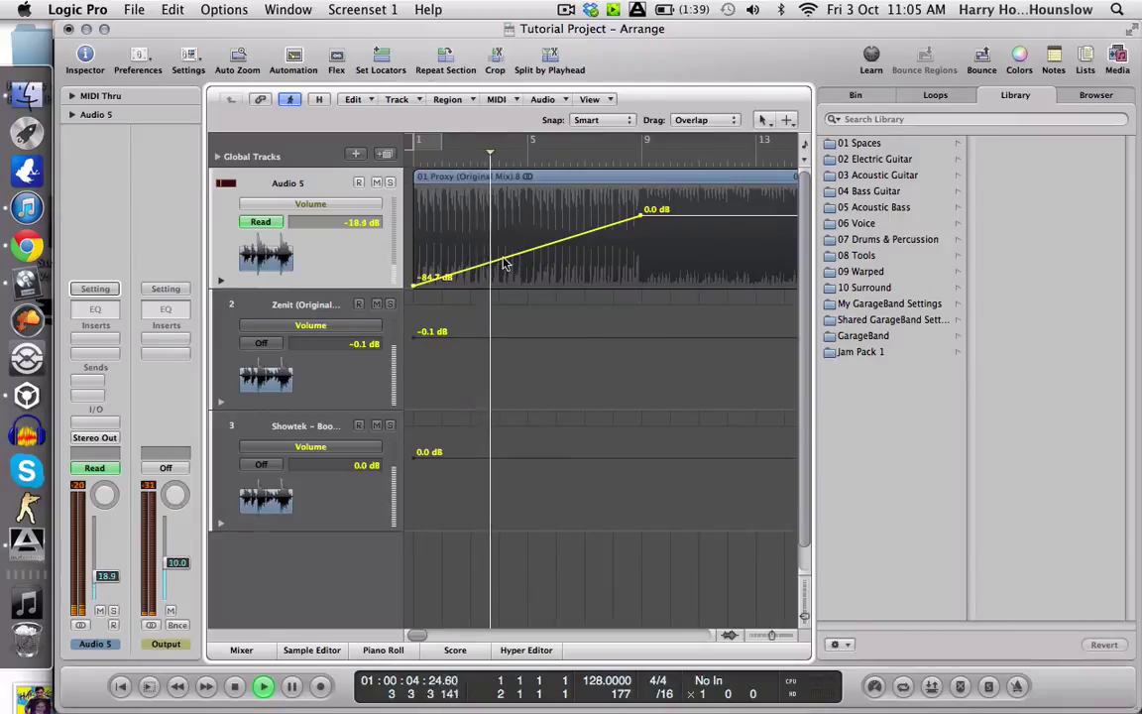
pyautogui.moveTo(533, 248); pyautogui.dragTo(543, 195)
pyautogui.moveTo(647, 210)
pyautogui.mouseDown()
pyautogui.moveTo(635, 289)
pyautogui.moveTo(643, 214)
pyautogui.mouseUp()
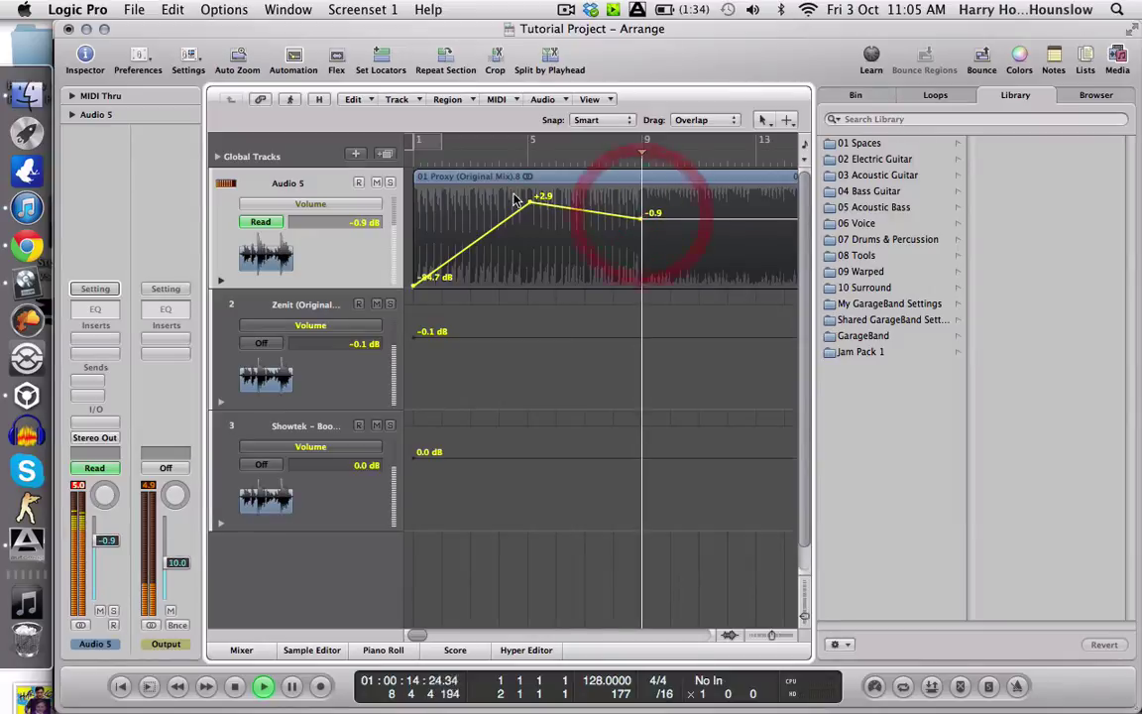
pyautogui.click(540, 196)
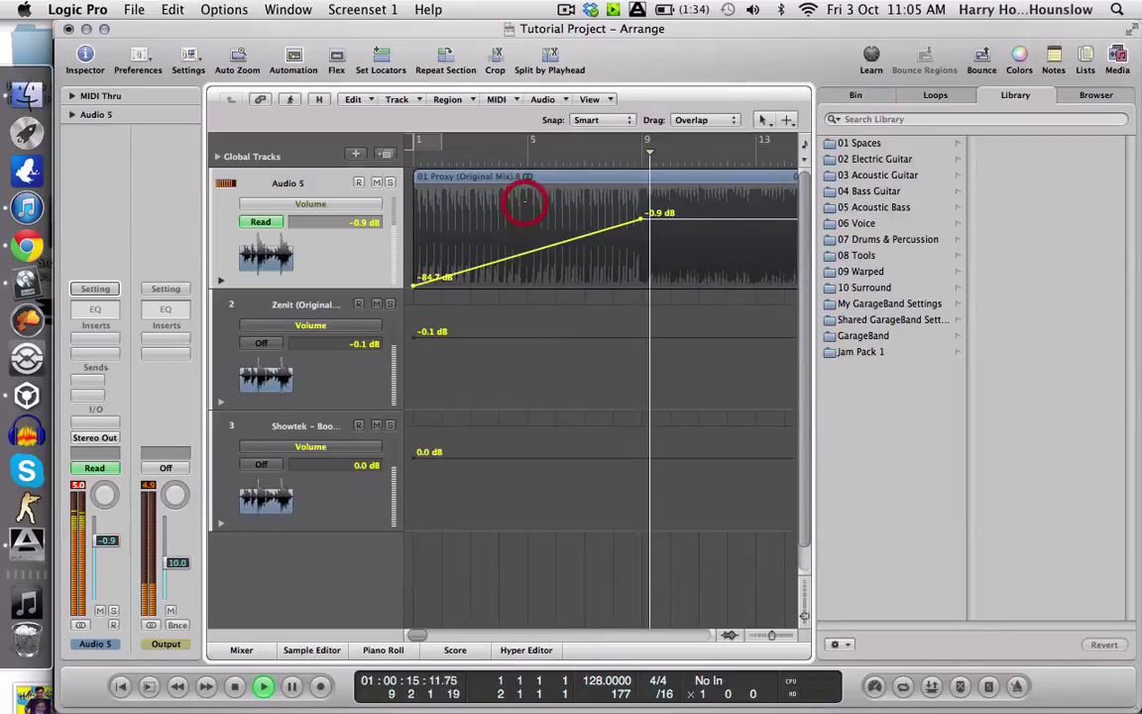
pyautogui.click(416, 163)
# - Bend the fade-in into an S-shaped curve, then raise Audio 5's volume line to +0.2 dB
pyautogui.press('a')
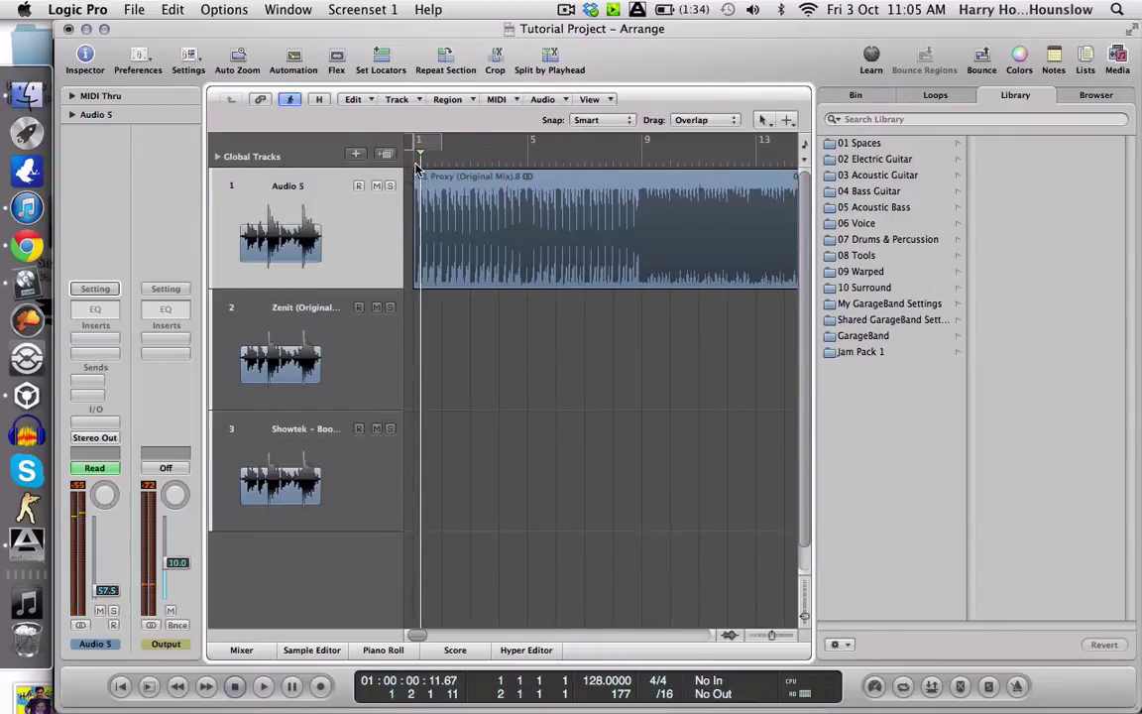
pyautogui.press('a')
pyautogui.press('Escape')
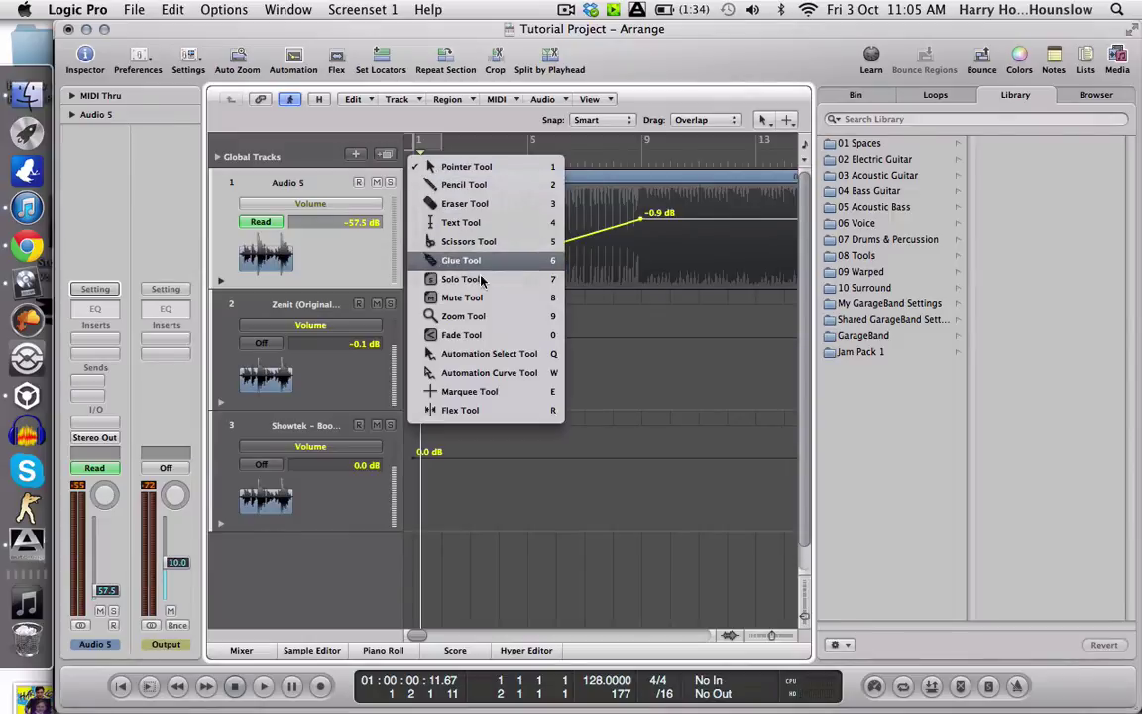
pyautogui.click(486, 373)
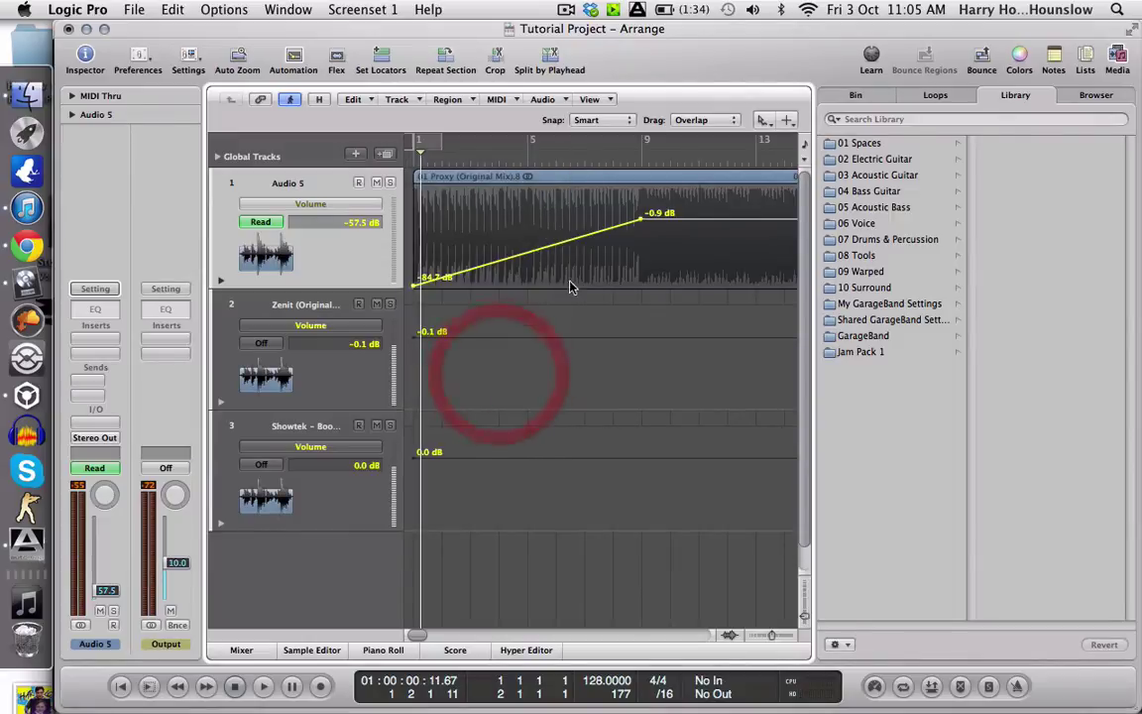
pyautogui.moveTo(516, 250); pyautogui.dragTo(746, 210)
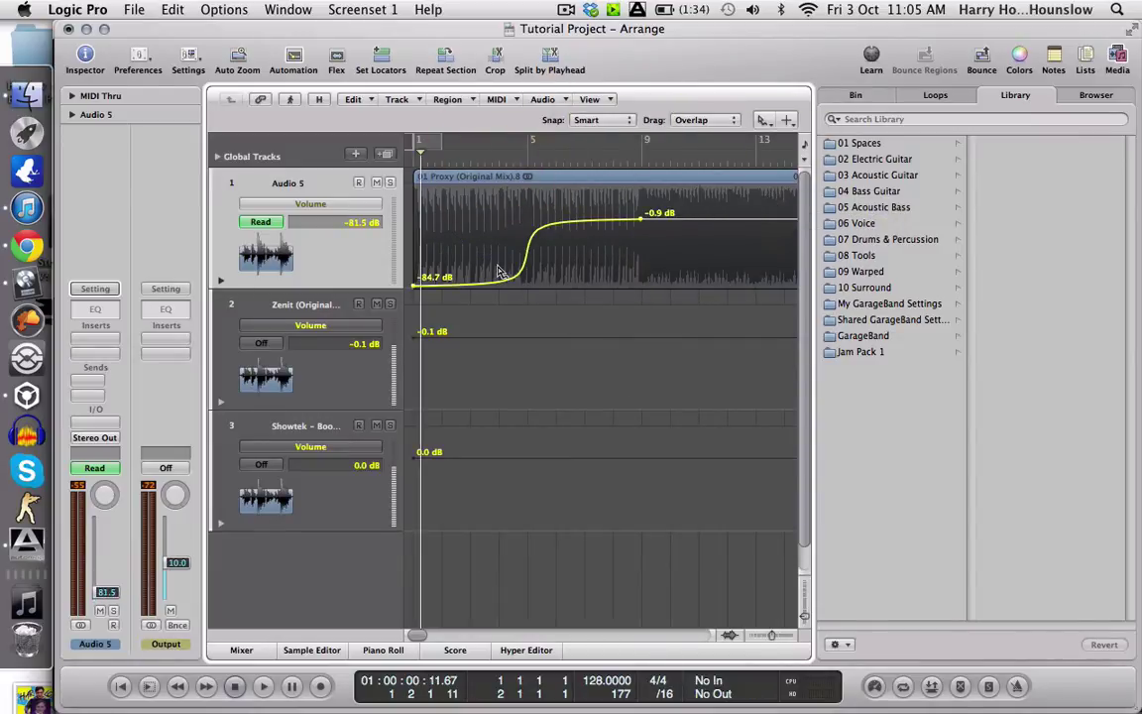
pyautogui.rightClick(640, 225)
pyautogui.click(638, 224)
pyautogui.click(331, 229)
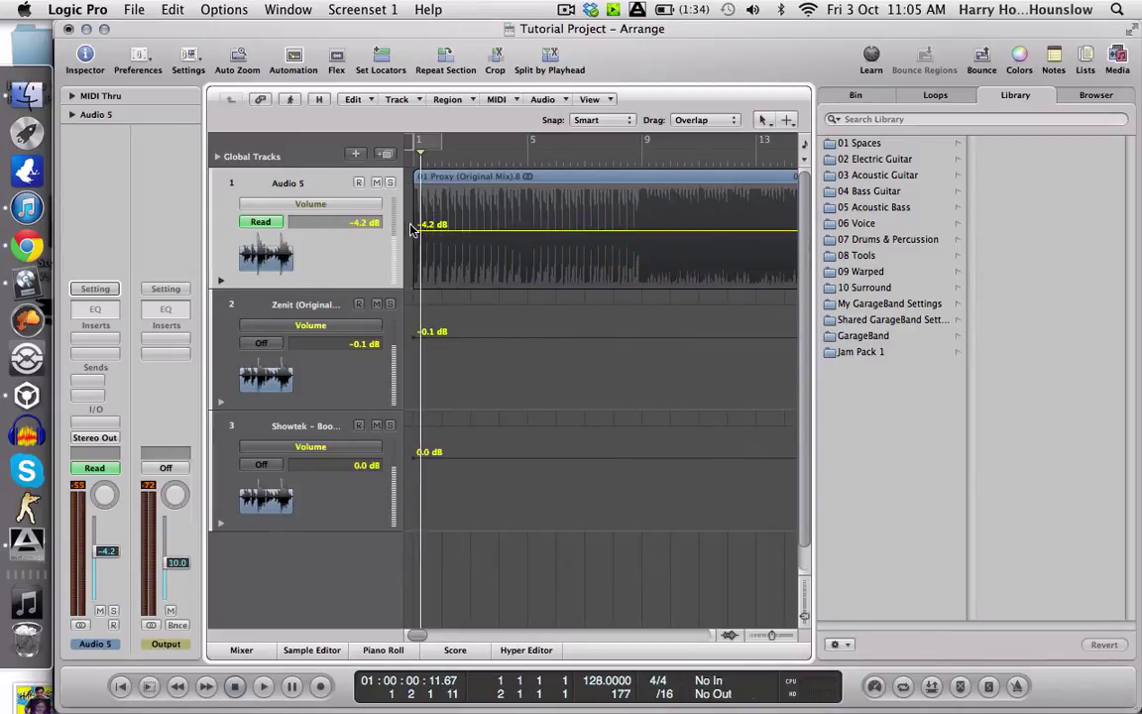
pyautogui.moveTo(411, 229); pyautogui.dragTo(412, 217)
# - Switch from the Automation Select Tool back to the standard Pointer Tool
pyautogui.rightClick(411, 219)
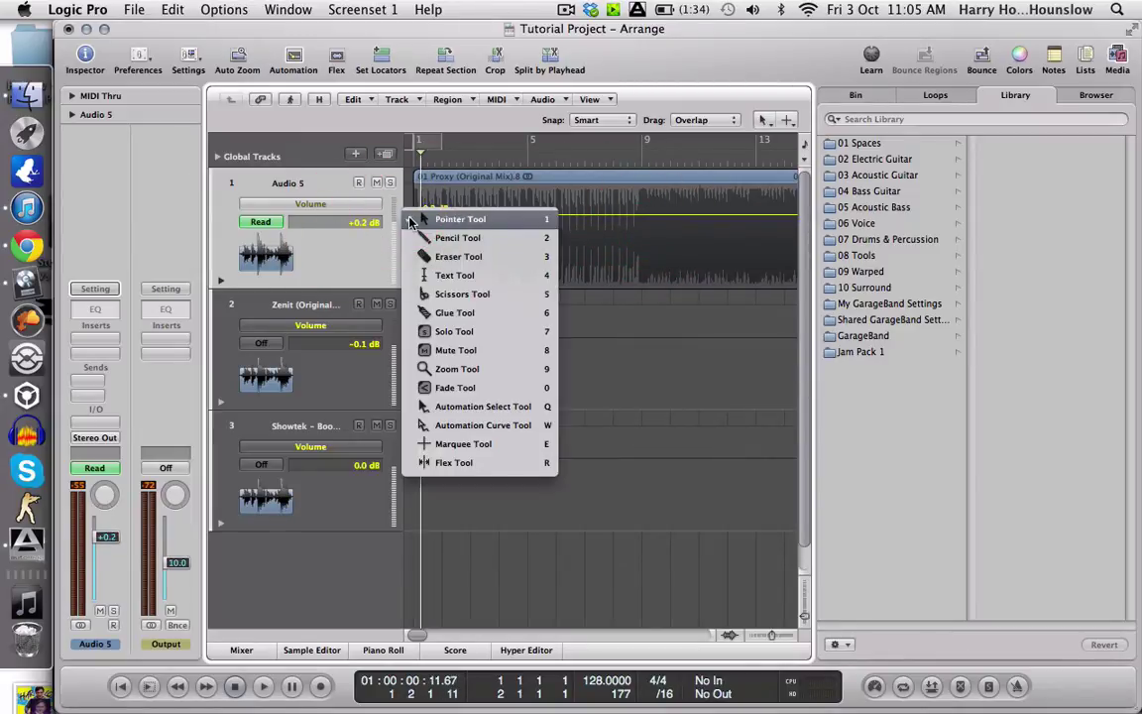
pyautogui.click(485, 408)
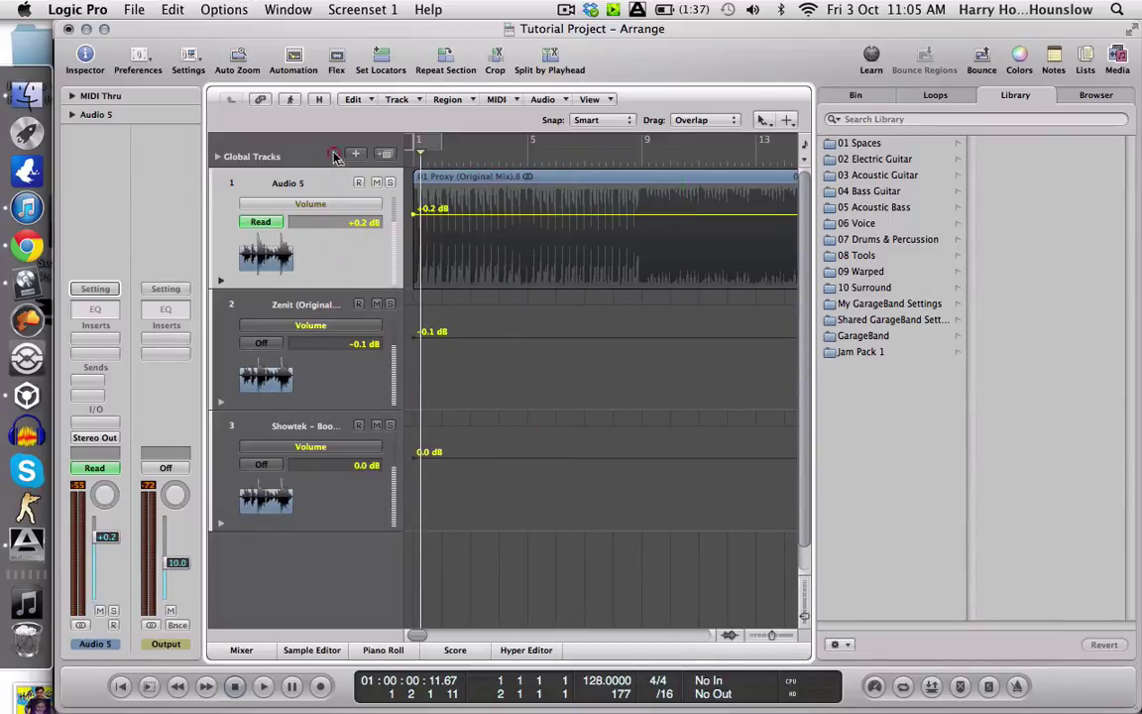
pyautogui.rightClick(438, 218)
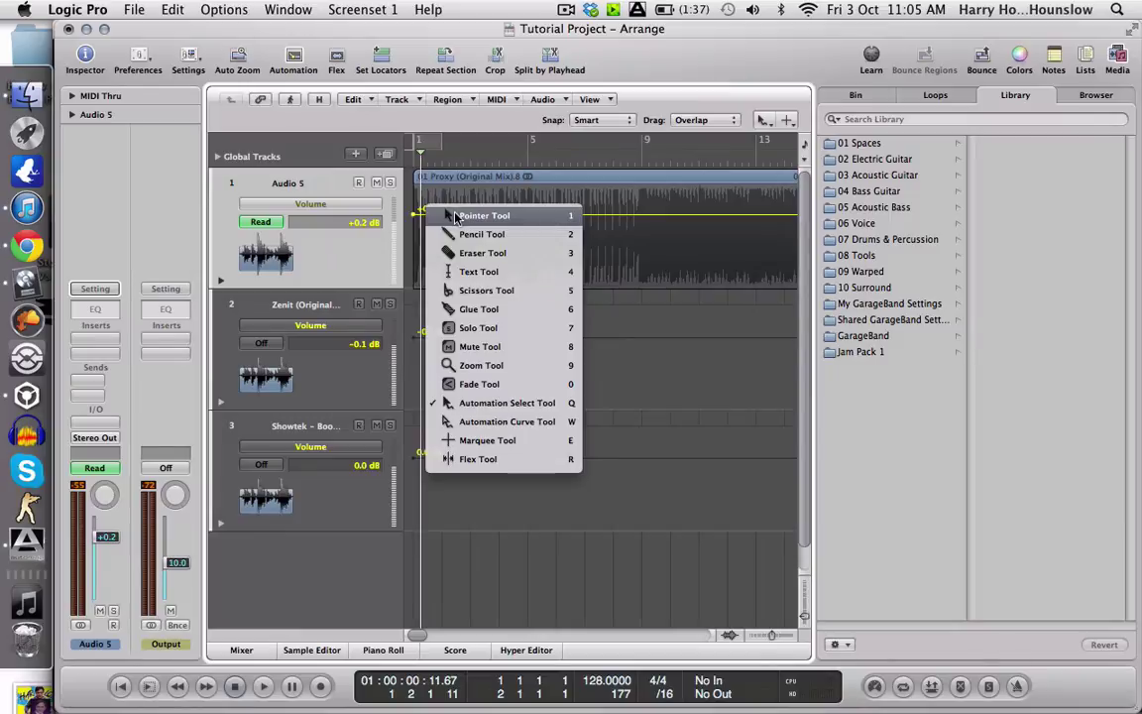
pyautogui.click(461, 218)
pyautogui.rightClick(462, 224)
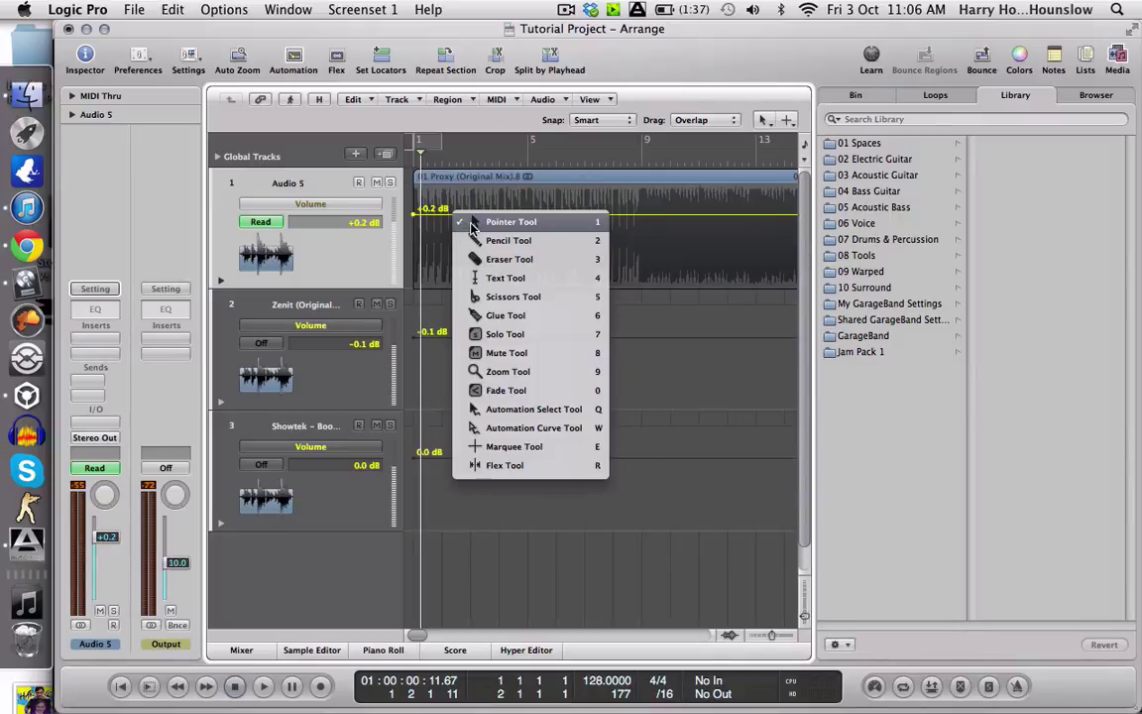
pyautogui.click(472, 225)
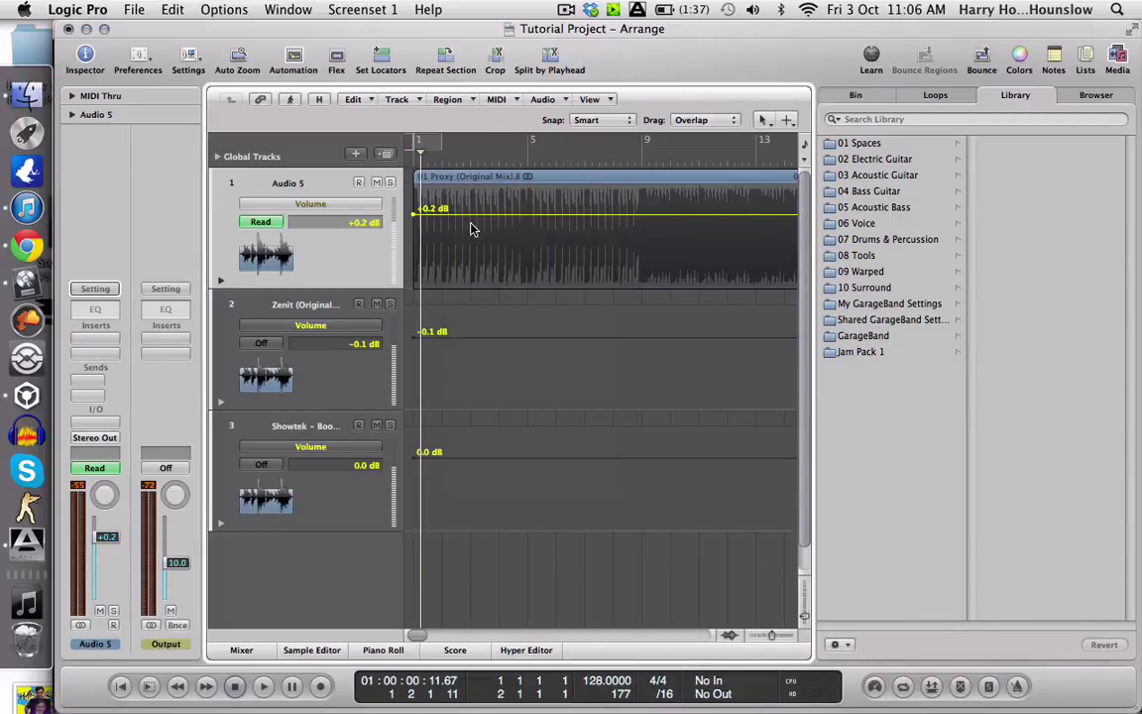
# - Hide the automation lanes and open the Mixer below a taller track area
pyautogui.press('a')
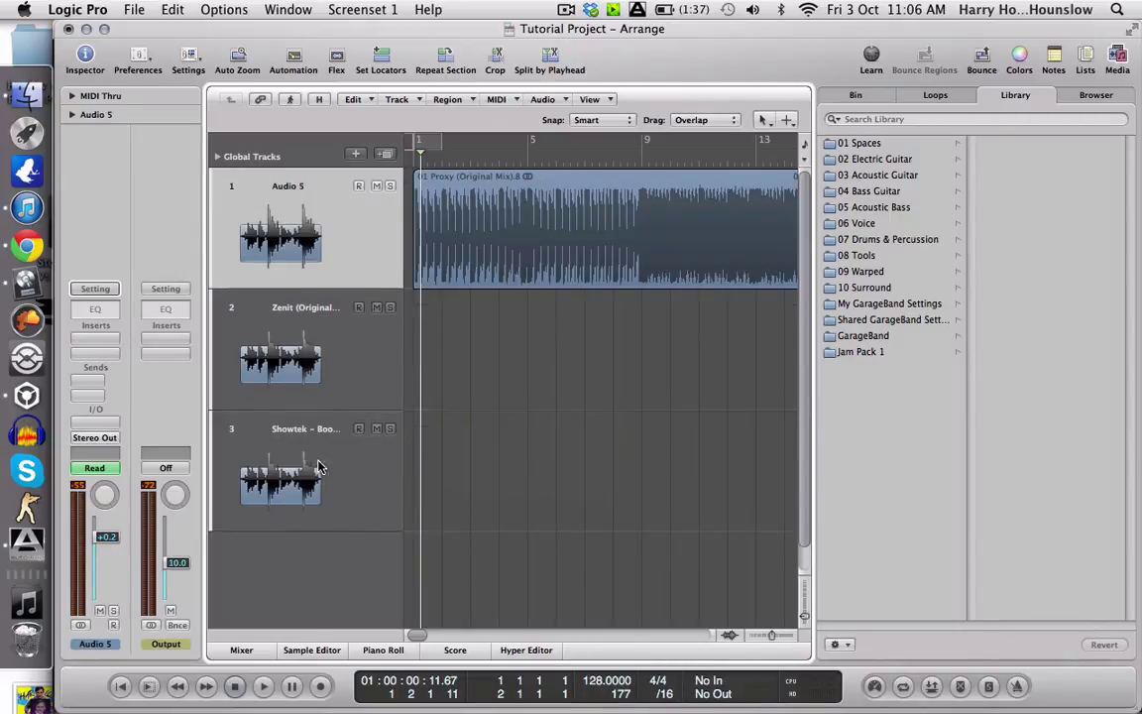
pyautogui.click(242, 651)
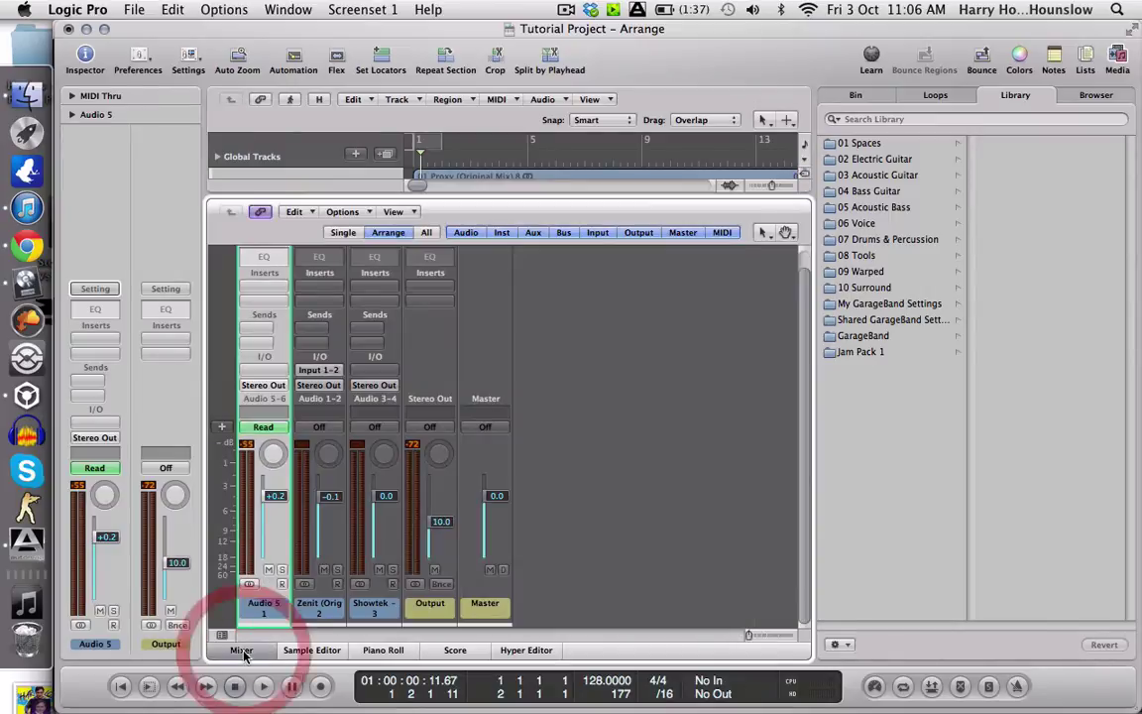
pyautogui.scroll(1, 459, 593)
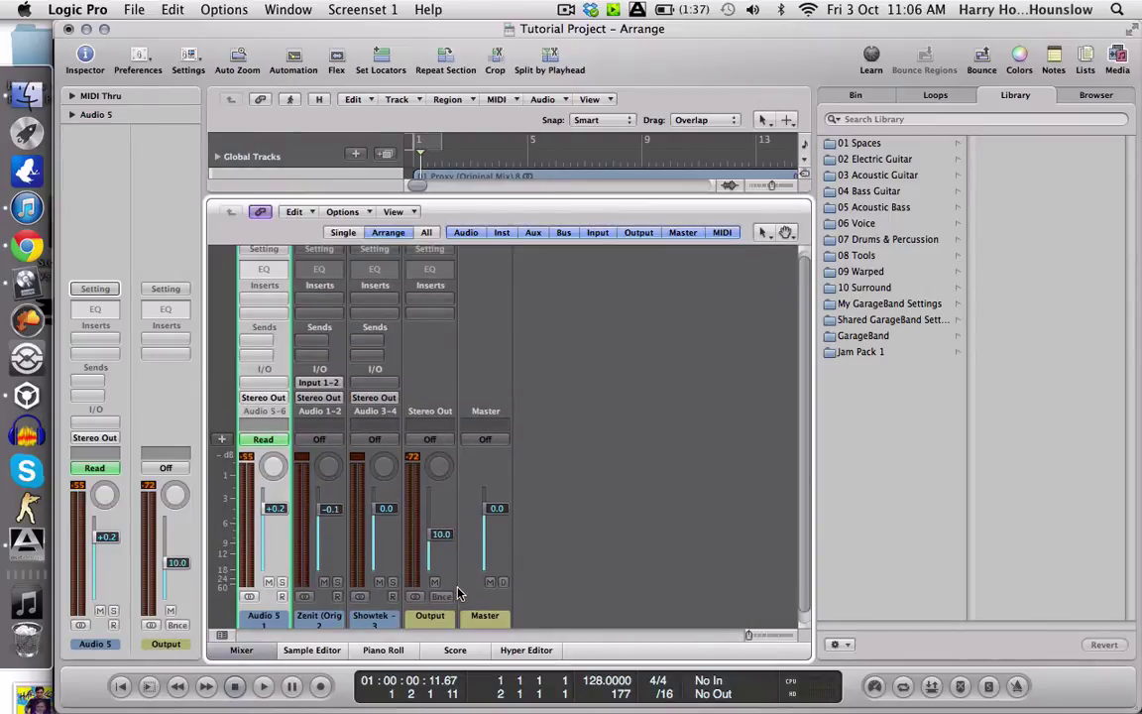
pyautogui.click(100, 378)
pyautogui.click(367, 150)
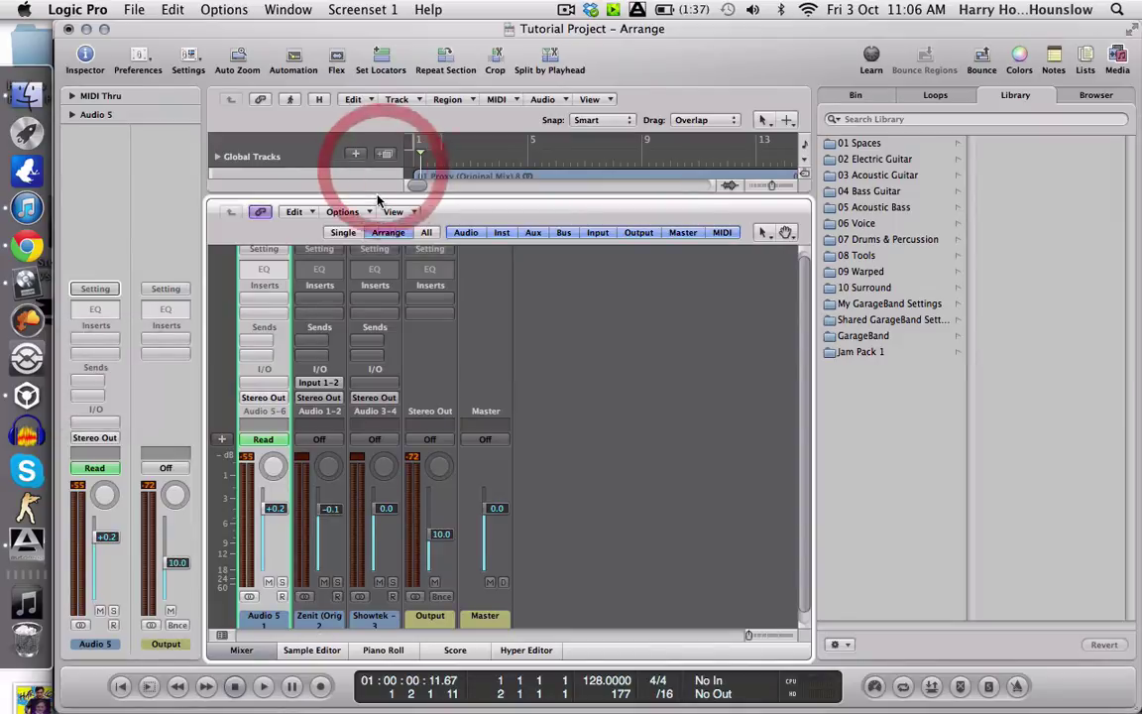
pyautogui.moveTo(375, 196); pyautogui.dragTo(375, 272)
# - Set the Audio 5 channel fader to 0.0 dB and play the project
pyautogui.click(303, 206)
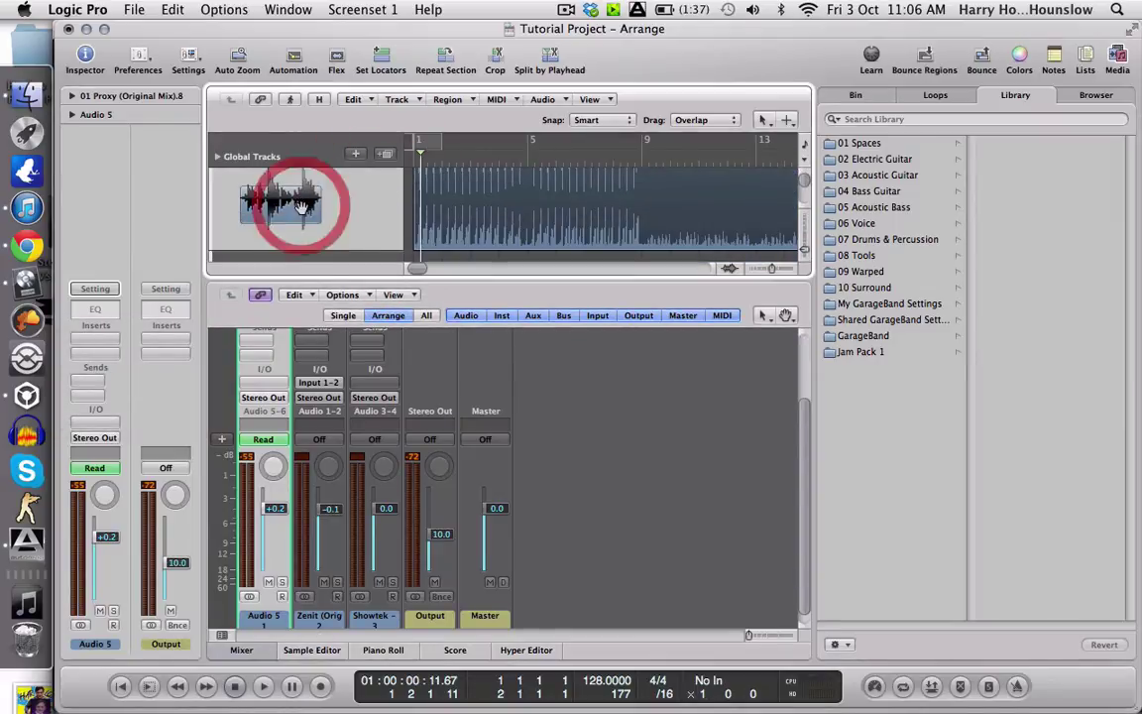
pyautogui.click(95, 364)
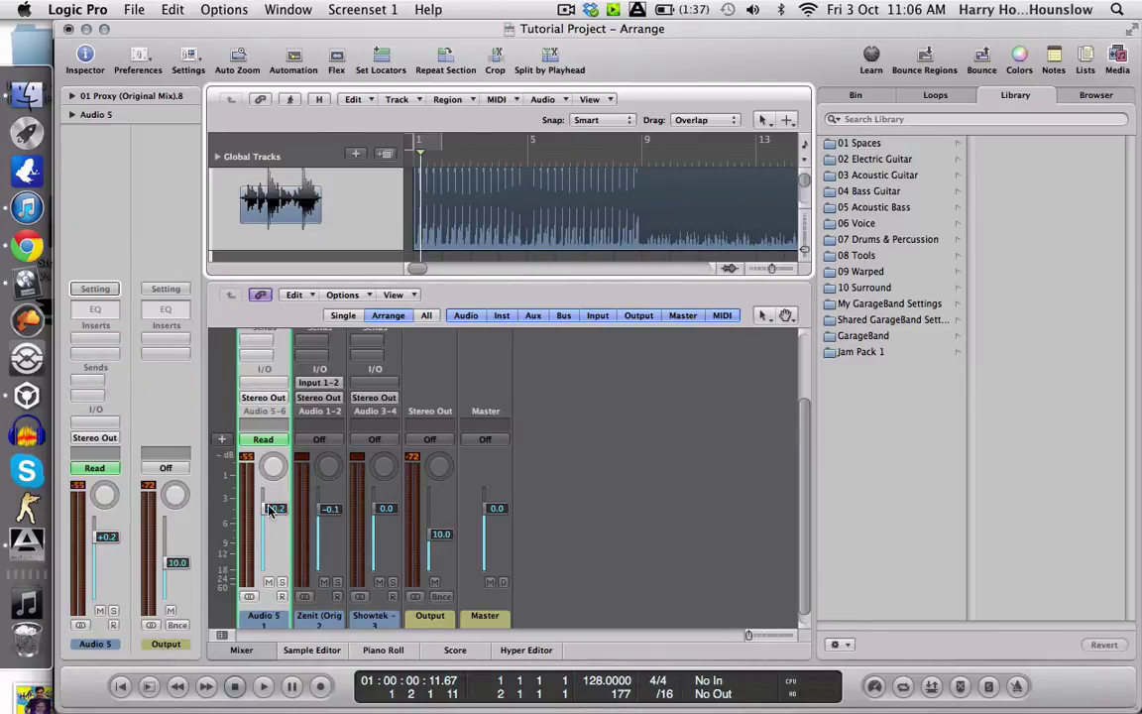
pyautogui.moveTo(270, 510)
pyautogui.mouseDown()
pyautogui.moveTo(266, 522)
pyautogui.moveTo(266, 509)
pyautogui.mouseUp()
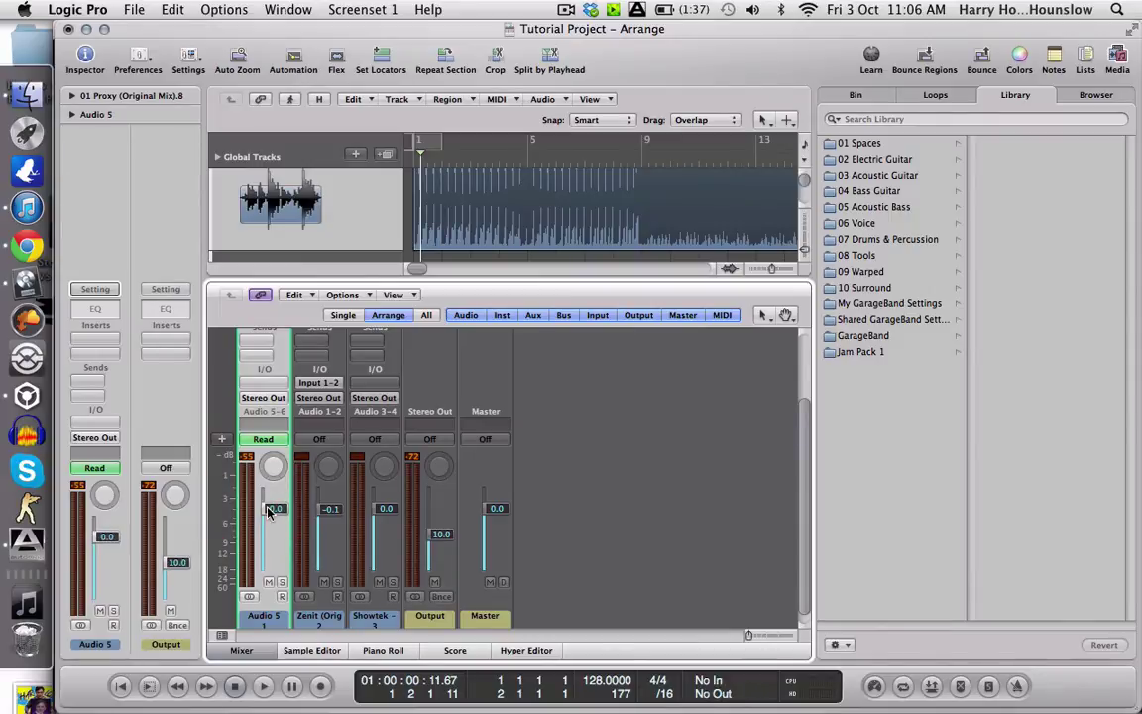
pyautogui.scroll(2, 266, 512)
pyautogui.scroll(-2, 267, 526)
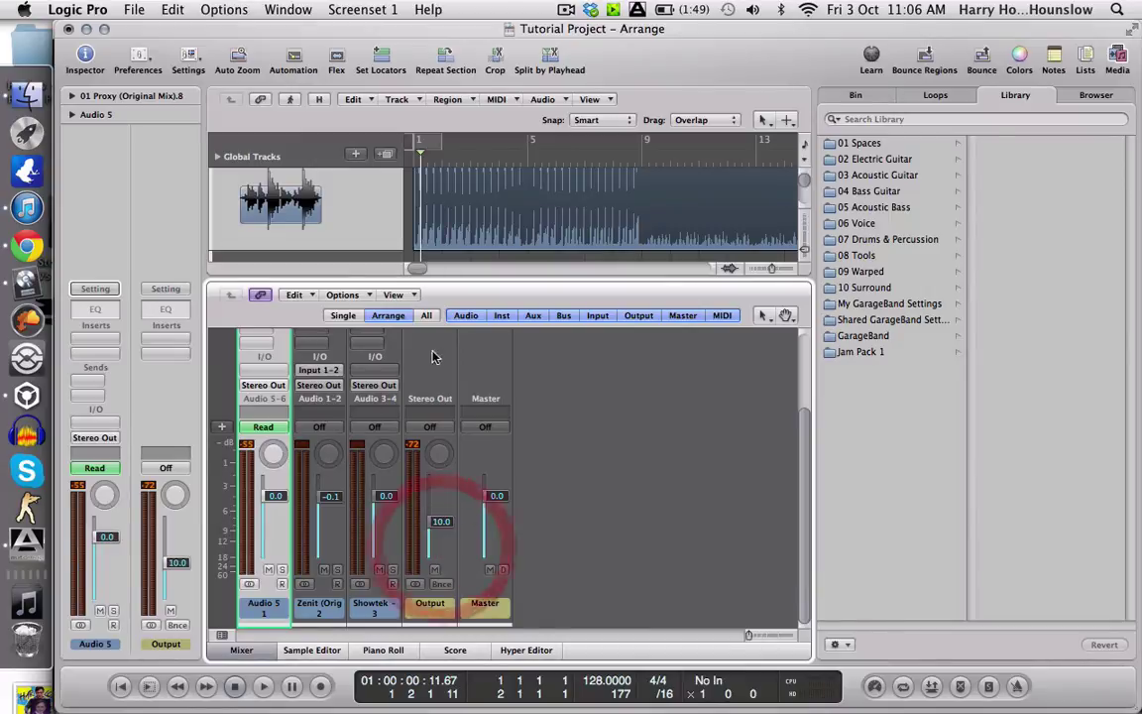
pyautogui.scroll(2, 440, 540)
pyautogui.scroll(-2, 440, 540)
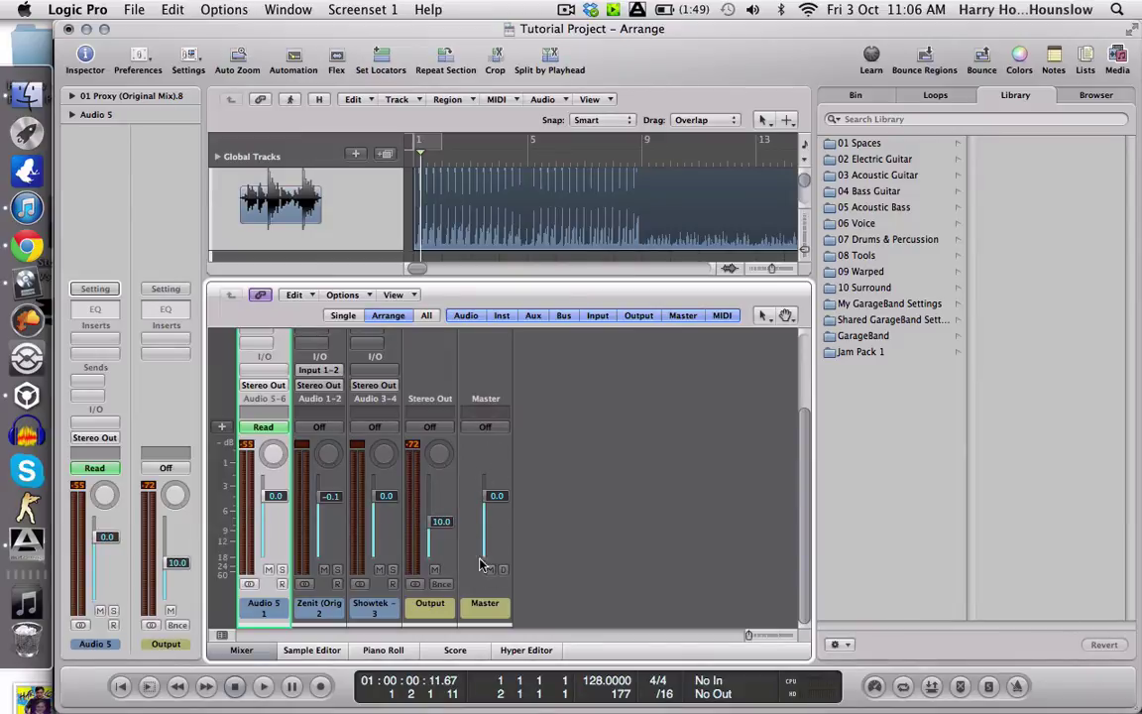
pyautogui.scroll(2, 422, 496)
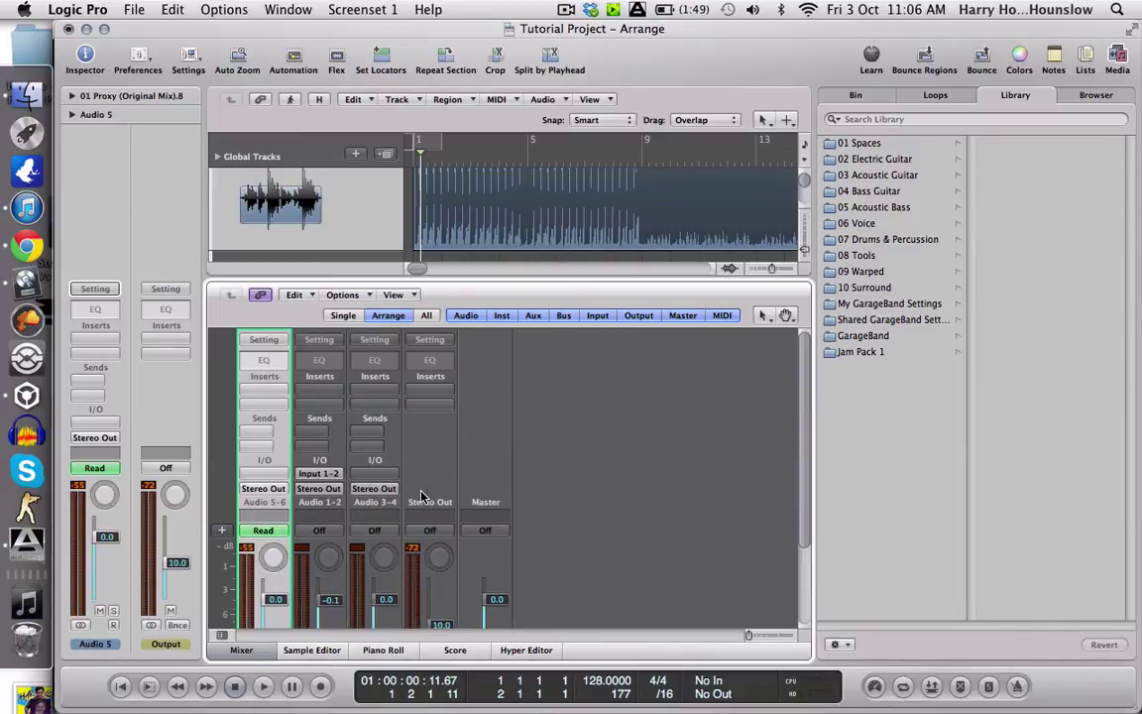
pyautogui.press('space')
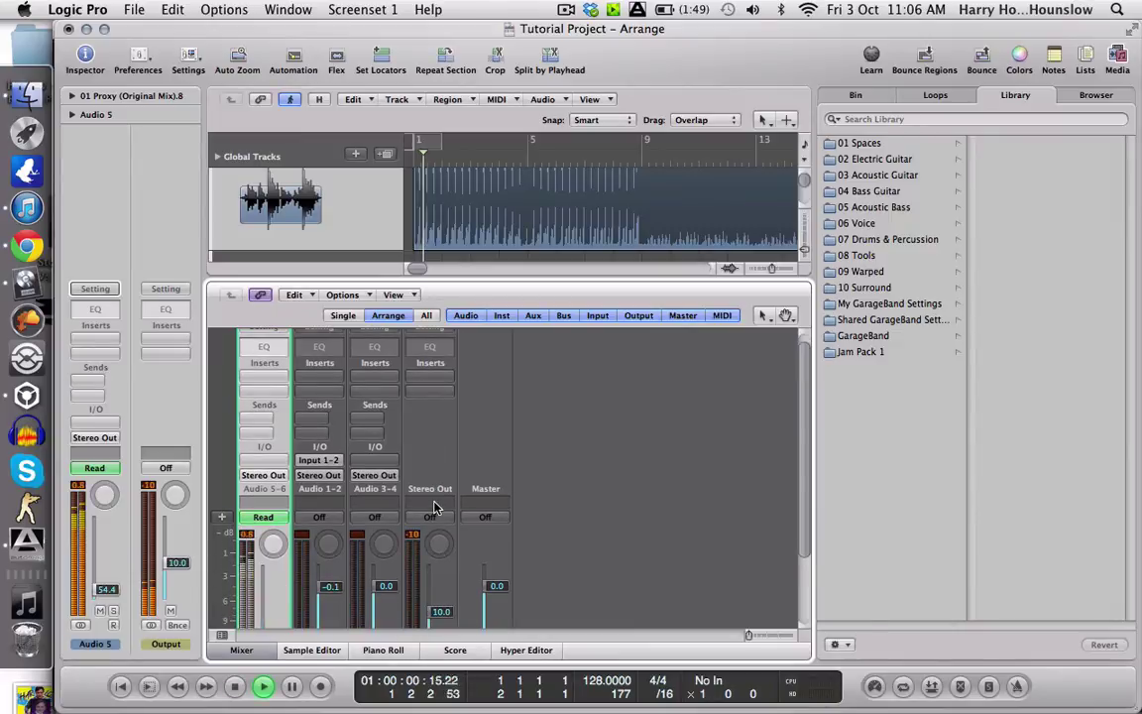
pyautogui.scroll(-2, 426, 525)
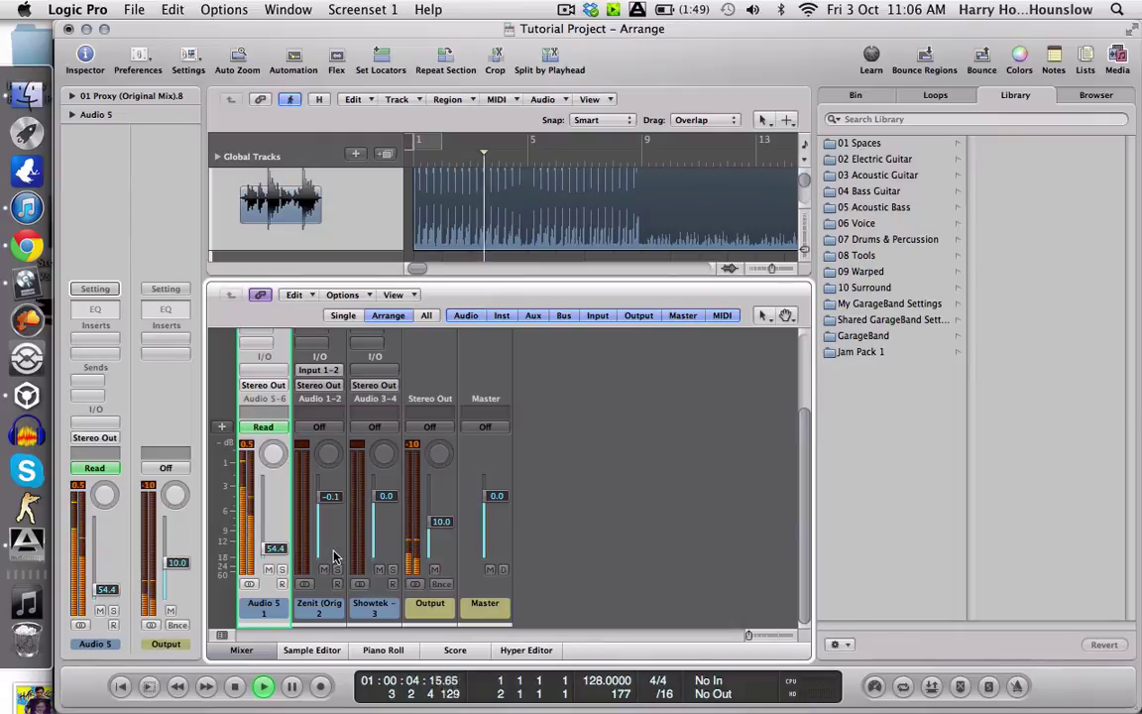
# - Close the mixer, preview the Grooving loop 12 String Dream 08, then return to the Library
pyautogui.click(242, 651)
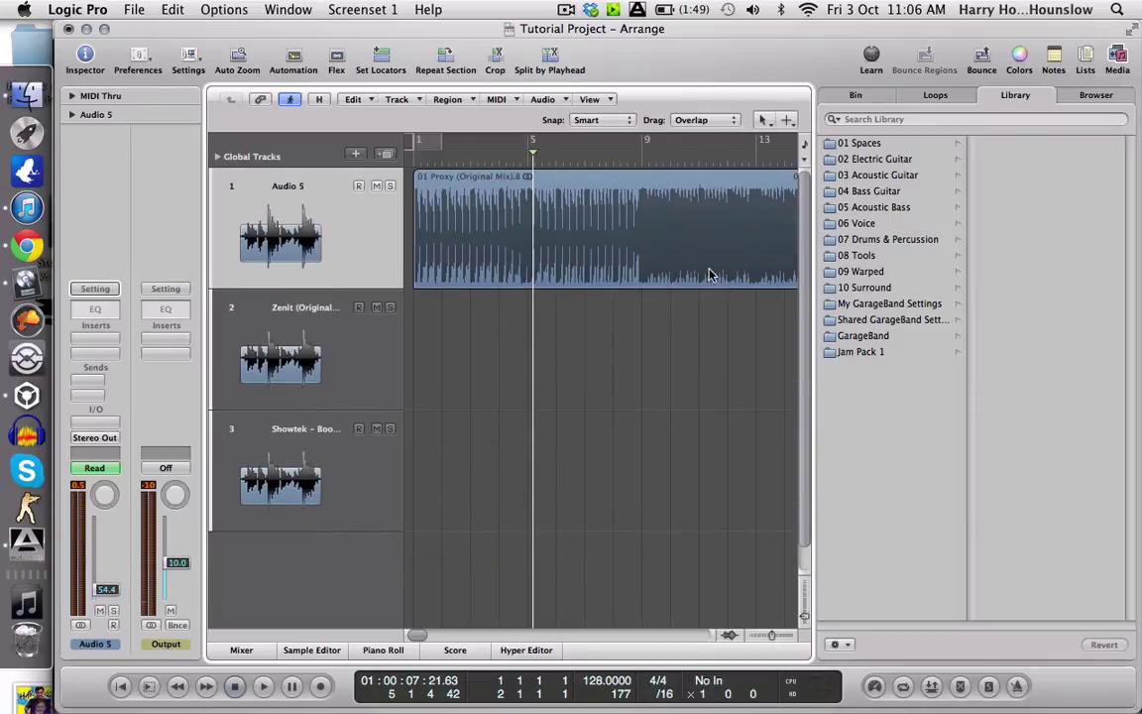
pyautogui.click(921, 97)
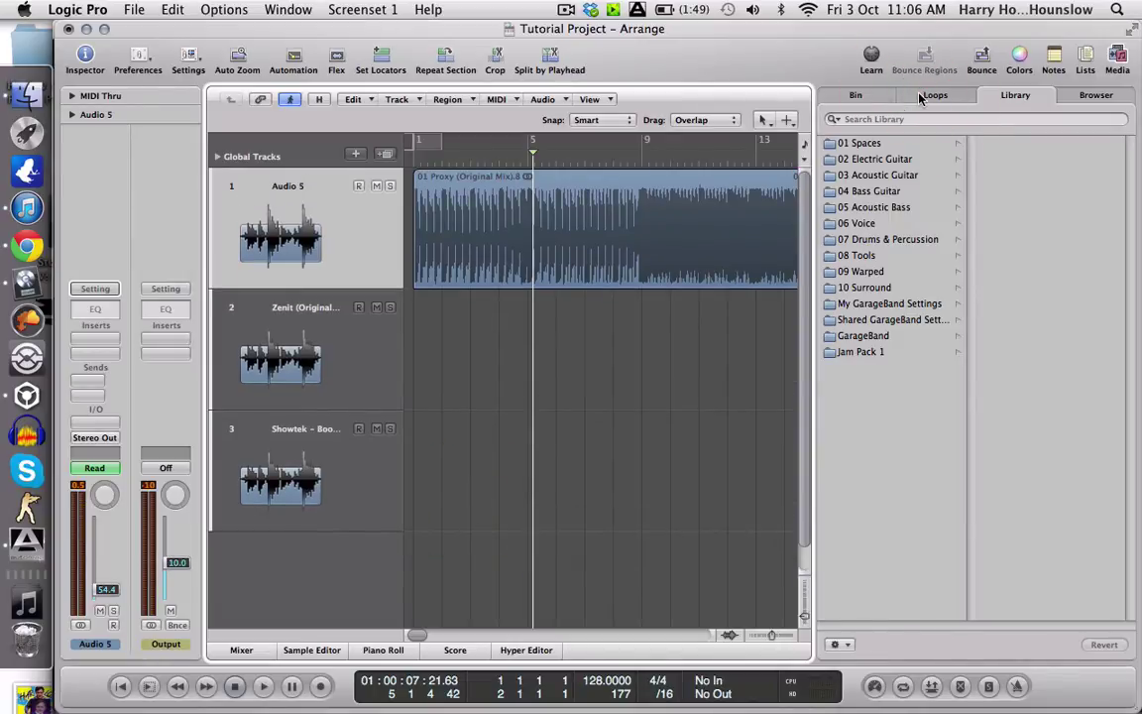
pyautogui.click(926, 96)
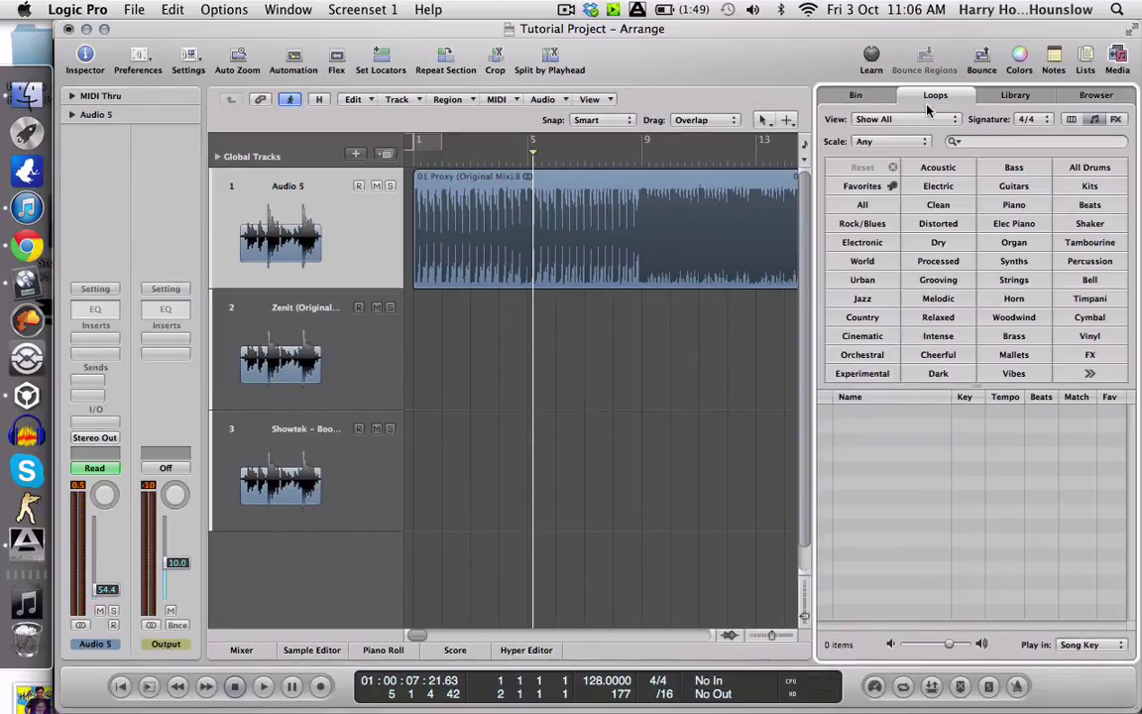
pyautogui.click(954, 278)
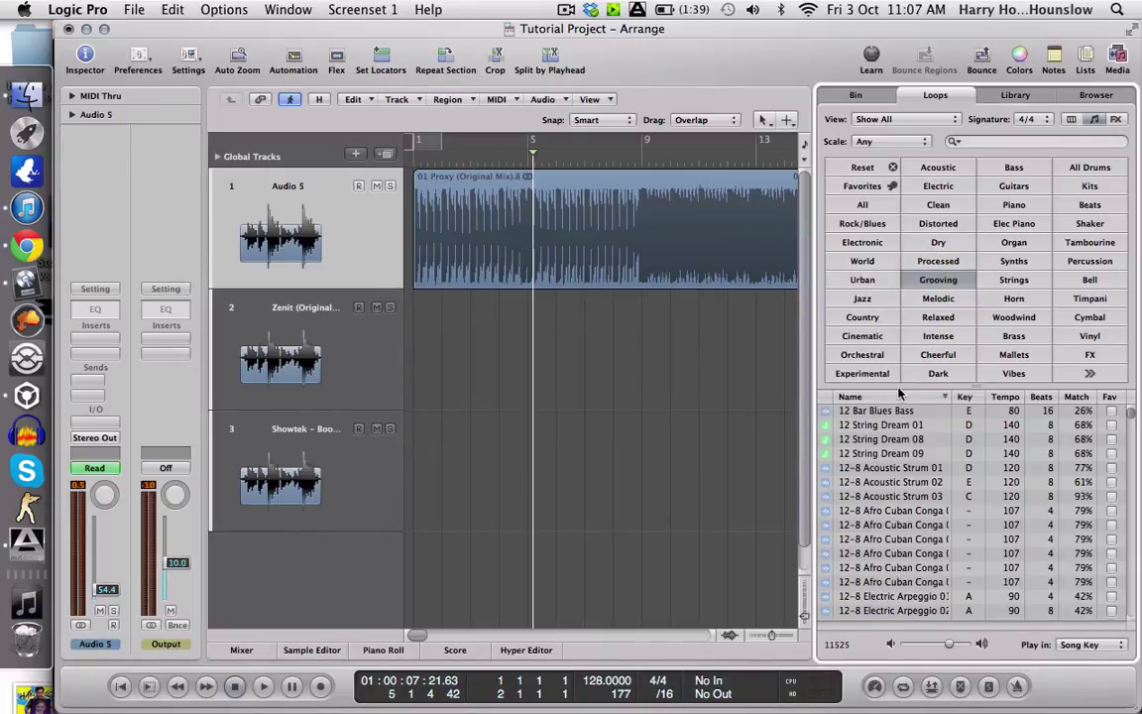
pyautogui.click(879, 441)
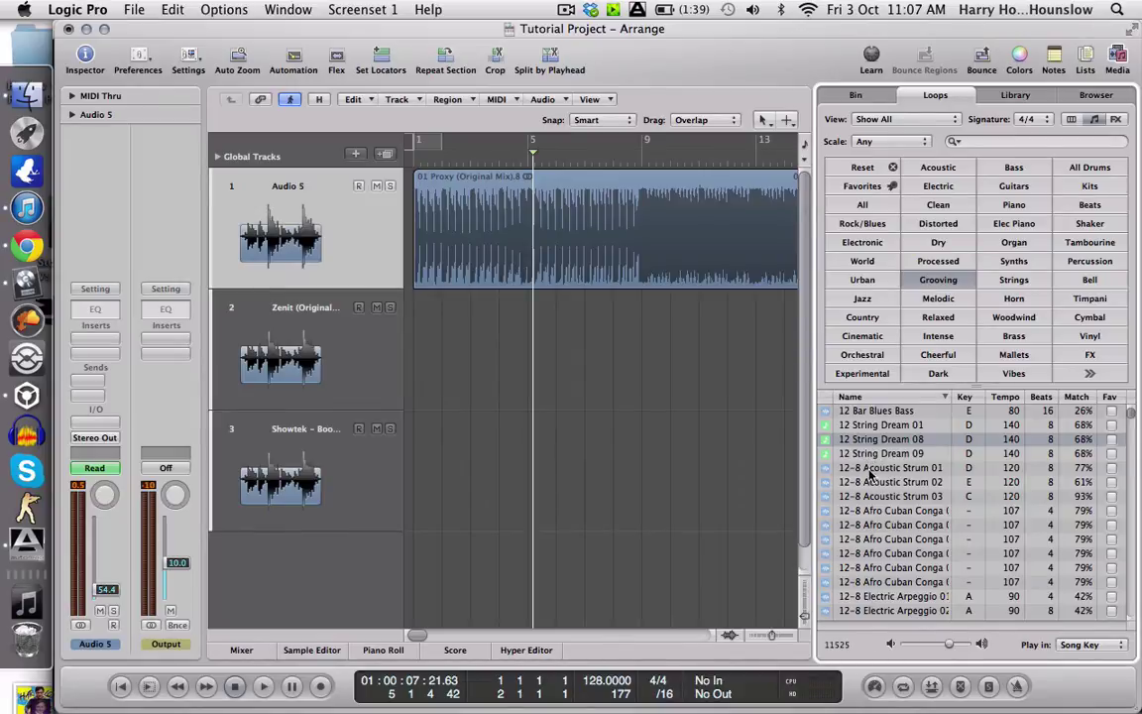
pyautogui.click(942, 282)
pyautogui.click(1015, 95)
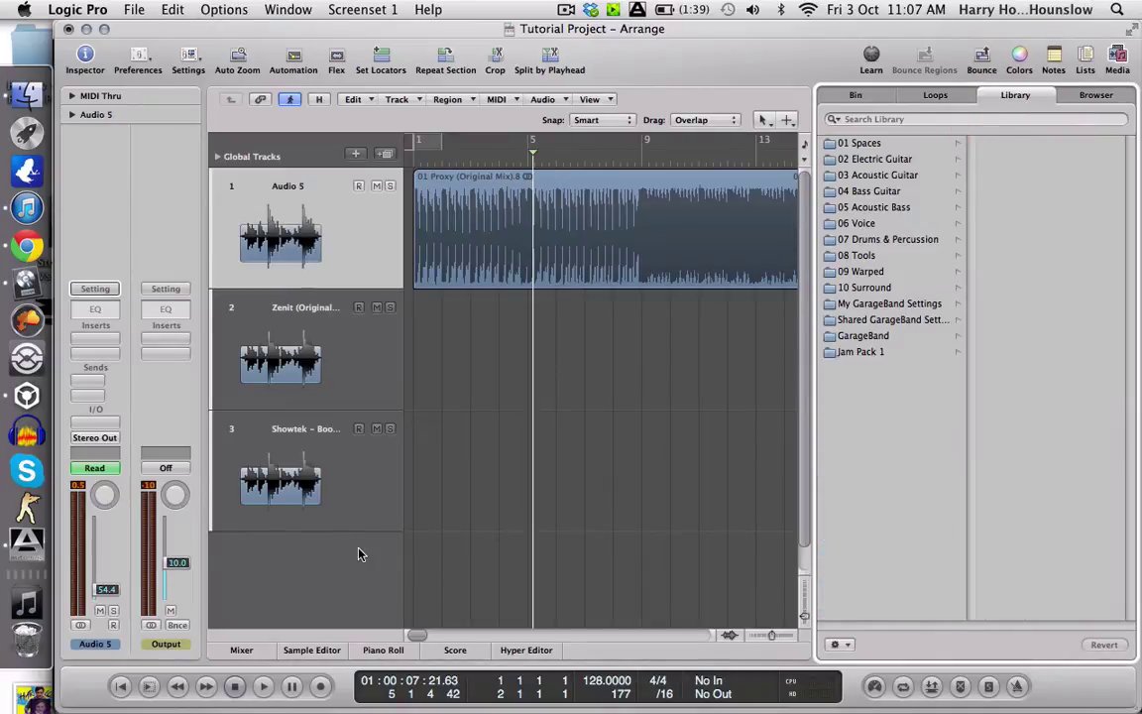
# - Add a software instrument track with the Steinway Piano Club patch from Acoustic Pianos
pyautogui.click(357, 157)
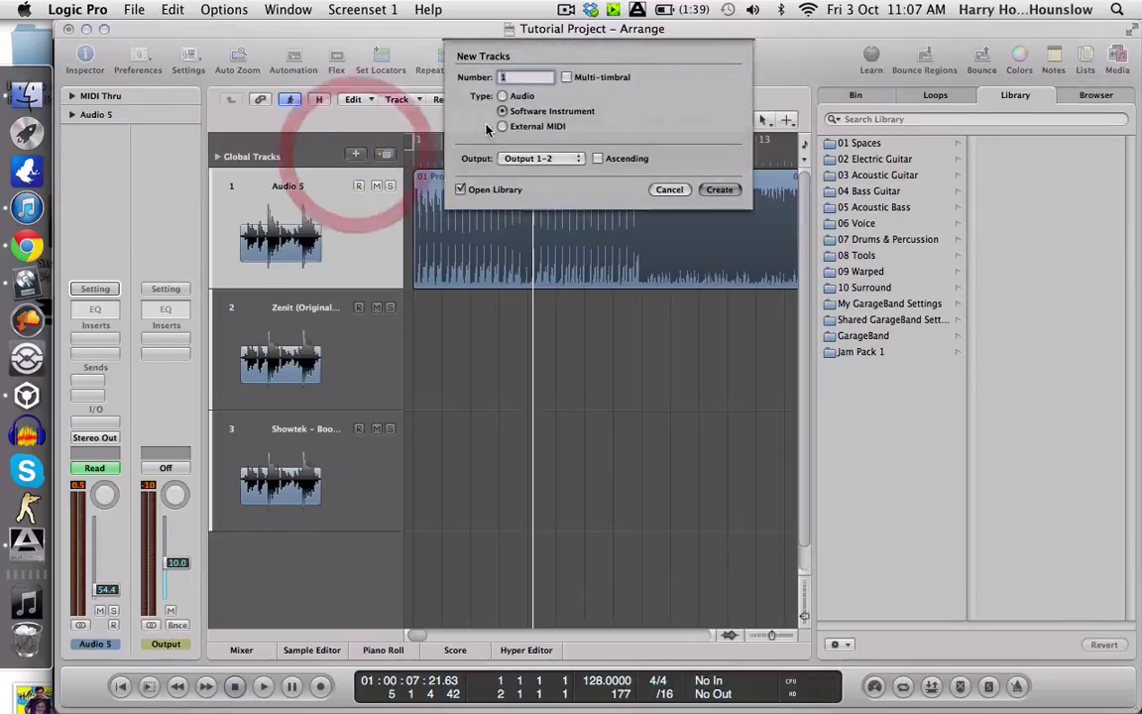
pyautogui.click(458, 112)
pyautogui.click(716, 191)
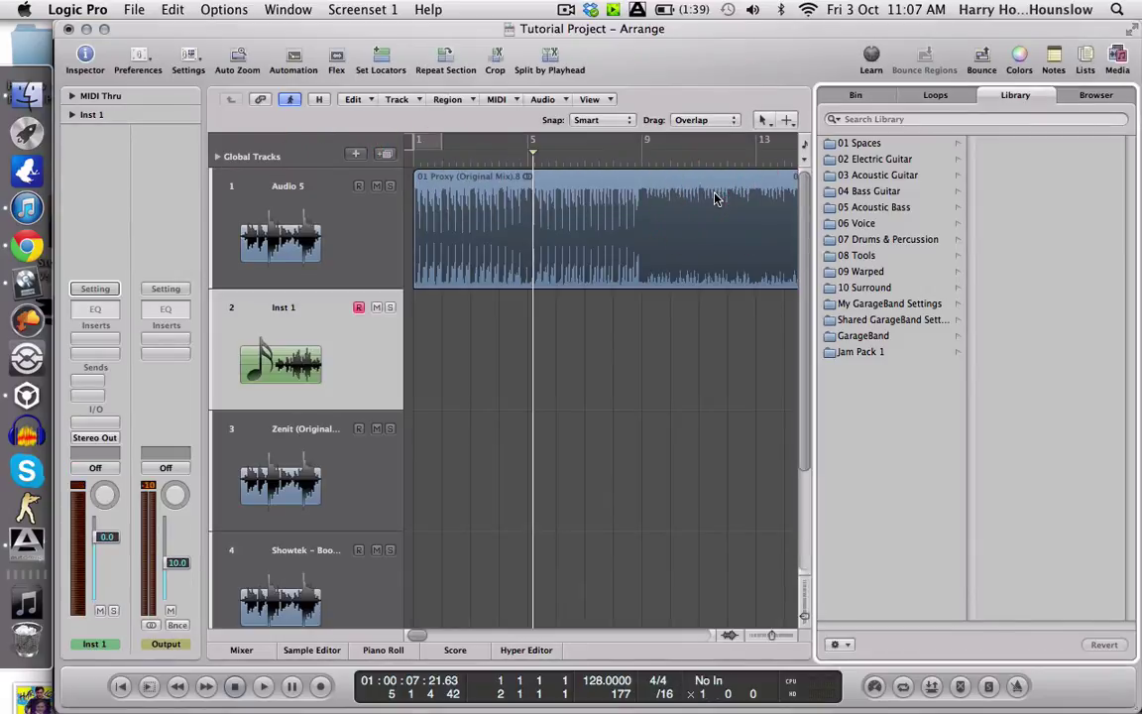
pyautogui.click(909, 161)
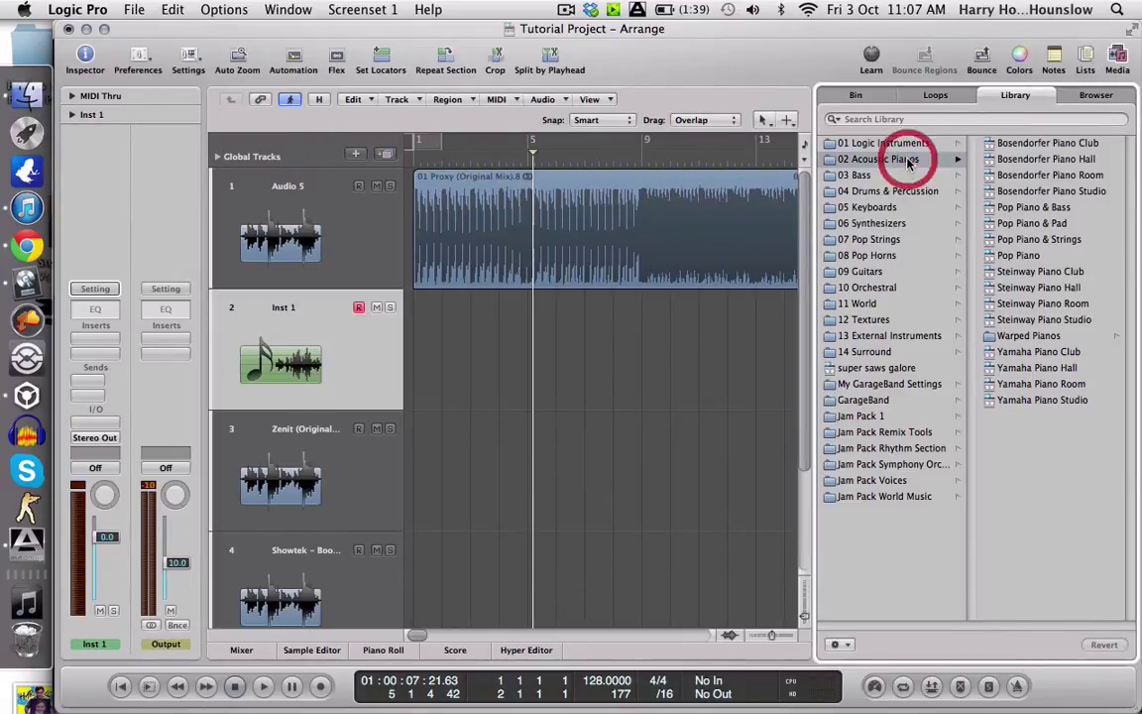
pyautogui.click(1071, 270)
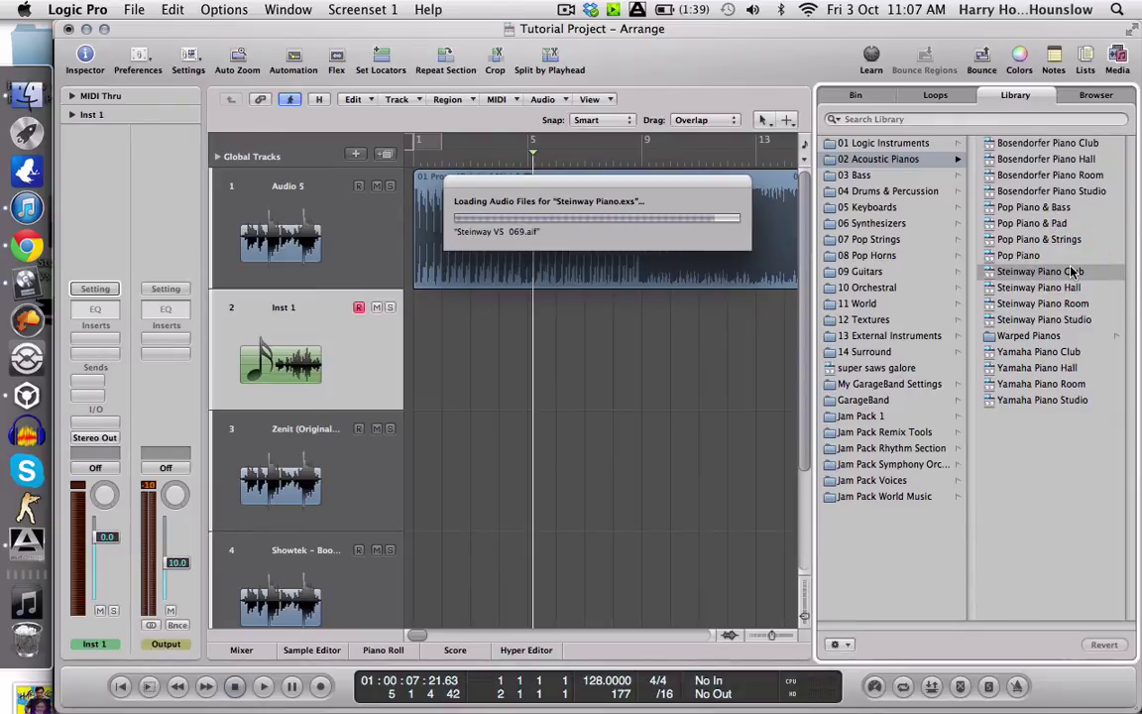
# - Test the piano by playing notes from the computer keyboard with Caps Lock
pyautogui.press('capslock')
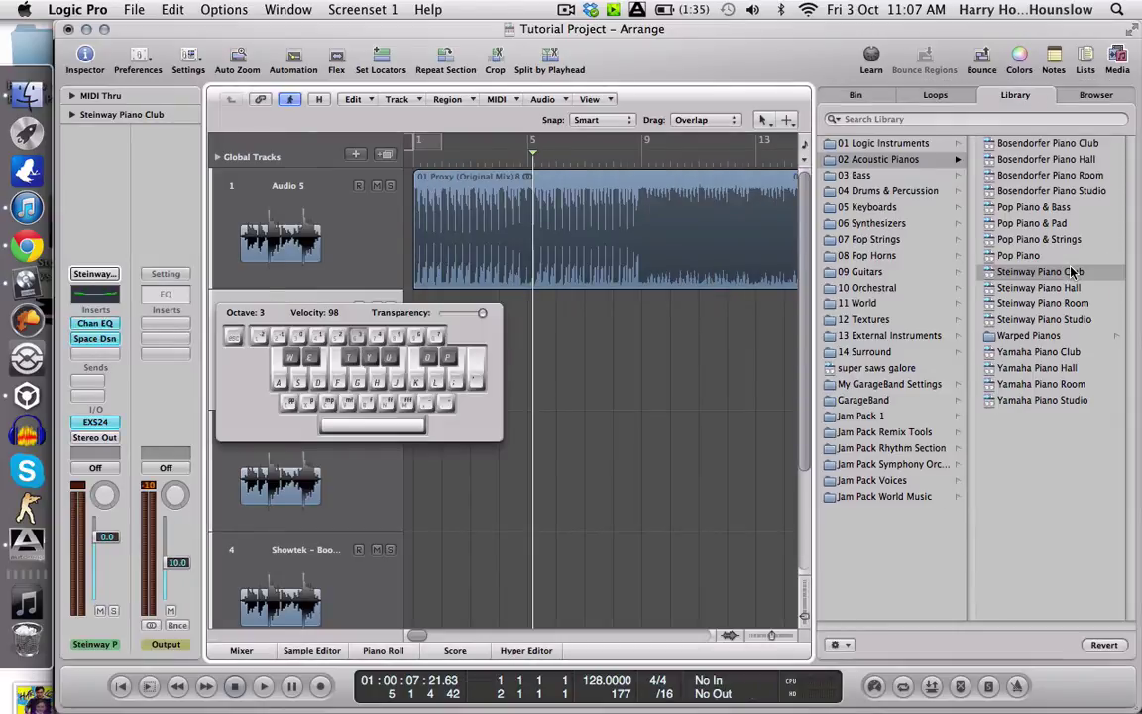
pyautogui.press('j')
pyautogui.press('3')
pyautogui.press('6')
pyautogui.press('7')
pyautogui.press('5')
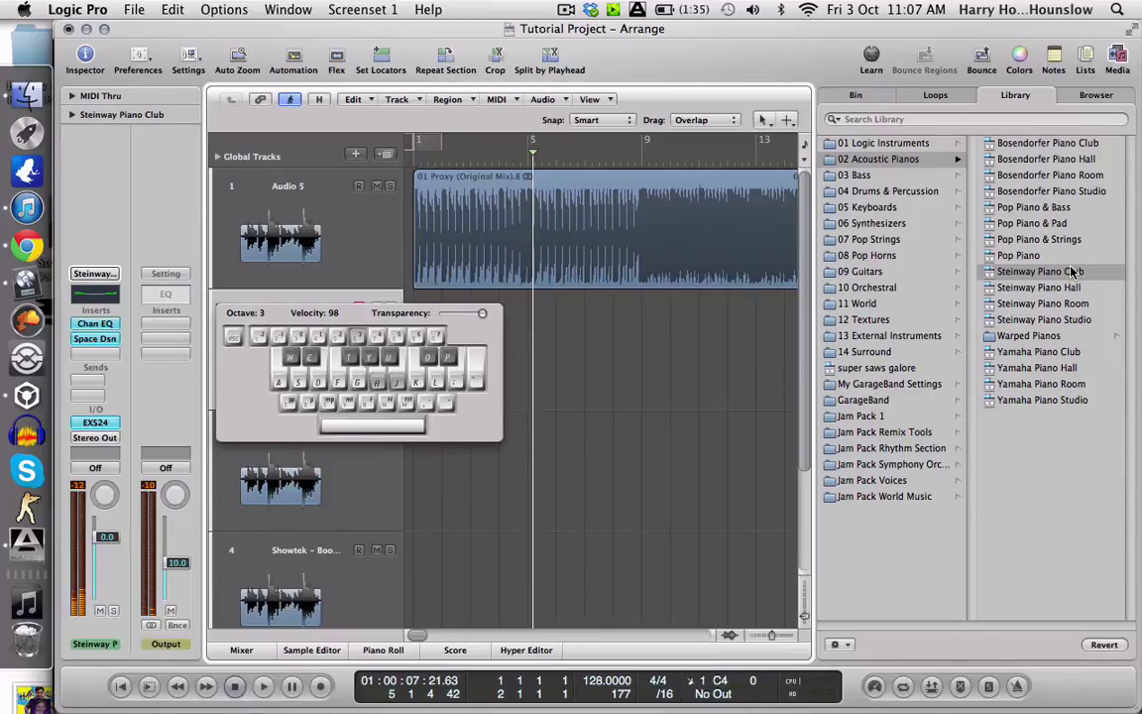
pyautogui.press('6')
pyautogui.press('7')
pyautogui.press('2')
pyautogui.press('6')
pyautogui.press('5')
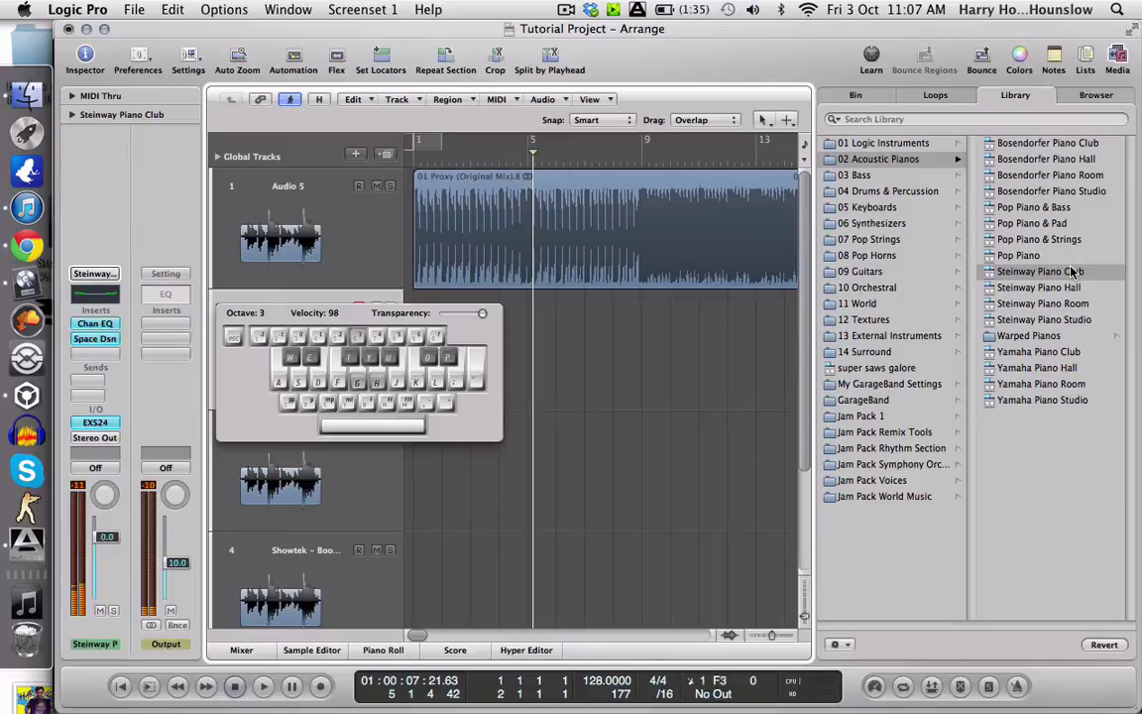
pyautogui.press('4')
pyautogui.press('capslock')
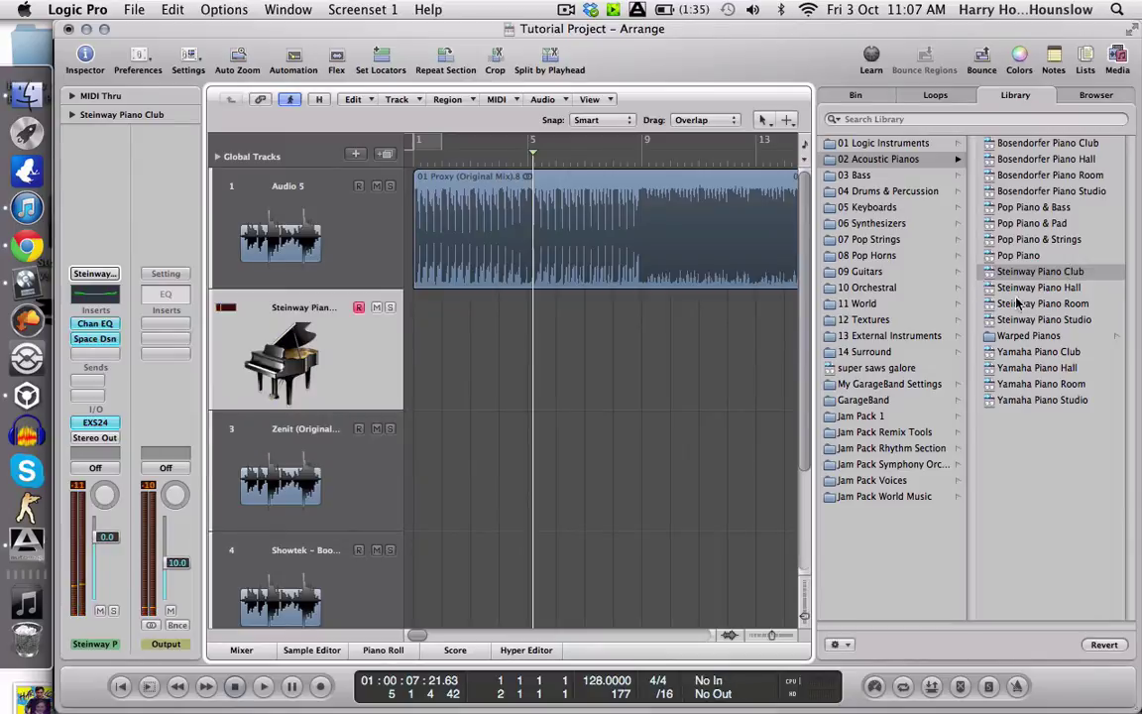
# - Load the Orchestral Brass Trumpet Section patch onto track 2
pyautogui.click(957, 257)
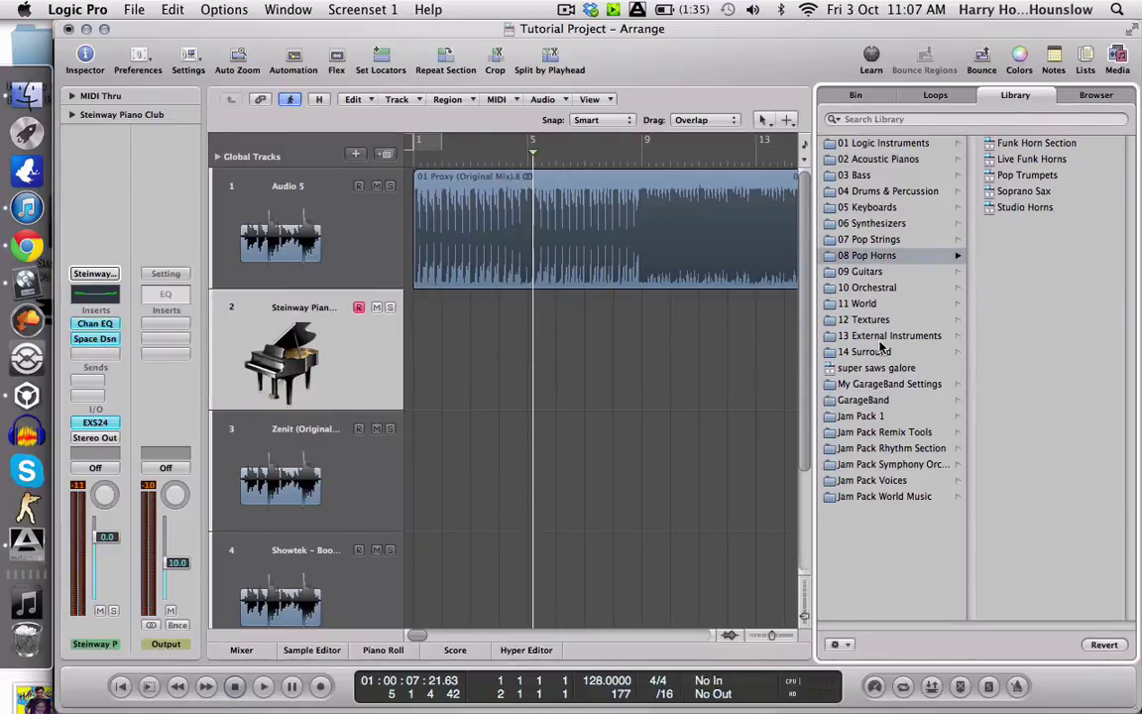
pyautogui.click(882, 287)
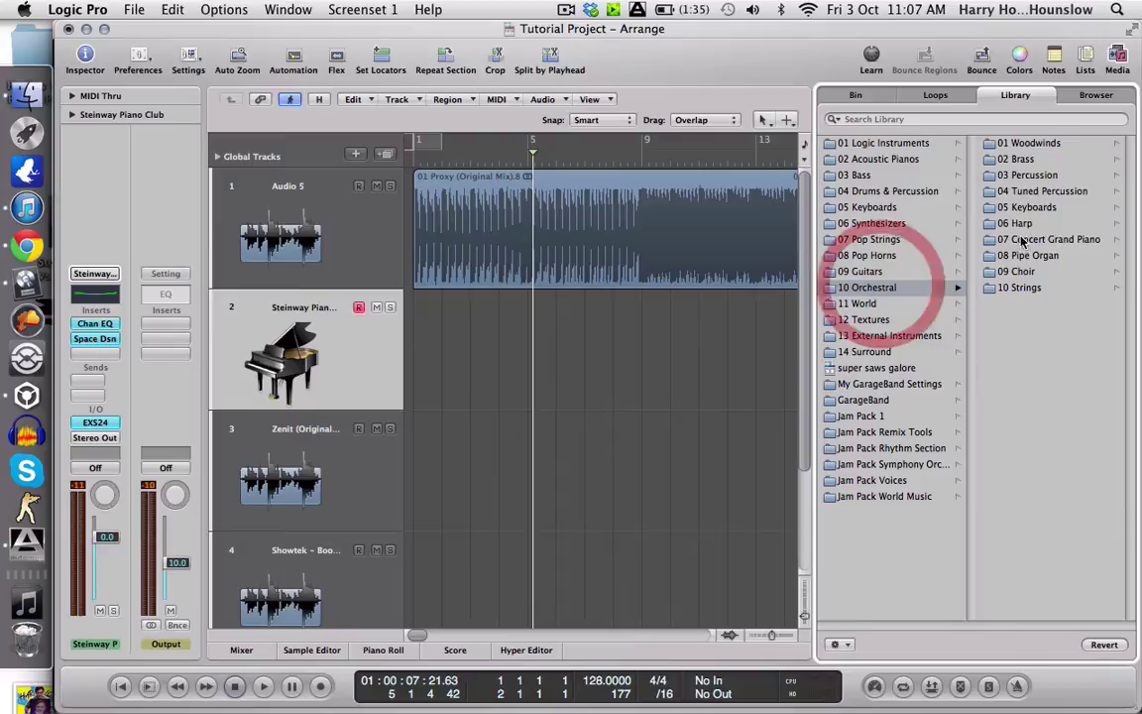
pyautogui.click(1028, 159)
pyautogui.click(1031, 389)
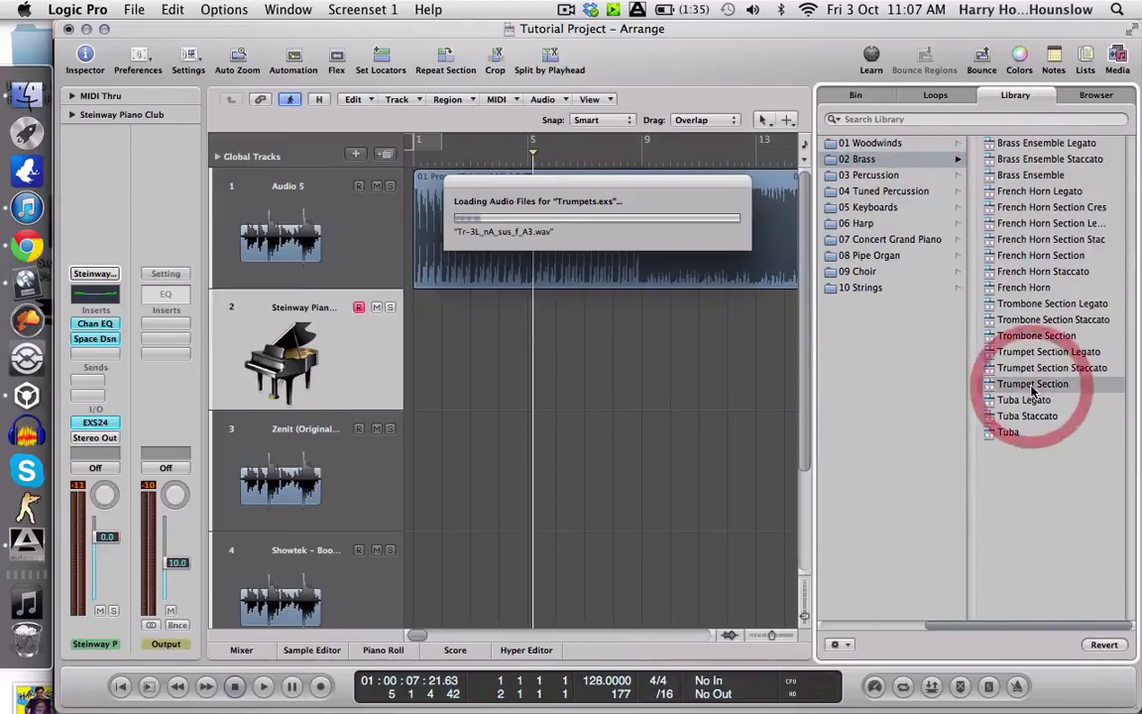
# - Audition the trumpet with Musical Typing (Cmd+K), then delete the Trumpet Section track
pyautogui.press('super+k')
pyautogui.press('d')
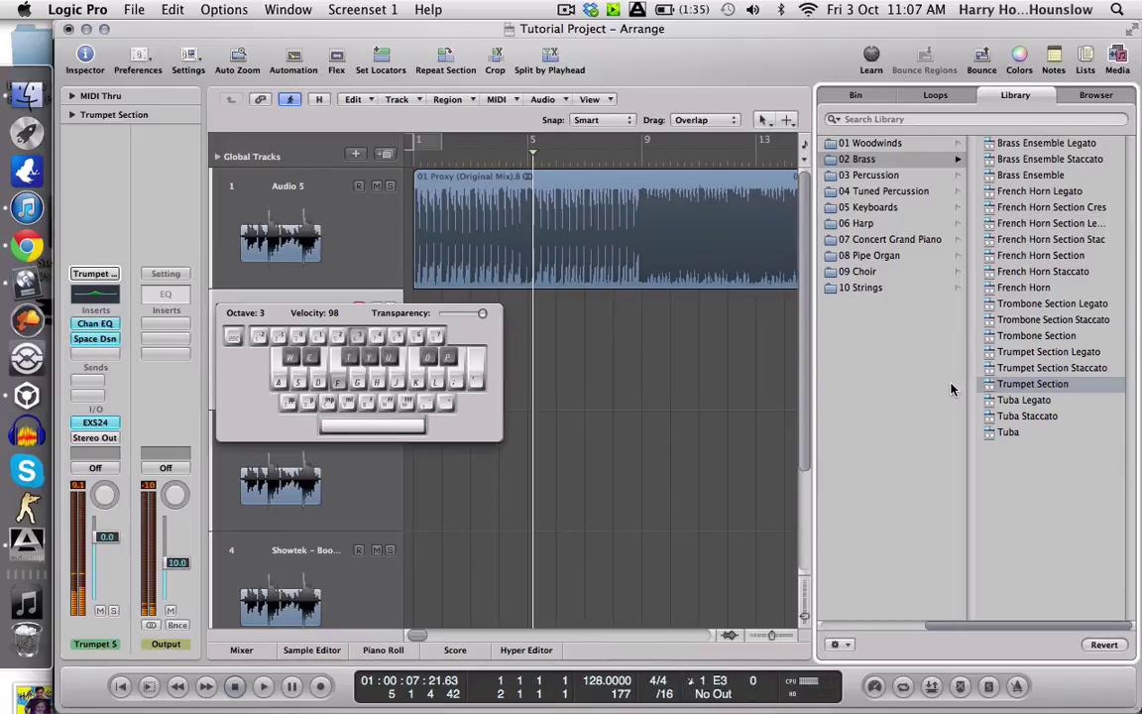
pyautogui.press('super+k')
pyautogui.press('super+Delete')
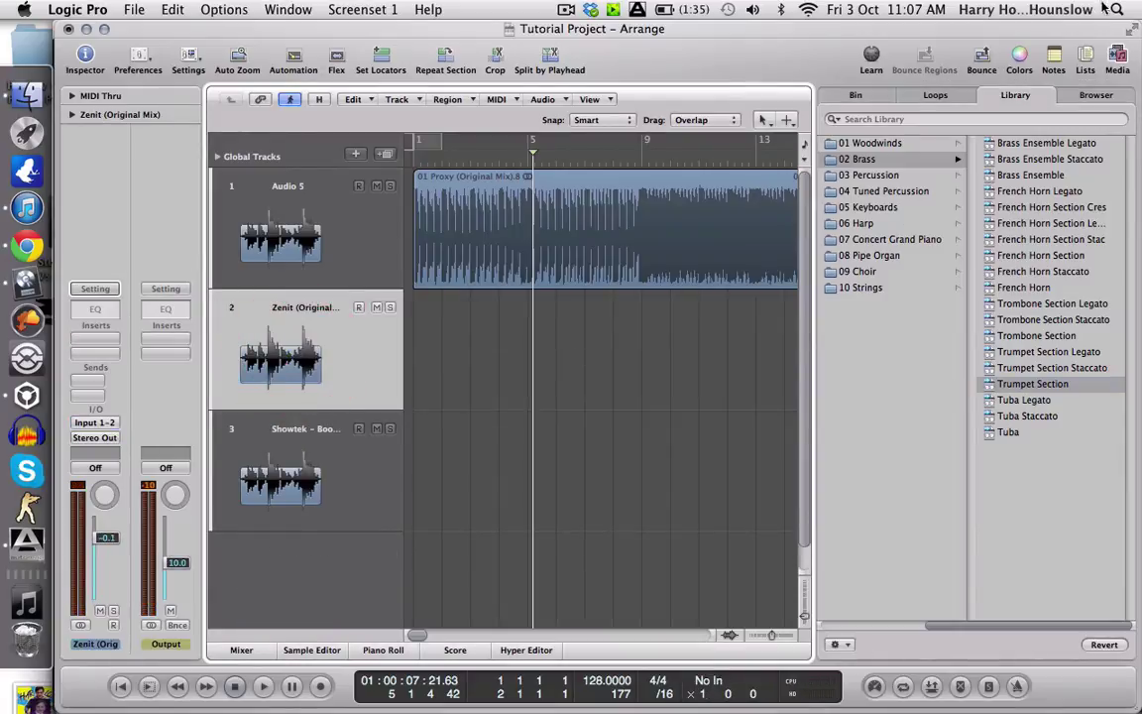
# - Switch the side panel to the file Browser and set the location to the Logic folder
pyautogui.click(1108, 95)
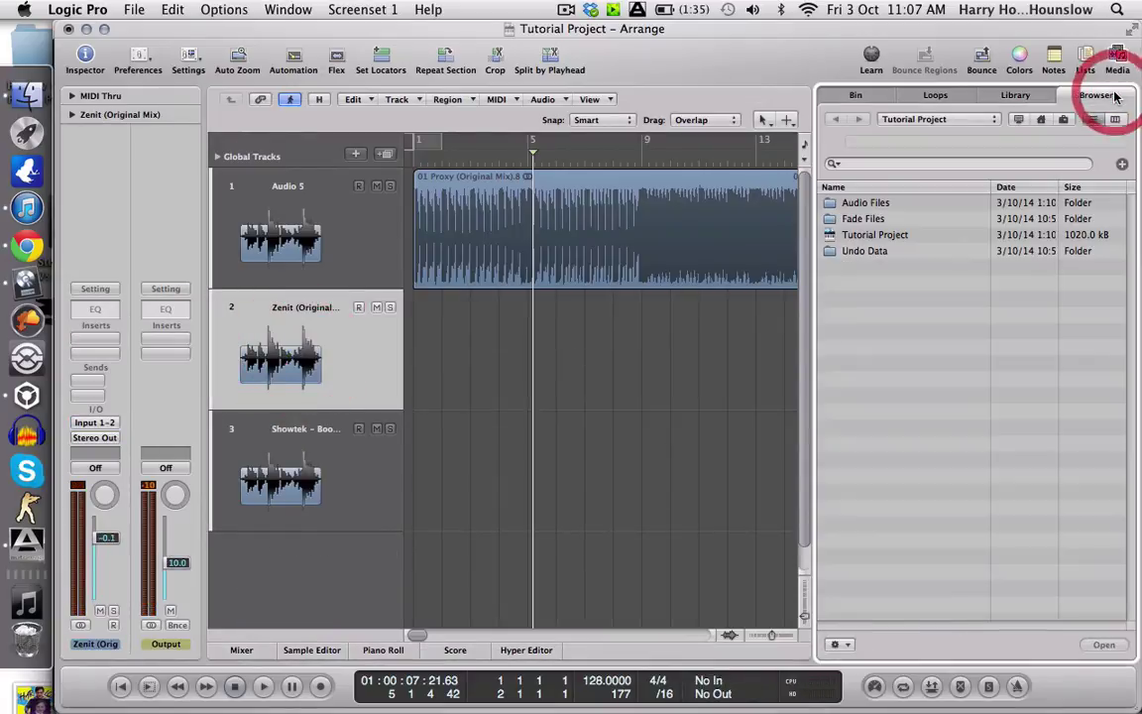
pyautogui.click(950, 120)
pyautogui.click(950, 139)
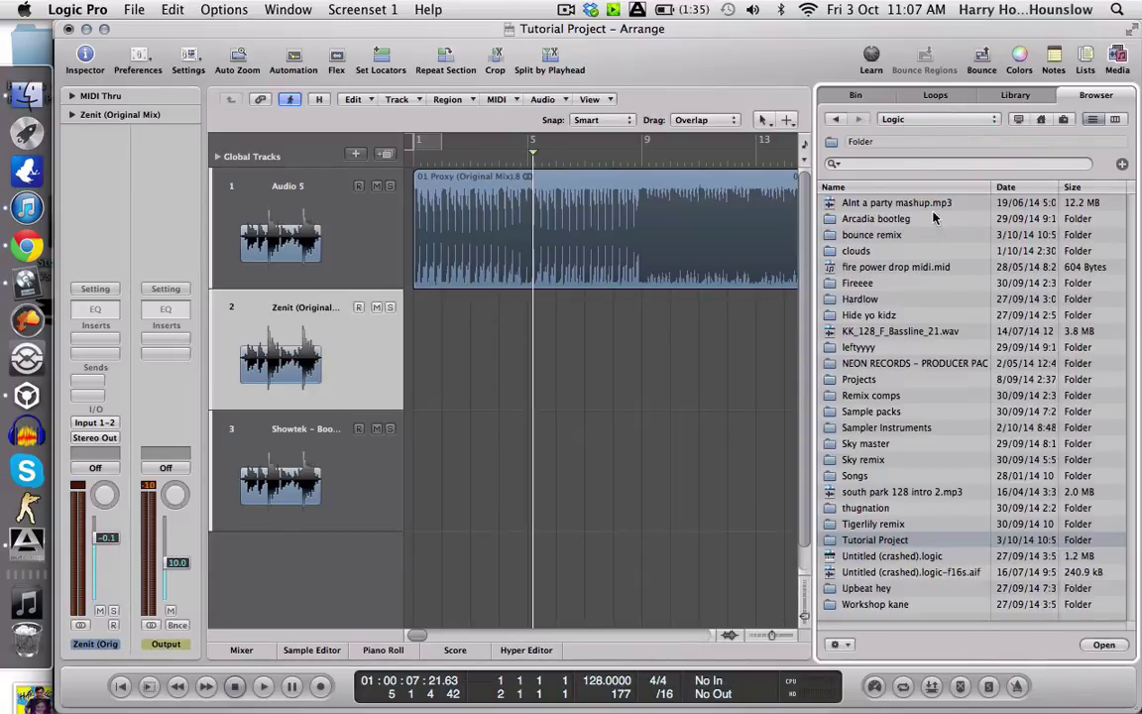
pyautogui.click(584, 425)
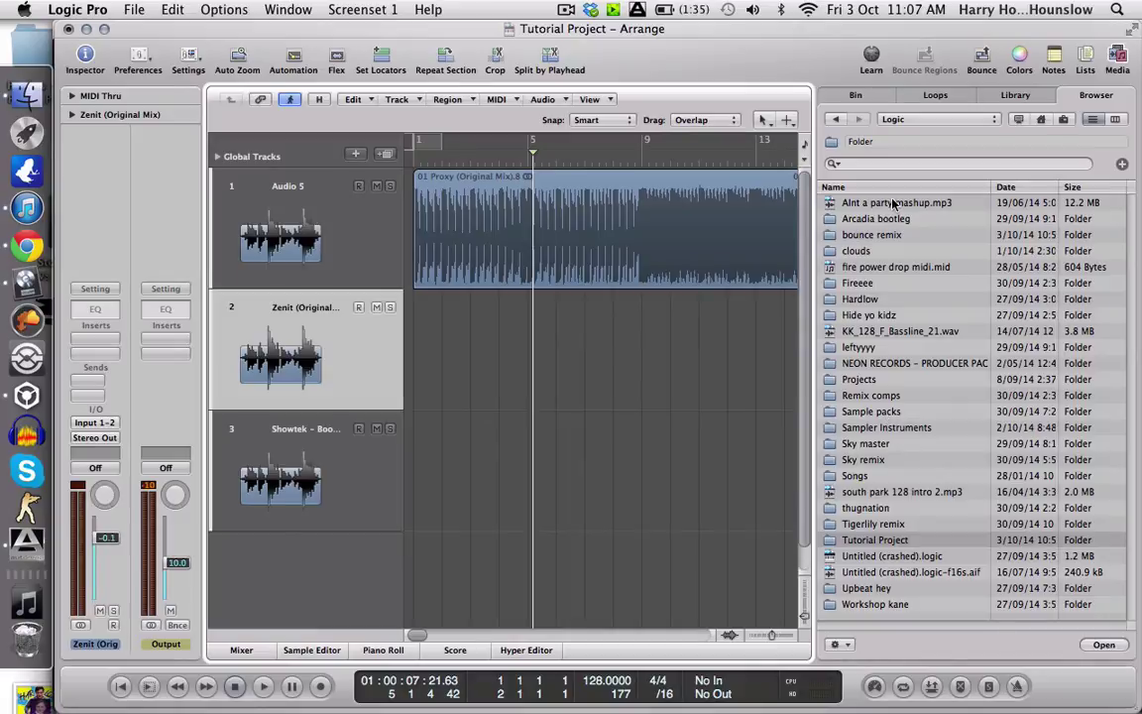
pyautogui.click(895, 118)
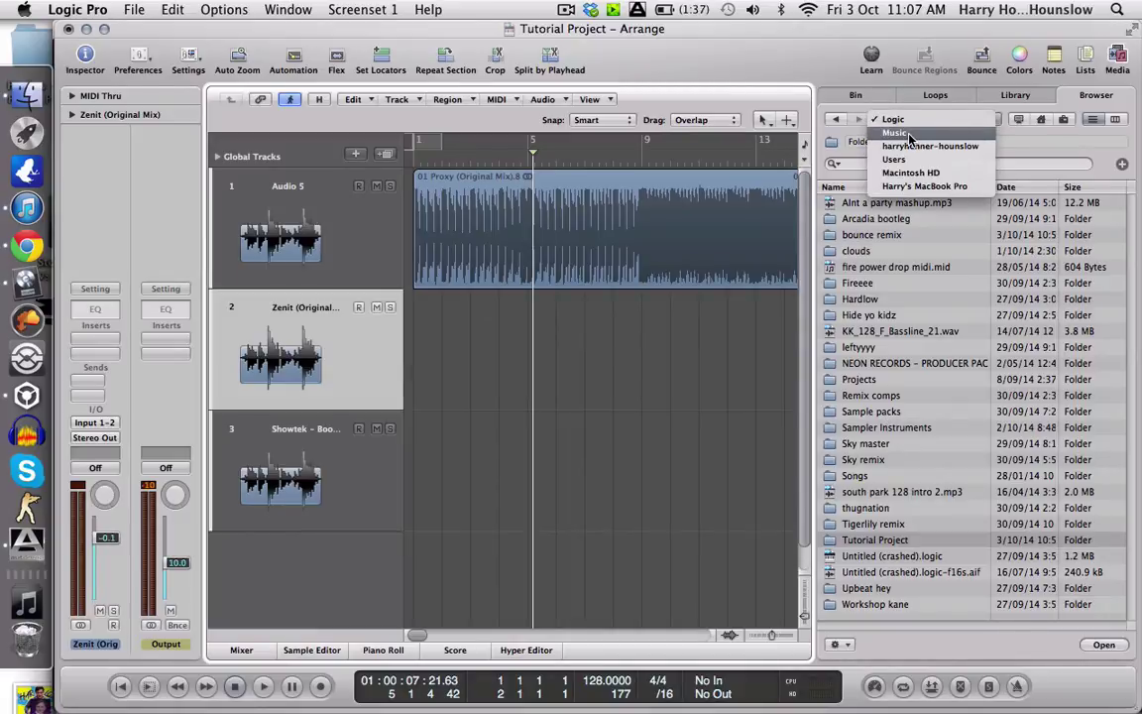
pyautogui.click(26, 99)
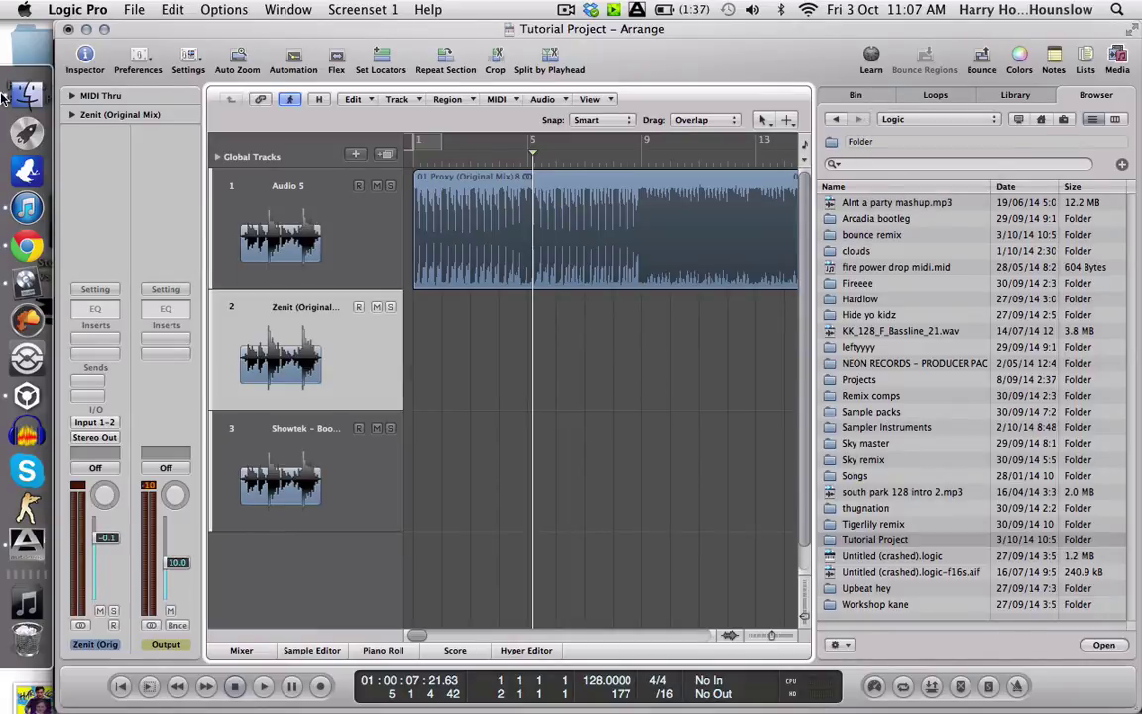
pyautogui.click(645, 301)
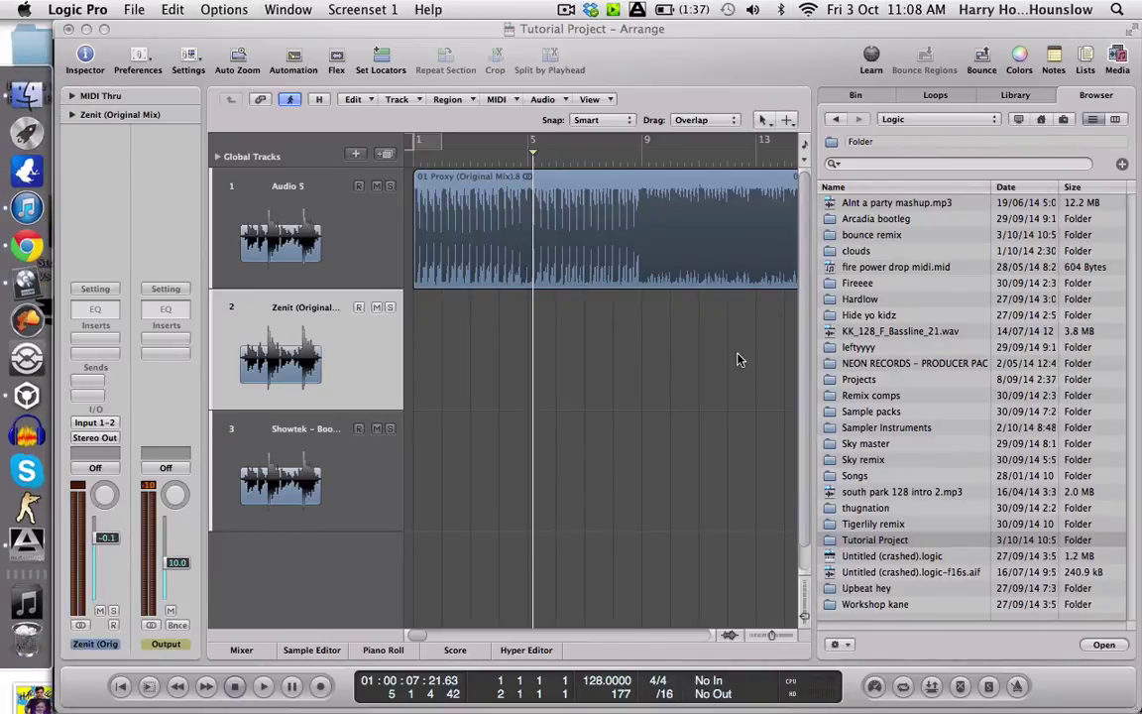
pyautogui.click(898, 119)
pyautogui.click(901, 121)
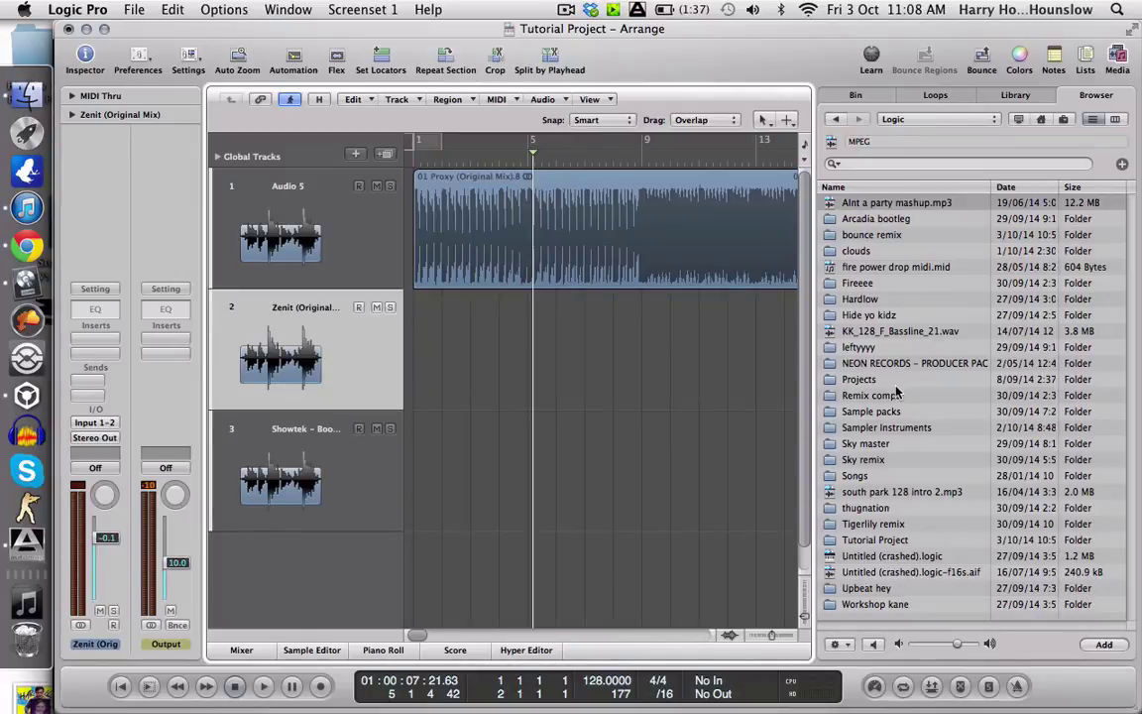
# - Open Sample packs, then the Kicks folder, and scroll through the kick samples
pyautogui.doubleClick(877, 415)
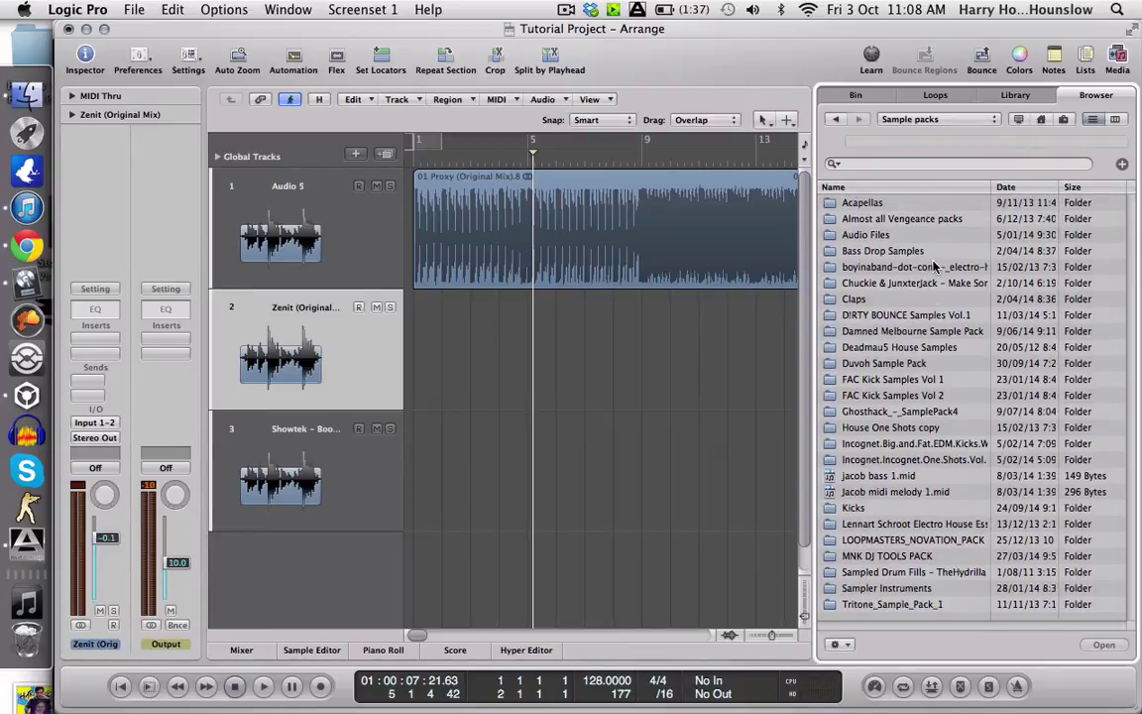
pyautogui.doubleClick(853, 508)
pyautogui.scroll(-8, 892, 417)
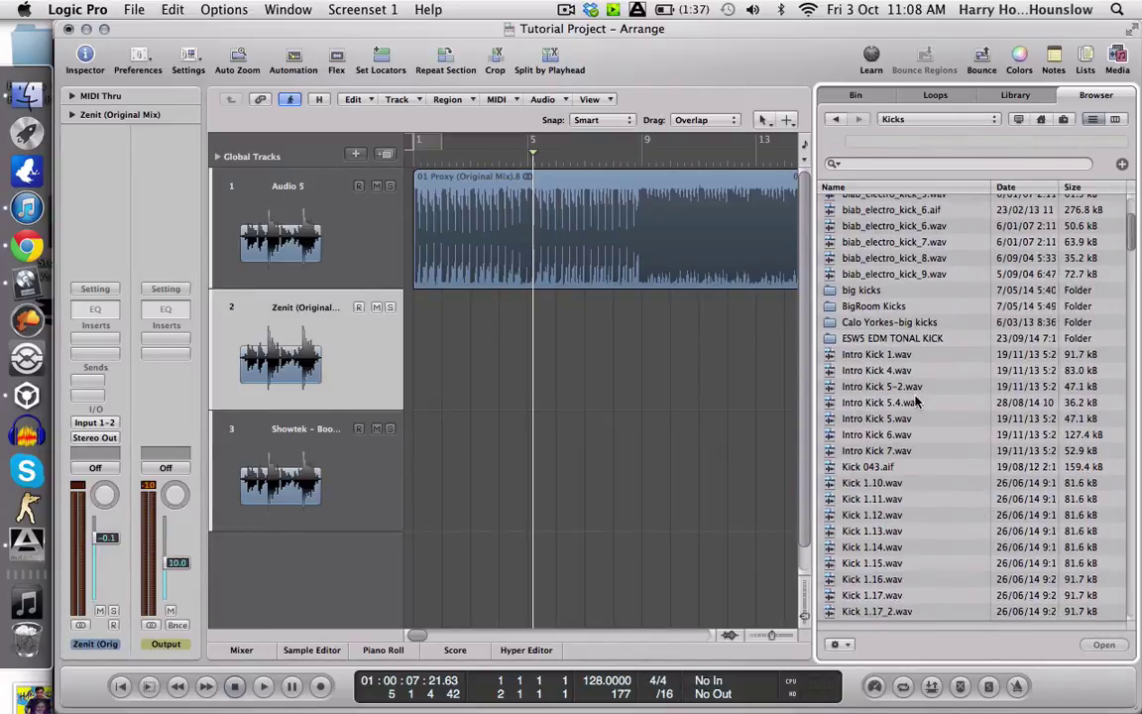
pyautogui.scroll(-20, 916, 401)
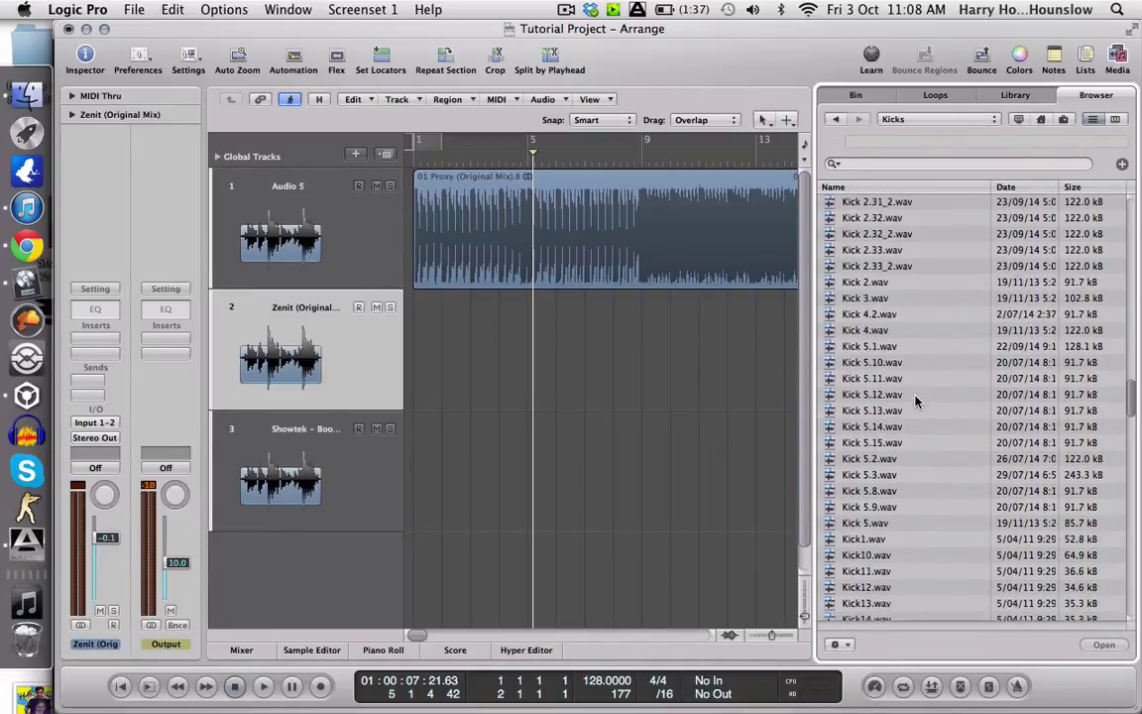
pyautogui.scroll(5, 917, 401)
# - Place Kick 5.wav on track 2 at bar 1 and delete the Audio 5 region
pyautogui.click(918, 438)
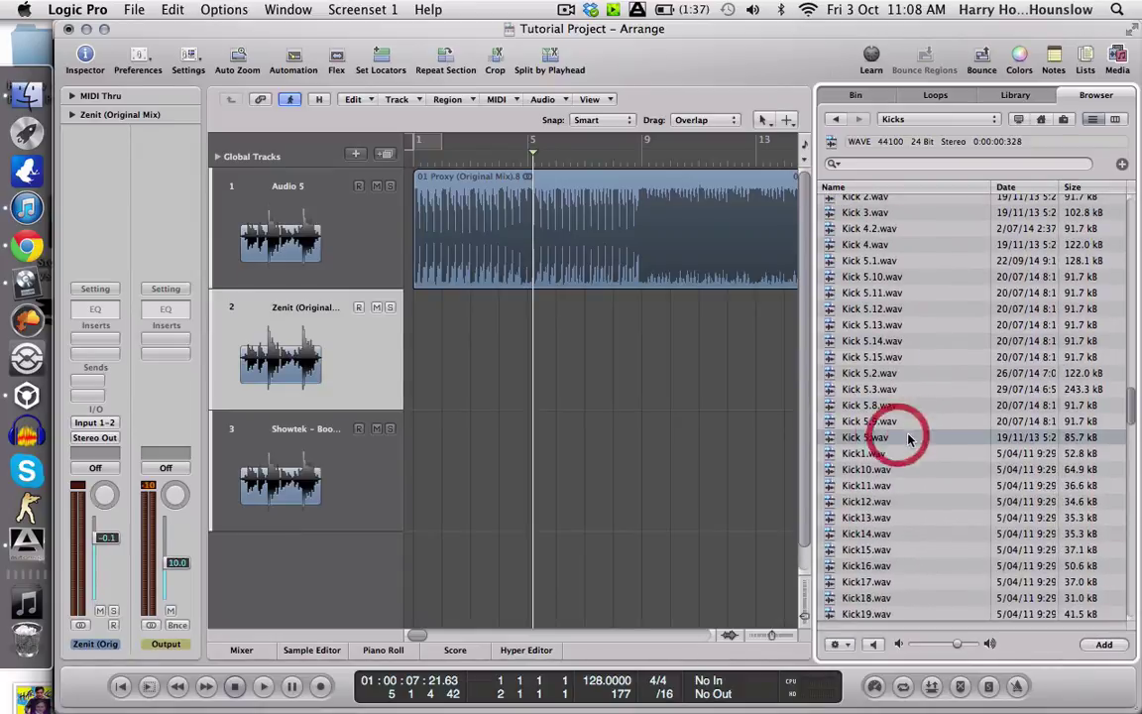
pyautogui.moveTo(923, 437); pyautogui.dragTo(417, 345)
pyautogui.click(474, 204)
pyautogui.press('Delete')
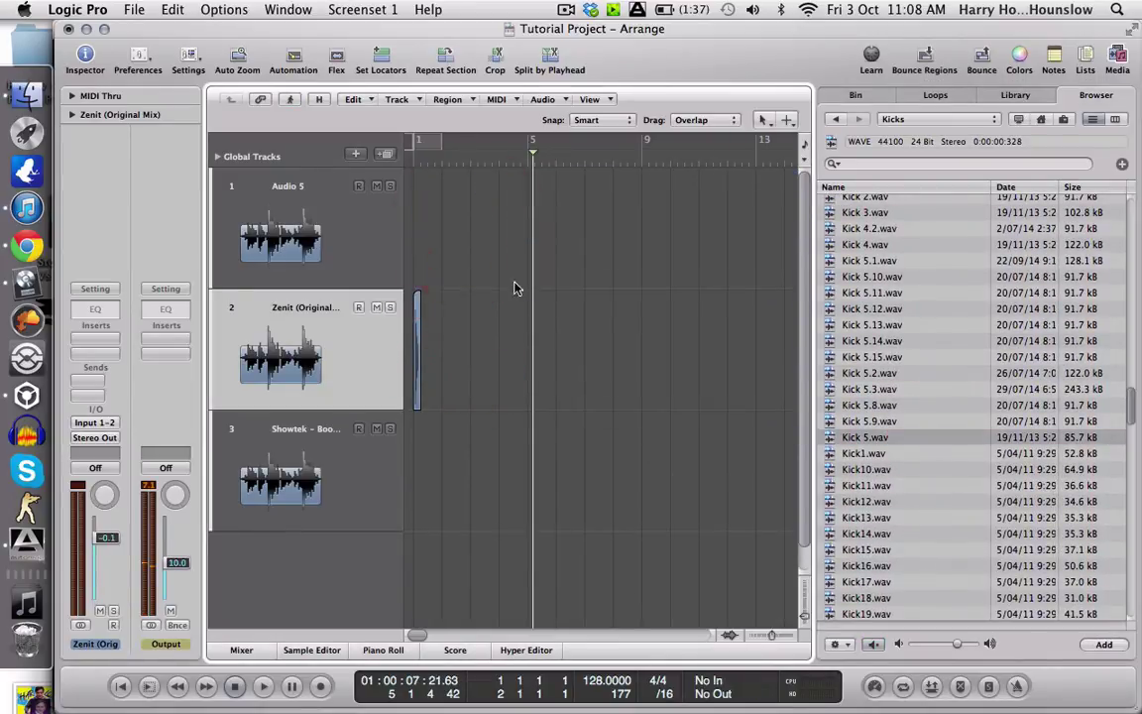
# - Zoom in to bars 1–3 and copy the Kick region right after itself
pyautogui.click(790, 634)
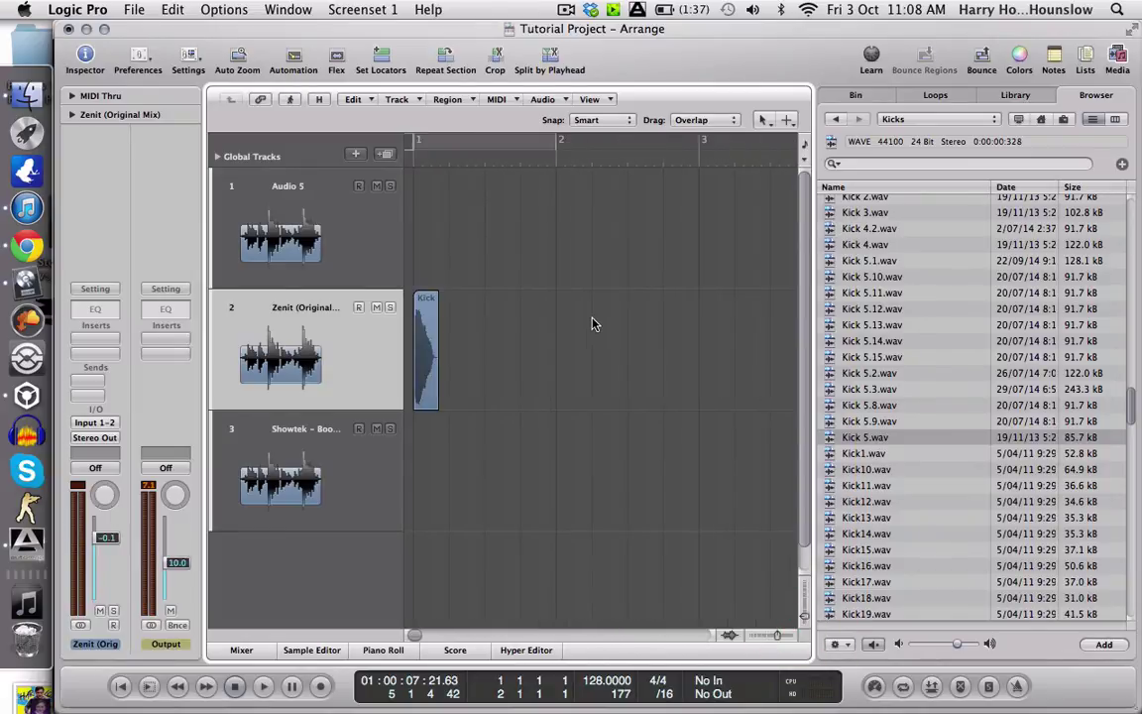
pyautogui.click(421, 303)
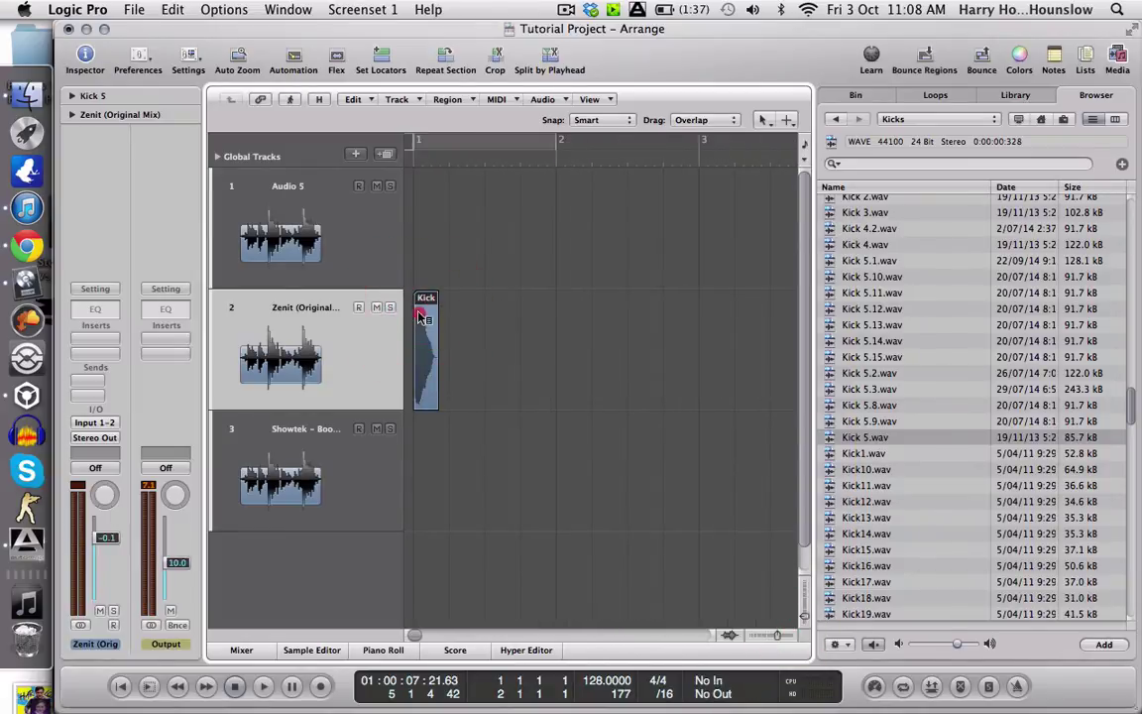
pyautogui.rightClick(419, 315)
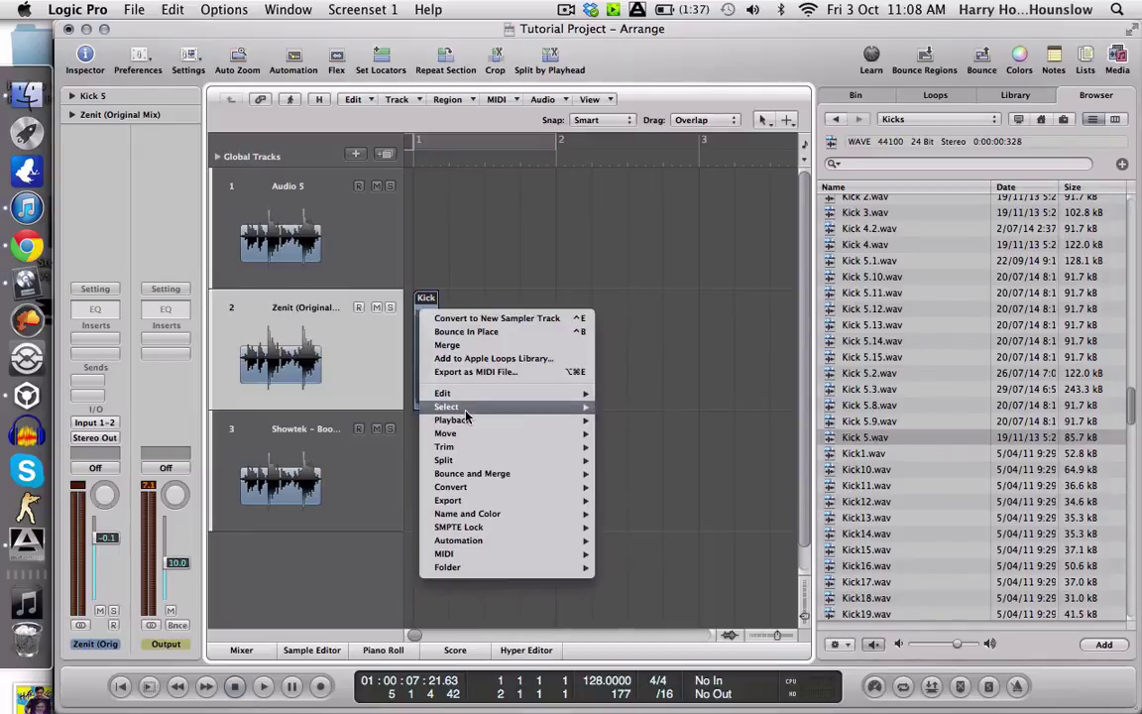
pyautogui.moveTo(465, 412)
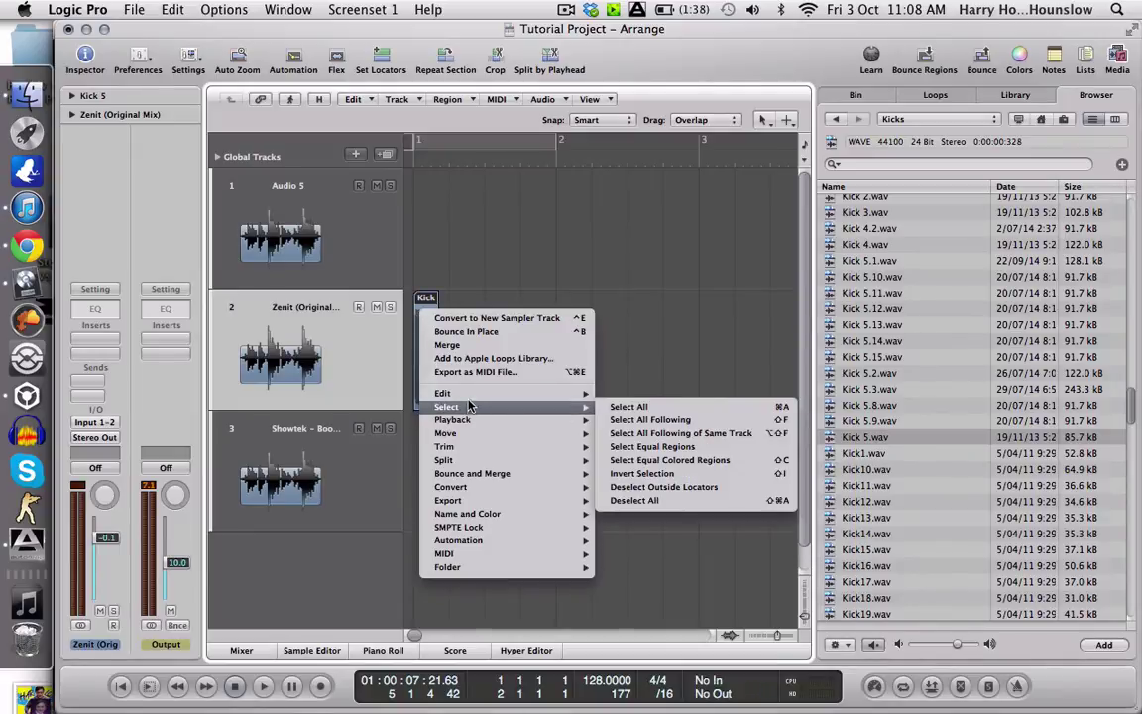
pyautogui.click(501, 224)
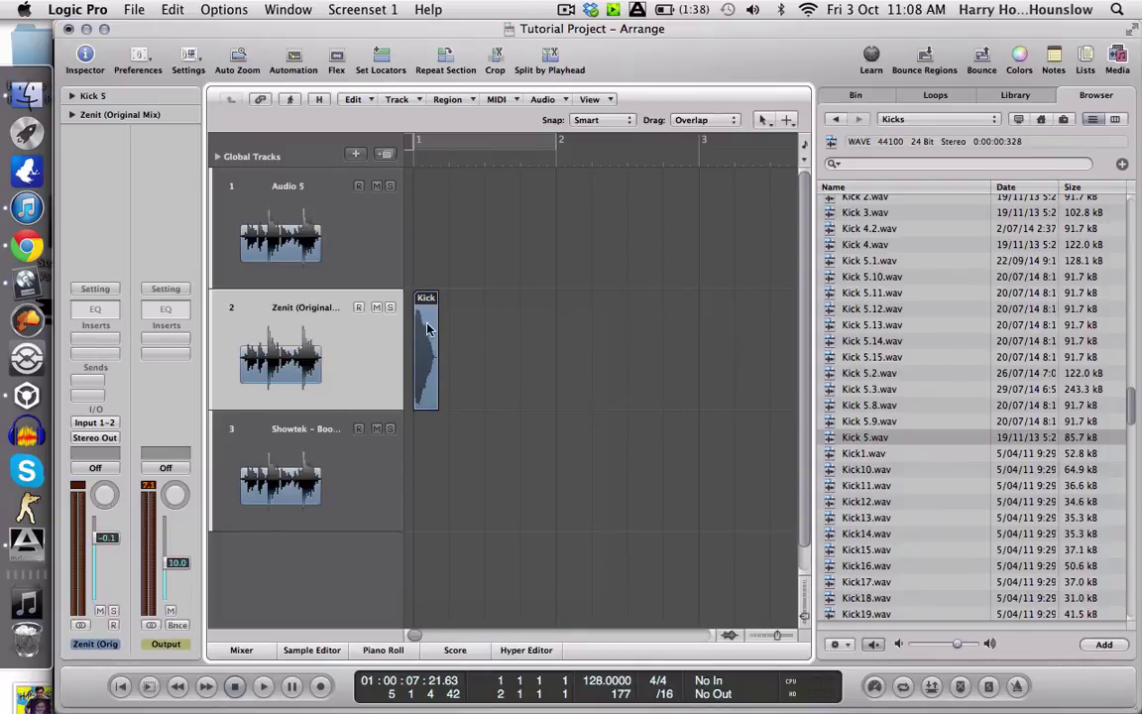
pyautogui.moveTo(423, 329); pyautogui.dragTo(492, 139)
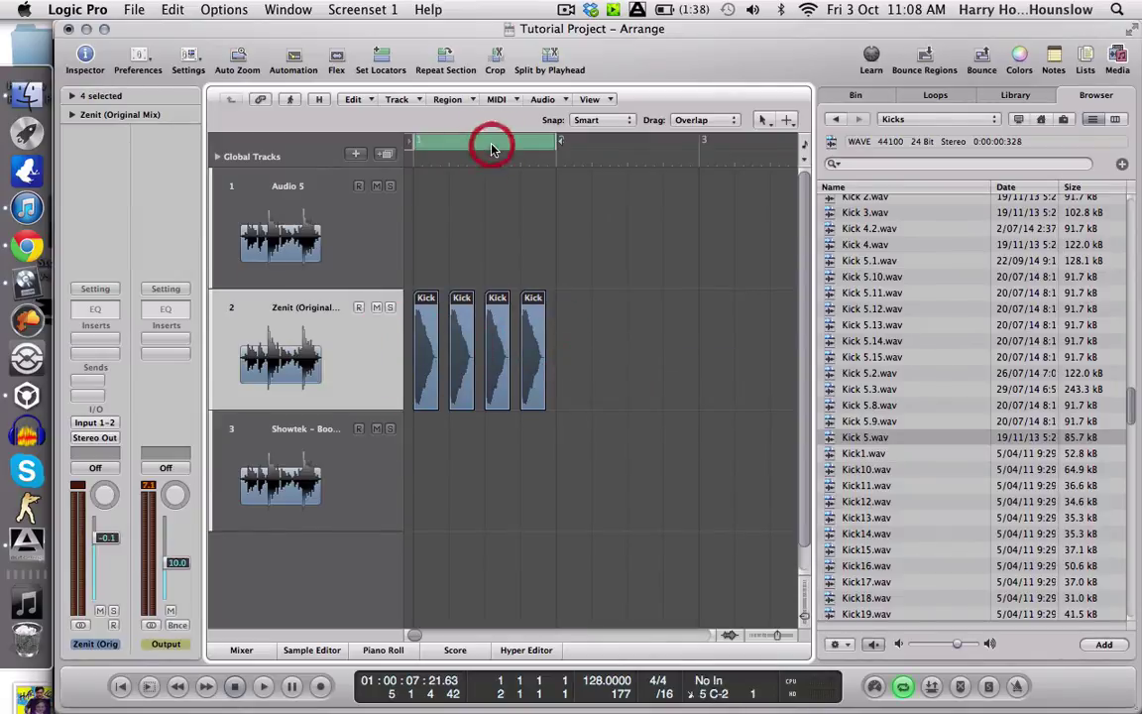
# - Loop-play the four kicks, delete the Kick regions on the Zenit track, and turn cycle off
pyautogui.press('space')
pyautogui.click(624, 336)
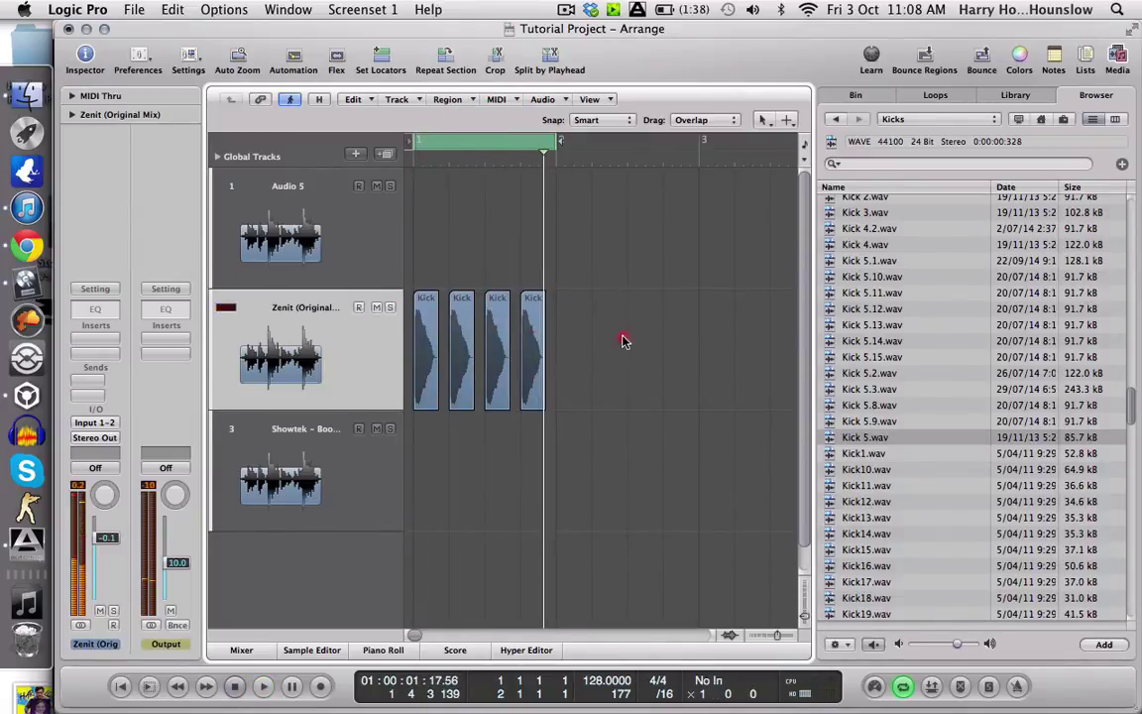
pyautogui.click(364, 349)
pyautogui.press('Delete')
pyautogui.press('space')
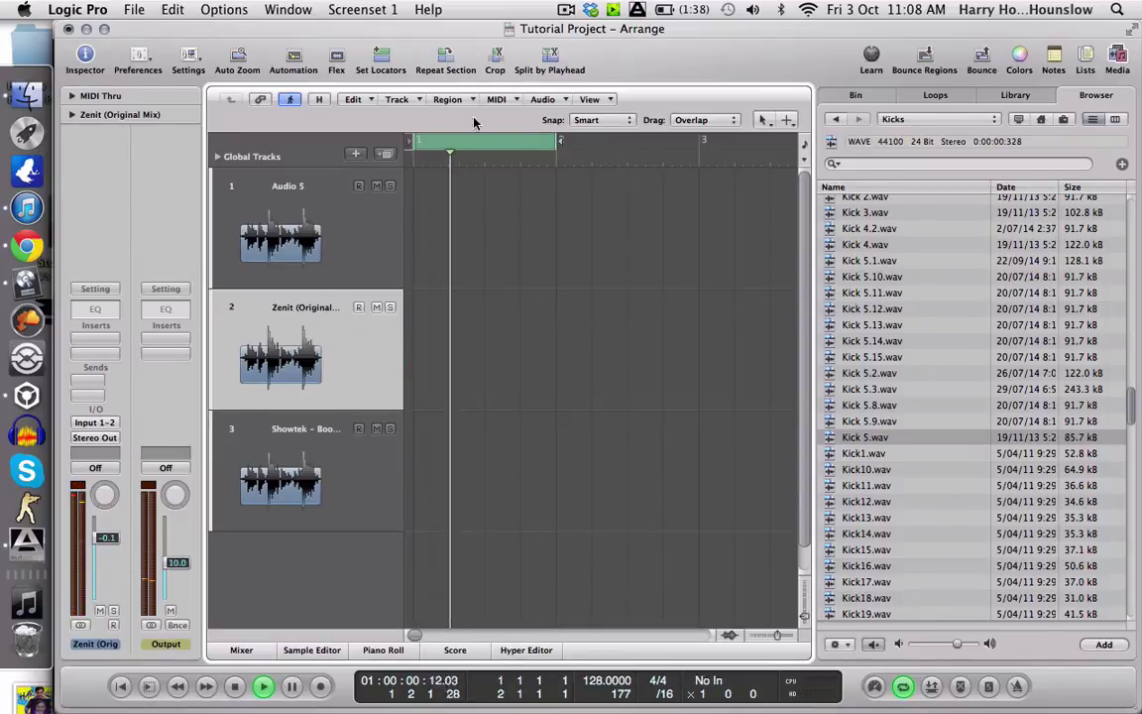
pyautogui.press('space')
pyautogui.click(467, 140)
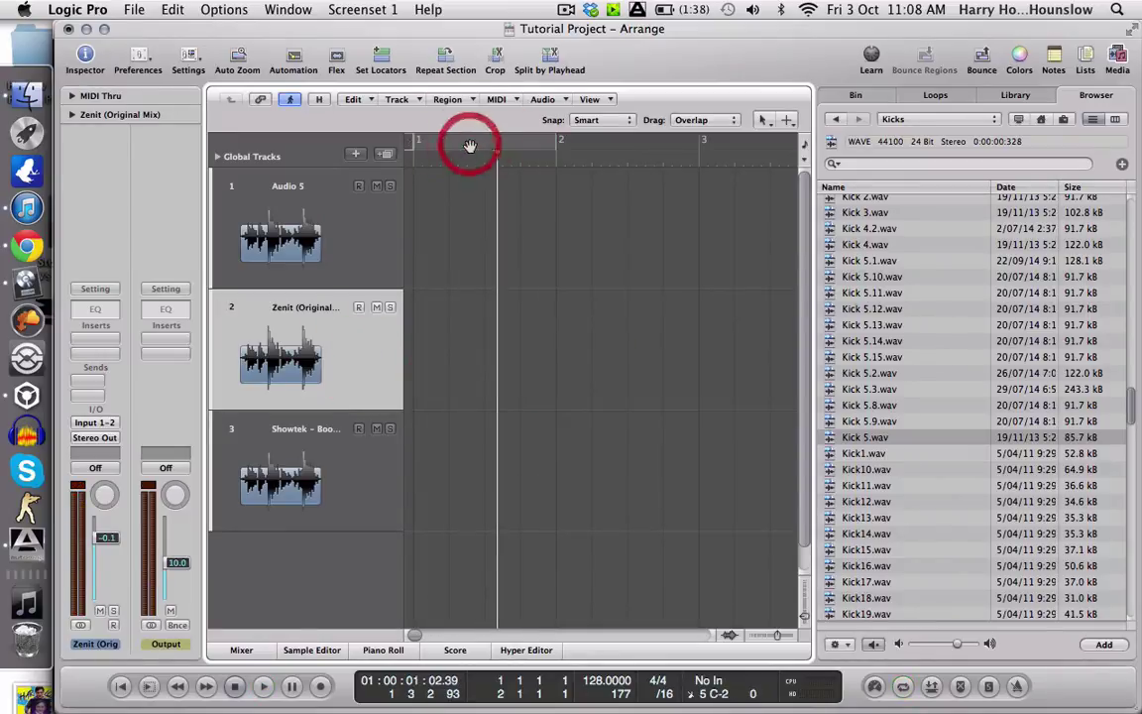
# - Shorten the track rows and zoom the timeline out to show bars 1–7
pyautogui.click(807, 588)
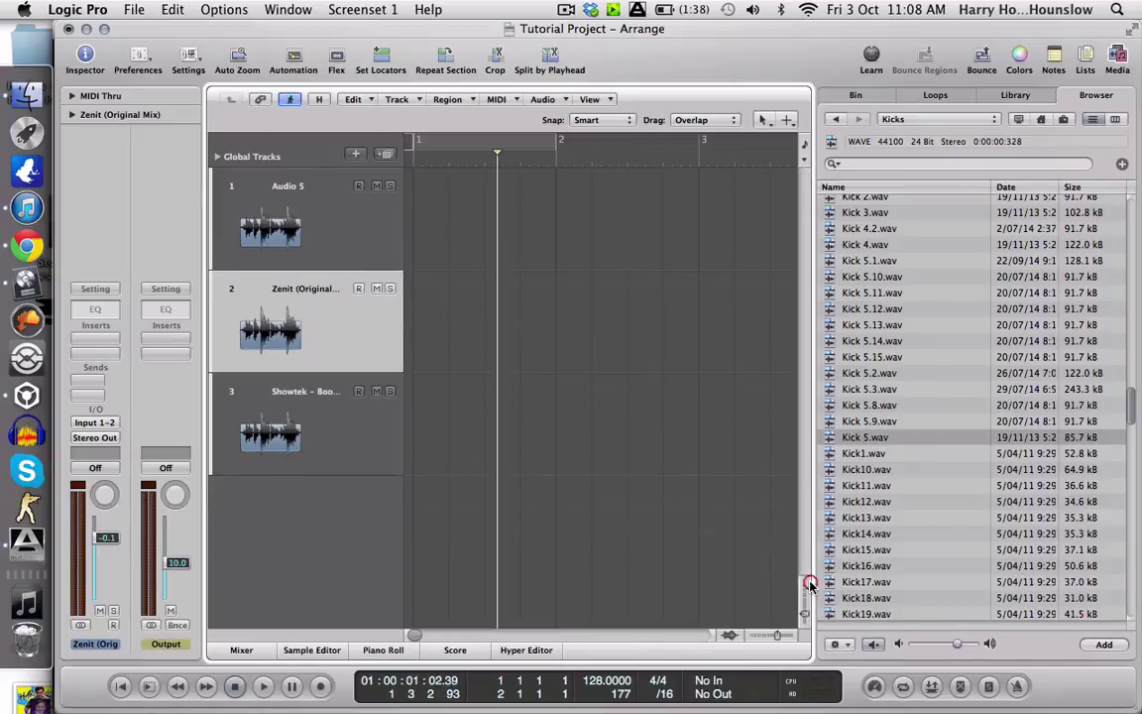
pyautogui.click(770, 635)
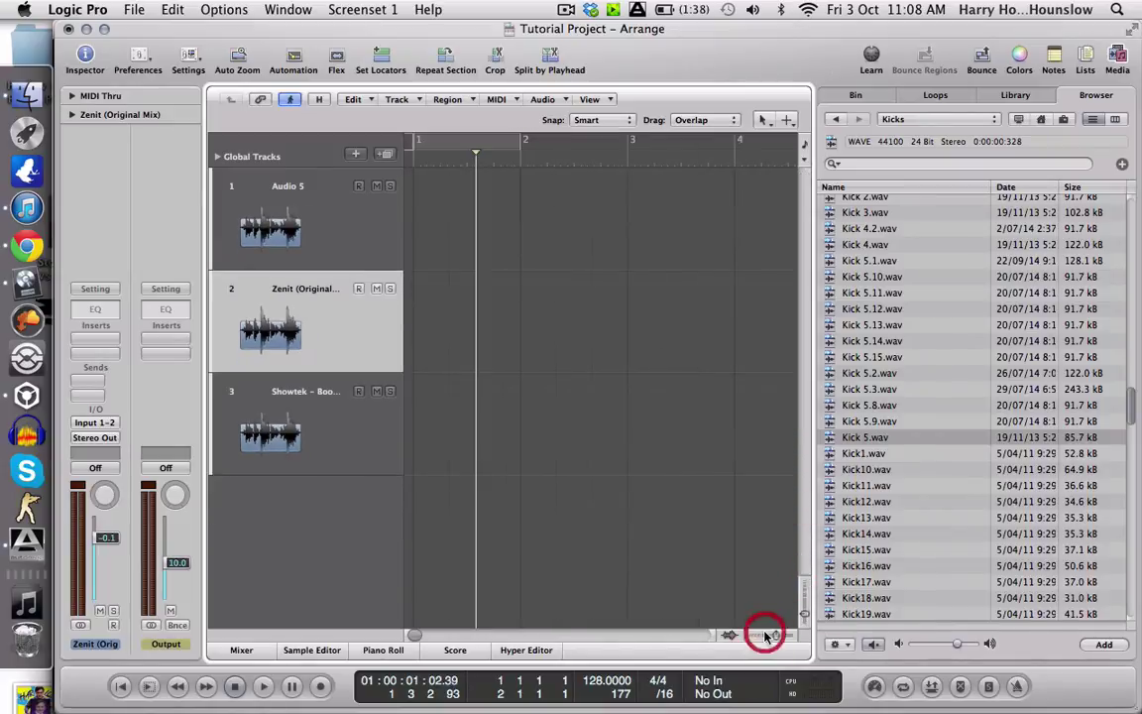
pyautogui.click(805, 585)
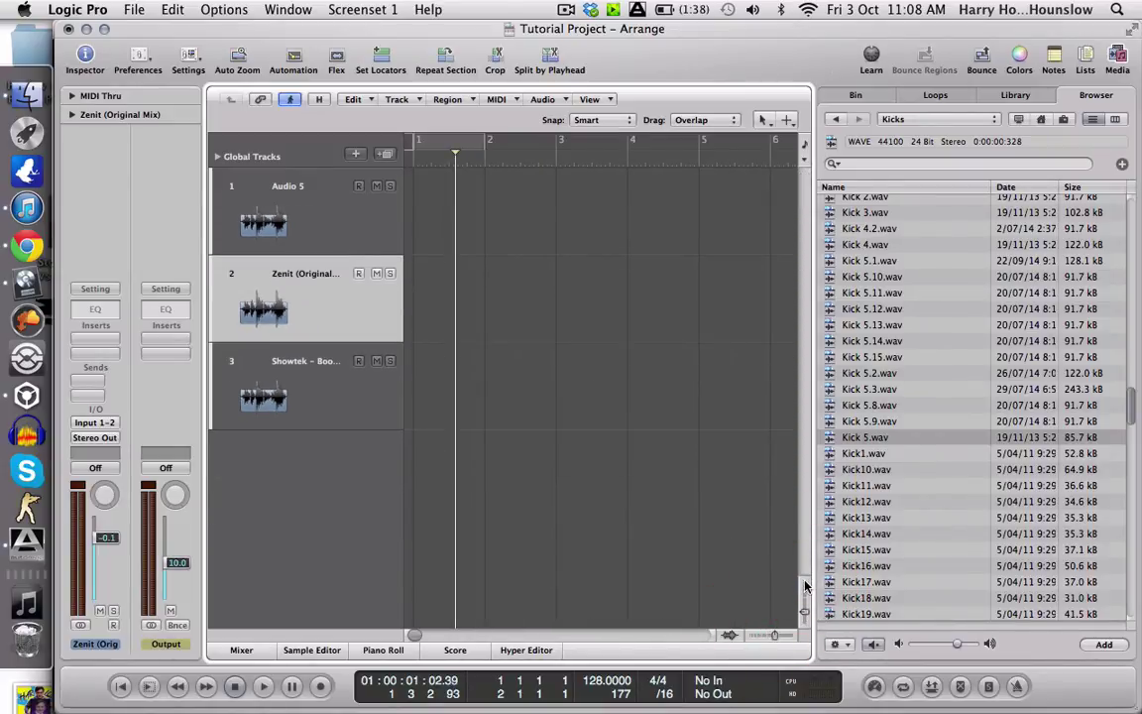
pyautogui.click(806, 585)
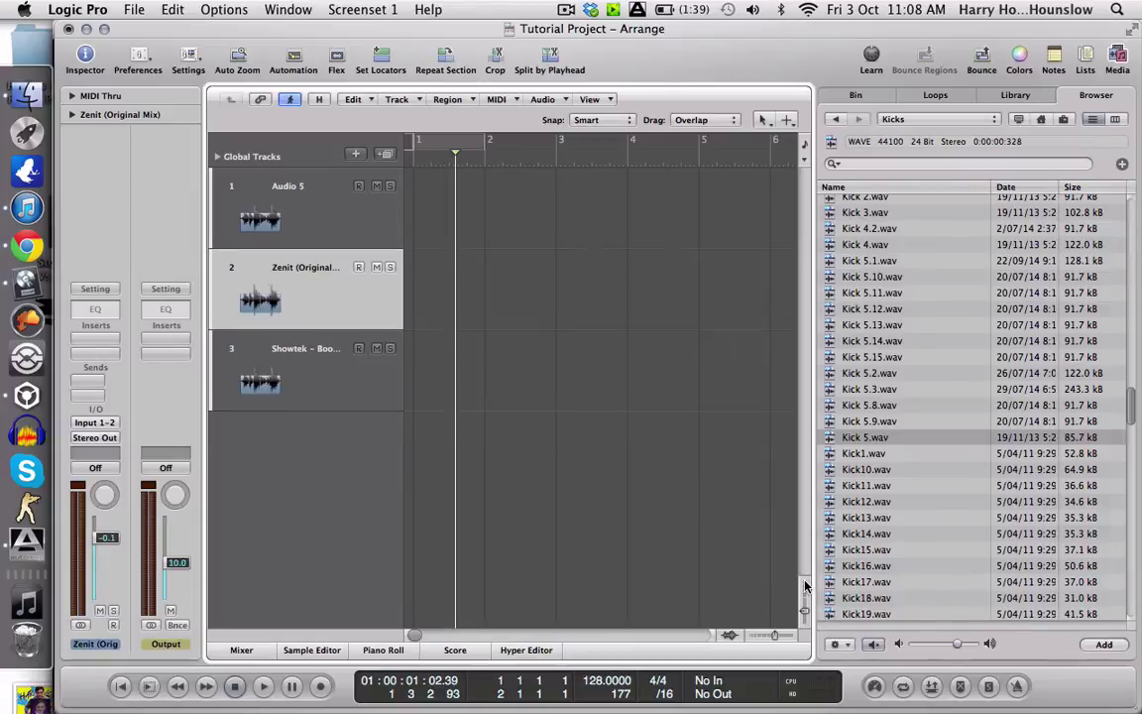
pyautogui.click(734, 635)
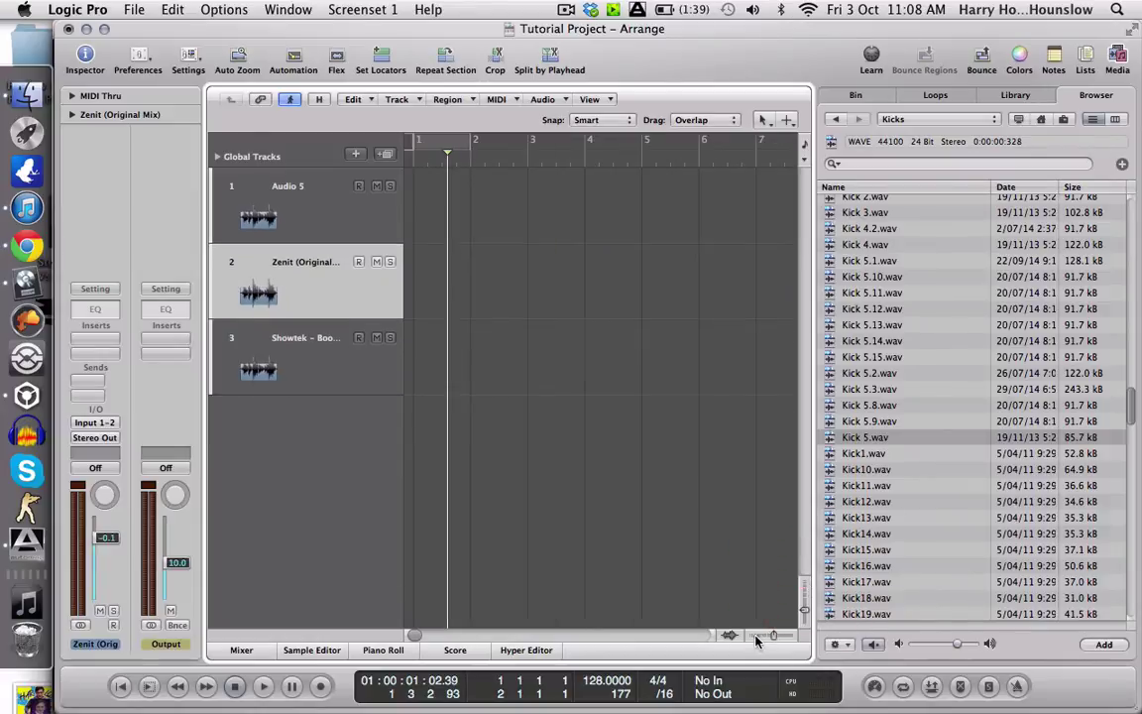
pyautogui.click(564, 8)
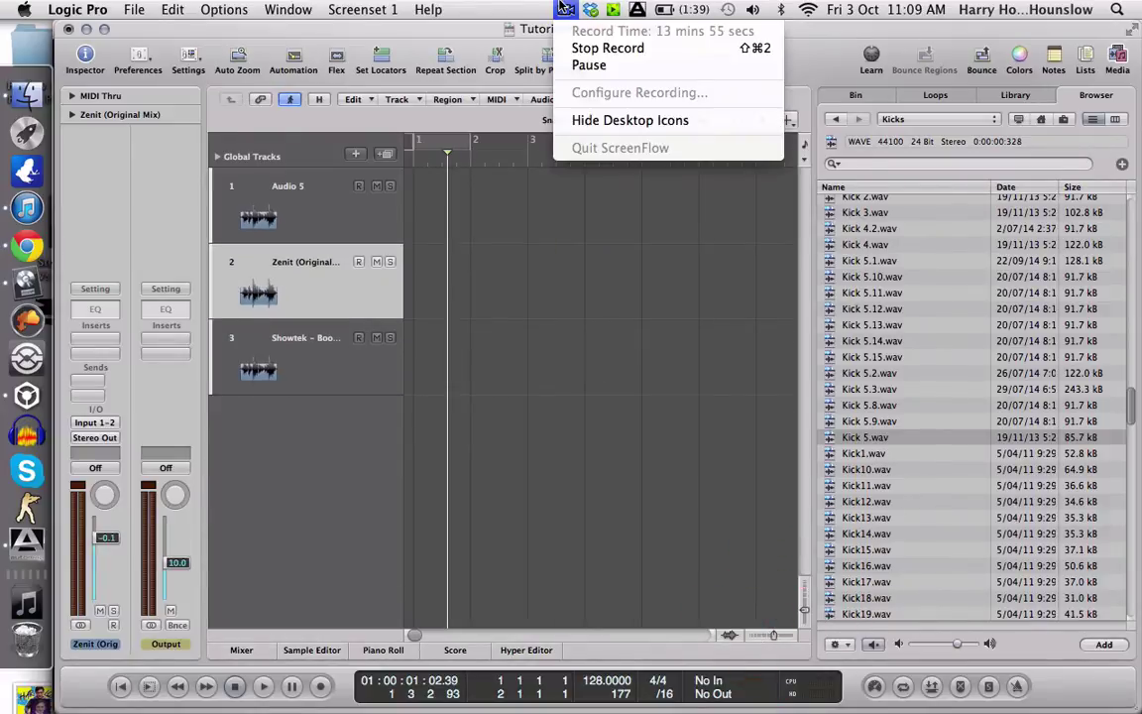